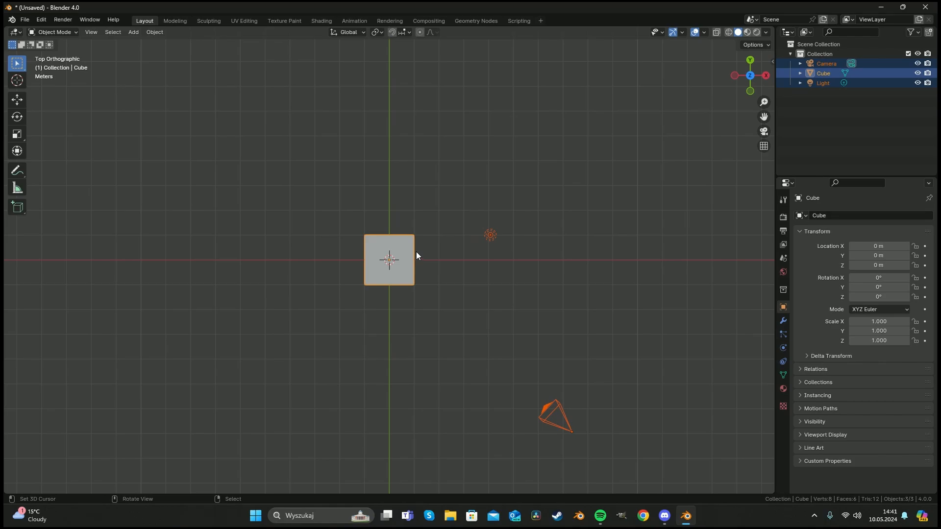
Delete the default cube, camera and light from the scene.
key("Delete")
key("shift+a")
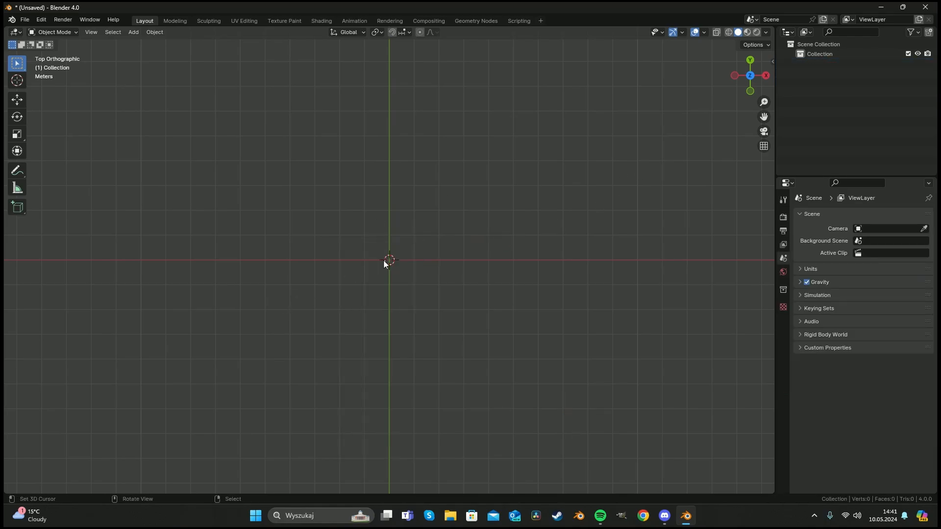
key("shift+a")
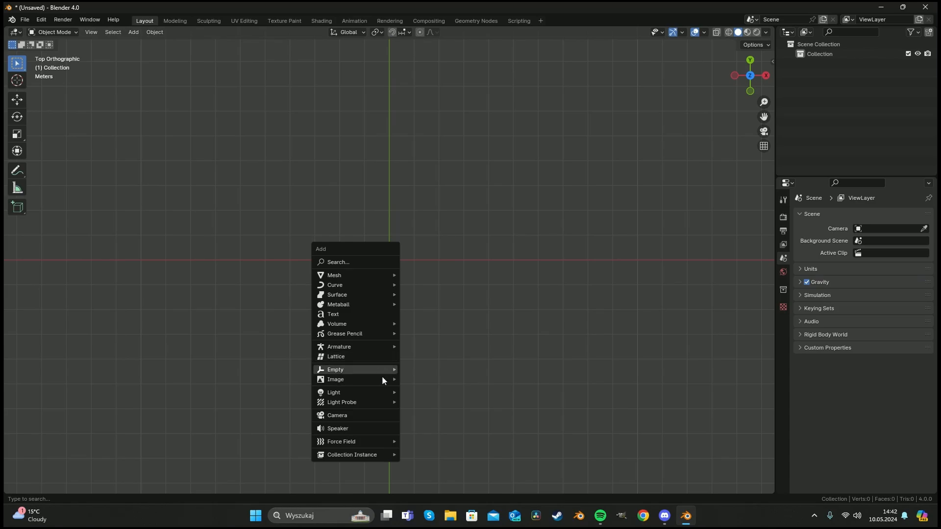
mouse_move(369, 376)
left_click(436, 389)
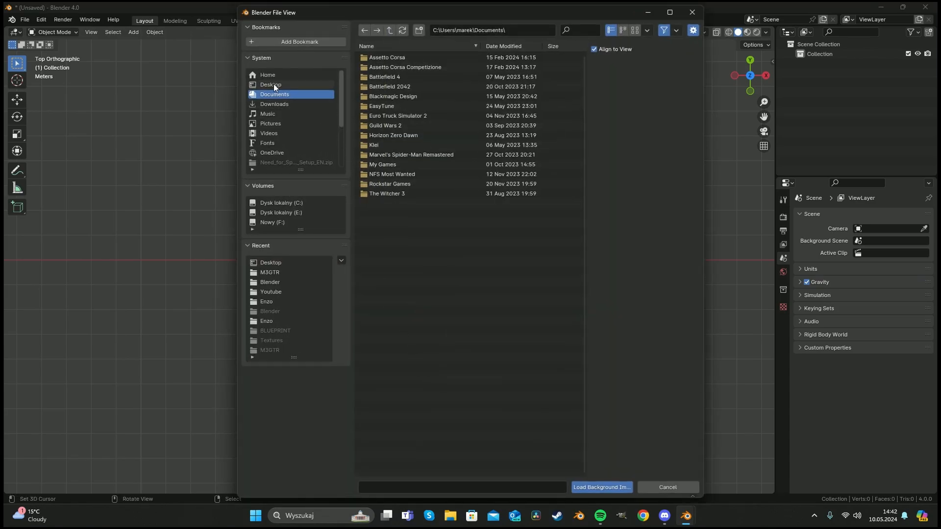
left_click(692, 13)
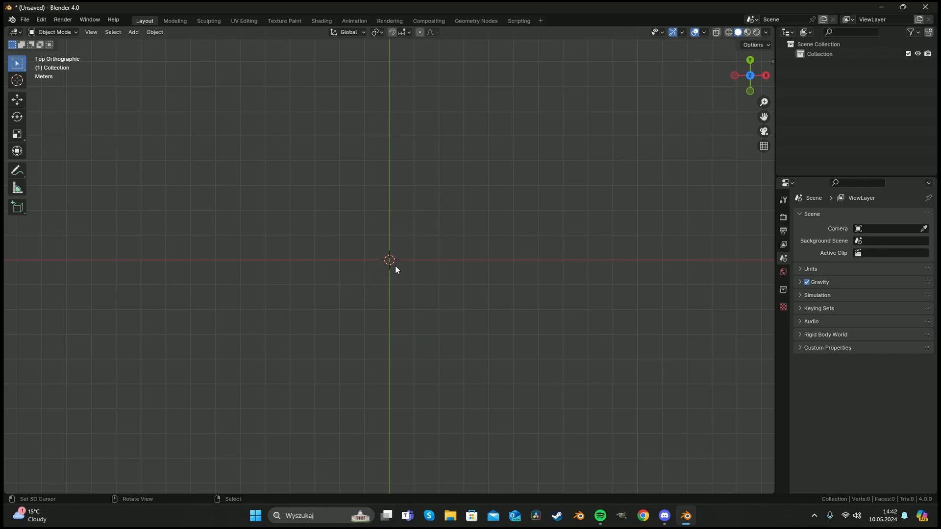
Add a background image of the tire tread from the Desktop folder.
key("shift+a")
key("shift+a")
mouse_move(385, 271)
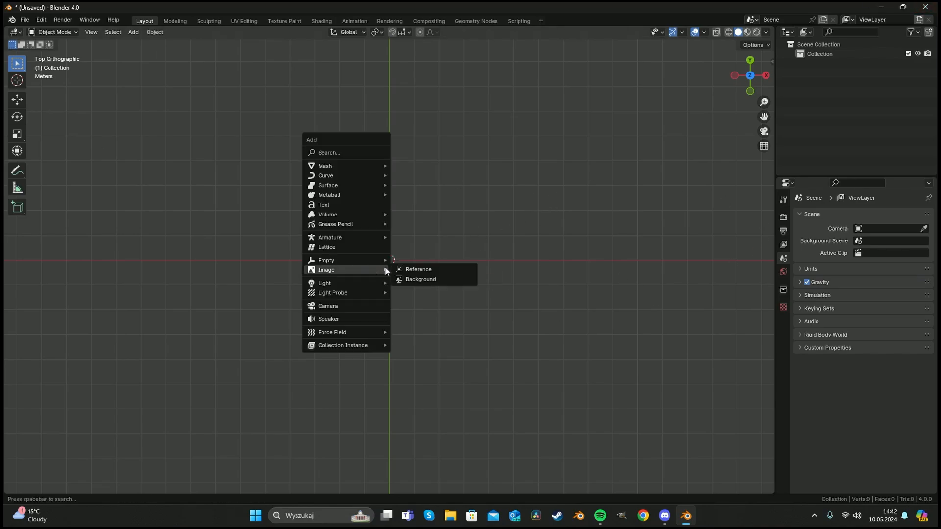
left_click(434, 278)
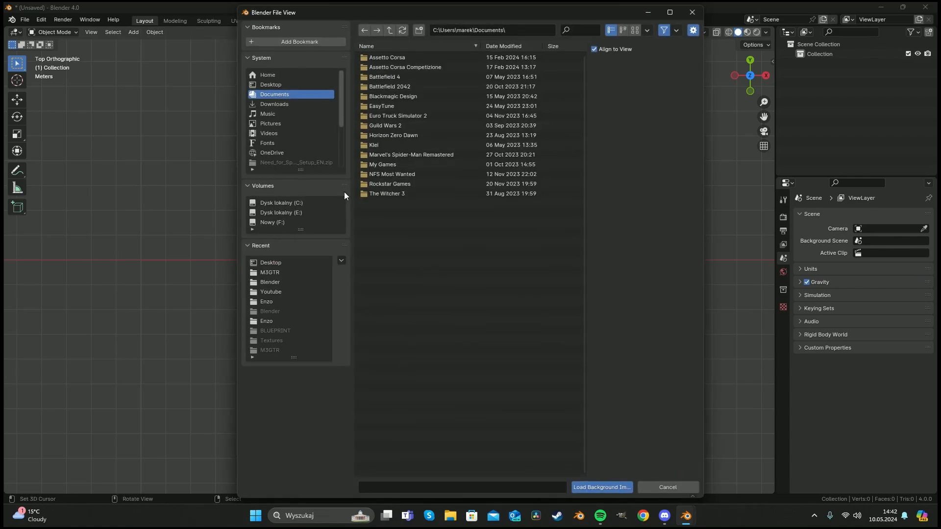
left_click(289, 82)
double_click(414, 155)
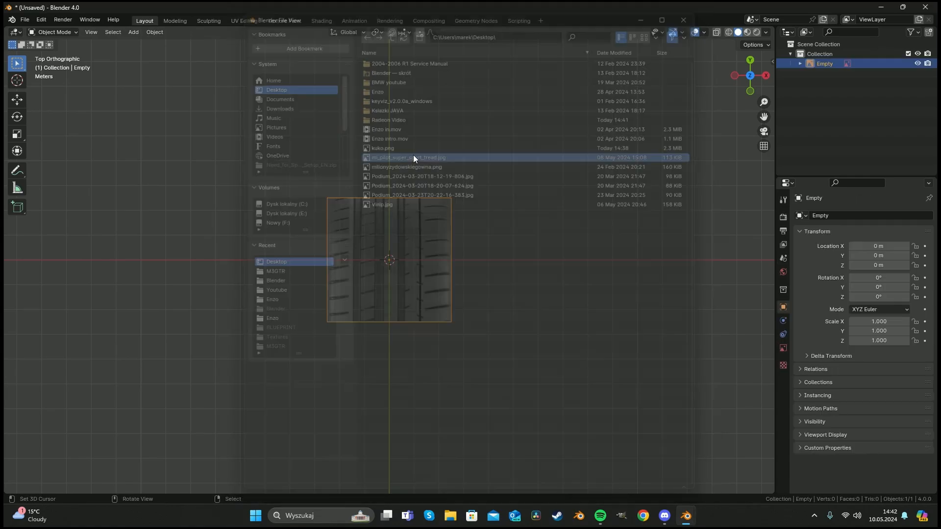
Deselect everything and add a plane mesh at the origin over the tread image.
scroll(466, 232, "up", 6)
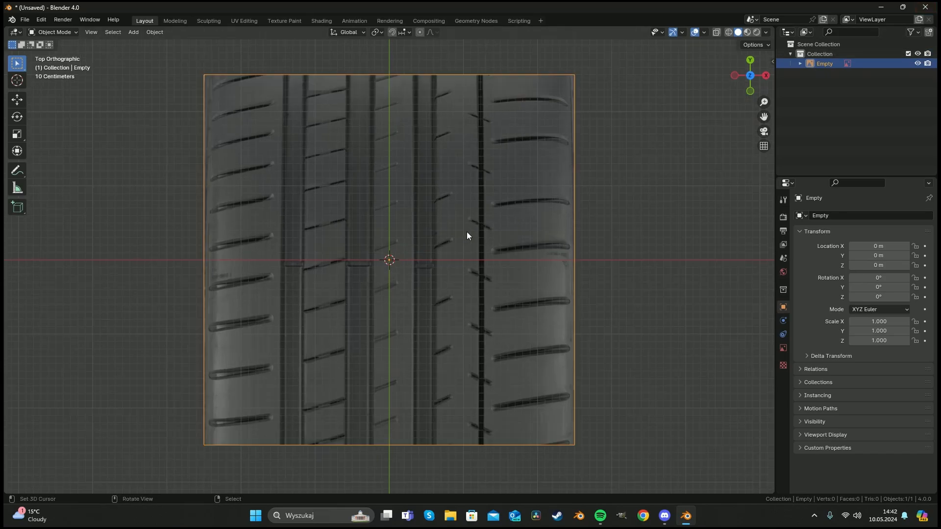
scroll(463, 234, "up", 1)
scroll(451, 236, "down", 3)
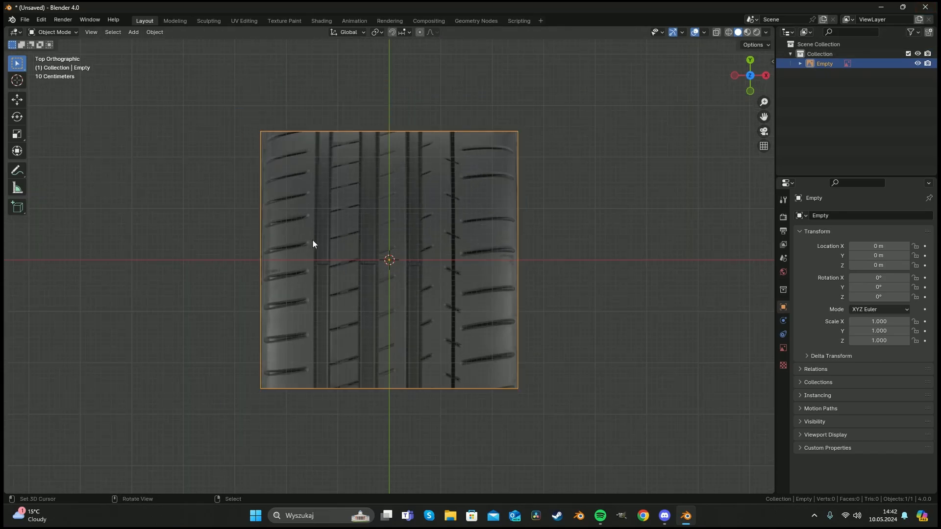
key("alt+a")
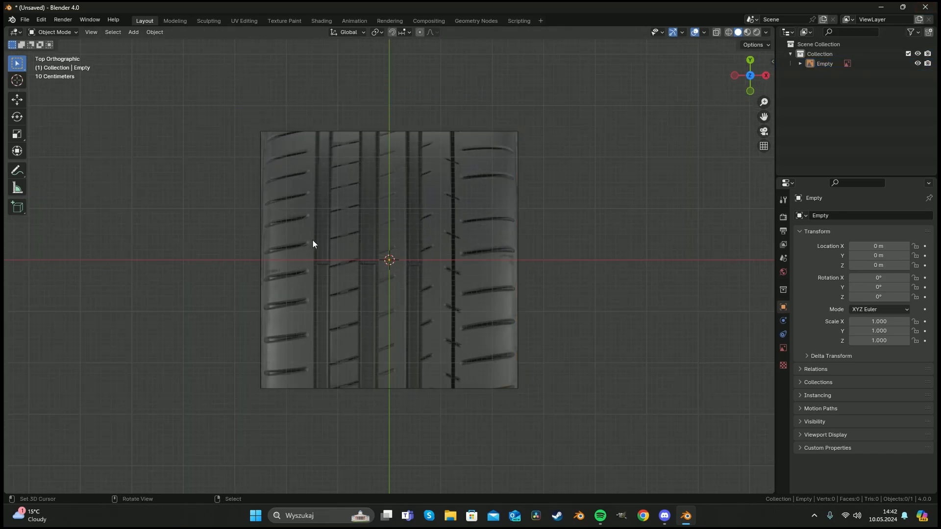
key("shift+a")
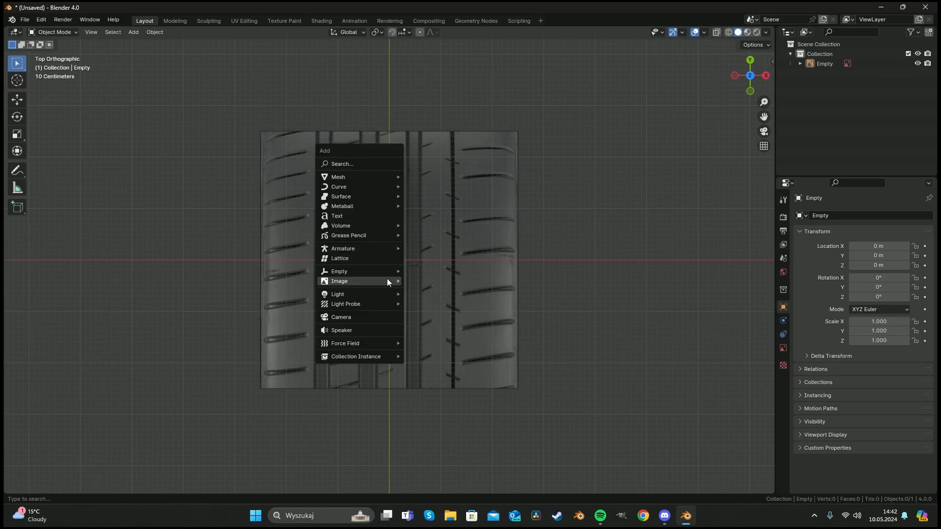
mouse_move(378, 176)
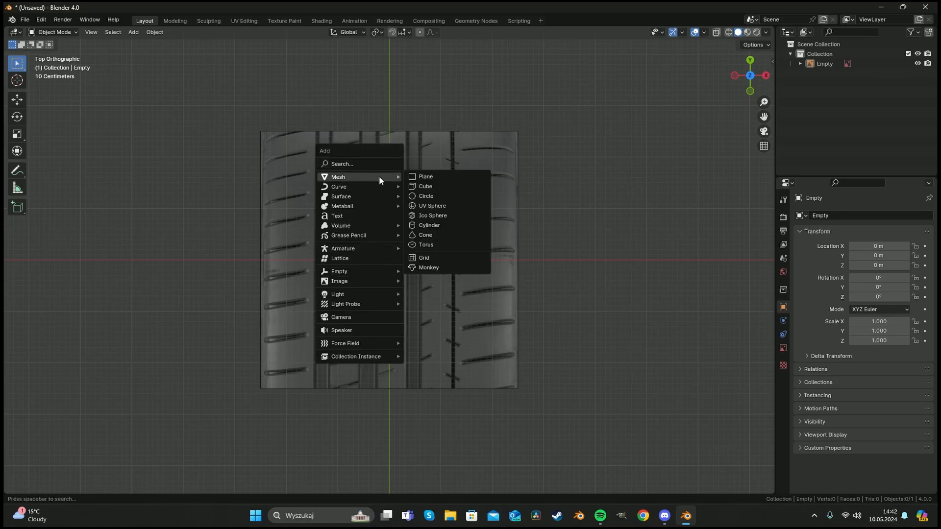
left_click(429, 175)
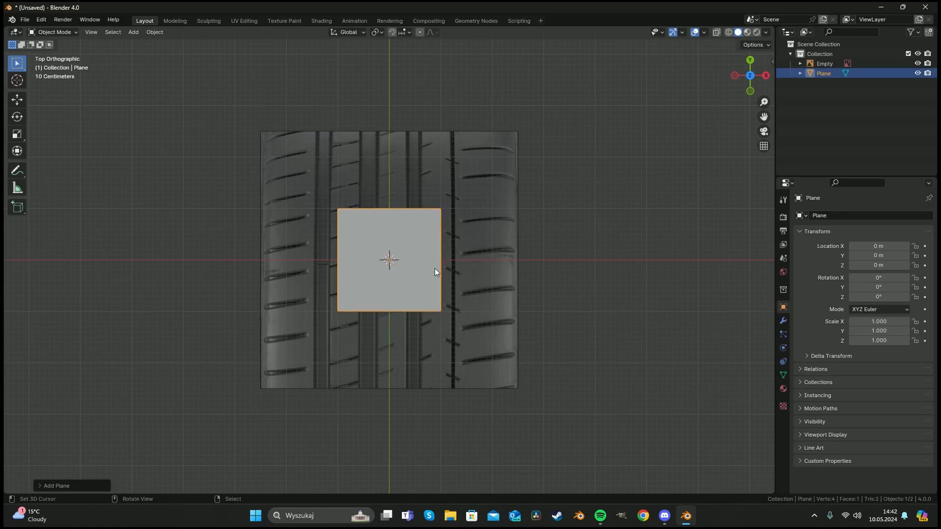
Scale the plane along X to about 2.5 times and turn on X-ray view.
key("shift+space")
left_click(425, 292)
scroll(392, 267, "up", 4)
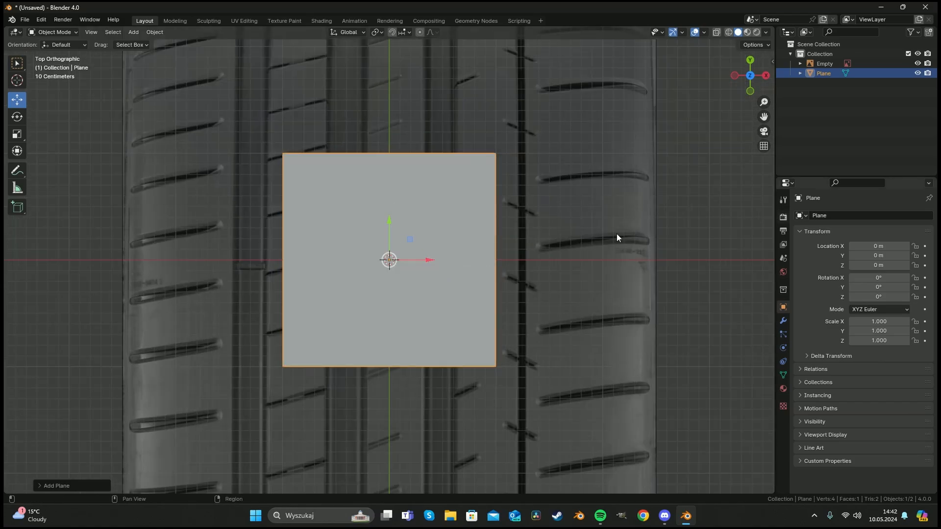
key("s")
key("x")
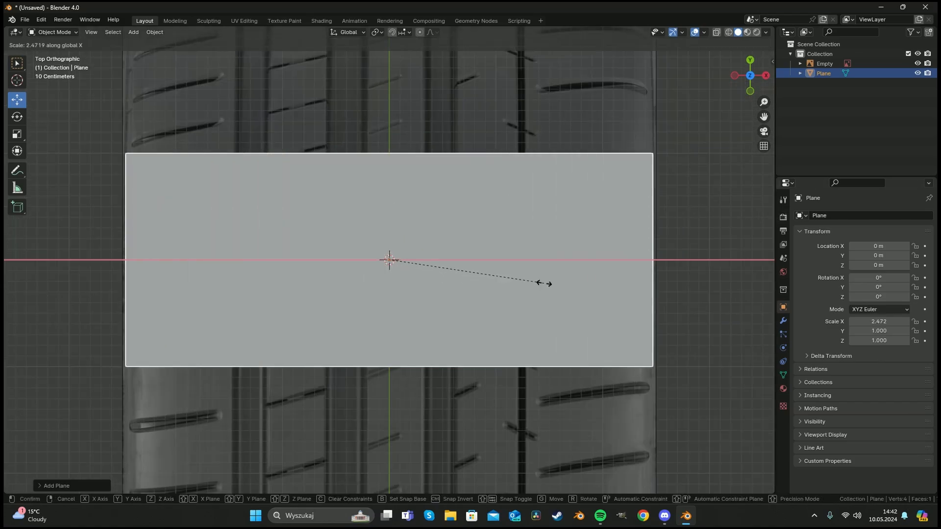
left_click(545, 281)
key("alt+z")
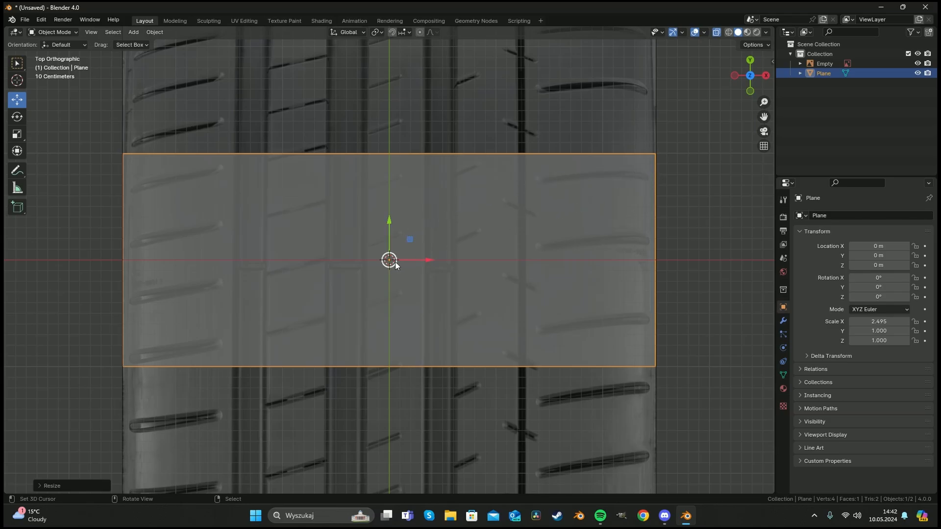
Enter Edit Mode and scale the plane down along Y into a narrow strip.
key("Tab")
key("s")
key("y")
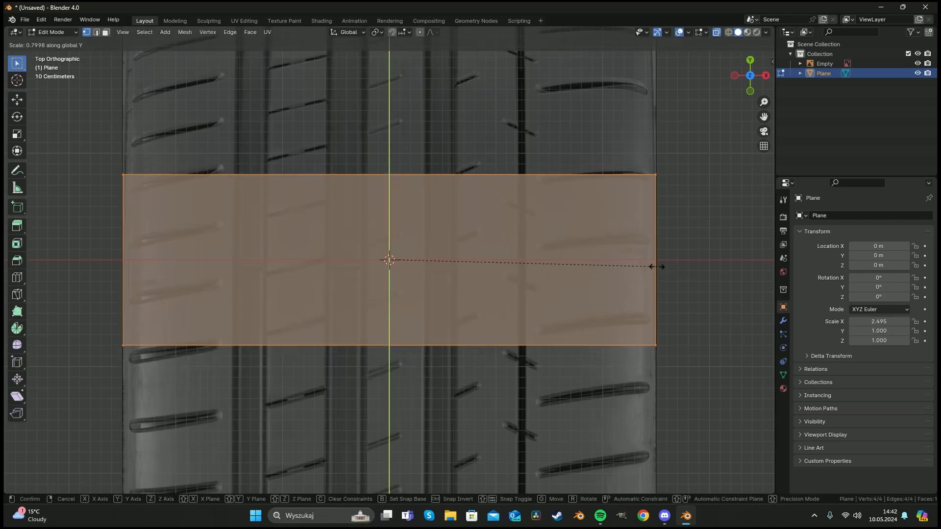
left_click(513, 245)
Move the strip down so its top edge sits on the X axis.
key("shift+space")
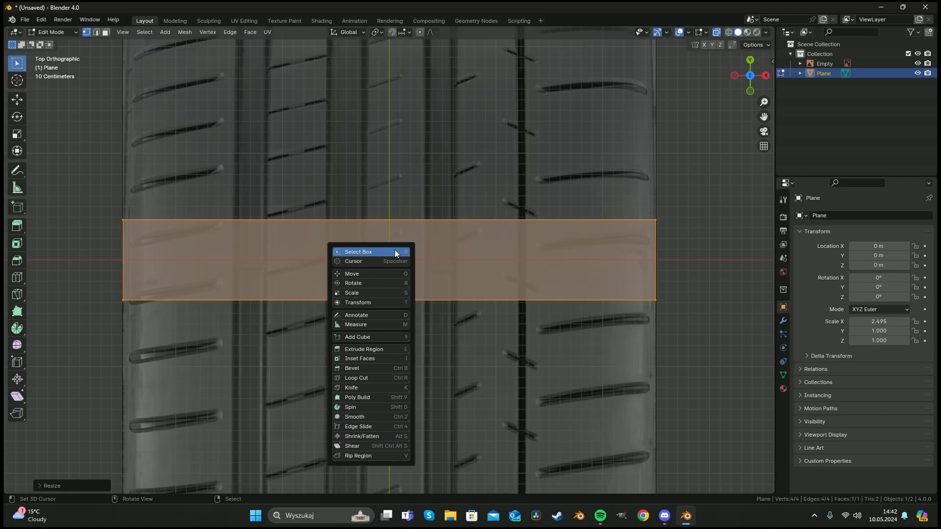
left_click(387, 273)
left_click_drag(390, 221, 383, 258)
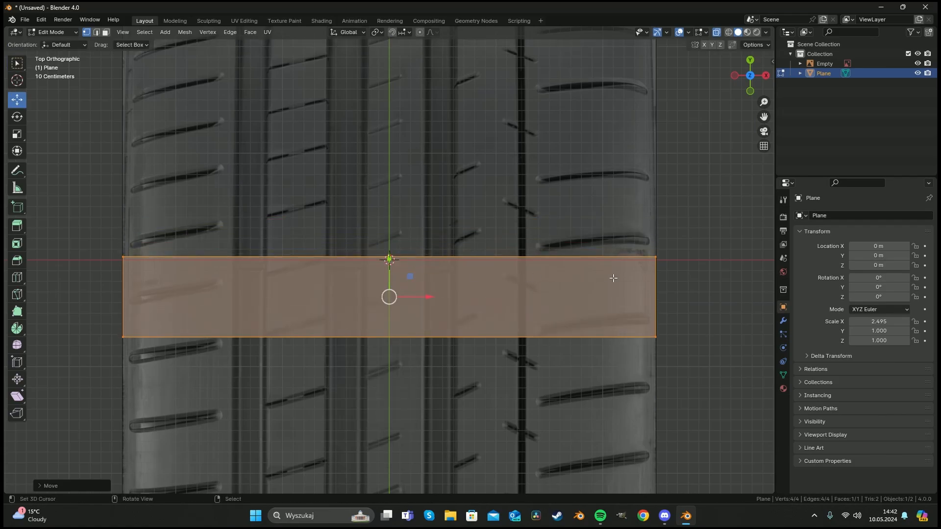
left_click_drag(386, 263, 389, 255)
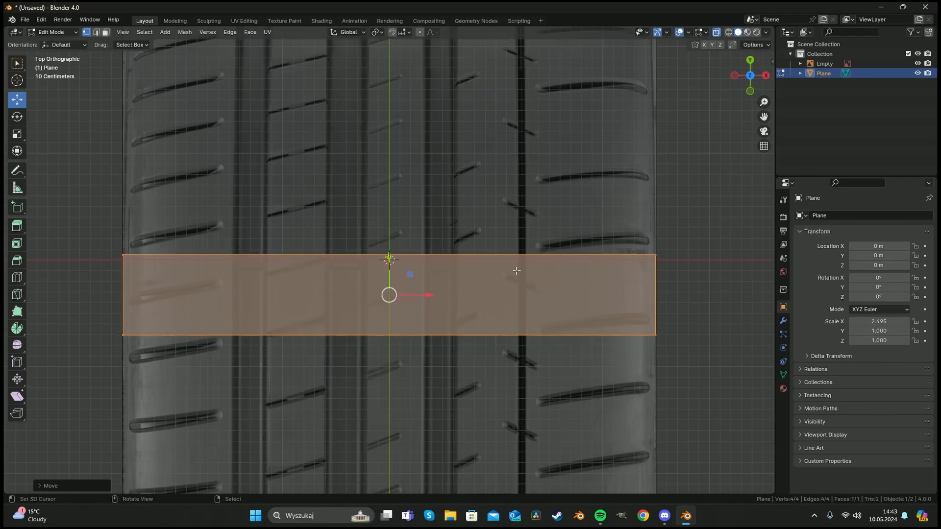
Select the strip's right-end vertices and move them up so the strip slants along the tread grooves.
key("alt+a")
key("c")
scroll(656, 259, "down", 9)
left_click_drag(656, 258, 671, 359)
right_click(666, 373)
left_click_drag(654, 262, 649, 131)
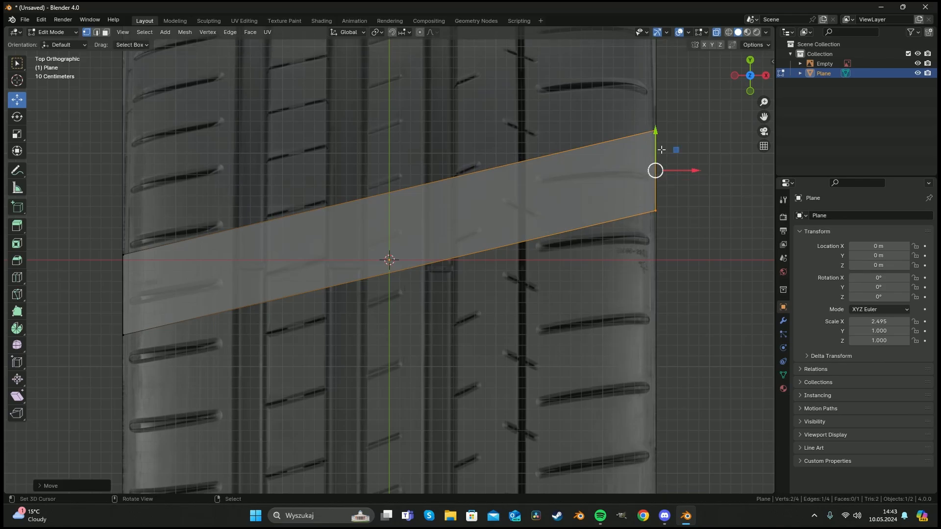
left_click_drag(656, 132, 654, 136)
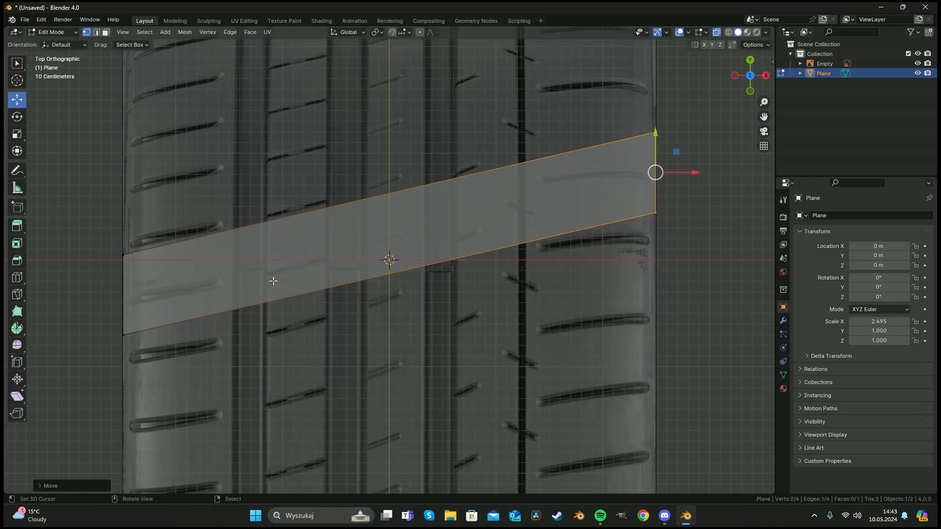
Select the strip's left-end vertices, nudge them slightly down, and deselect all.
left_click(122, 263)
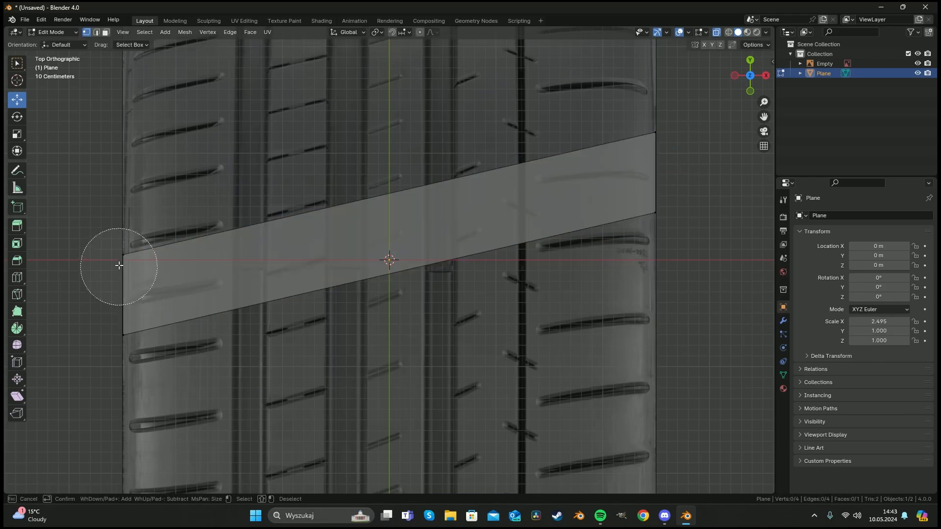
left_click_drag(123, 254, 121, 260)
key("a")
key("a")
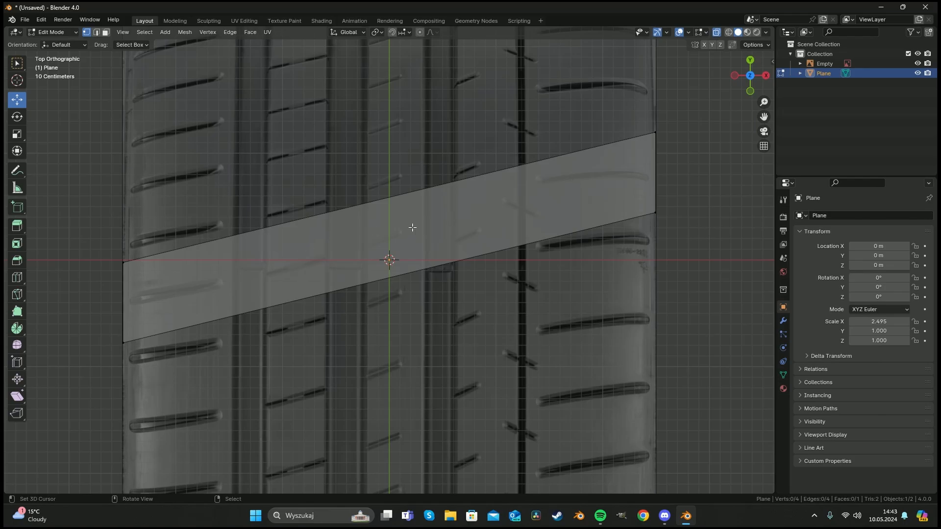
Add four loop cuts across the strip's left half, sliding each onto a groove edge of the tread.
middle_click_drag(560, 196, 627, 187, "shift")
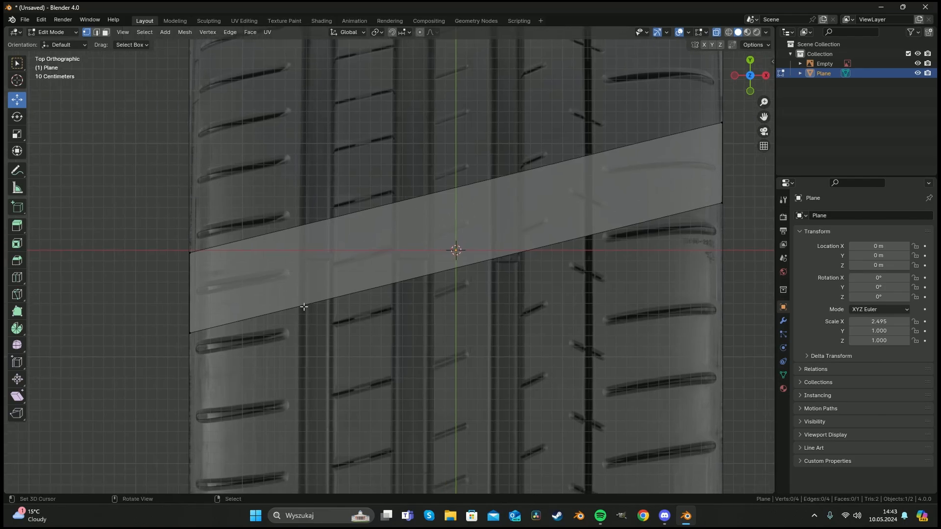
key("ctrl+r")
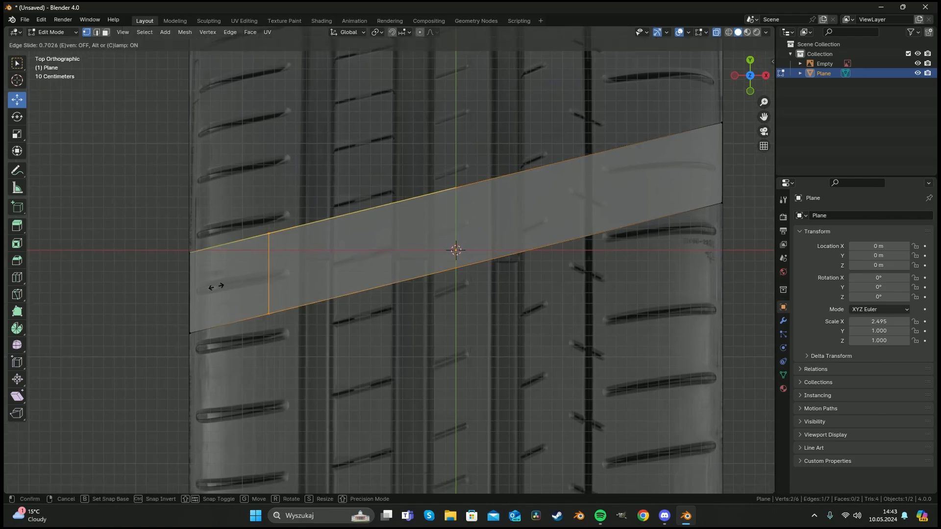
left_click(272, 245)
left_click(250, 284)
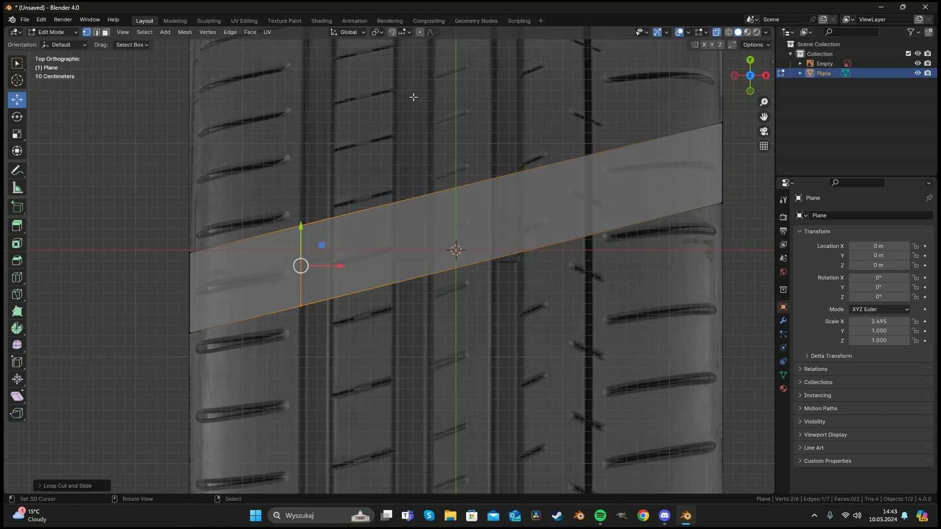
key("a")
key("a")
key("ctrl+r")
left_click(392, 206)
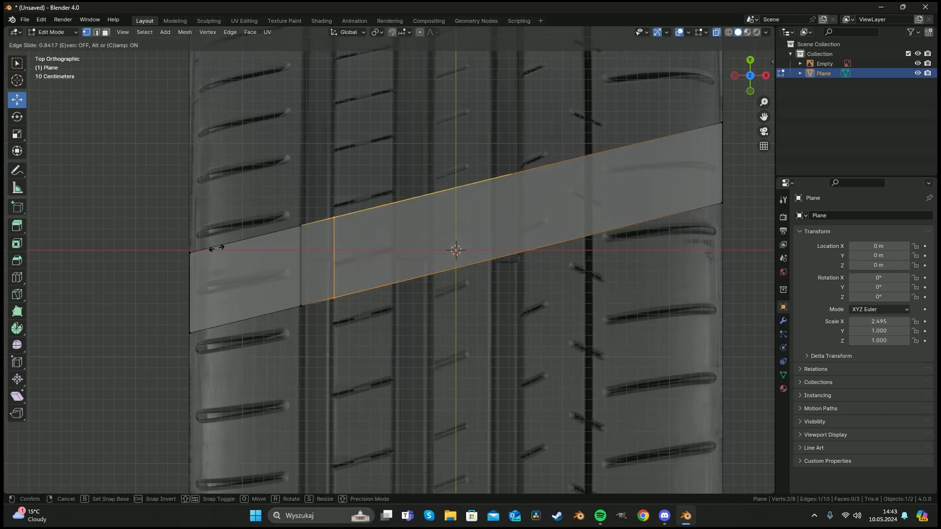
left_click(215, 247)
key("ctrl+r")
left_click(351, 215)
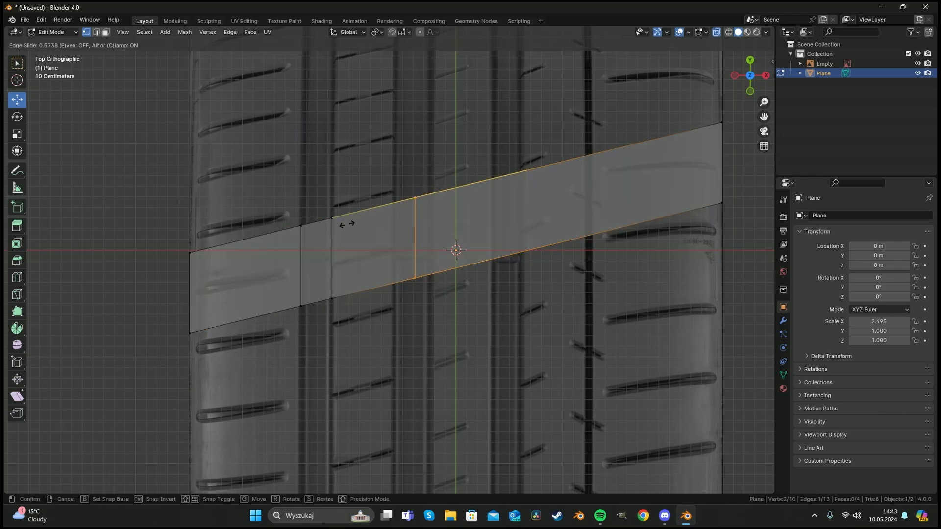
left_click(327, 230)
key("a")
key("a")
key("ctrl+r")
left_click(532, 158)
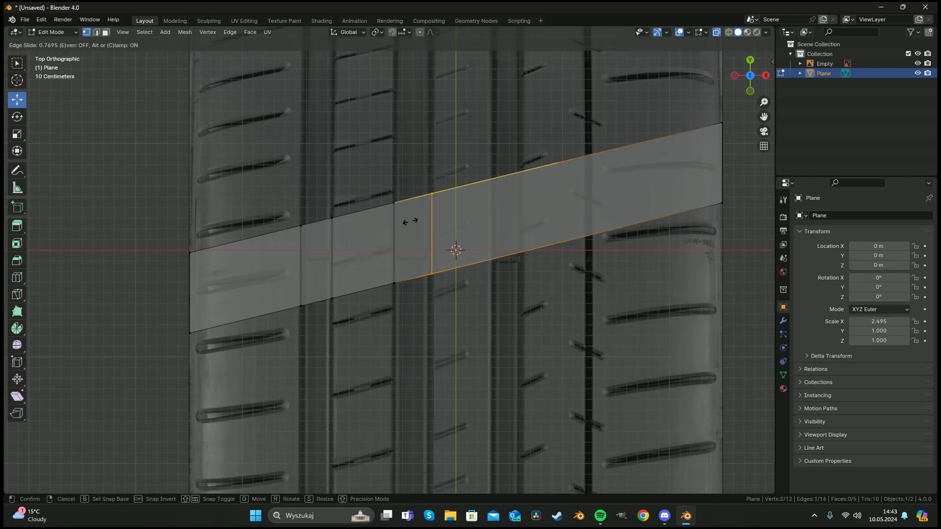
left_click(410, 221)
key("a")
key("a")
Add four more loop cuts across the strip's right half, aligning each with a tread groove edge.
key("ctrl+r")
left_click(548, 165)
left_click(462, 193)
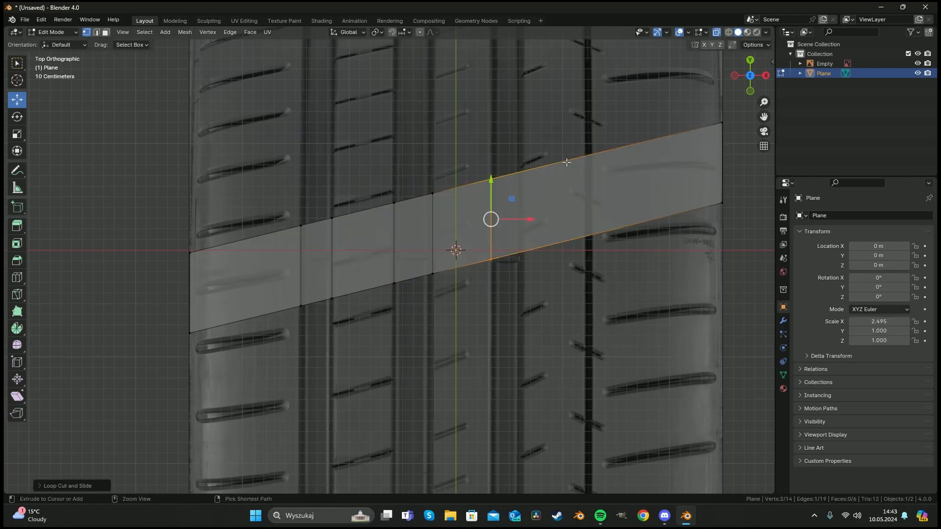
key("ctrl+r")
left_click(515, 190)
left_click(499, 199)
middle_click_drag(596, 168, 487, 187, "shift")
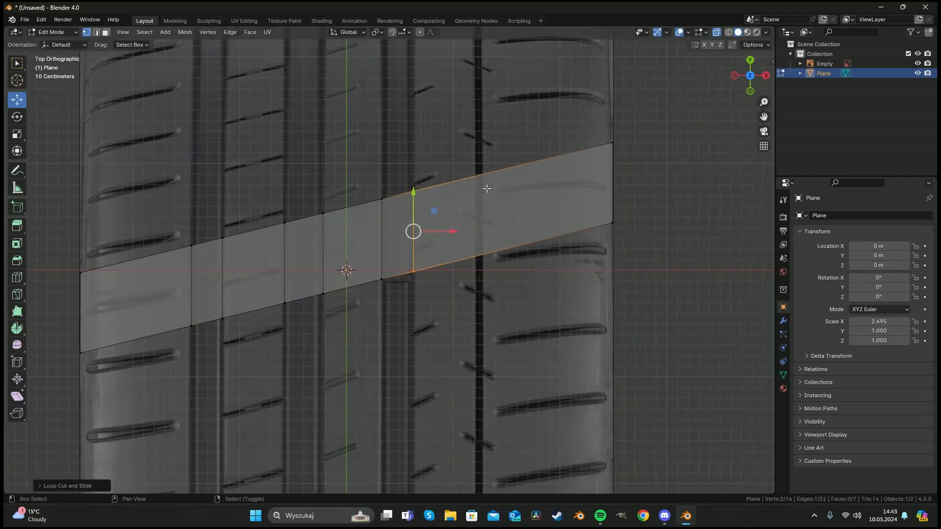
key("ctrl+r")
left_click(504, 176)
left_click(467, 193)
key("a")
key("a")
key("ctrl+r")
left_click(532, 171)
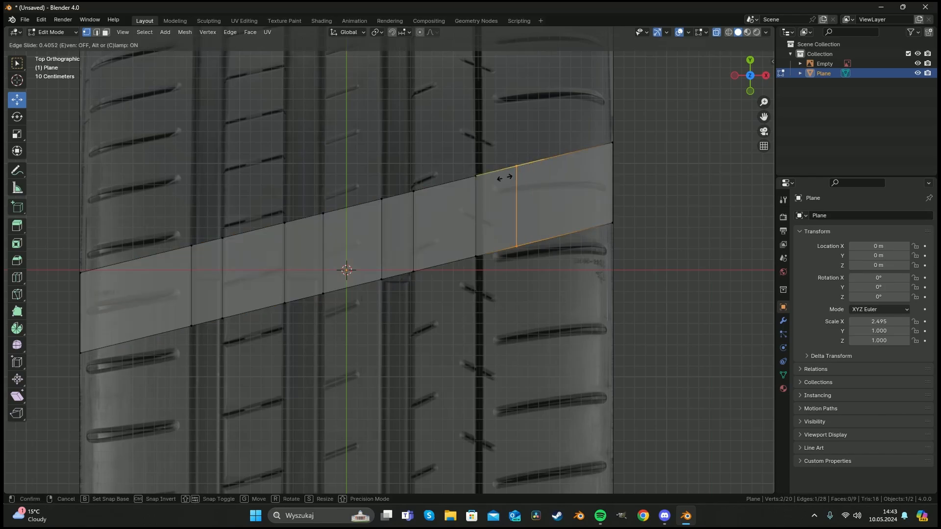
left_click(474, 192)
key("a")
key("a")
middle_click_drag(332, 225, 352, 249, "shift")
scroll(403, 244, "up", 3)
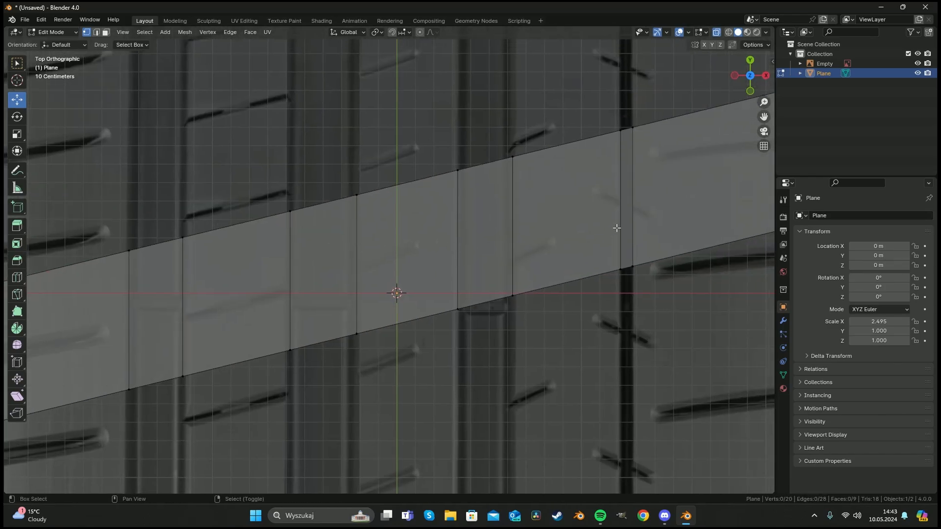
middle_click_drag(617, 228, 438, 228, "shift")
scroll(416, 229, "down", 5)
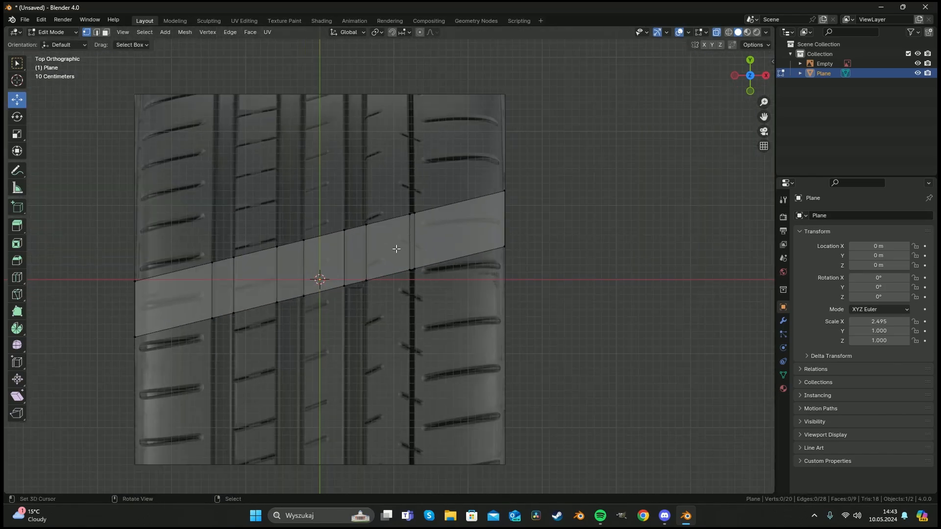
left_click(783, 321)
left_click(852, 217)
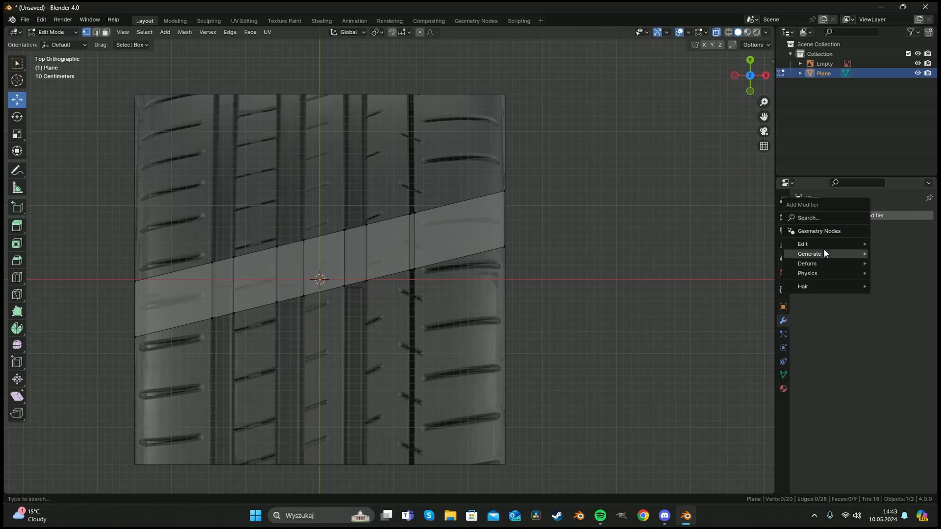
mouse_move(824, 249)
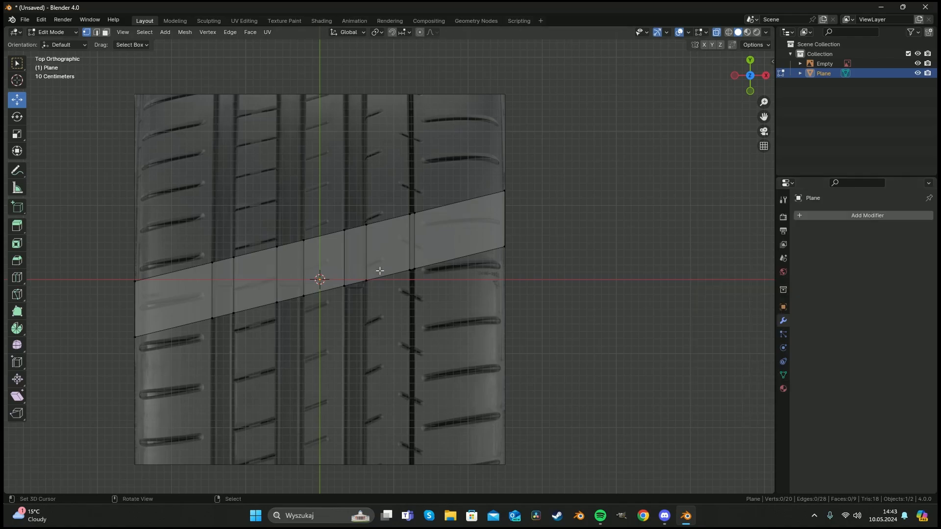
middle_click_drag(337, 248, 409, 237, "shift")
scroll(268, 274, "up", 4)
middle_click_drag(269, 275, 364, 241, "shift")
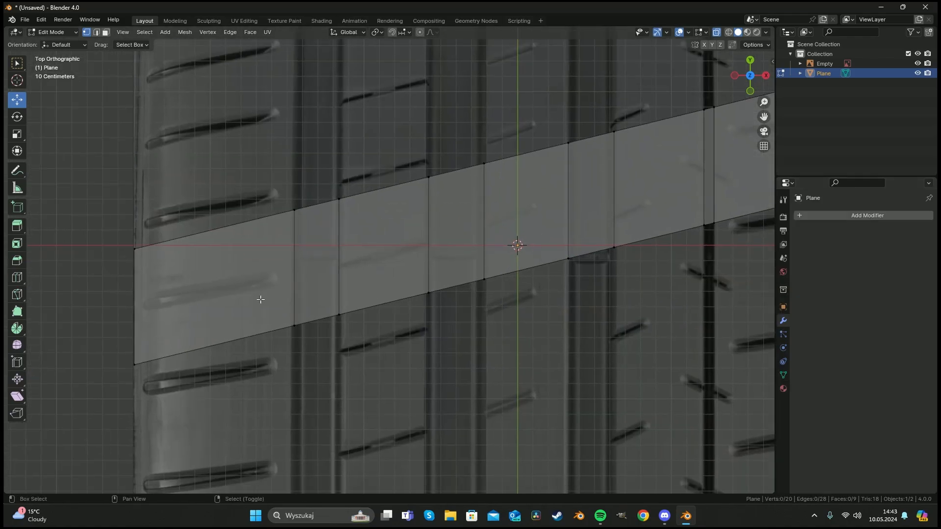
key("k")
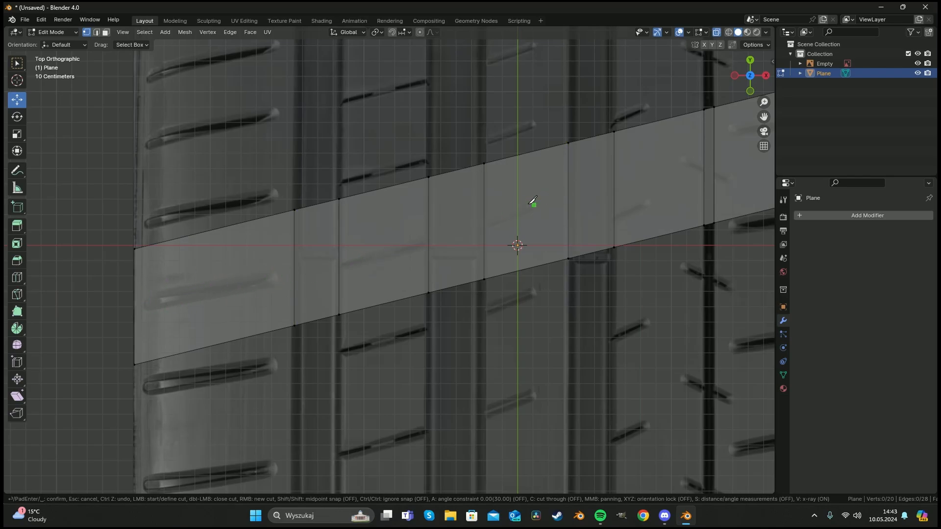
middle_click_drag(533, 201, 373, 236, "shift")
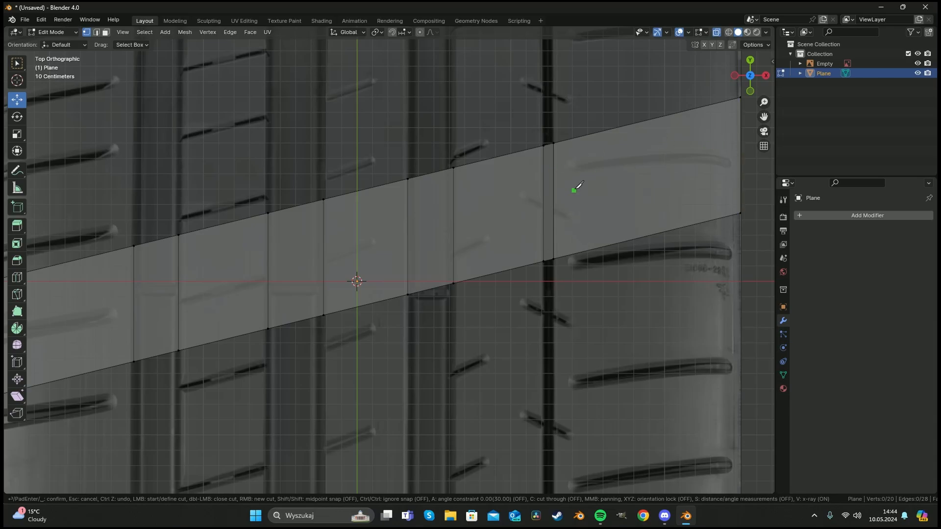
scroll(575, 227, "down", 8)
key("Escape")
Triangulate all of the strip's faces, then convert the triangles back into quads.
middle_click_drag(471, 294, 404, 254)
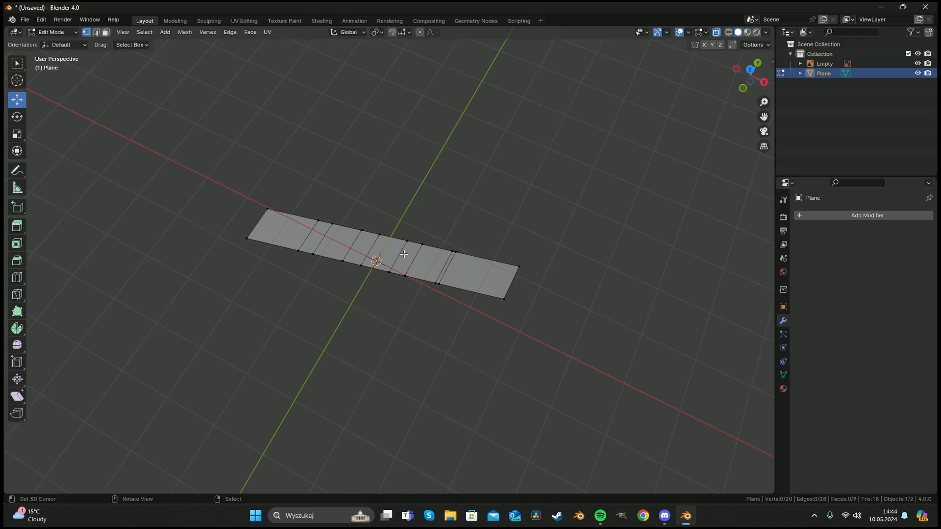
middle_click_drag(404, 254, 372, 269)
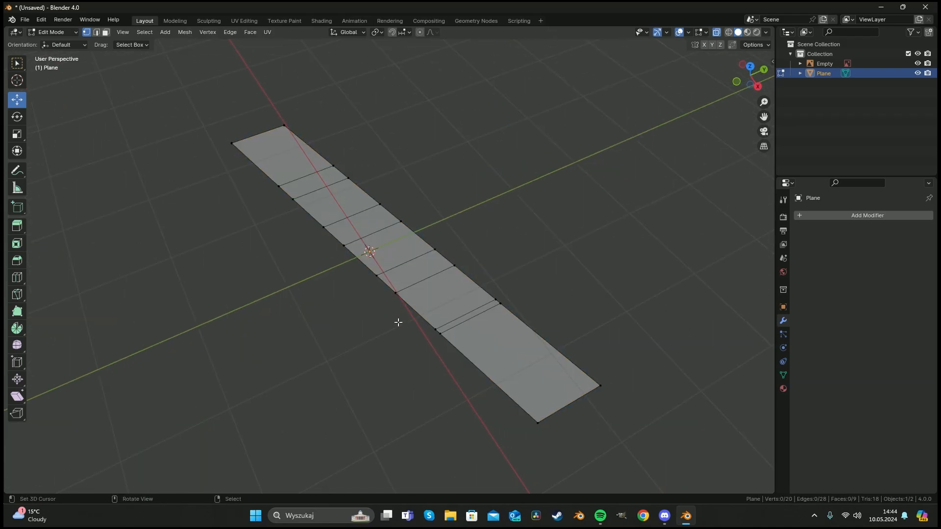
key("a")
key("ctrl+t")
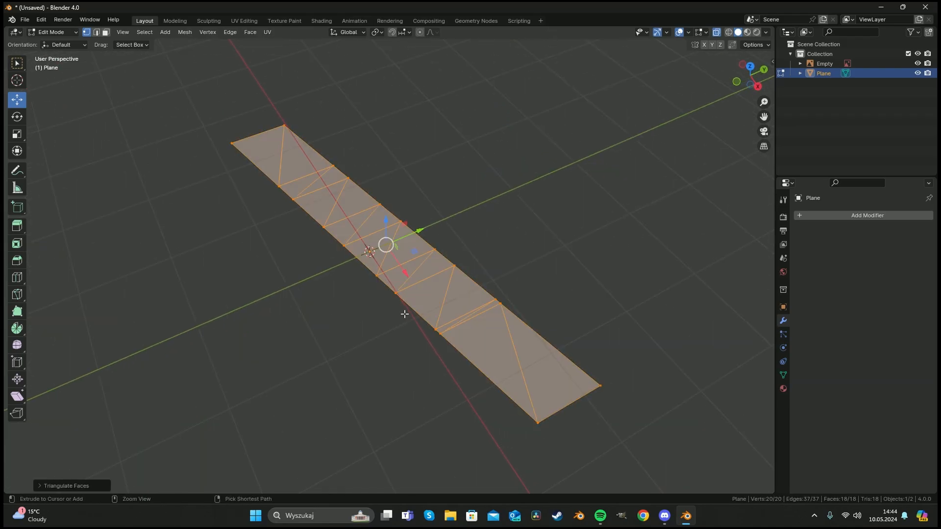
middle_click_drag(403, 313, 263, 244)
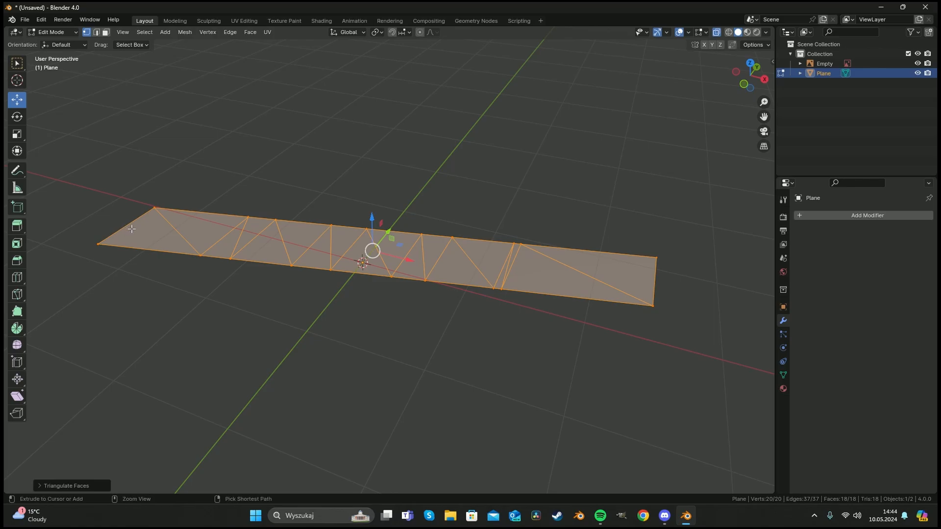
key("alt+j")
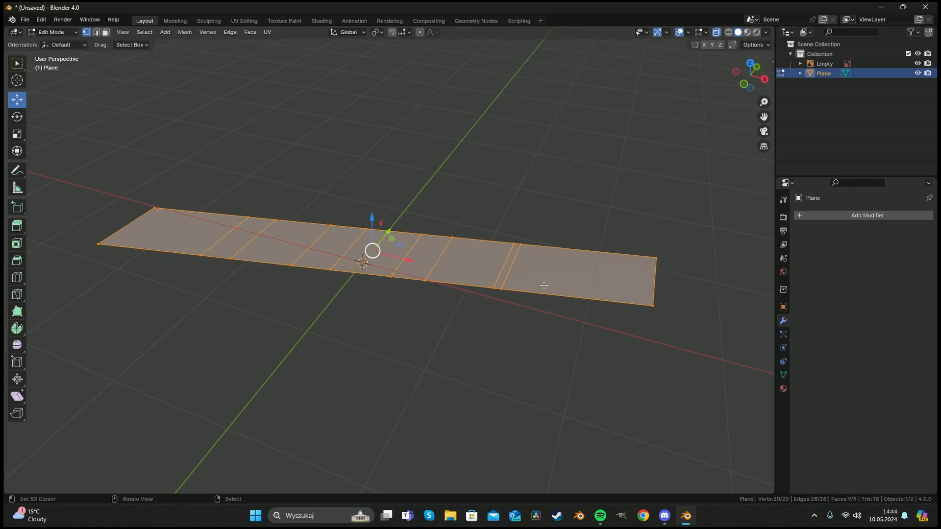
In top view, knife-cut a closed outline around the leftmost tread sipe on the strip.
key("KP_7")
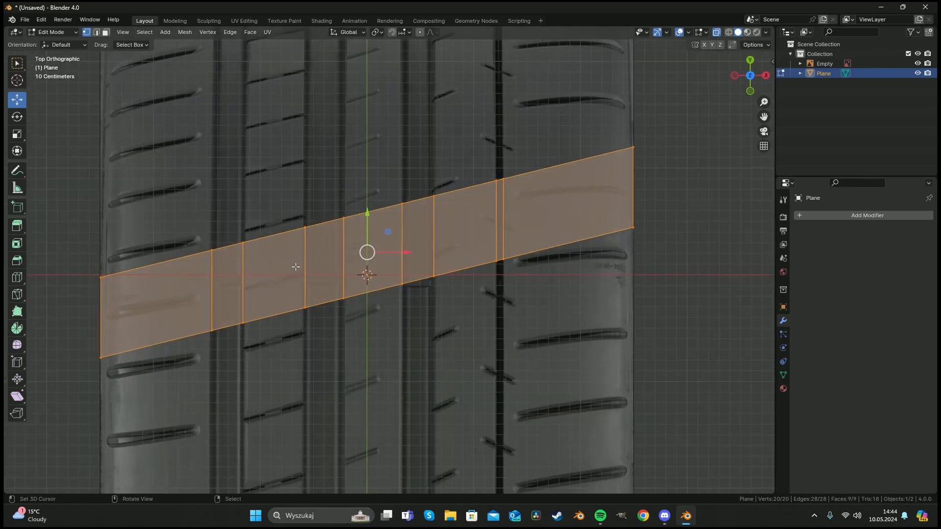
middle_click_drag(279, 275, 455, 227, "shift")
scroll(294, 252, "up", 4)
key("alt+a")
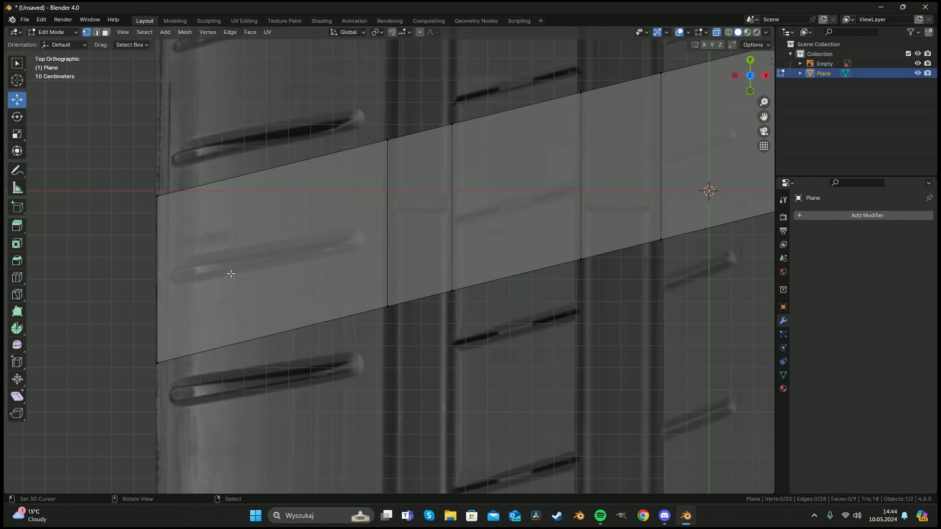
key("k")
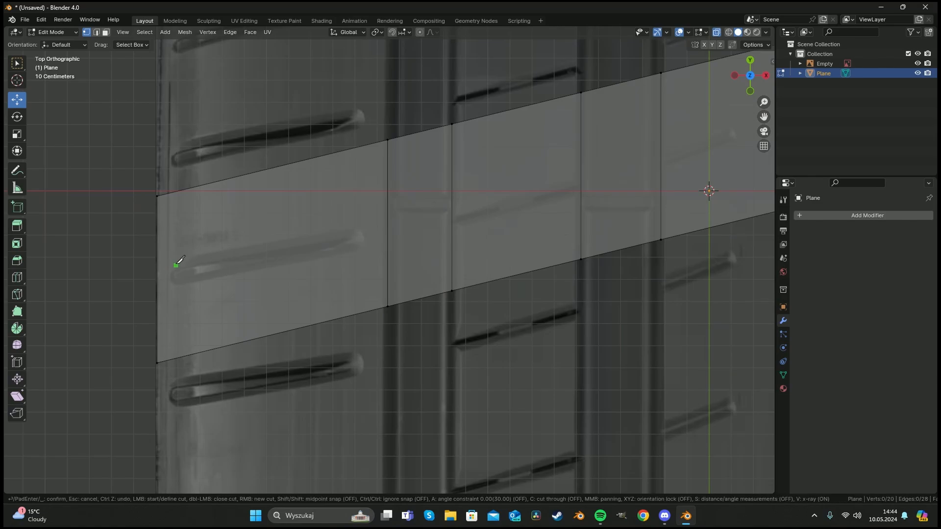
left_click(176, 266)
left_click(279, 247)
left_click(351, 234)
left_click(362, 239)
left_click(353, 251)
left_click(278, 267)
left_click(175, 284)
left_click(176, 265)
key("Return")
Knife two parallel cuts between neighbouring loop edges to form a narrow groove band across the second section.
middle_click_drag(447, 211, 263, 266, "shift")
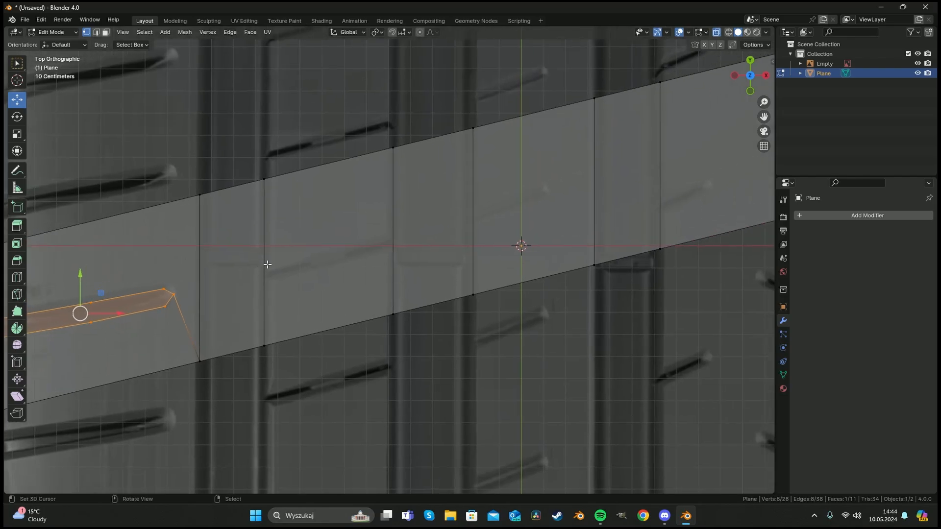
key("alt+a")
key("k")
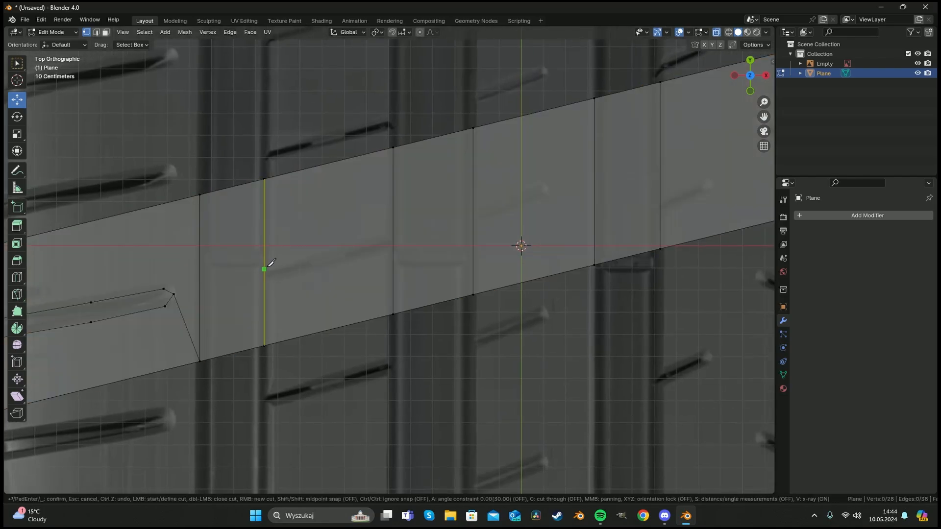
left_click(267, 267)
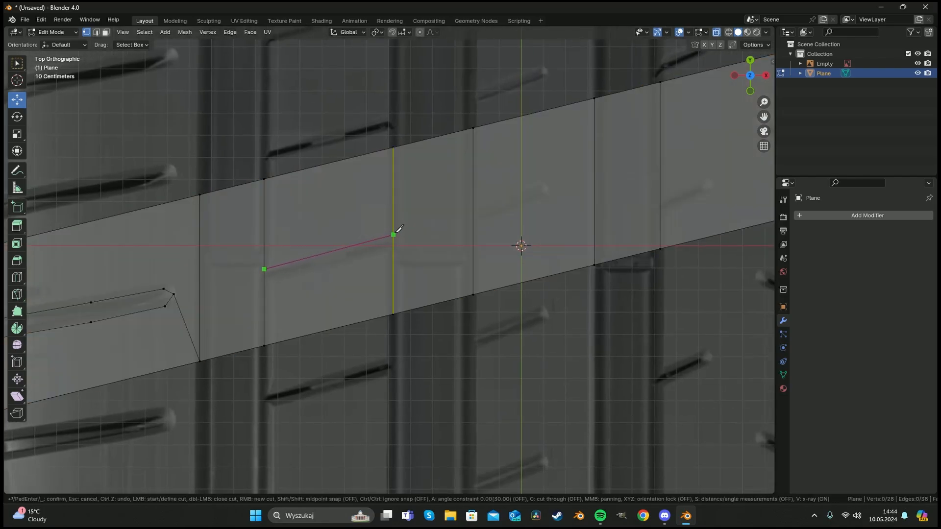
left_click(397, 232)
key("Return")
key("k")
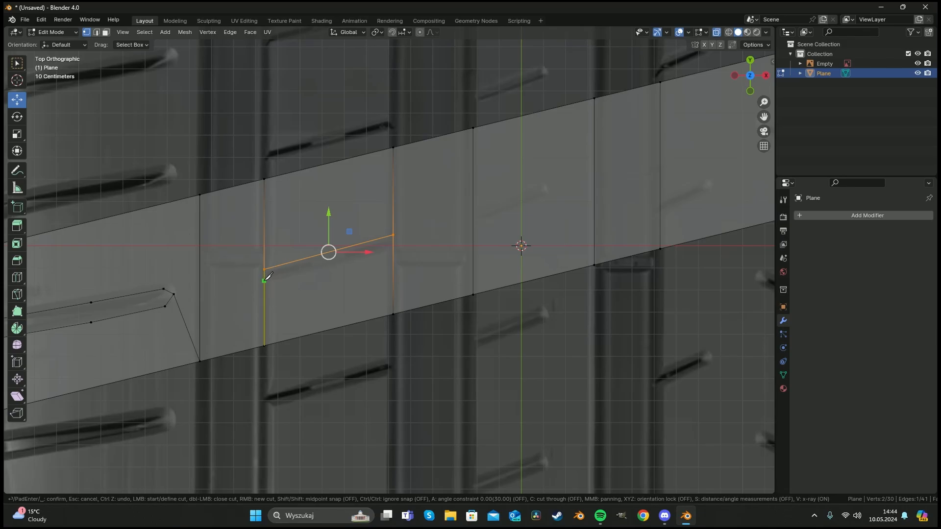
left_click(267, 278)
left_click(393, 248)
key("Return")
Knife-cut the outline of a short sipe branching off a loop edge in the middle section.
middle_click_drag(503, 220, 385, 265, "shift")
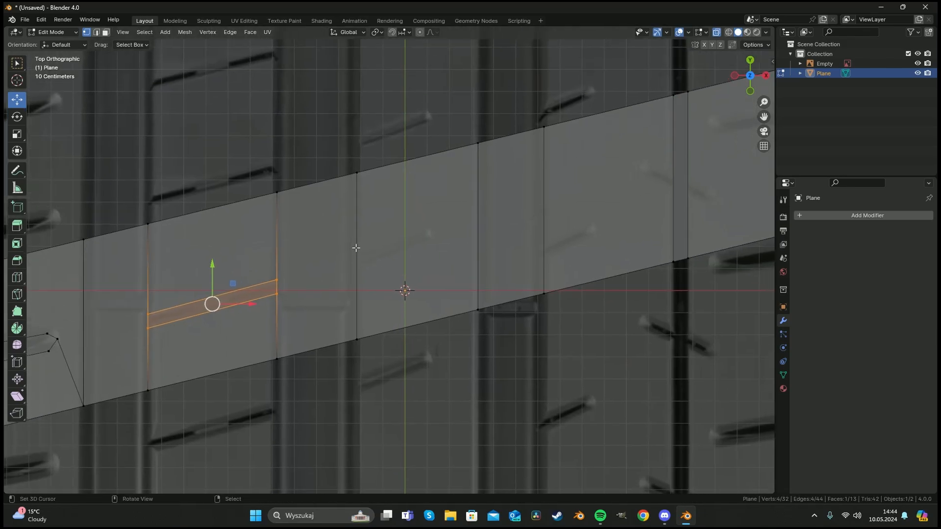
key("k")
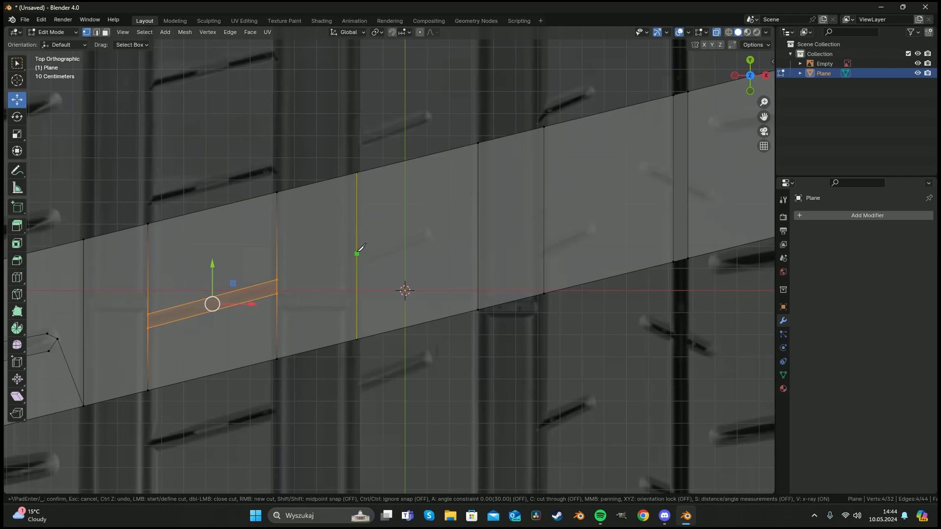
left_click(357, 253)
left_click(427, 228)
left_click(431, 239)
left_click(356, 267)
key("Return")
Knife-cut another short sipe outline starting from the next loop edge to the right.
middle_click_drag(459, 244, 230, 296, "shift")
key("a")
key("a")
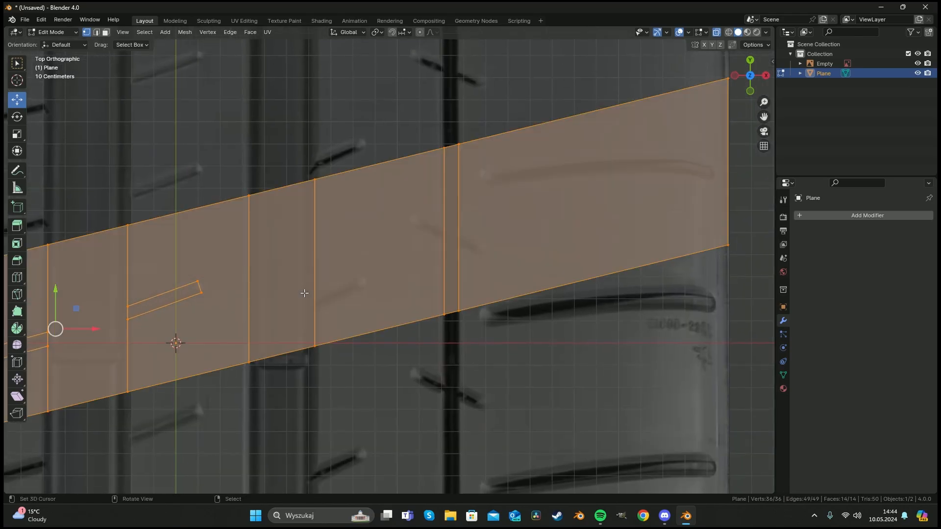
key("k")
left_click(319, 292)
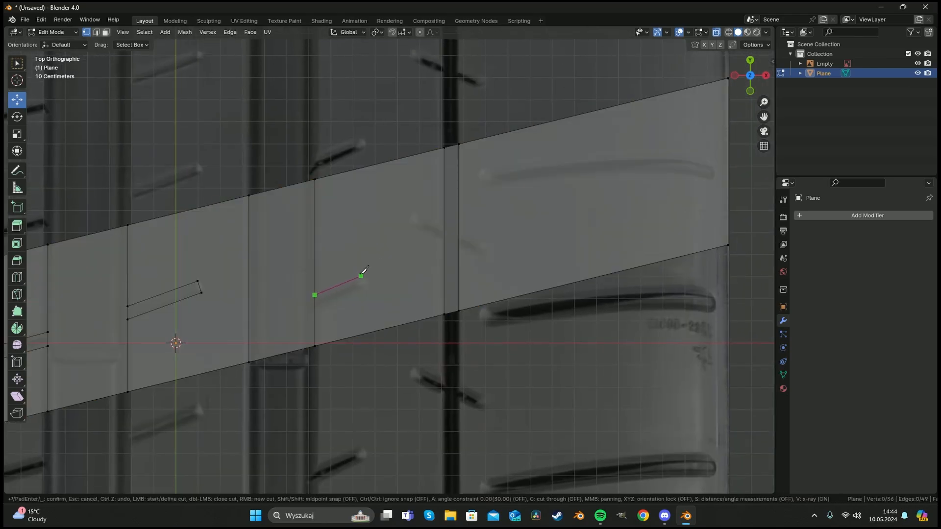
left_click(361, 277)
left_click(363, 287)
left_click(315, 308)
key("Return")
Knife-cut a small closed slot outline following the diagonal sipe near the dark groove.
middle_click_drag(459, 248, 359, 273, "shift")
key("k")
left_click(318, 240)
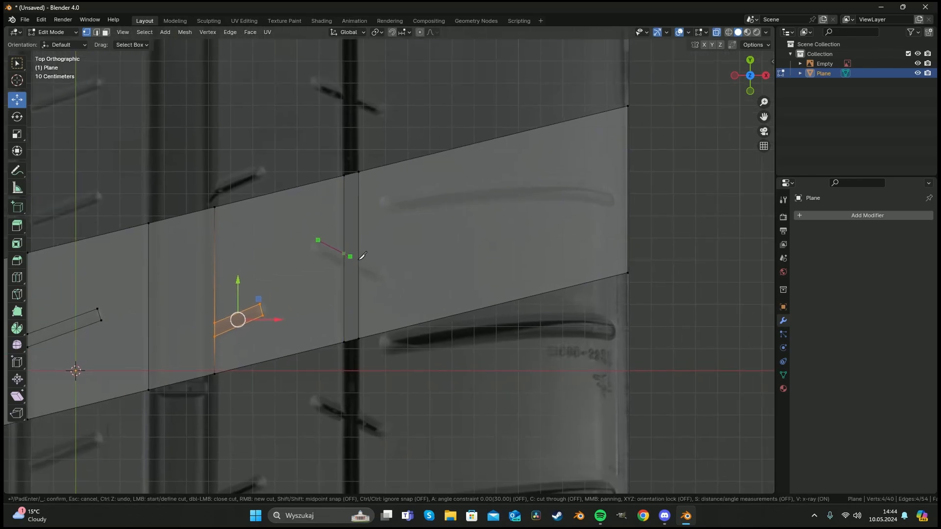
left_click(386, 273)
left_click(381, 284)
left_click(311, 250)
left_click(317, 240)
key("Return")
Knife-cut the outline of the long curved groove across the strip's right end.
middle_click_drag(505, 227, 404, 257, "shift")
key("k")
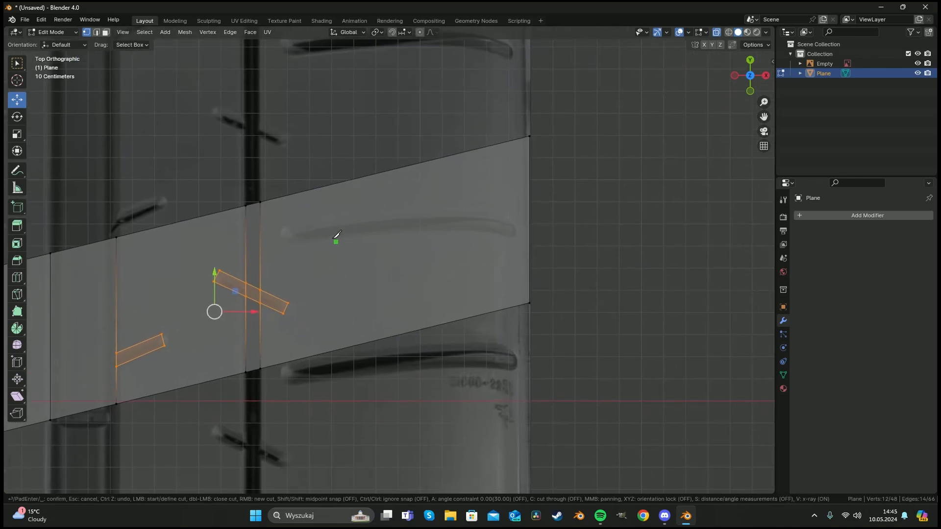
left_click(285, 229)
left_click(367, 216)
left_click(443, 212)
left_click(507, 218)
left_click(516, 233)
left_click(507, 237)
left_click(442, 230)
left_click(369, 233)
key("Return")
scroll(353, 245, "down", 6)
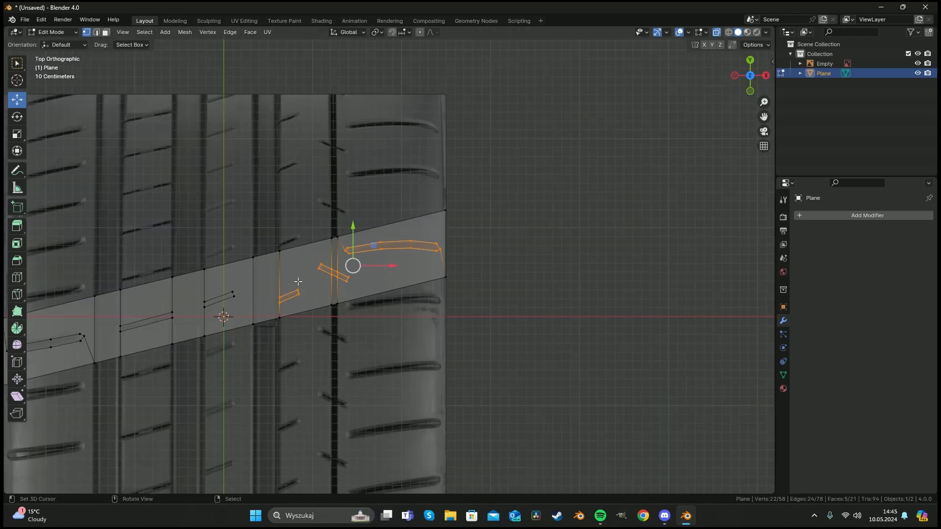
Circle-select all the traced sipe faces and the groove bands between loop edges.
key("alt+a")
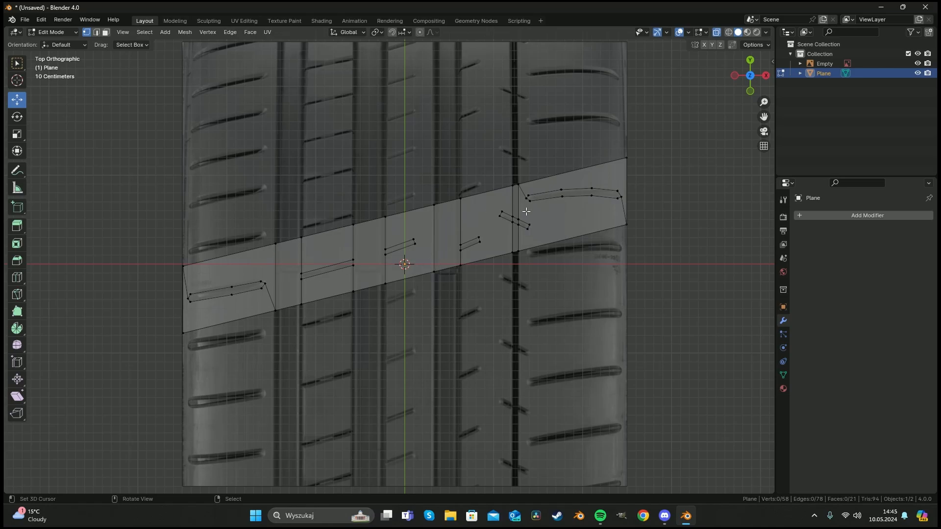
key("c")
scroll(226, 293, "up", 4)
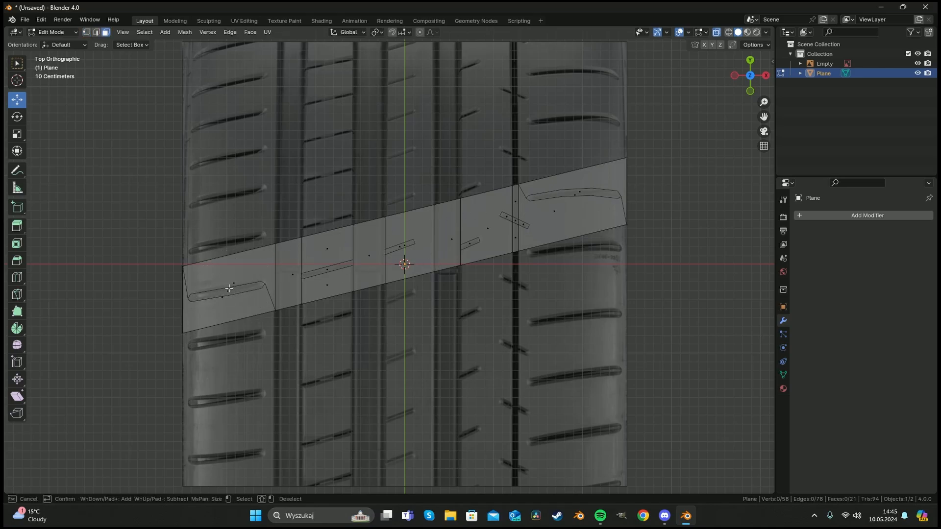
left_click(229, 288)
left_click(294, 271)
left_click(327, 268)
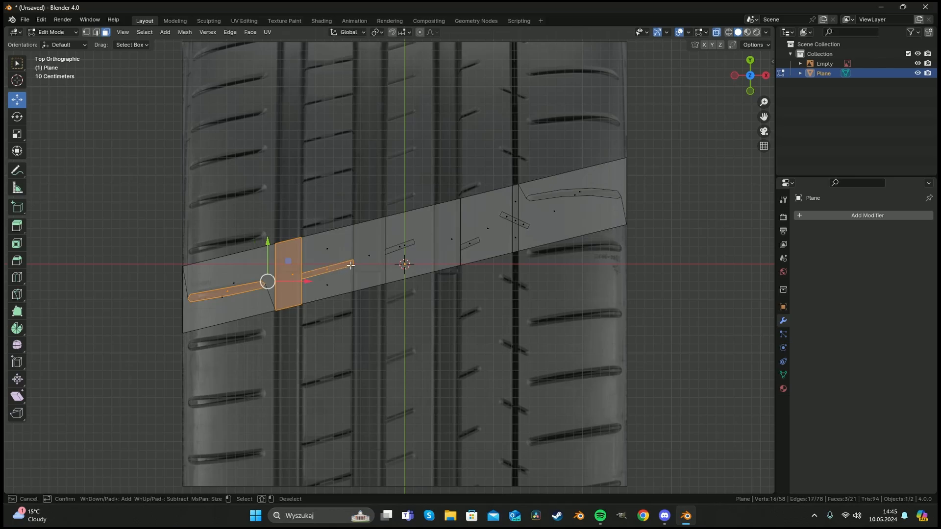
left_click(371, 251)
left_click(403, 247)
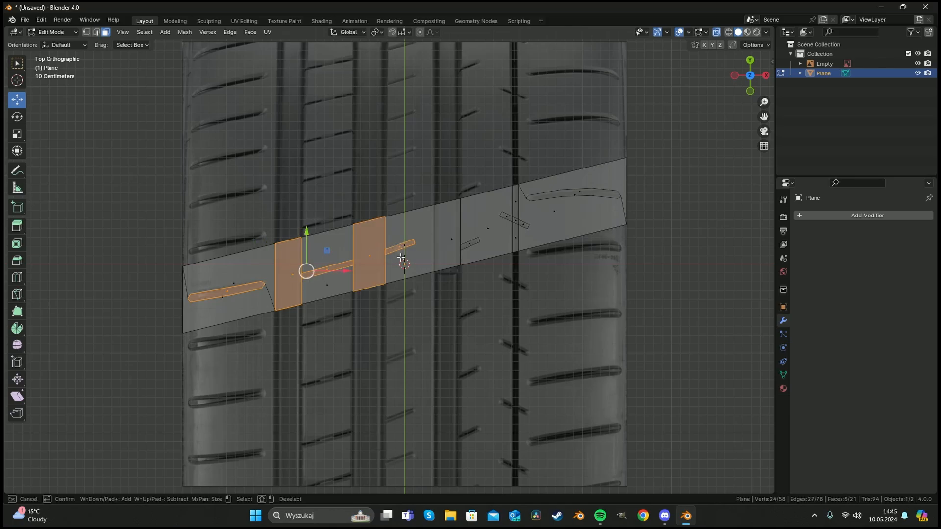
left_click(453, 236)
left_click(508, 217)
left_click(520, 223)
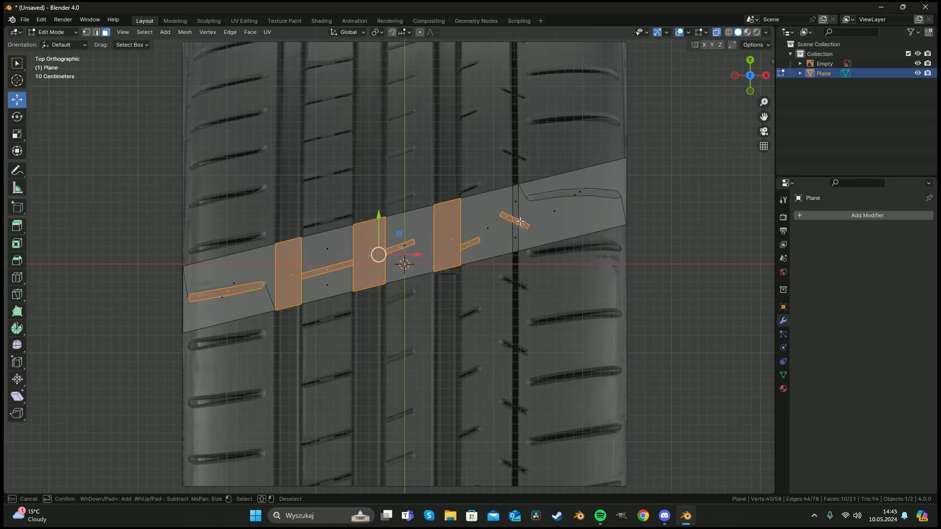
left_click(514, 200)
left_click(516, 237)
left_click(571, 191)
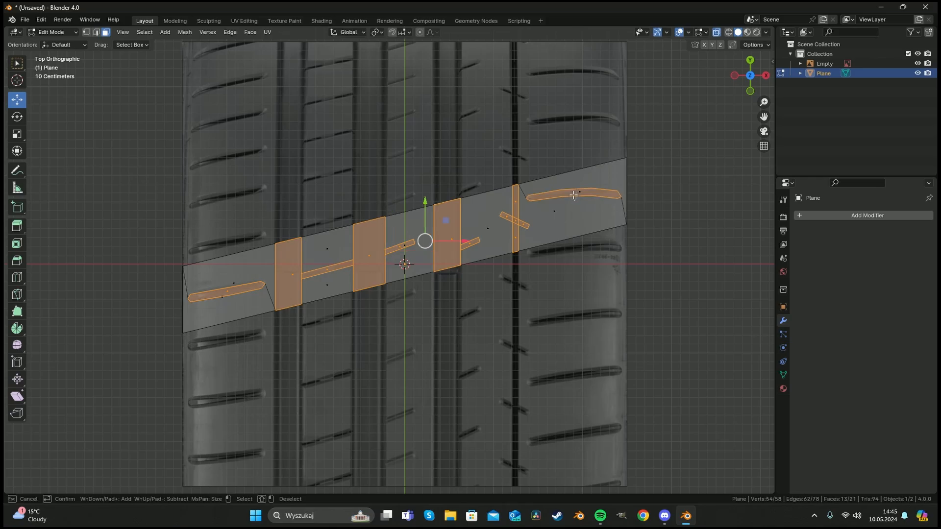
key("Escape")
Extrude the selected groove faces and move them slightly downward to form recessed grooves.
middle_click_drag(413, 301, 414, 232)
scroll(414, 233, "up", 3)
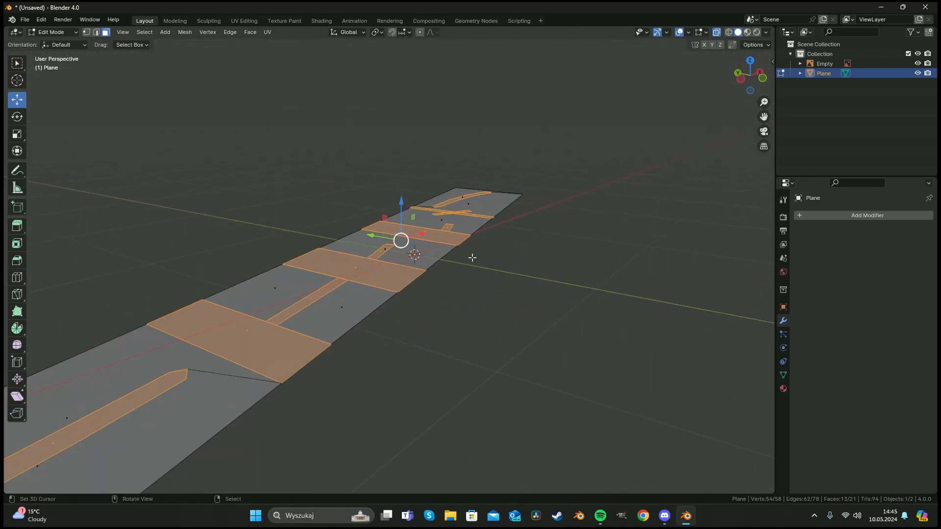
key("KP_7")
scroll(354, 239, "up", 1)
scroll(338, 217, "down", 3)
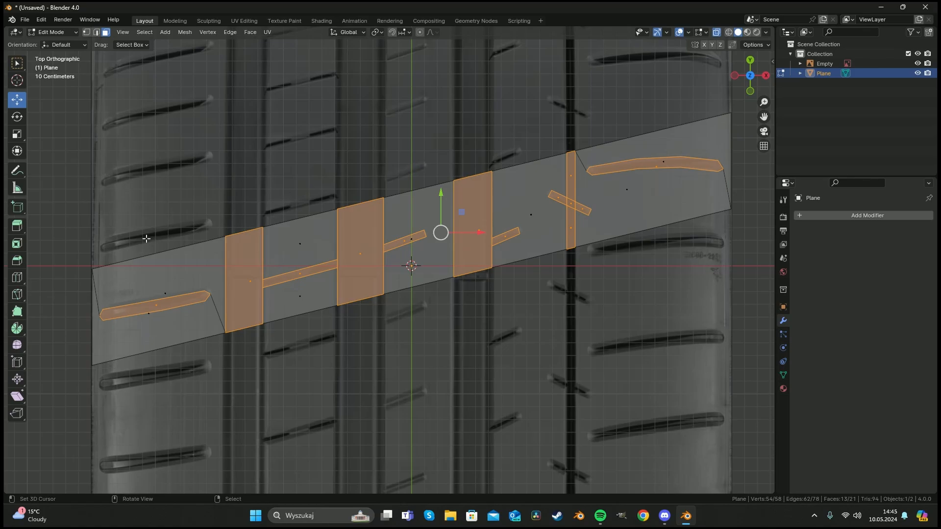
middle_click_drag(407, 322, 377, 217)
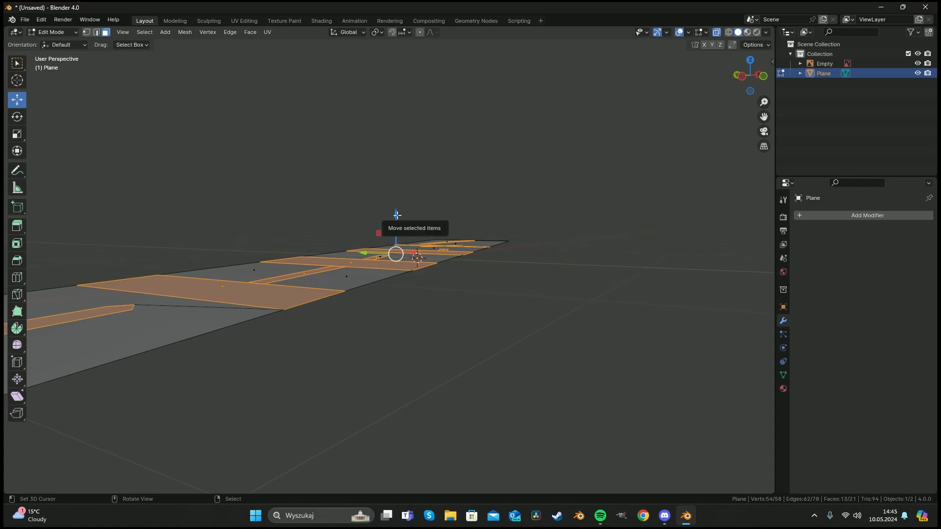
key("e")
right_click(396, 211)
left_click_drag(395, 212, 395, 220)
scroll(415, 255, "down", 3)
mouse_move(423, 267)
middle_mouse_down()
mouse_move(396, 278)
mouse_move(368, 315)
middle_mouse_up()
scroll(284, 308, "up", 3)
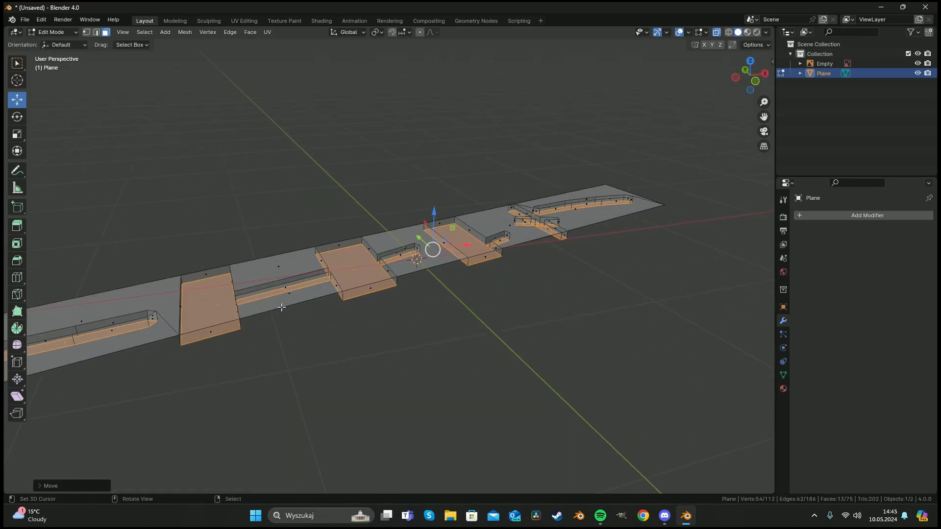
Circle-deselect the leftmost groove face from the selection.
scroll(285, 307, "down", 3)
key("c")
left_click(204, 309, "shift")
key("Escape")
scroll(321, 300, "up", 4)
middle_click_drag(315, 295, 301, 307)
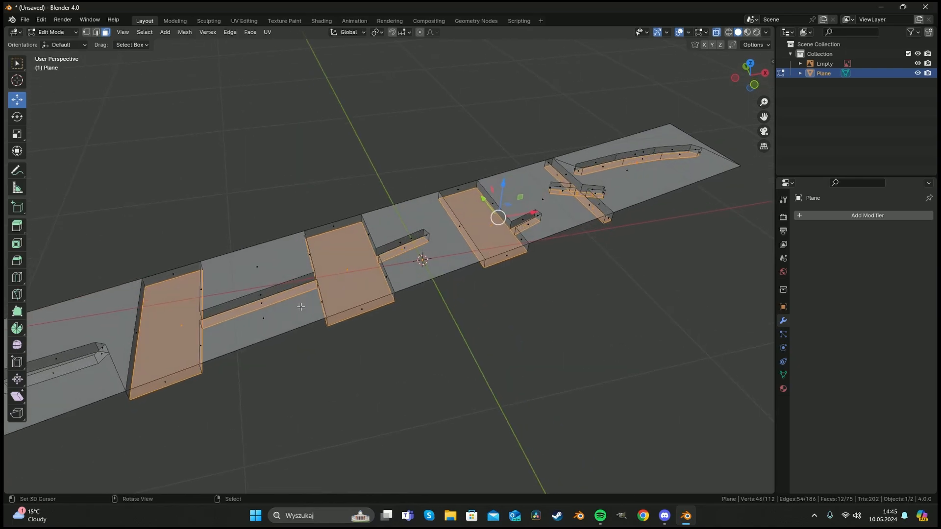
Circle-select additional groove faces in the middle of the strip.
key("c")
left_click(258, 309, "shift")
left_click(422, 238, "shift")
left_click(545, 220, "shift")
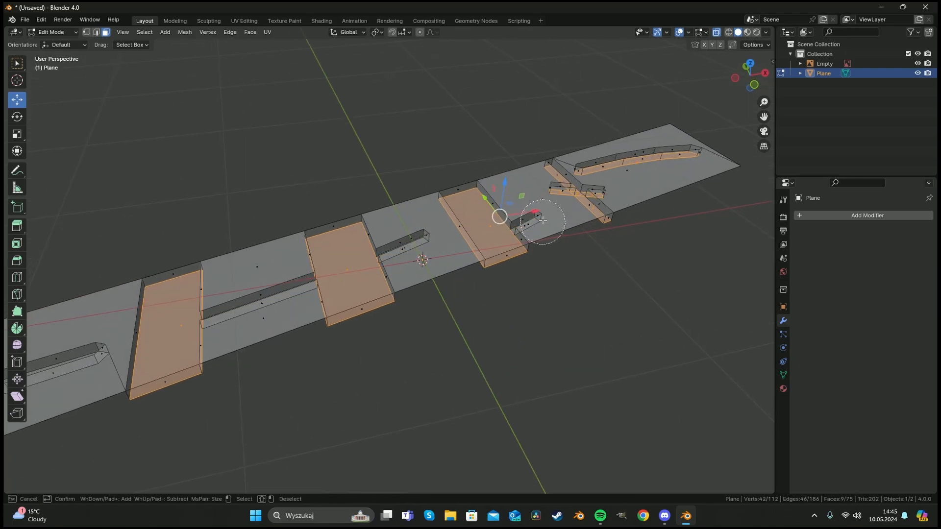
key("Escape")
middle_click_drag(546, 219, 518, 224)
middle_click_drag(551, 223, 340, 221, "shift")
Circle-select the groove faces toward the strip's right end, including the curved groove.
key("c")
left_click(404, 222, "shift")
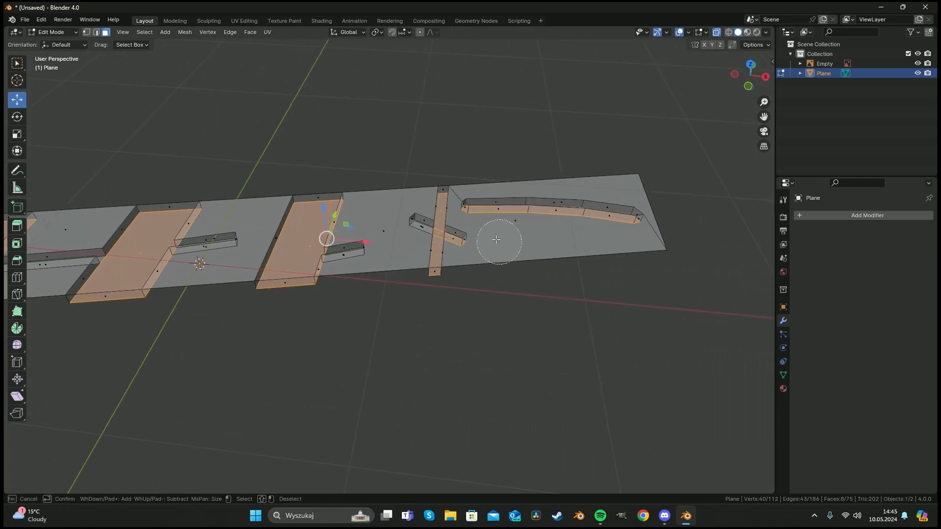
left_click(472, 240, "shift")
left_click(550, 208, "shift")
key("Escape")
middle_click_drag(629, 220, 393, 243)
Extrude the selected groove faces and move them far downward below the strip.
key("e")
right_click(370, 197)
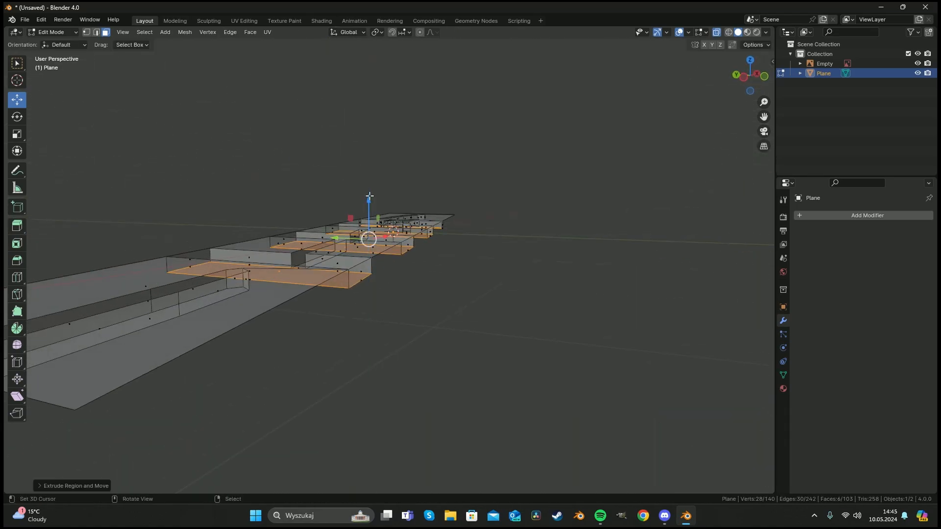
left_click_drag(369, 197, 369, 214)
middle_click_drag(368, 214, 405, 306)
middle_click_drag(510, 235, 319, 297)
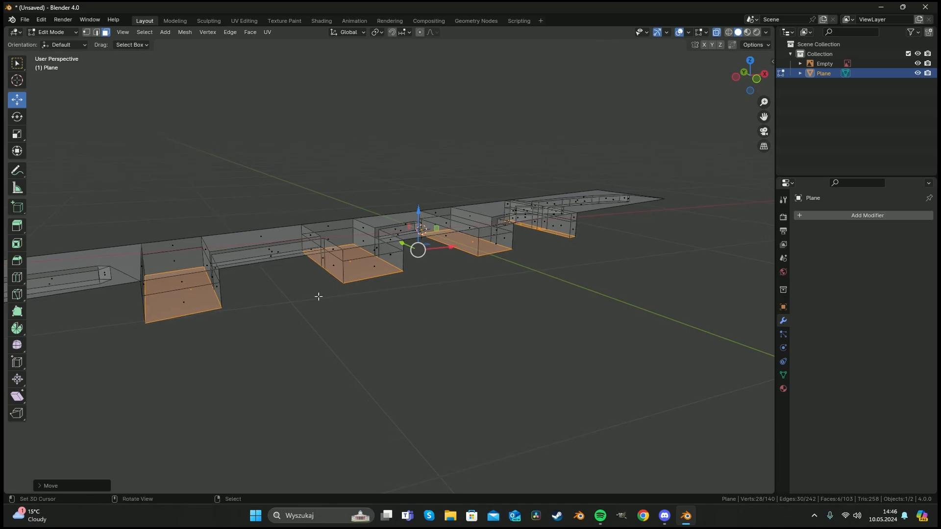
Circle-select the lowered block faces beneath the strip in face select mode with X-ray off.
key("2")
key("alt+z")
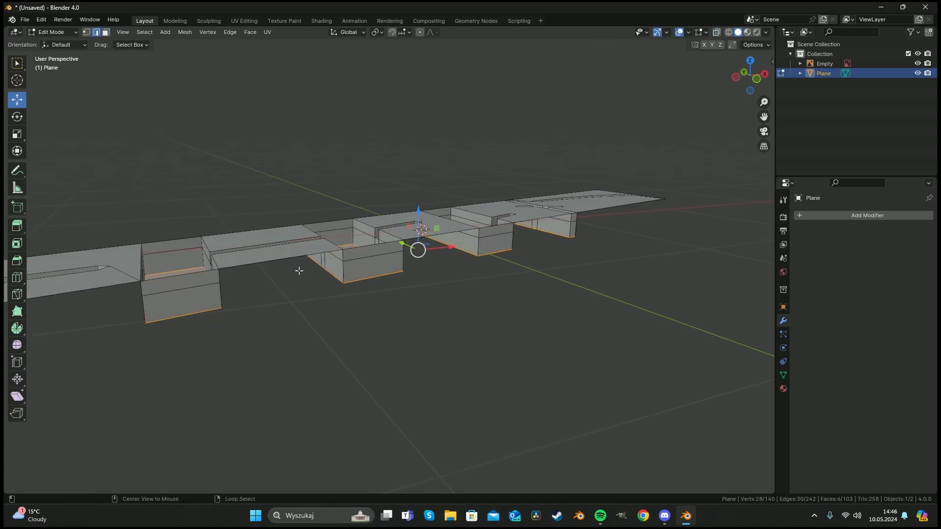
key("alt+a")
key("c")
key("Escape")
key("3")
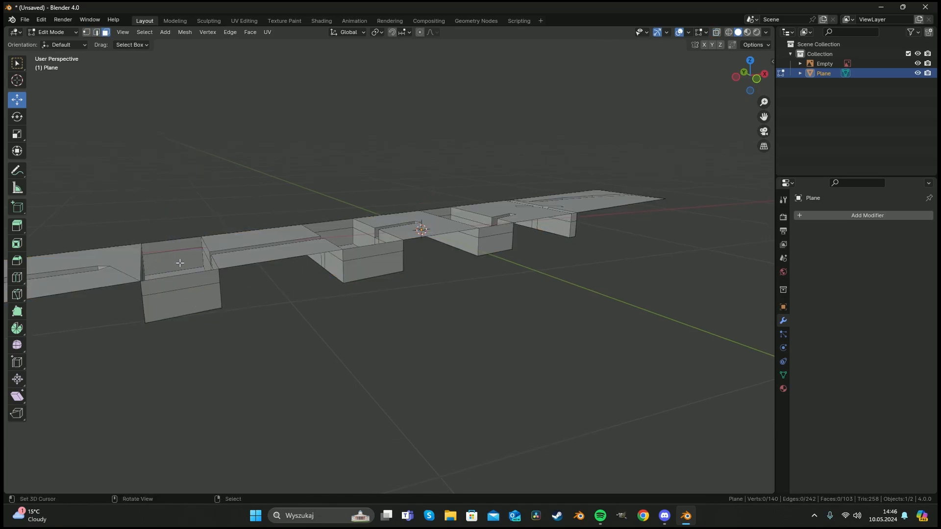
key("c")
left_click(177, 259)
left_click(192, 296)
key("Escape")
middle_click_drag(369, 246, 327, 263)
key("c")
left_click(353, 223)
left_click(363, 261)
key("Escape")
key("c")
left_click(543, 223)
left_click(522, 266)
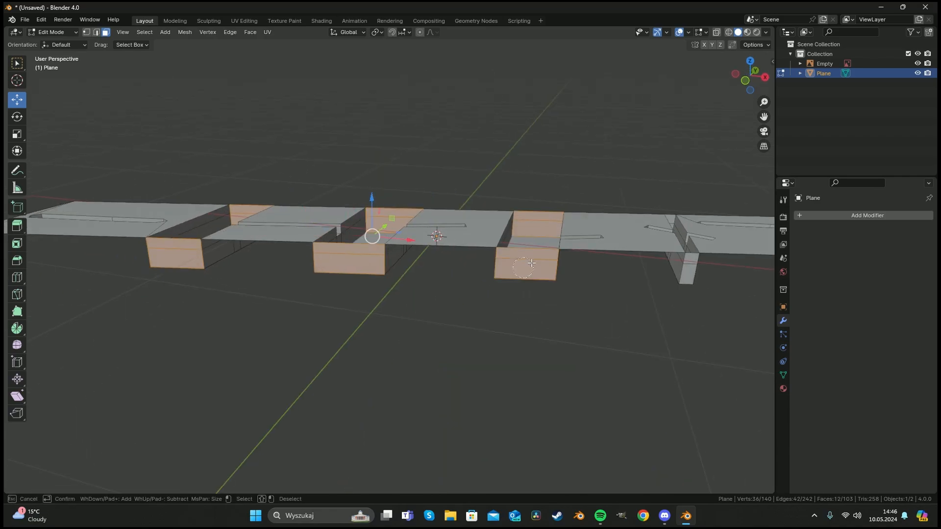
key("Escape")
middle_click_drag(525, 266, 350, 278, "shift")
key("c")
scroll(514, 235, "up", 3)
left_click(517, 233)
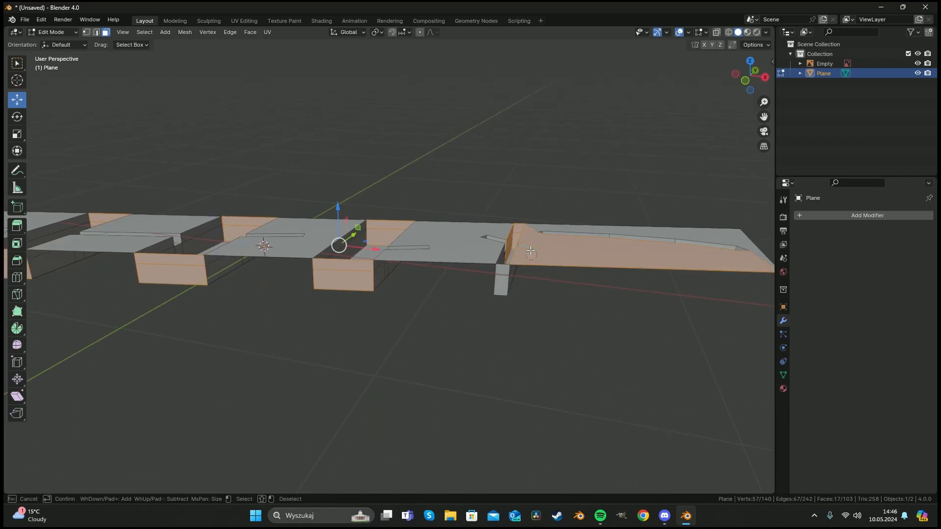
key("Escape")
key("ctrl+z")
middle_click_drag(514, 237, 522, 230)
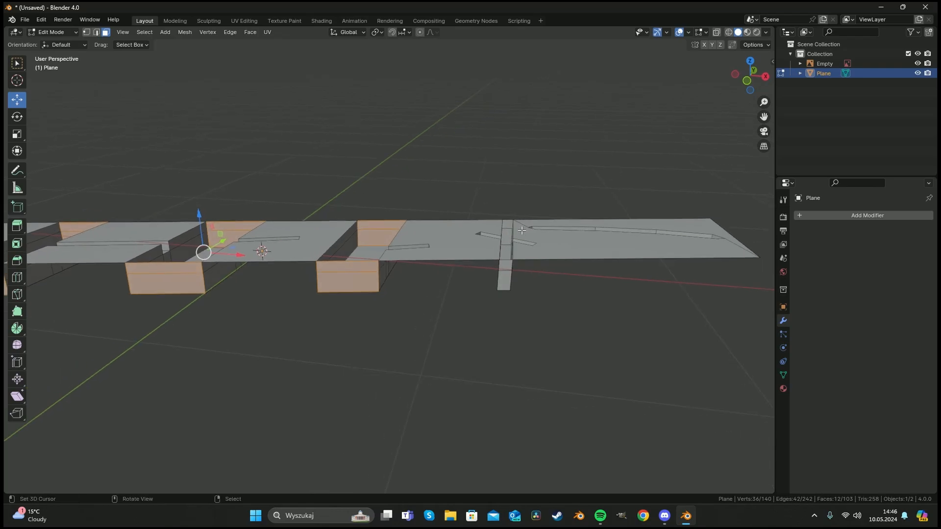
Add the lowered cross-groove faces to the selection and delete the selected faces.
key("c")
left_click(508, 229)
left_click(503, 274)
key("Escape")
key("x")
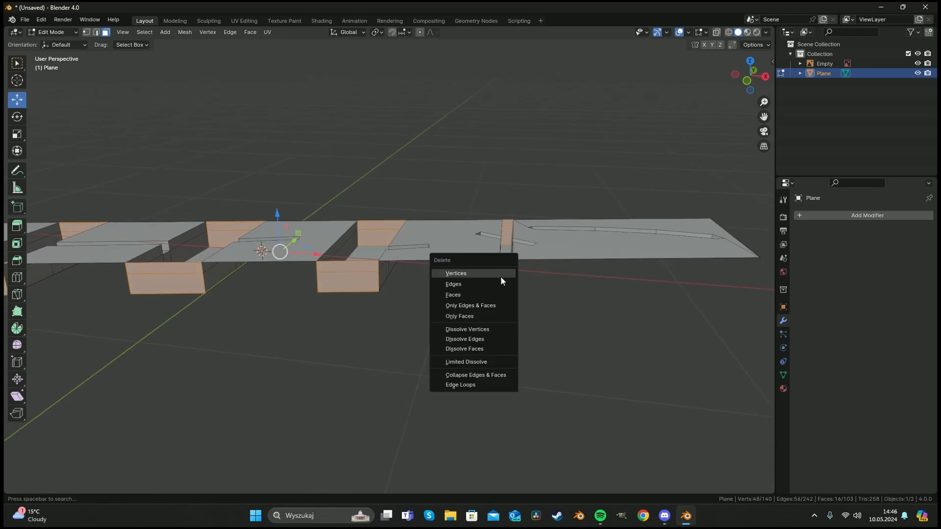
left_click(496, 295)
Loop-select the groove rim edges across the strip's left and middle sections in edge mode.
middle_click_drag(327, 254, 287, 282)
middle_click_drag(311, 241, 348, 238)
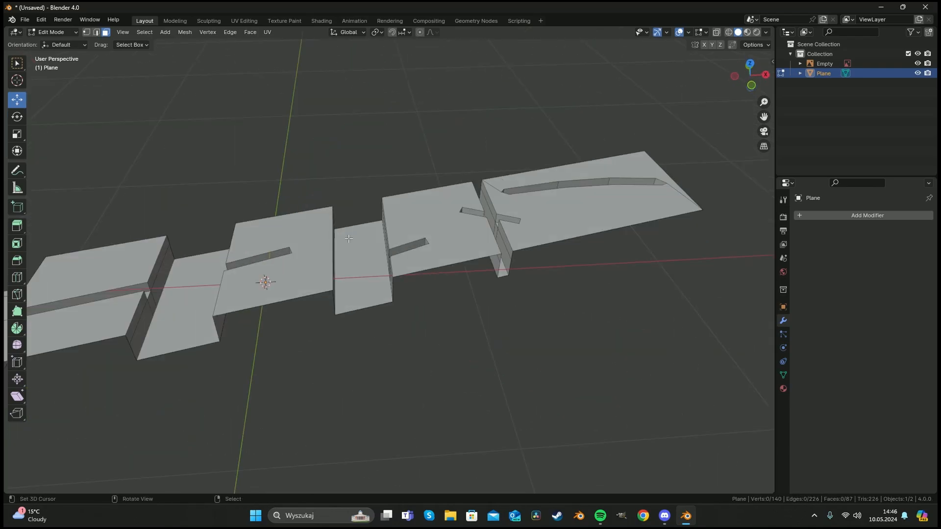
middle_click_drag(253, 155, 495, 164, "shift")
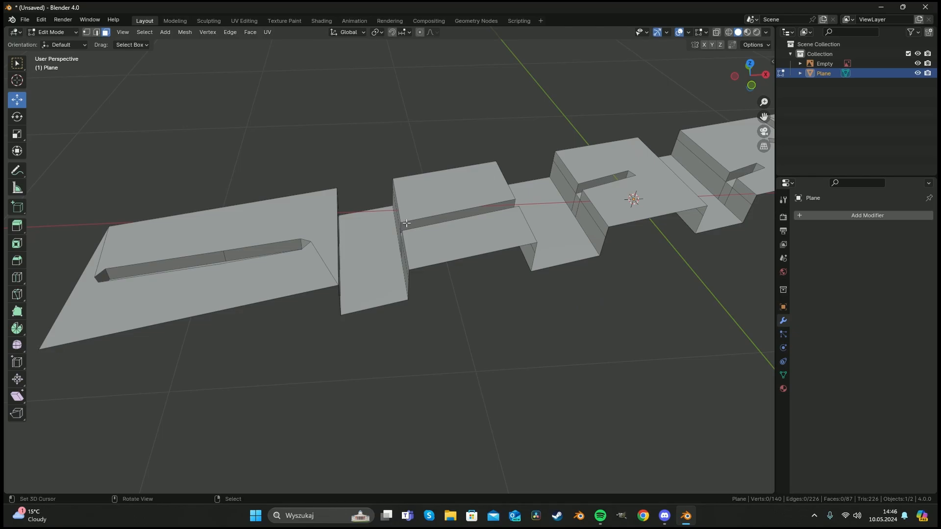
middle_click_drag(406, 223, 299, 228)
key("a")
key("alt+a")
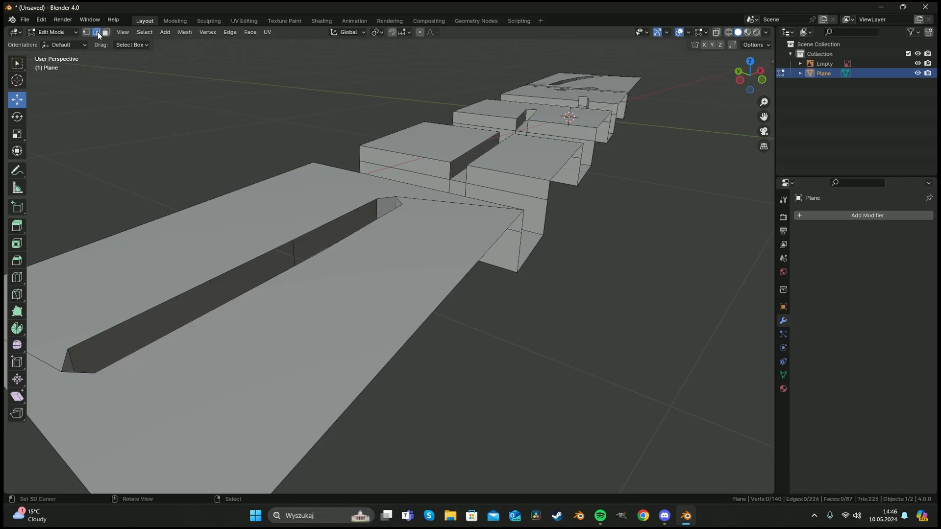
left_click(326, 222, "alt")
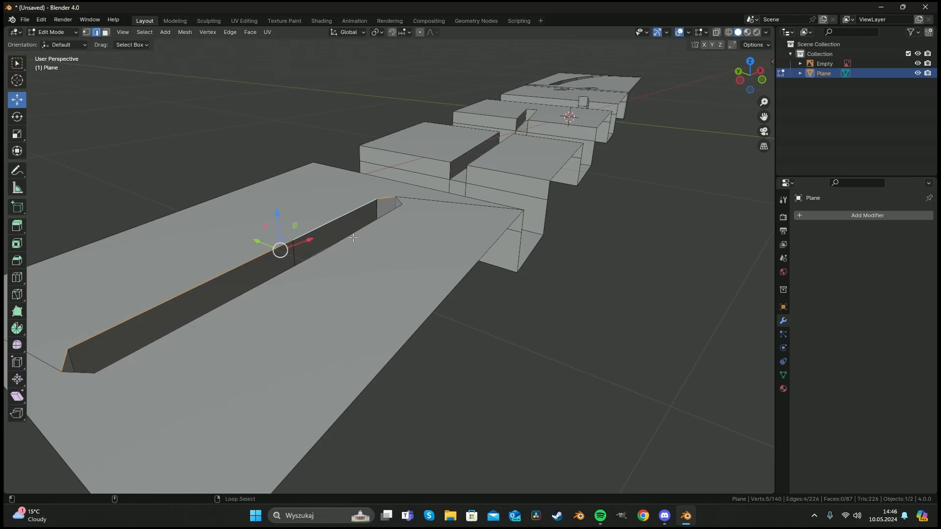
middle_click_drag(327, 222, 413, 250)
left_click(437, 260, "alt+shift")
left_click(460, 227, "alt+shift")
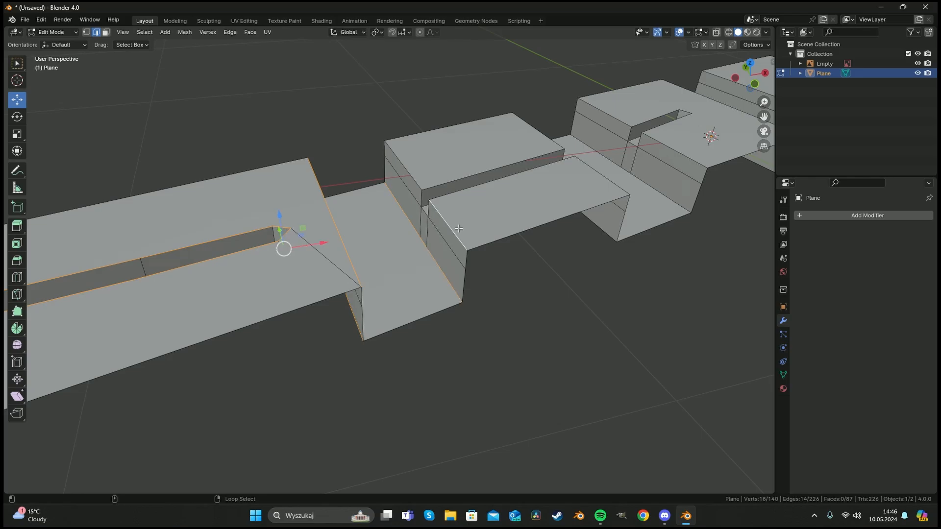
left_click(408, 171, "alt+shift")
left_click(465, 180, "alt+shift")
left_click(479, 185, "alt+shift")
middle_click_drag(519, 187, 431, 179)
left_click(514, 221, "alt+shift")
left_click(423, 256, "alt+shift")
middle_click_drag(568, 259, 426, 240, "shift")
left_click(330, 230, "alt+shift")
middle_click_drag(649, 181, 459, 230, "shift")
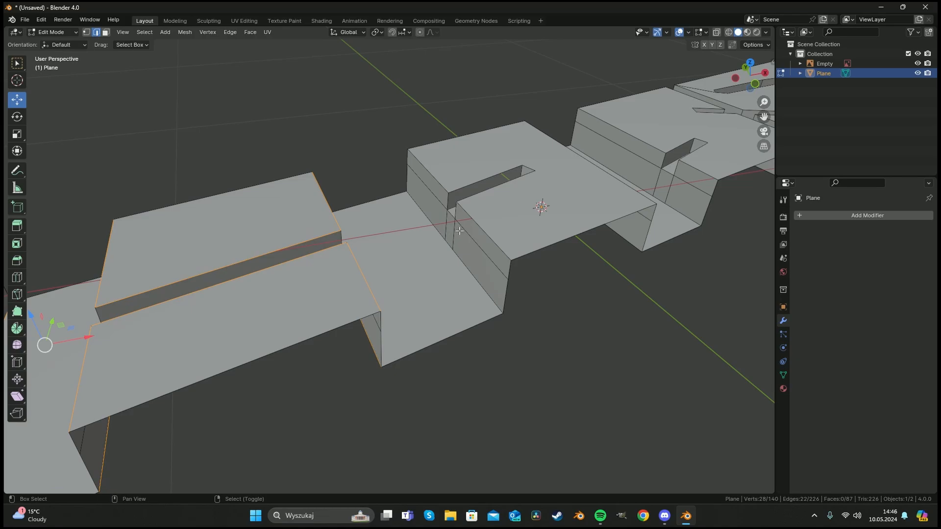
Add the remaining groove rim edge loops toward the strip's right end to the selection.
left_click(431, 228, "alt+shift")
left_click(476, 183, "alt+shift")
middle_click_drag(592, 199, 289, 244, "shift")
right_click(371, 197, "alt+shift")
right_click(381, 231, "alt+shift")
middle_click_drag(381, 231, 465, 250)
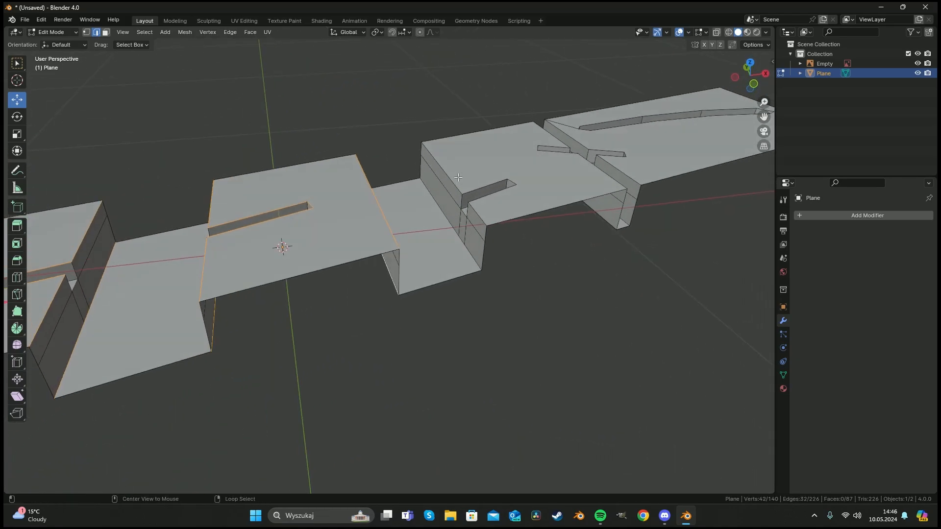
left_click(468, 250, "alt+shift")
middle_click_drag(587, 203, 392, 238)
left_click(368, 241, "alt+shift")
left_click(428, 205, "alt+shift")
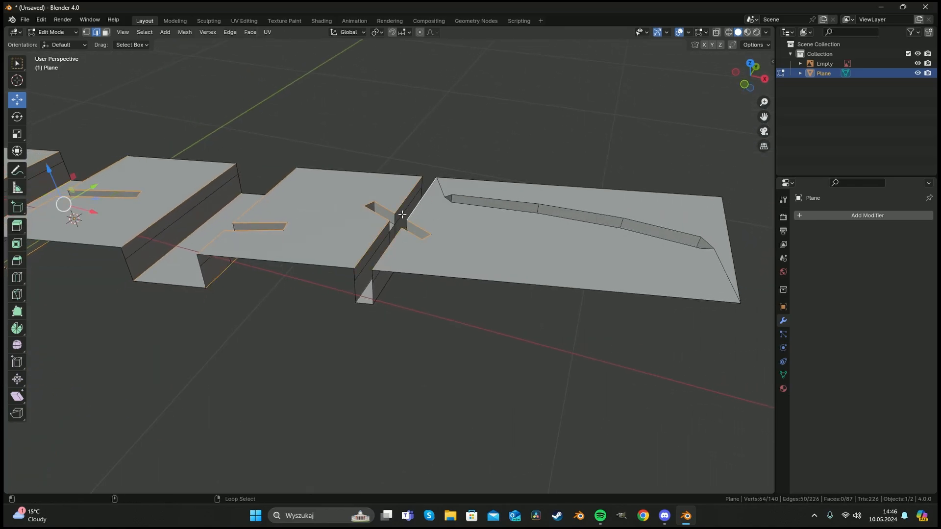
middle_click_drag(428, 205, 437, 248)
left_click(430, 172, "alt+shift")
left_click(434, 160, "alt+shift")
scroll(436, 246, "up", 3)
Bevel the selected edges with 3 segments and a width of about 0.0174 m.
key("ctrl+b")
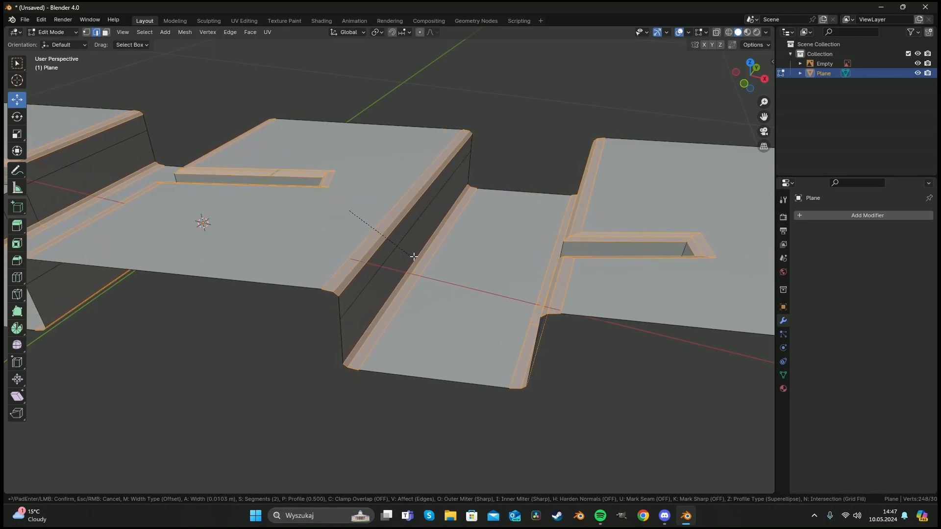
scroll(414, 257, "up", 1)
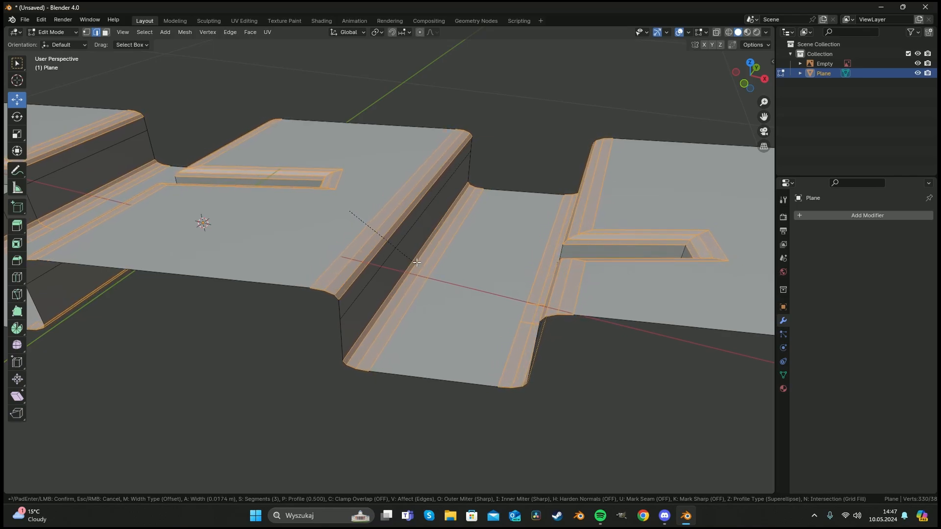
left_click(416, 262)
Vertex-slide the corner vertex at the bevel's end along the strip's side edge.
scroll(386, 273, "down", 5)
middle_click_drag(254, 249, 441, 285, "shift")
scroll(430, 278, "up", 5)
scroll(392, 273, "up", 4)
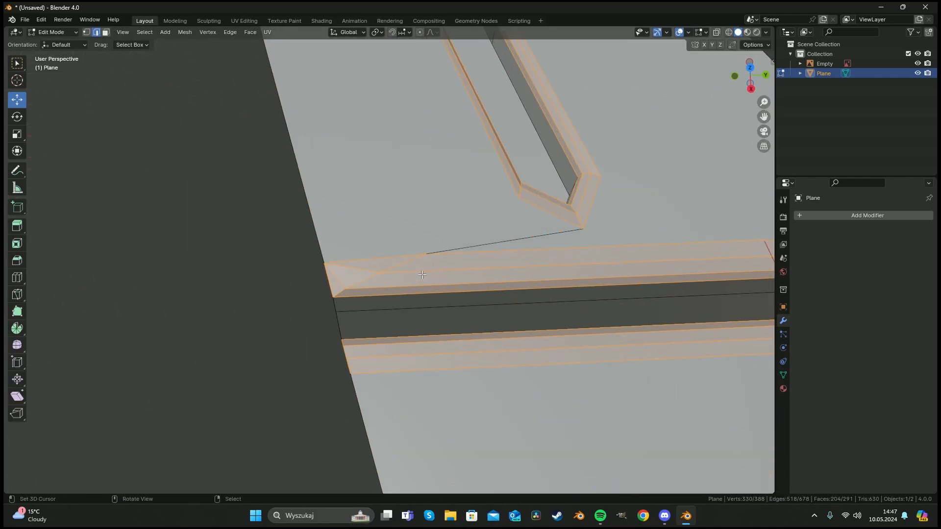
key("Tab")
middle_click_drag(386, 271, 377, 224)
key("Tab")
key("1")
key("a")
key("alt+a")
key("c")
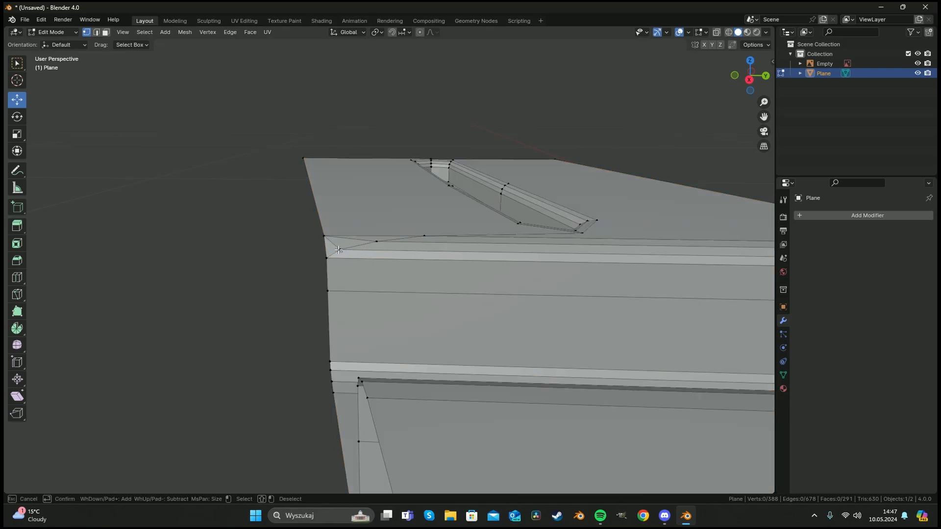
left_click(341, 249)
right_click(341, 249)
middle_click_drag(686, 277, 460, 276, "shift")
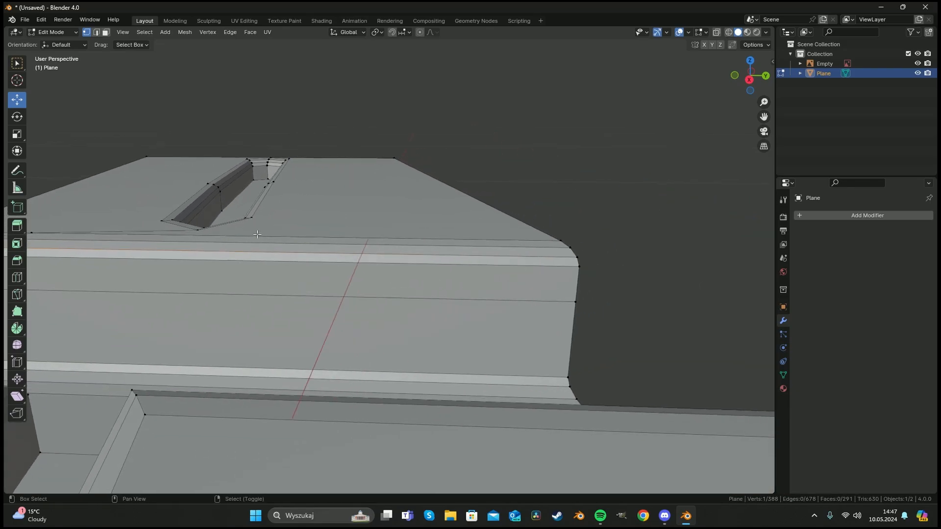
middle_click_drag(257, 234, 549, 252, "shift")
middle_click_drag(260, 254, 340, 250)
middle_click_drag(383, 280, 341, 296, "shift")
key("g")
key("g")
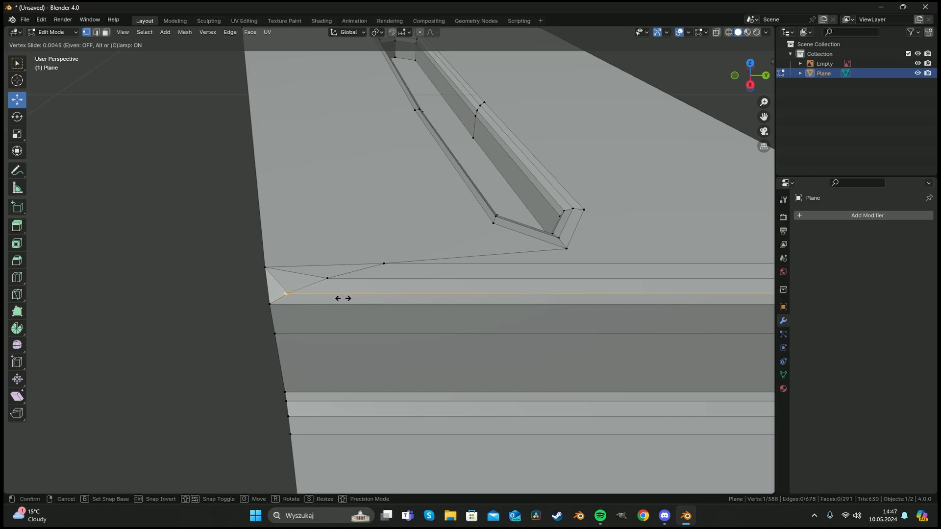
left_click(343, 298)
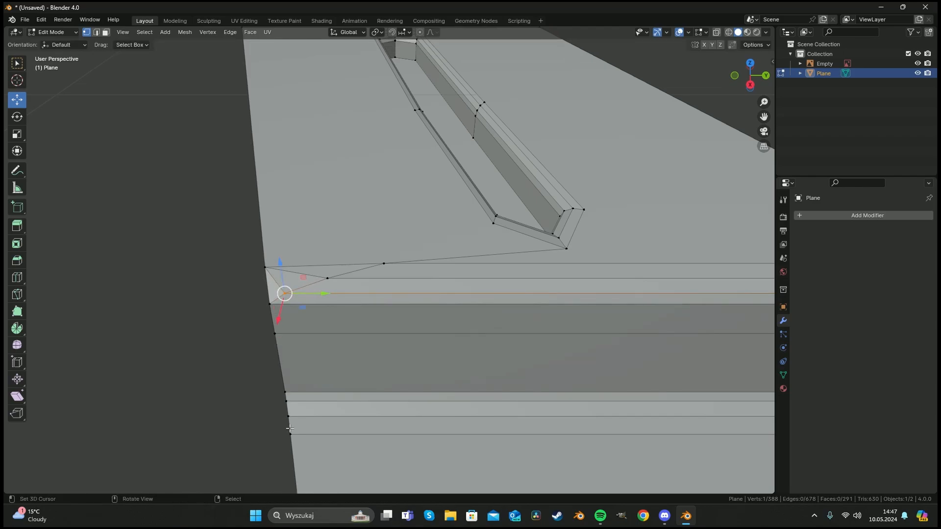
Vertex-slide the same corner vertex further along the bevel edge.
middle_click_drag(263, 222, 258, 239)
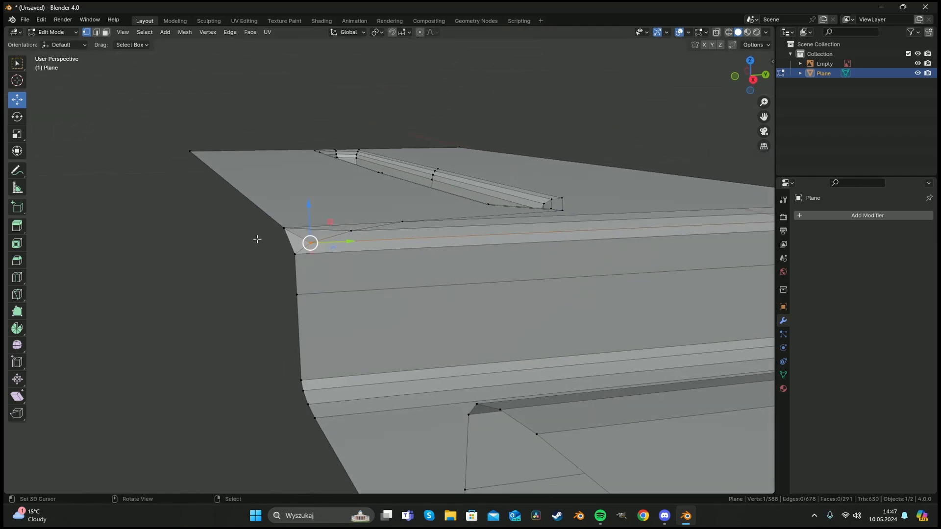
middle_click_drag(584, 220, 534, 254)
scroll(533, 255, "down", 15)
middle_click_drag(426, 321, 429, 267)
scroll(461, 279, "up", 10)
scroll(377, 314, "up", 6)
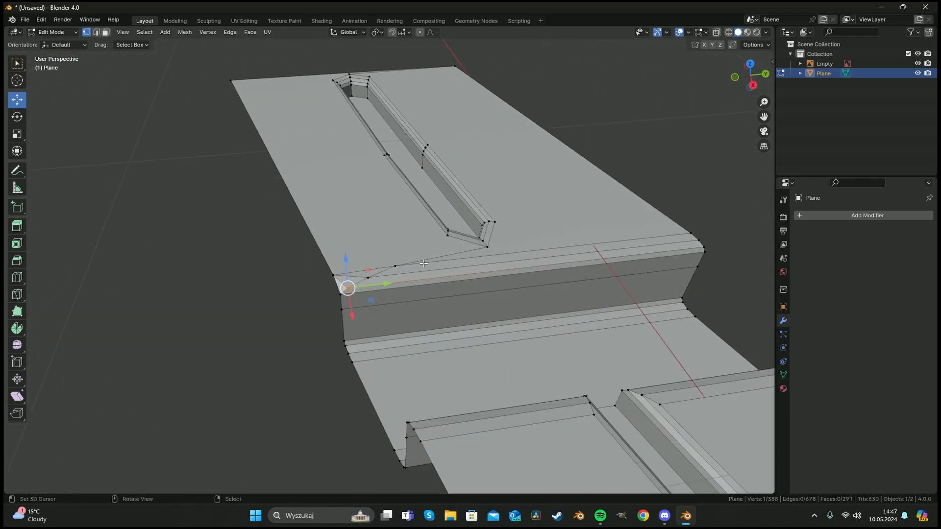
key("shift+v")
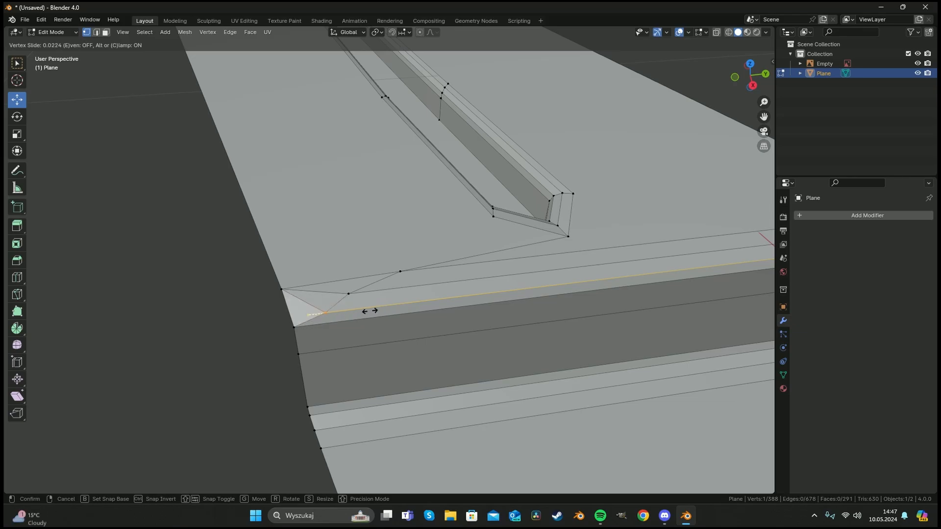
left_click(342, 314)
Vertex-slide the two corner vertices where the cross groove's bevel meets the strip's side.
scroll(523, 253, "down", 5)
middle_click_drag(459, 282, 439, 272)
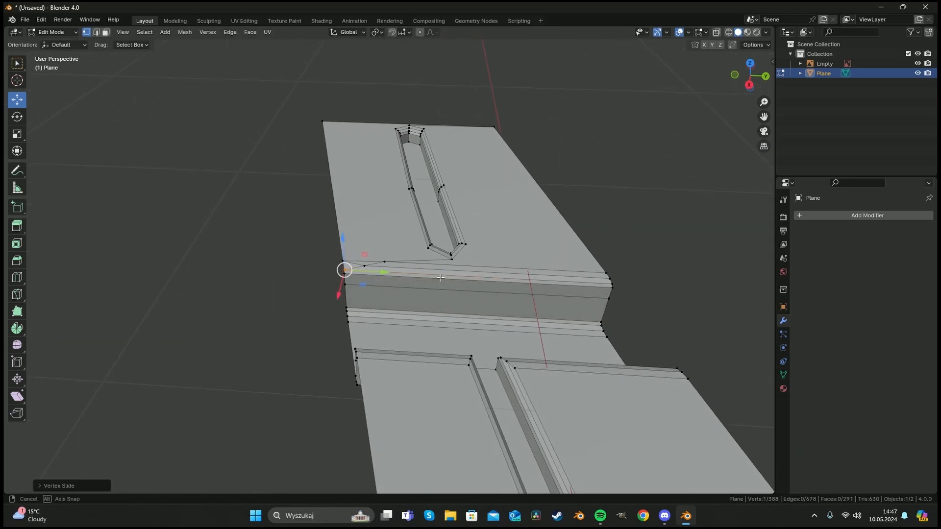
scroll(441, 289, "down", 4)
middle_click_drag(445, 323, 413, 195, "shift")
middle_click_drag(435, 374, 391, 264, "shift")
scroll(325, 235, "down", 5)
middle_click_drag(661, 261, 435, 215, "shift")
scroll(391, 216, "up", 8)
scroll(369, 214, "down", 3)
middle_click_drag(380, 173, 447, 217)
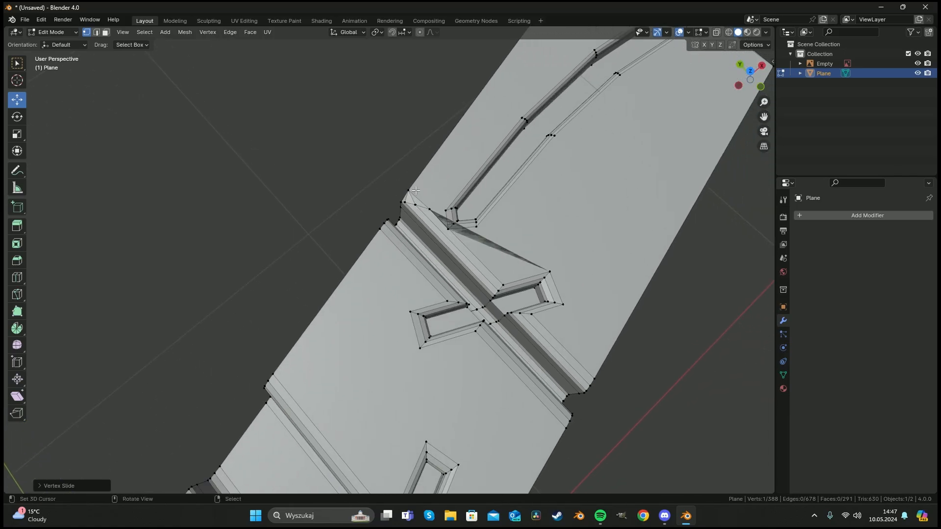
scroll(415, 190, "up", 5)
key("shift+v")
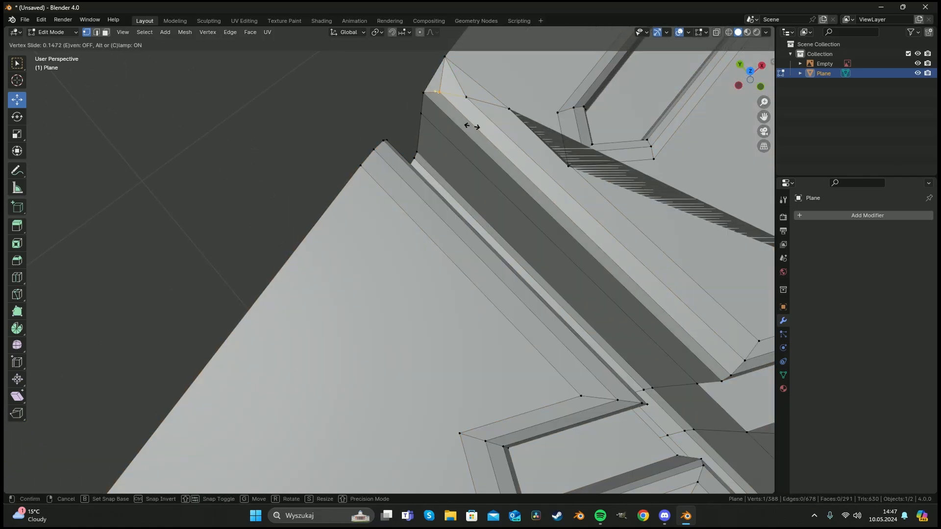
left_click(456, 117)
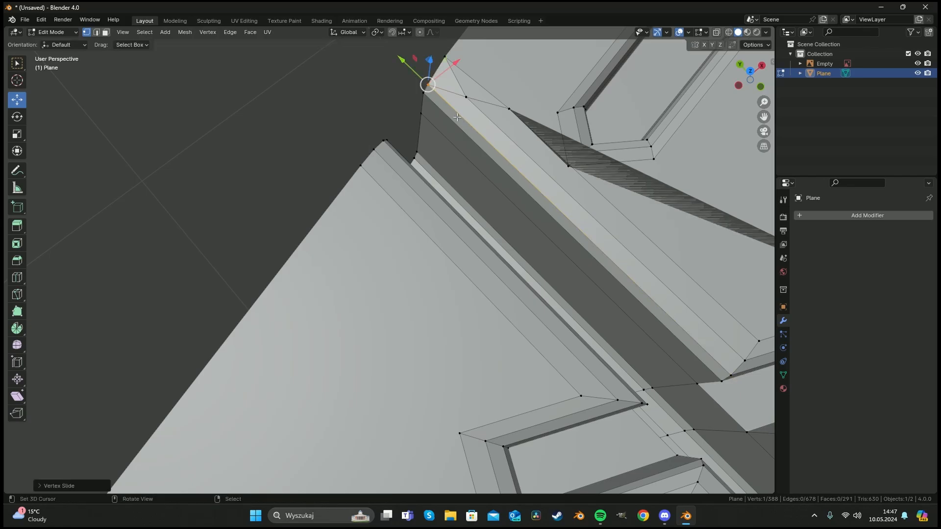
left_click(466, 96)
key("shift+v")
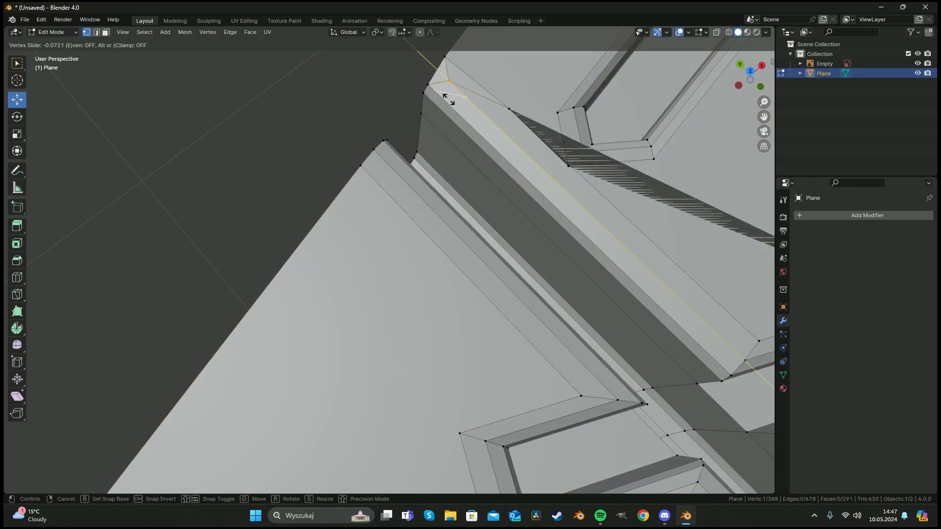
left_click(430, 89)
Finish the vertex slide and delete a stray face on the strip's side edge near the groove bevel.
middle_click_drag(359, 93, 514, 155)
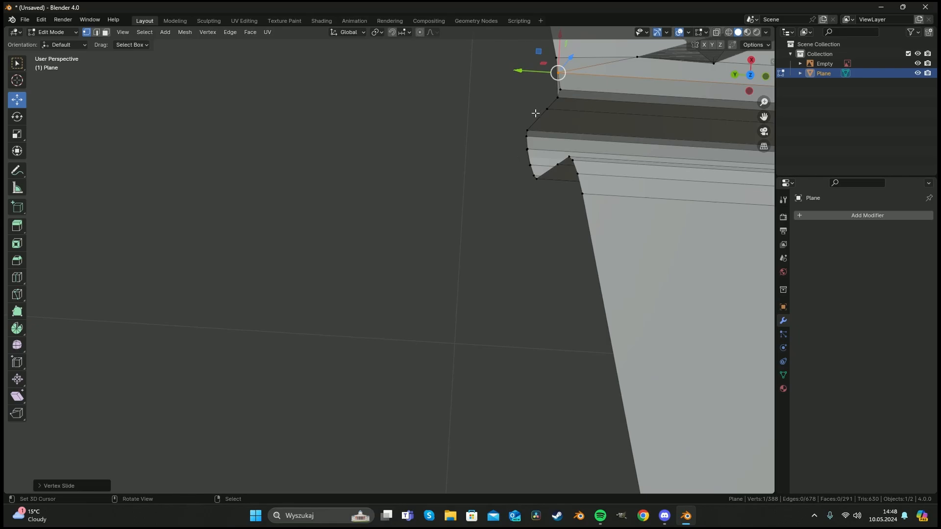
key("3")
key("c")
left_click_drag(553, 74, 558, 86)
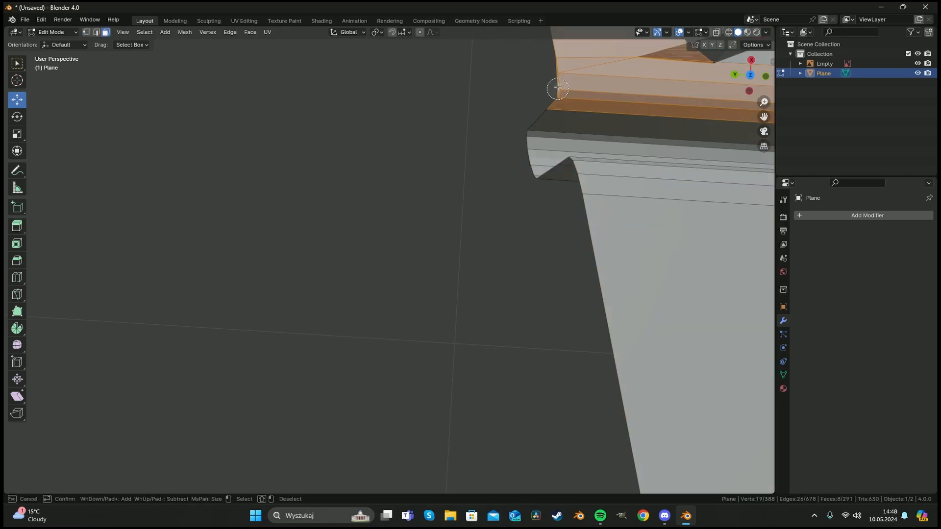
key("Escape")
key("a")
key("a")
key("c")
key("Escape")
key("x")
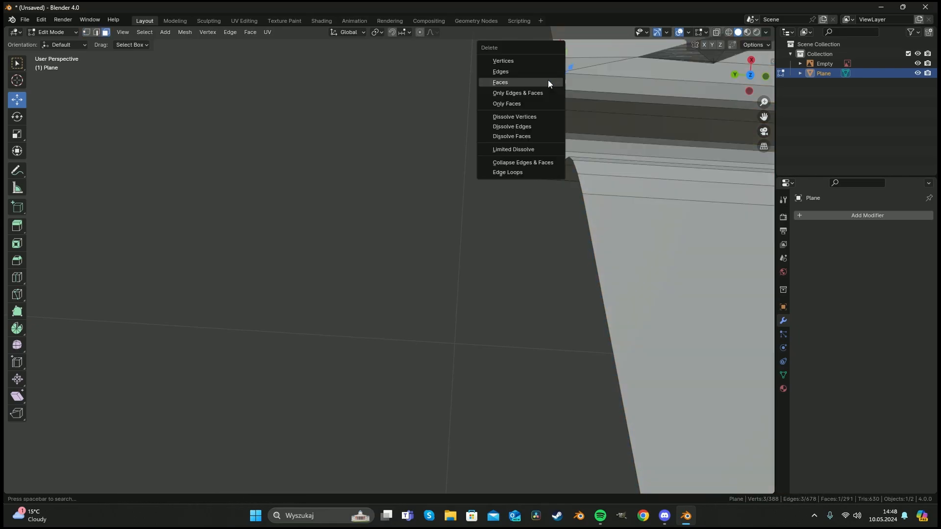
left_click(547, 80)
Inspect the stretched triangular face near the cross groove from several angles with X-ray on.
scroll(553, 120, "down", 11)
scroll(493, 219, "up", 7)
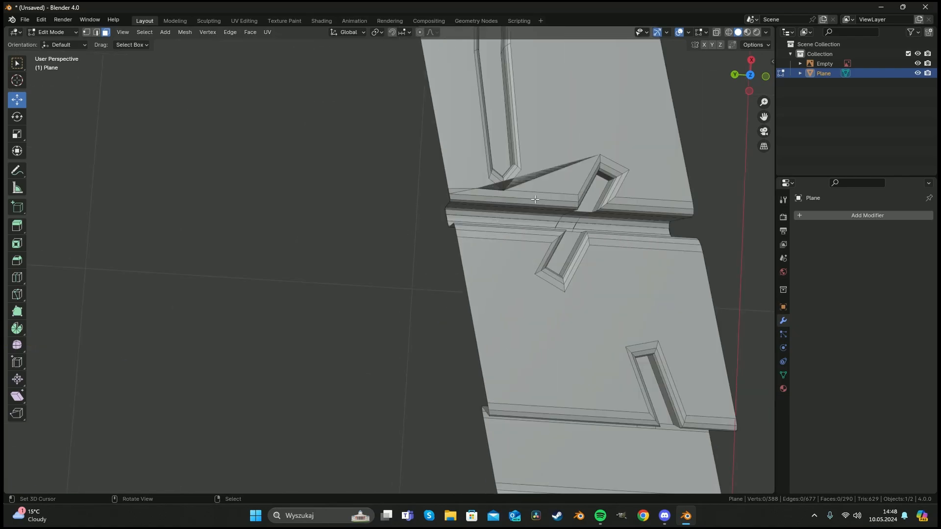
middle_click_drag(661, 262, 454, 193, "shift")
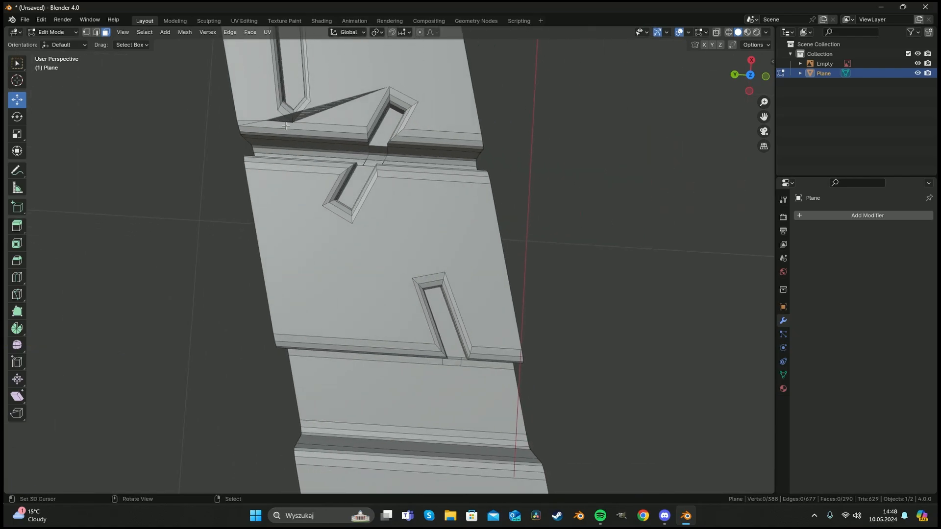
middle_click_drag(431, 264, 446, 163)
key("c")
left_click(539, 193)
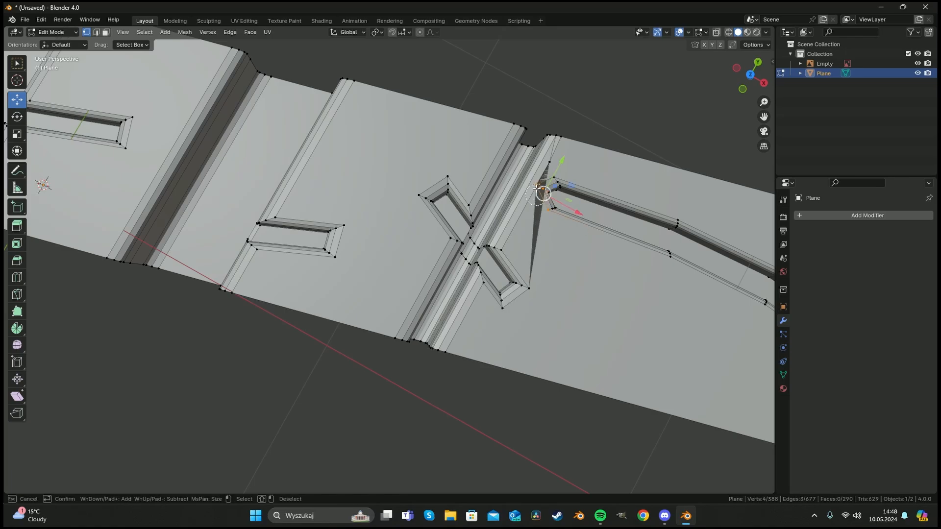
key("Escape")
middle_click_drag(560, 215, 422, 281)
scroll(440, 128, "up", 8)
scroll(440, 127, "down", 8)
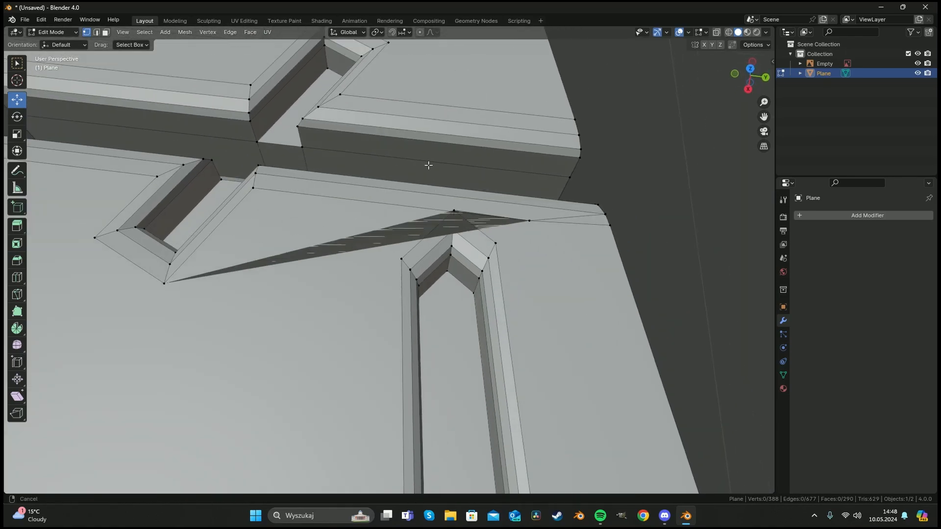
key("c")
key("Escape")
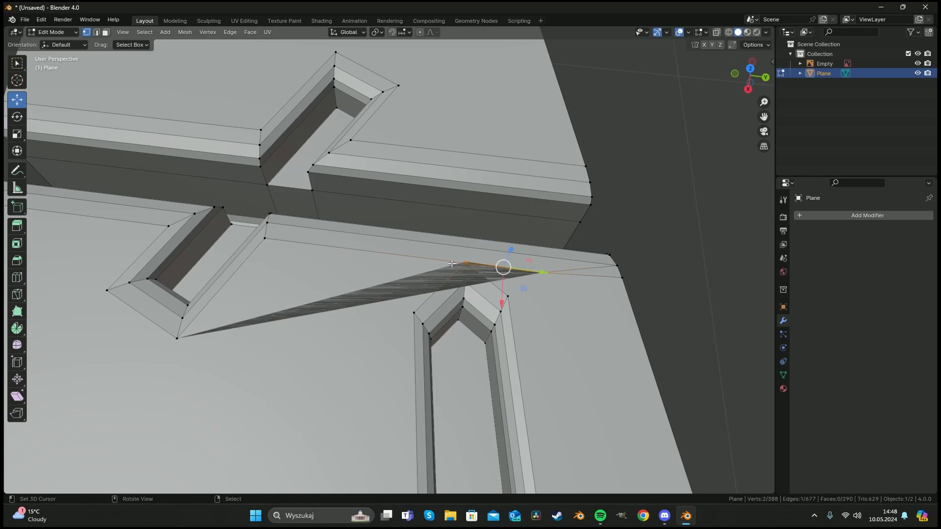
key("3")
scroll(375, 284, "down", 5)
key("alt+z")
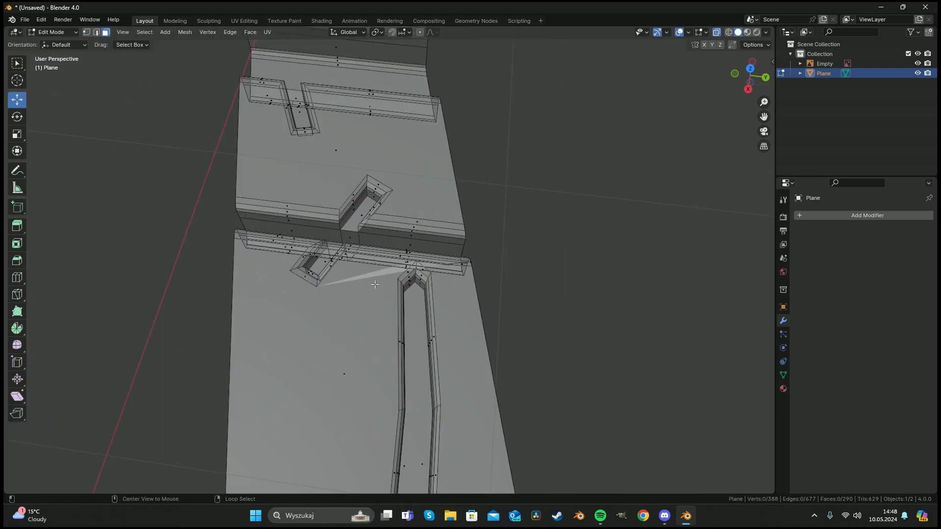
scroll(423, 280, "up", 5)
key("c")
left_click_drag(423, 280, 484, 237)
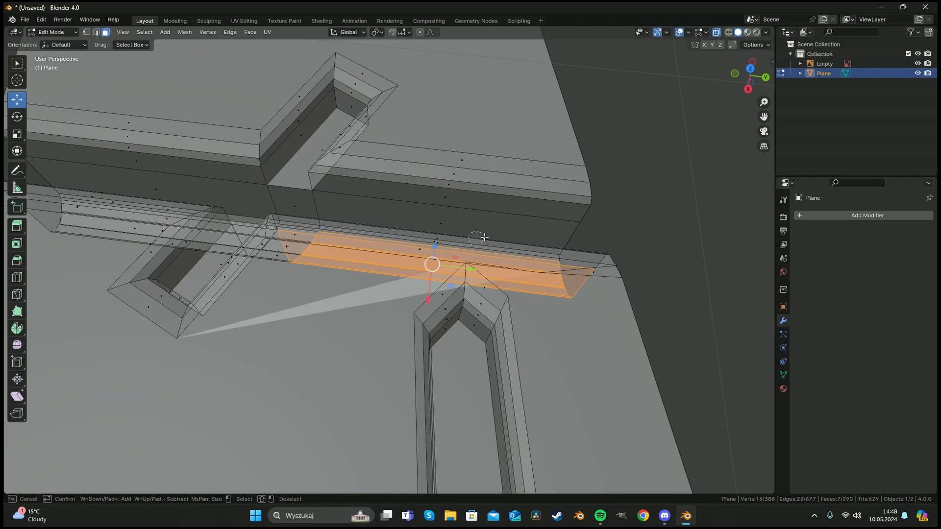
left_click(606, 262)
right_click(352, 324)
middle_click_drag(352, 324, 321, 318)
key("a")
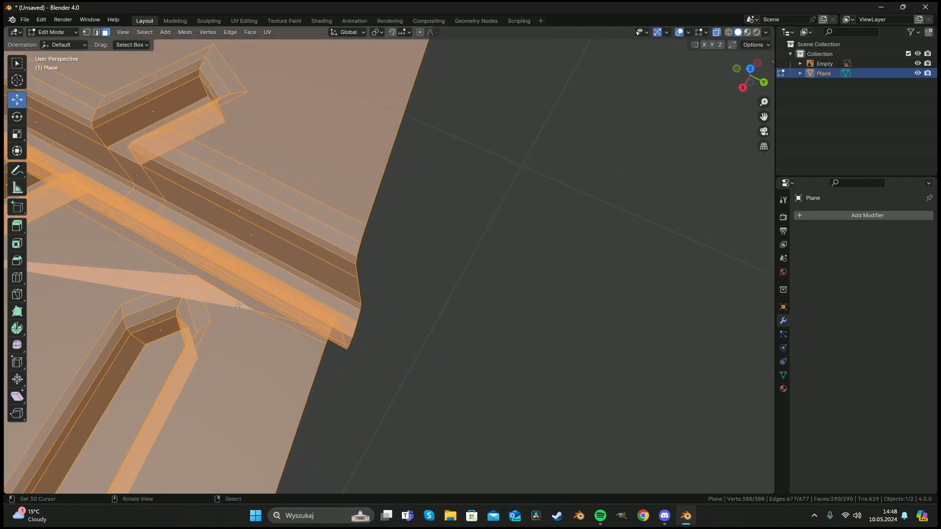
key("a")
scroll(246, 294, "down", 7)
key("c")
mouse_move(349, 272)
left_mouse_down()
mouse_move(315, 264)
mouse_move(392, 283)
mouse_move(275, 242)
left_mouse_up()
right_click(297, 257)
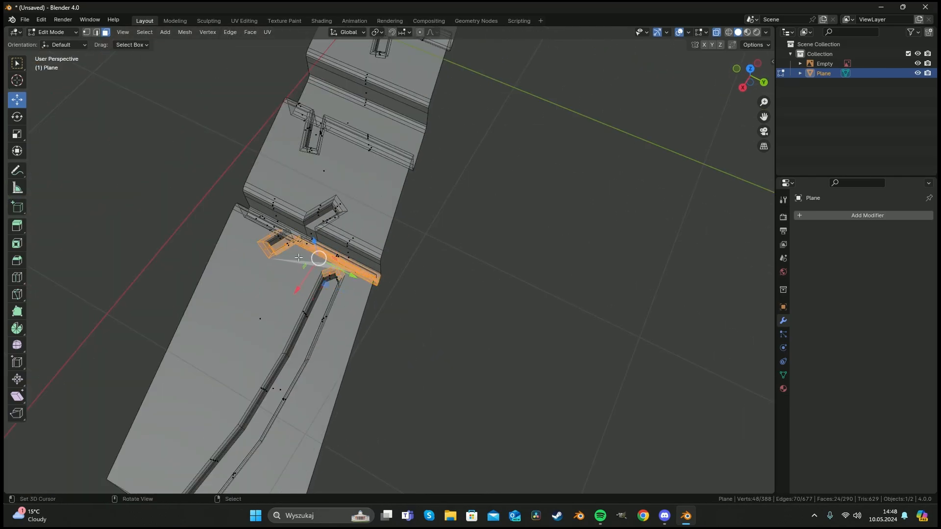
scroll(298, 257, "up", 5)
mouse_move(465, 318)
middle_mouse_down()
mouse_move(393, 296)
mouse_move(361, 229)
mouse_move(378, 206)
middle_mouse_up()
key("2")
key("a")
key("a")
middle_click_drag(395, 204, 369, 316)
key("c")
key("Escape")
Move the stretched face's tip vertex along the X axis by about -0.015 m onto the groove edge.
key("1")
left_click(363, 322)
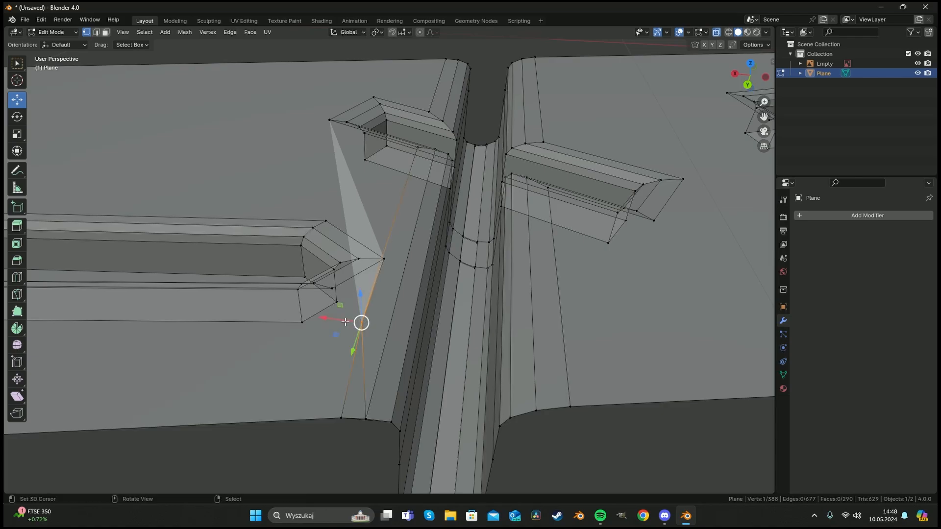
key("g")
key("x")
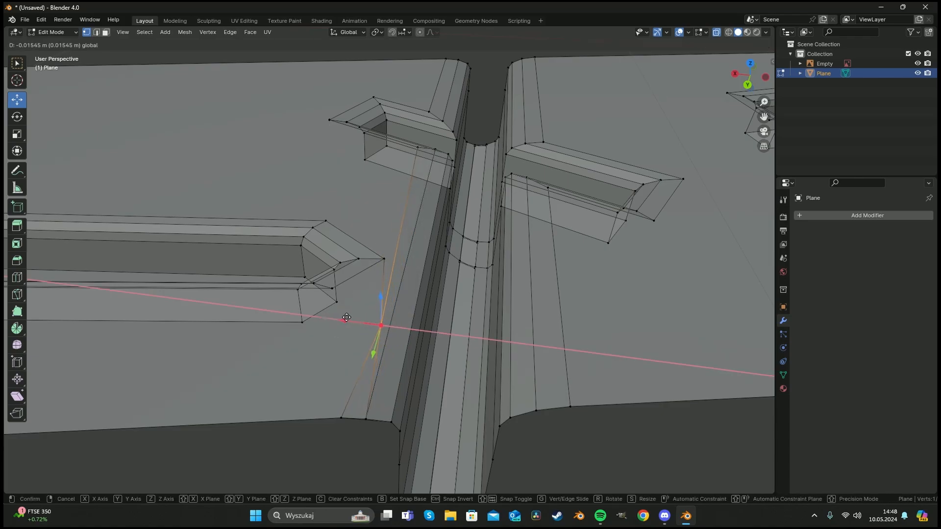
left_click_drag(346, 317, 347, 318)
scroll(431, 299, "down", 2)
key("a")
key("a")
Vertex-slide the corner vertex where the cross groove meets the strip's side edge.
scroll(431, 299, "down", 2)
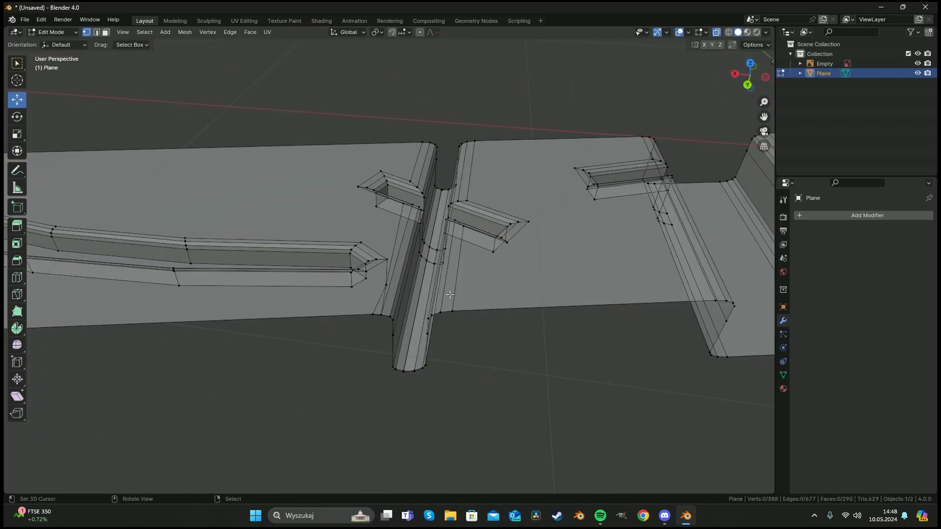
middle_click_drag(593, 283, 308, 287, "shift")
middle_click_drag(487, 265, 389, 273, "shift")
middle_click_drag(577, 276, 318, 300, "shift")
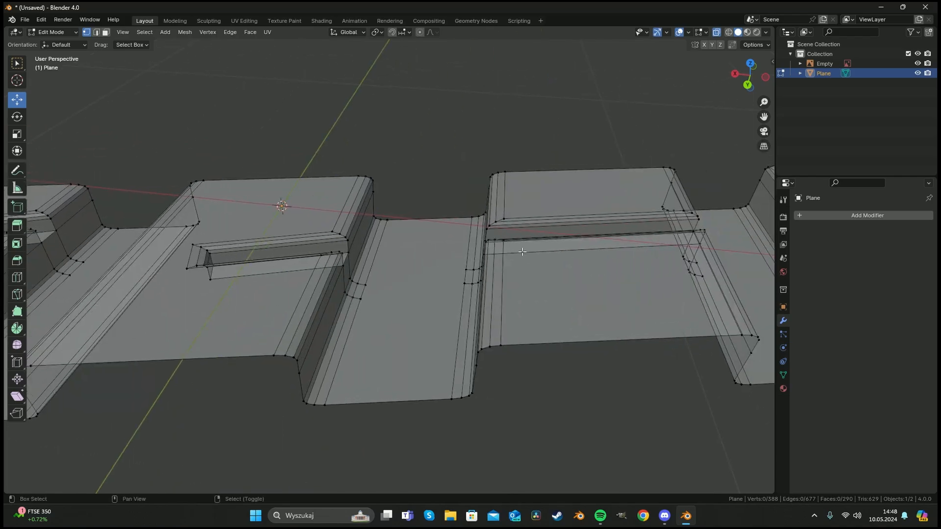
middle_click_drag(609, 234, 307, 268, "shift")
right_click(483, 210)
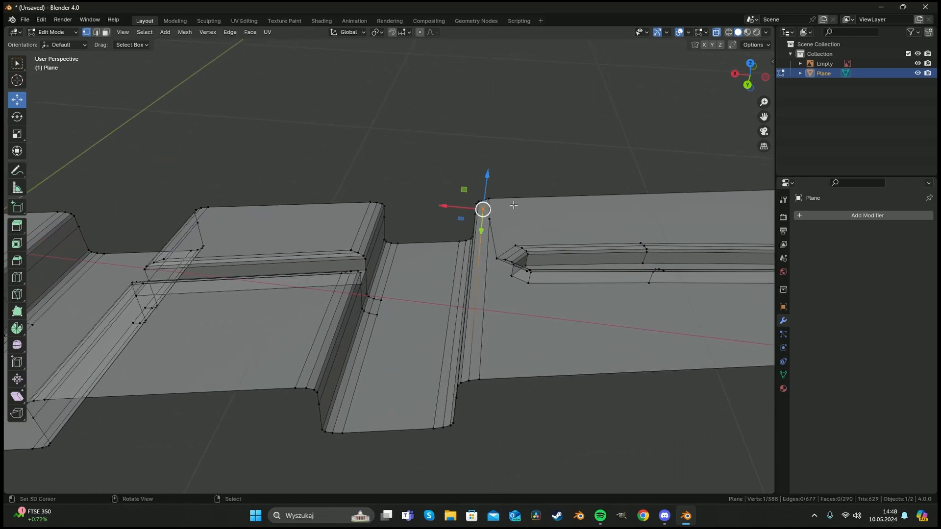
middle_click_drag(485, 211, 562, 221)
middle_click_drag(328, 230, 532, 284, "shift")
middle_click_drag(369, 207, 516, 250, "shift")
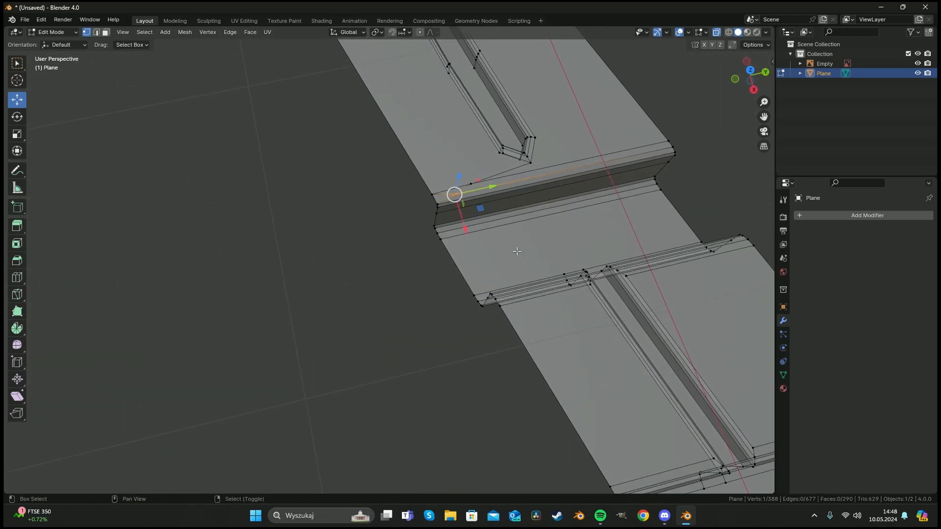
scroll(517, 251, "up", 4)
middle_click_drag(573, 152, 495, 252, "shift")
key("shift+v")
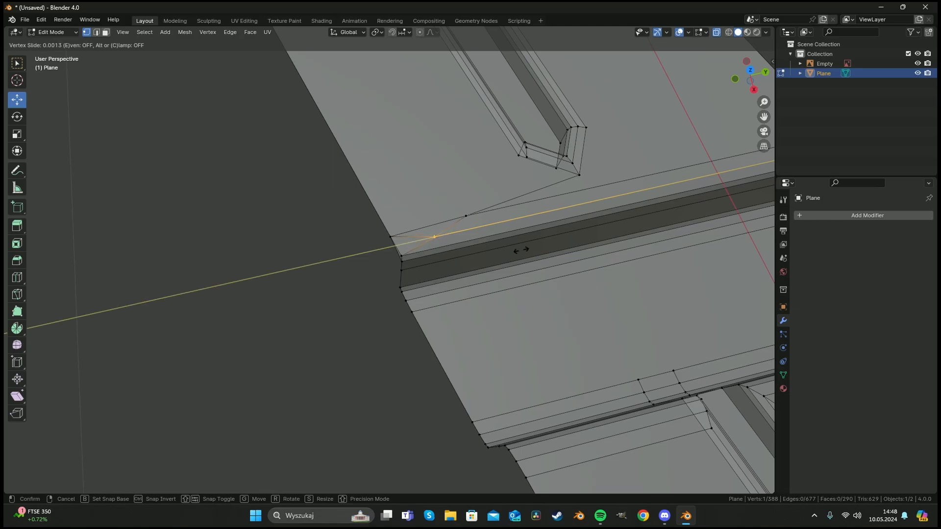
left_click(487, 254)
left_click(485, 254)
Delete the small faces at the strip's side edge next to the cross groove.
key("3")
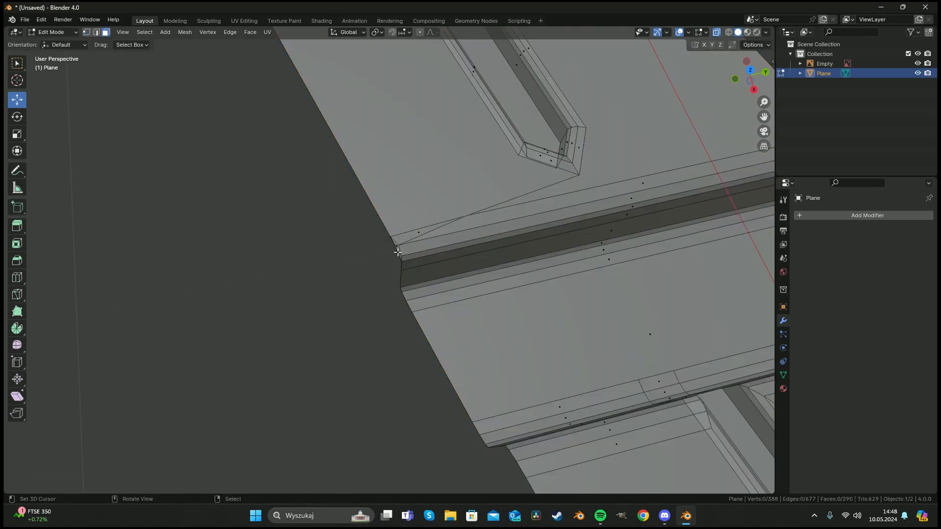
key("c")
left_click(392, 250)
key("Escape")
key("x")
left_click(392, 252)
middle_click_drag(392, 251, 412, 271)
In top view, edge-slide the bevel edge where the cross groove meets the strip's side.
key("1")
left_click(424, 280, "alt")
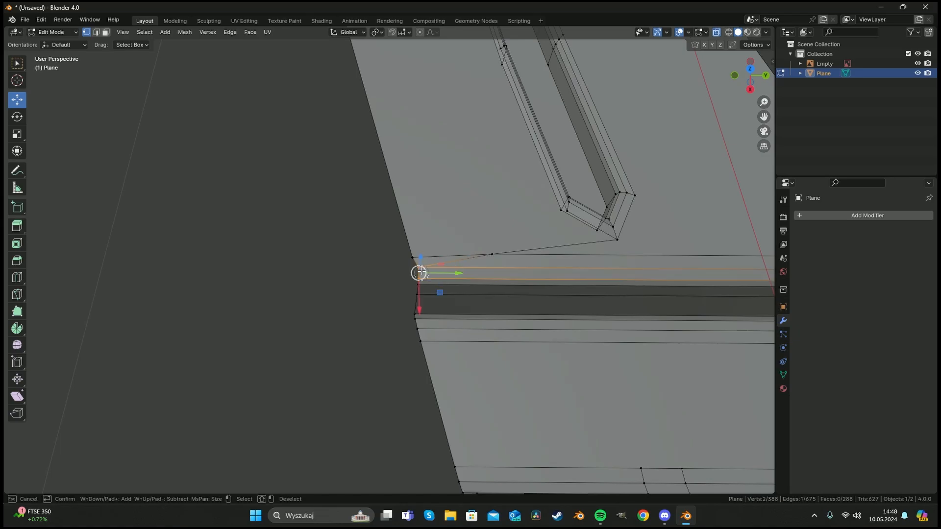
key("KP_7")
scroll(436, 275, "up", 3)
middle_click_drag(246, 181, 378, 211, "shift")
key("g")
Vertex-slide the adjacent corner vertex along the strip's boundary edge.
key("g")
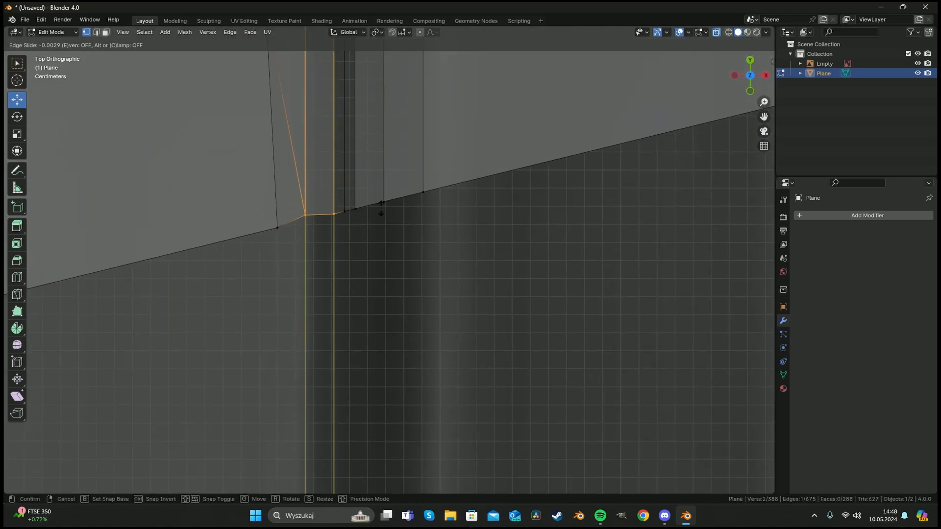
left_click(381, 207)
key("c")
left_click(305, 214)
key("g")
key("g")
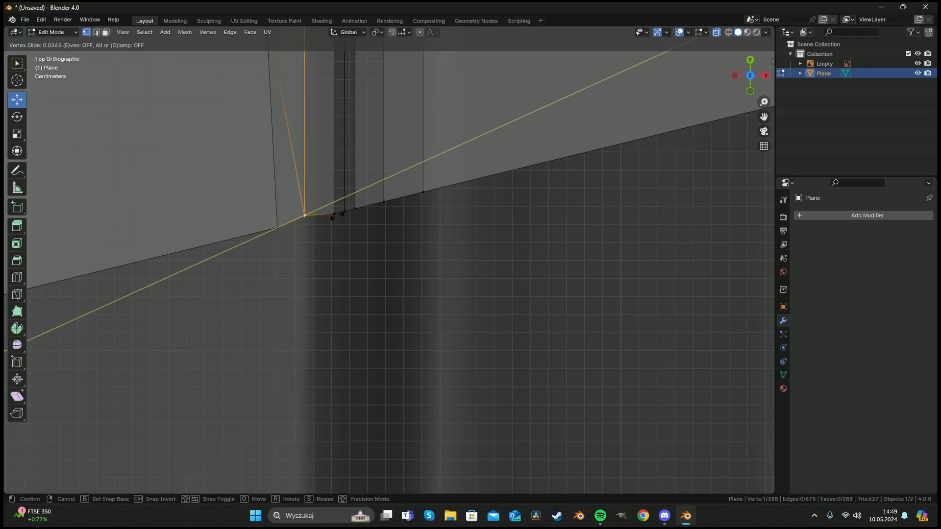
right_click(337, 205)
key("g")
key("g")
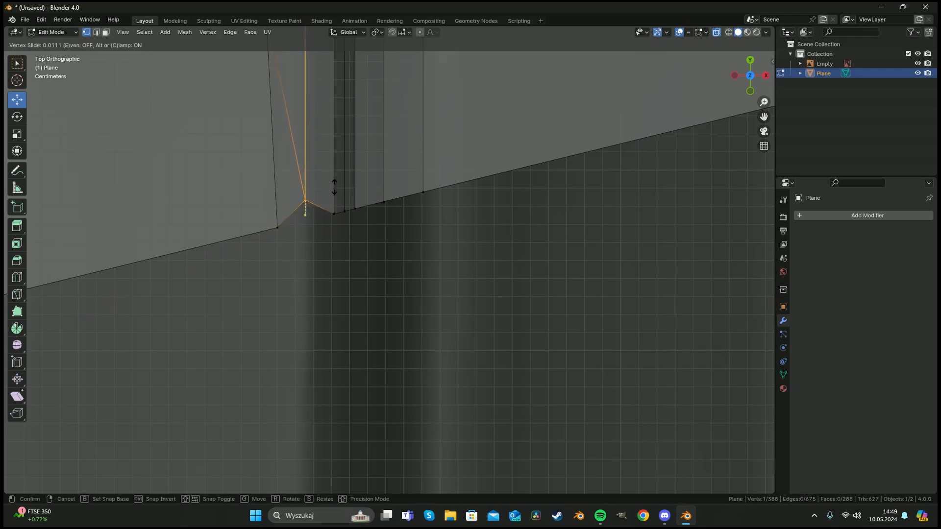
left_click(332, 207)
Extrude both end edges of the strip and scale them along X by about 1.82 to lengthen it.
scroll(358, 225, "down", 9)
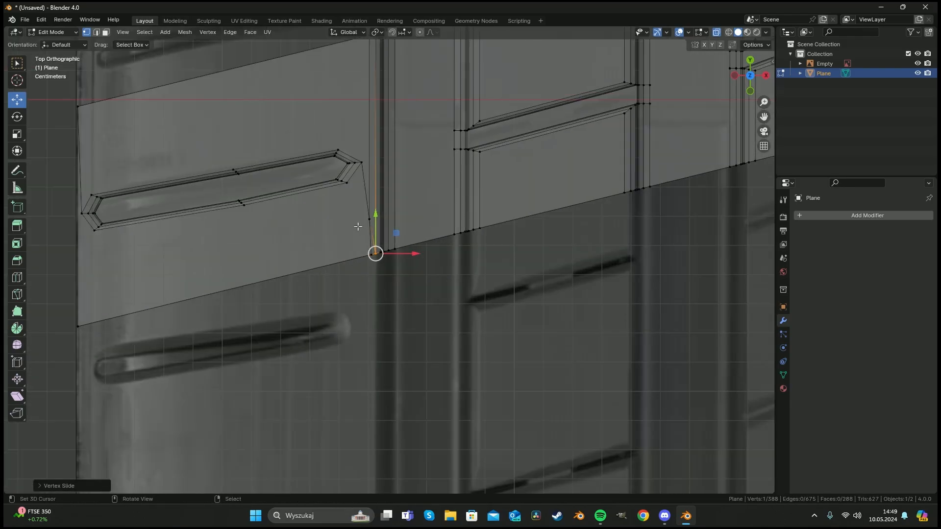
key("a")
key("a")
scroll(389, 230, "down", 4)
middle_click_drag(450, 280, 280, 346, "shift")
scroll(360, 317, "down", 4)
scroll(361, 317, "down", 2)
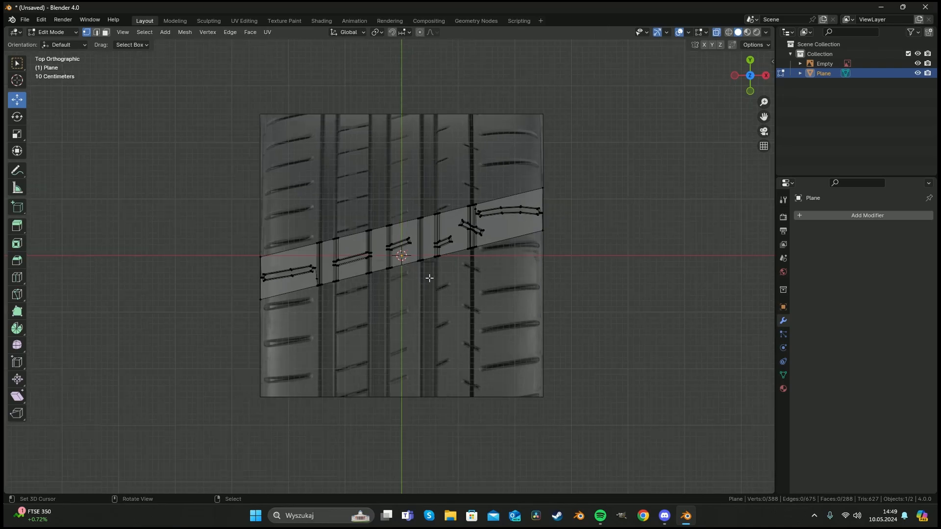
scroll(189, 281, "up", 5)
key("2")
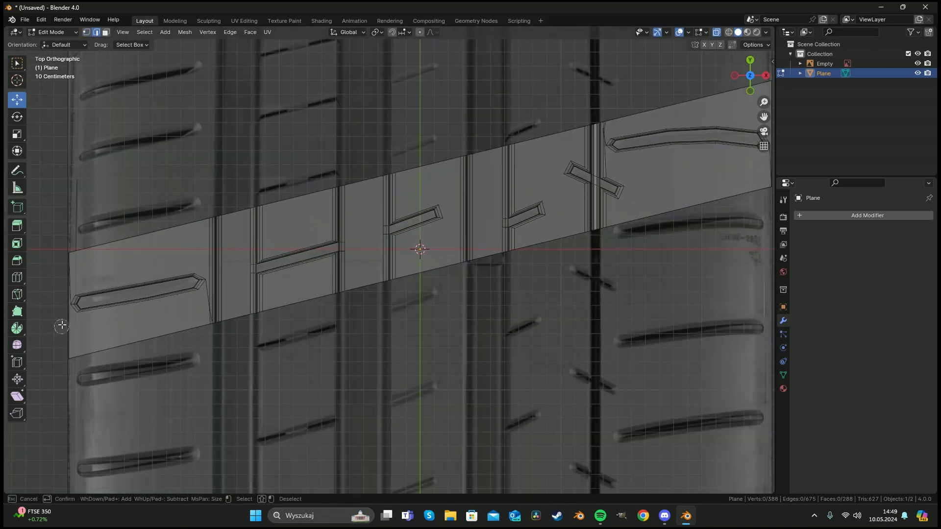
left_click(62, 324)
scroll(607, 203, "down", 5)
key("c")
left_click(607, 203)
key("Escape")
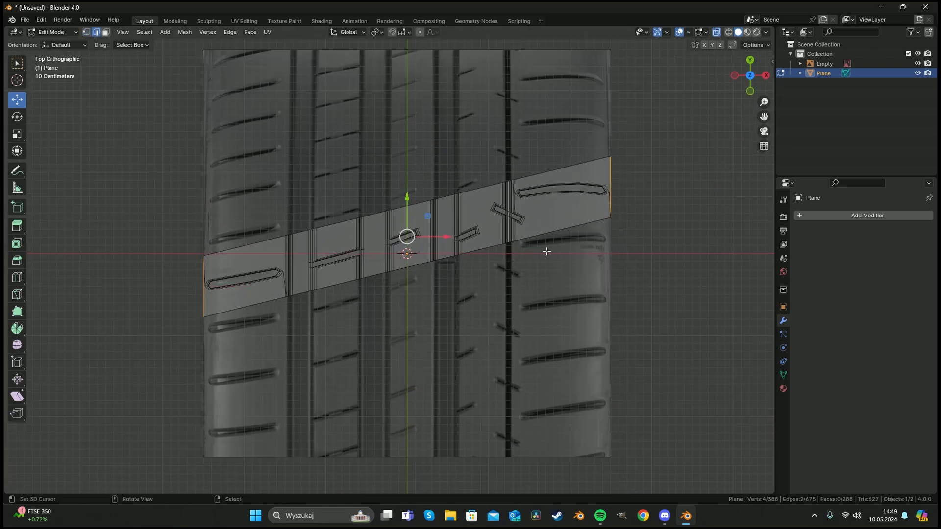
key("e")
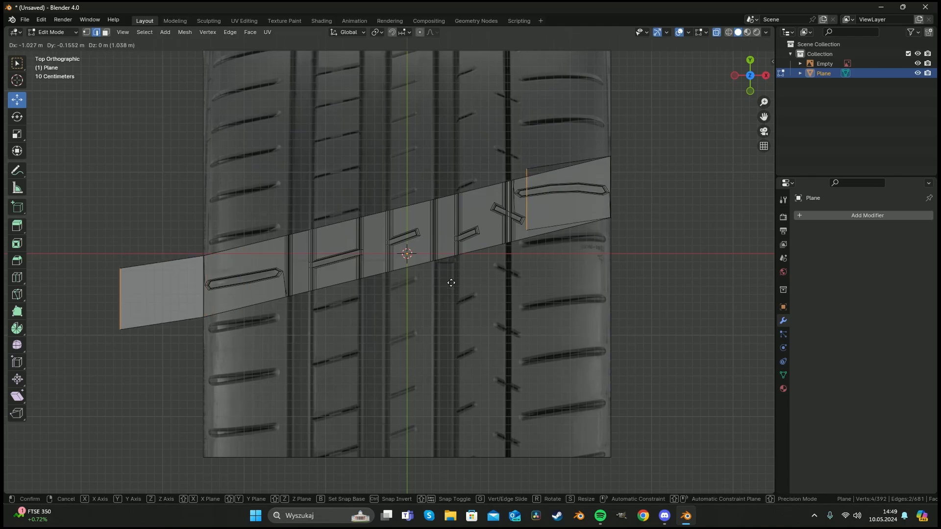
key("s")
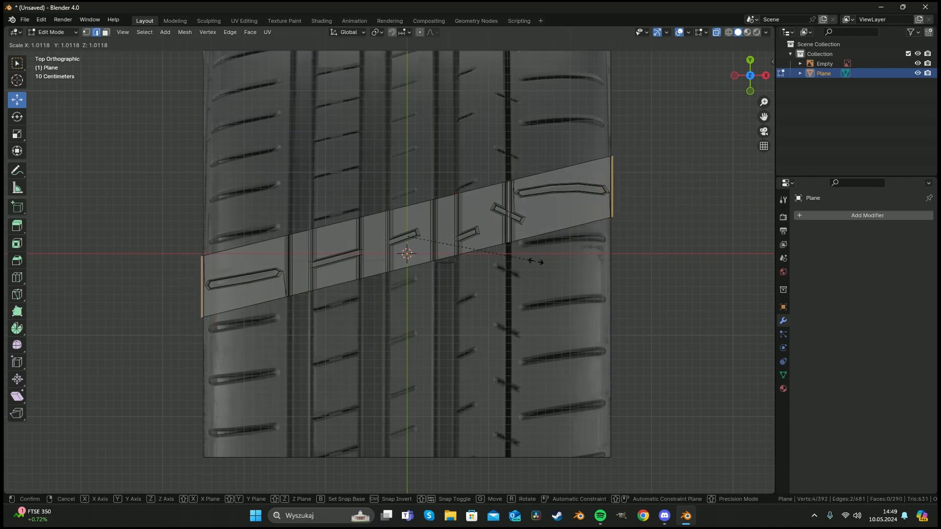
key("x")
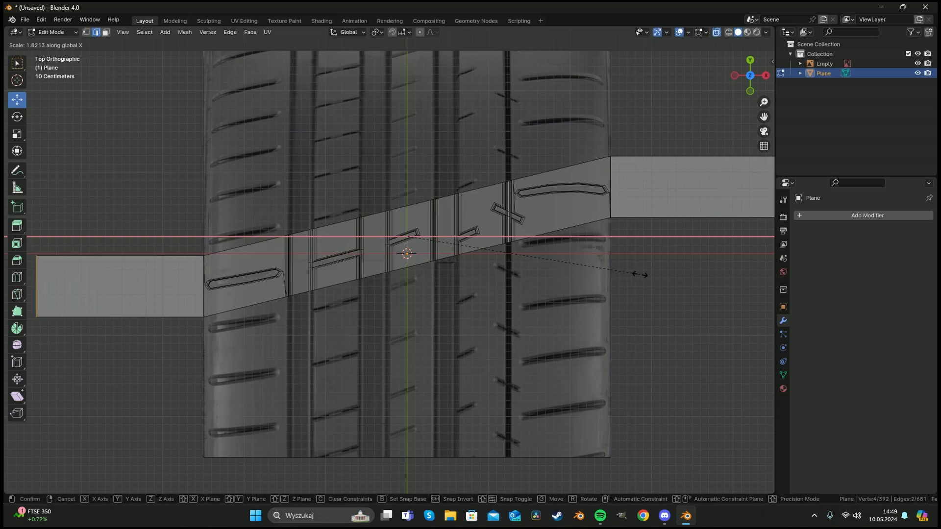
left_click(670, 274)
Add 8 loop cuts across the strip's left extension.
scroll(467, 260, "down", 4)
middle_click_drag(467, 259, 460, 182)
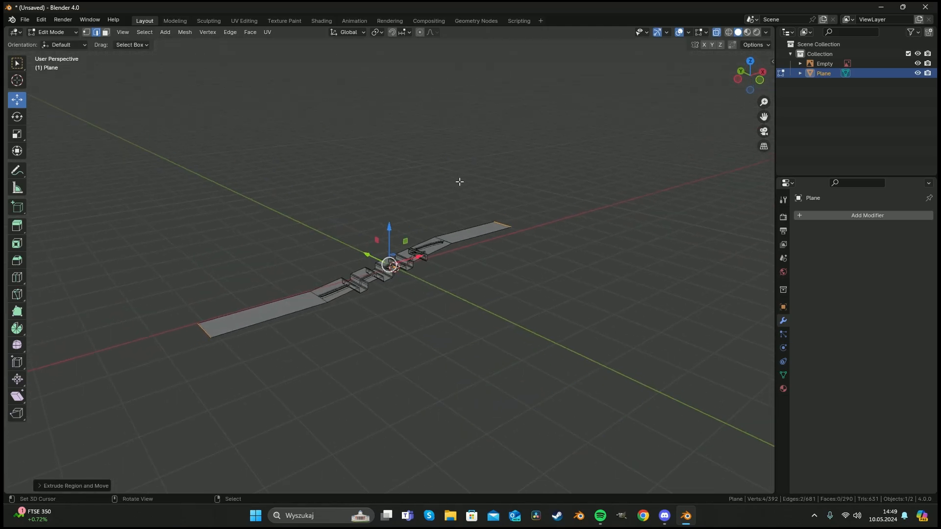
scroll(481, 284, "up", 3)
middle_click_drag(481, 284, 422, 289)
key("a")
key("a")
scroll(182, 305, "down", 3)
key("ctrl+r")
scroll(208, 296, "up", 8)
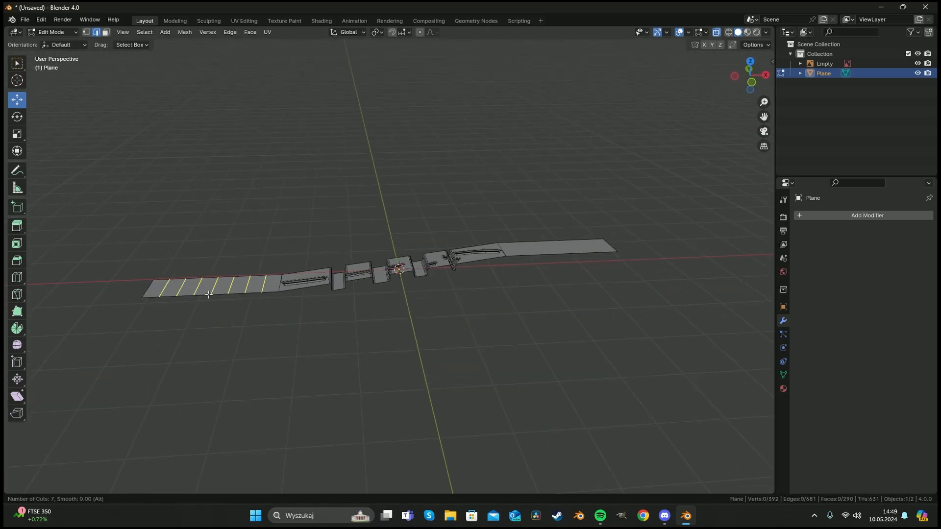
scroll(208, 295, "down", 1)
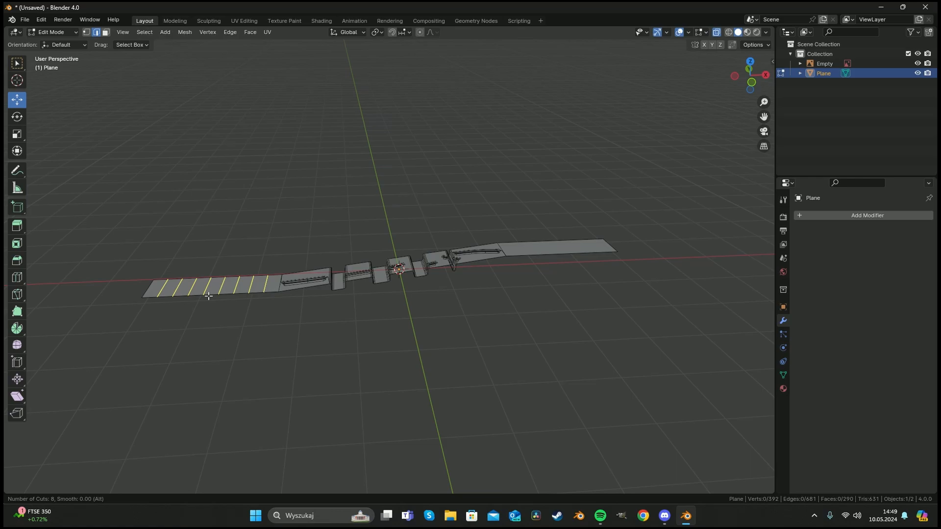
left_click(208, 296)
right_click(209, 289)
Add 8 loop cuts across the strip's right extension.
key("ctrl+r")
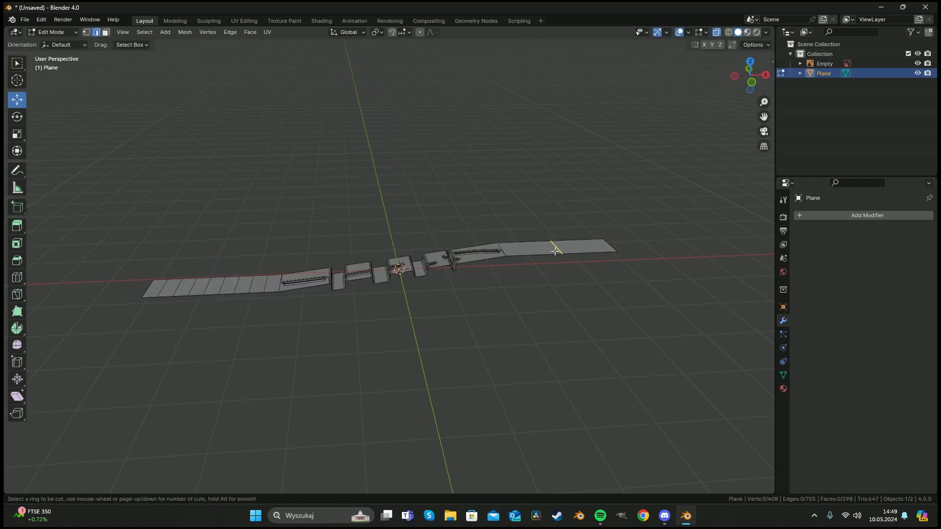
scroll(555, 251, "down", 2)
scroll(555, 250, "up", 2)
left_click(555, 251)
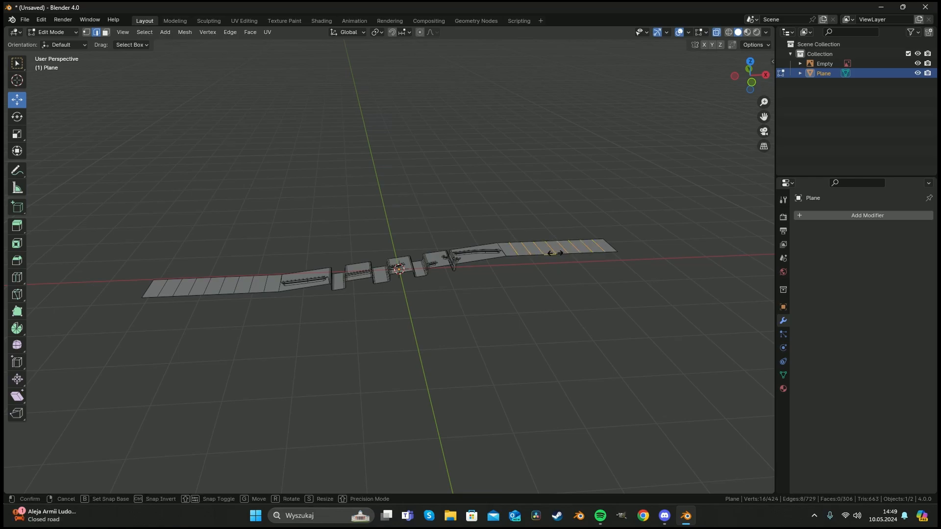
right_click(555, 251)
Return to Object Mode and add an Array modifier to the tread strip.
key("a")
key("a")
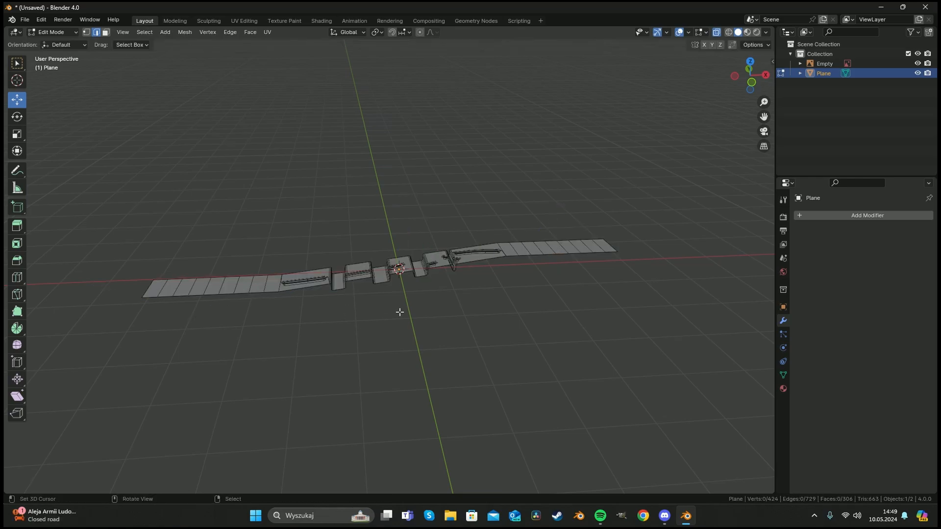
key("KP_7")
scroll(298, 284, "up", 3)
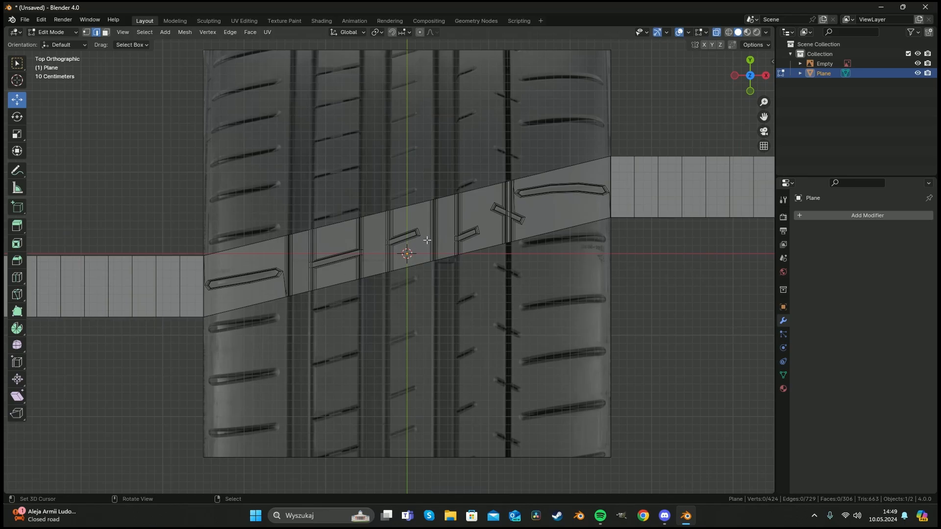
middle_click_drag(427, 240, 410, 263, "shift")
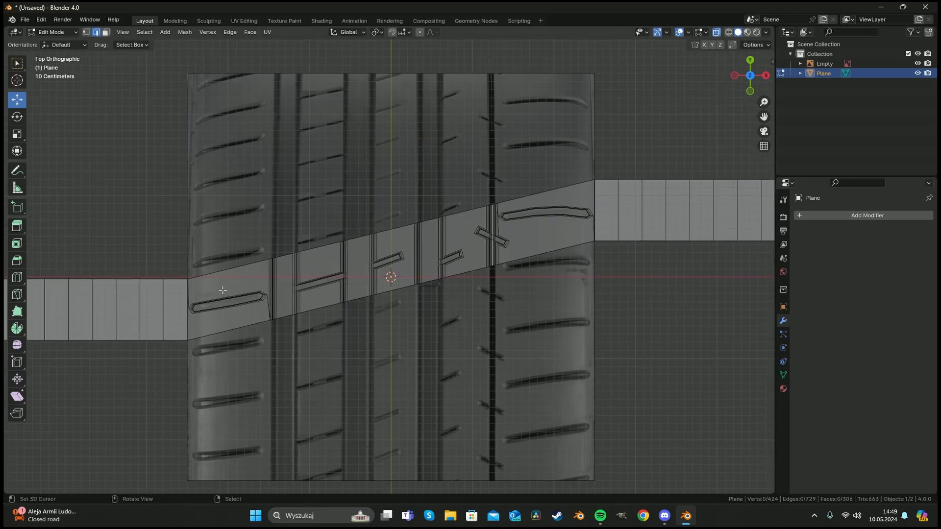
scroll(577, 263, "down", 4)
key("Tab")
middle_click_drag(444, 293, 435, 232)
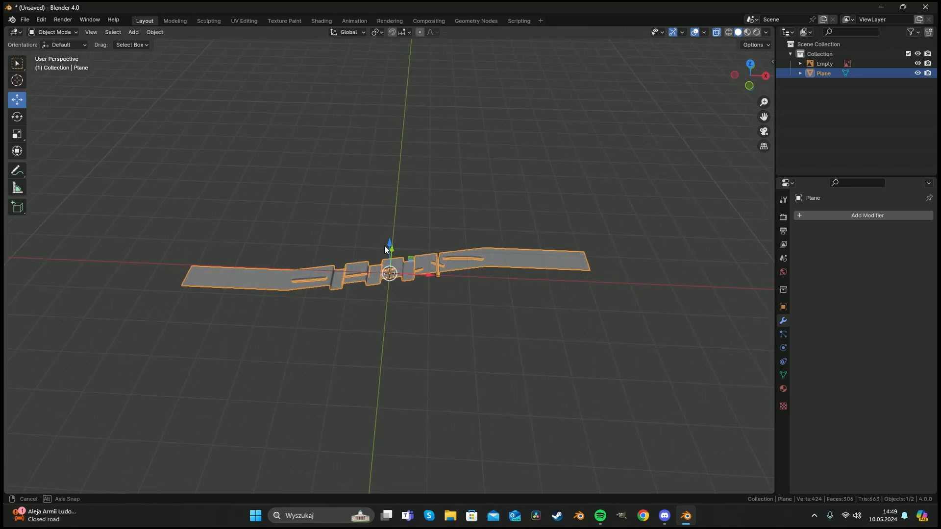
scroll(393, 278, "up", 5)
key("alt+a")
middle_click_drag(442, 311, 394, 292)
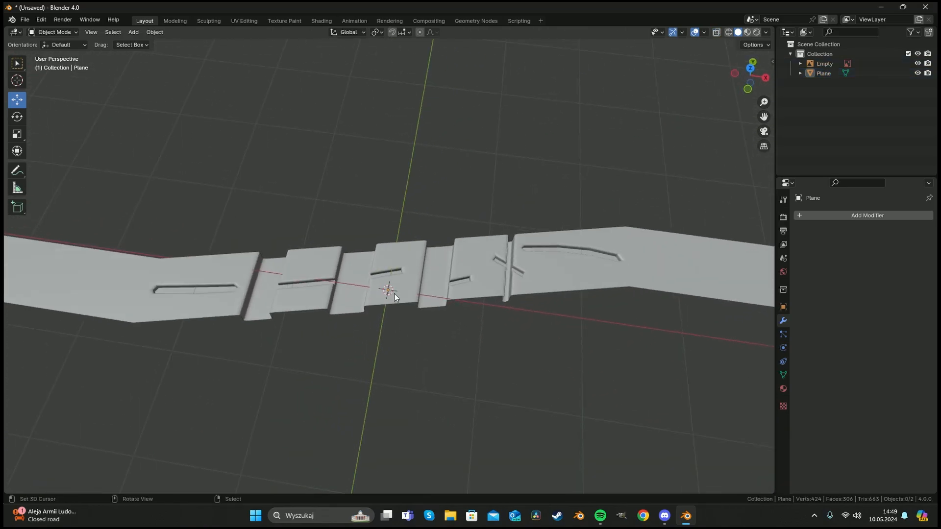
left_click(830, 217)
mouse_move(790, 247)
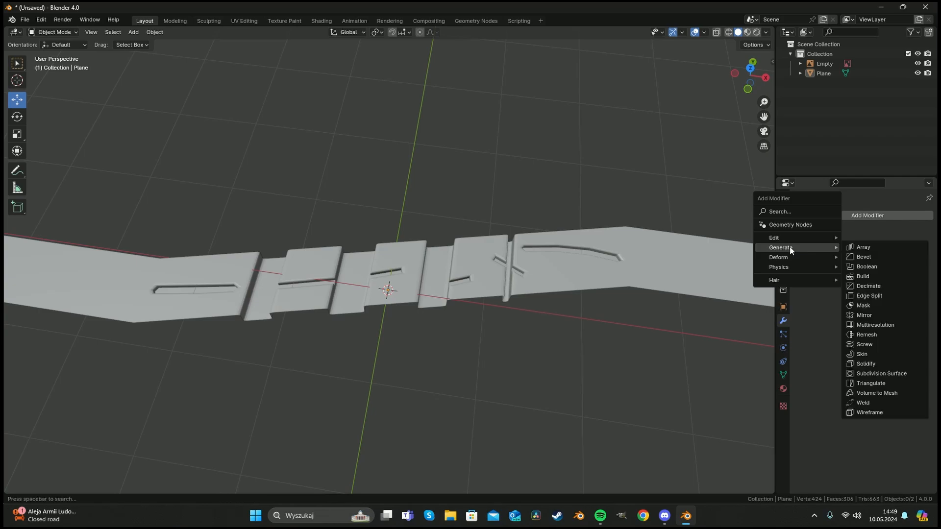
left_click(869, 247)
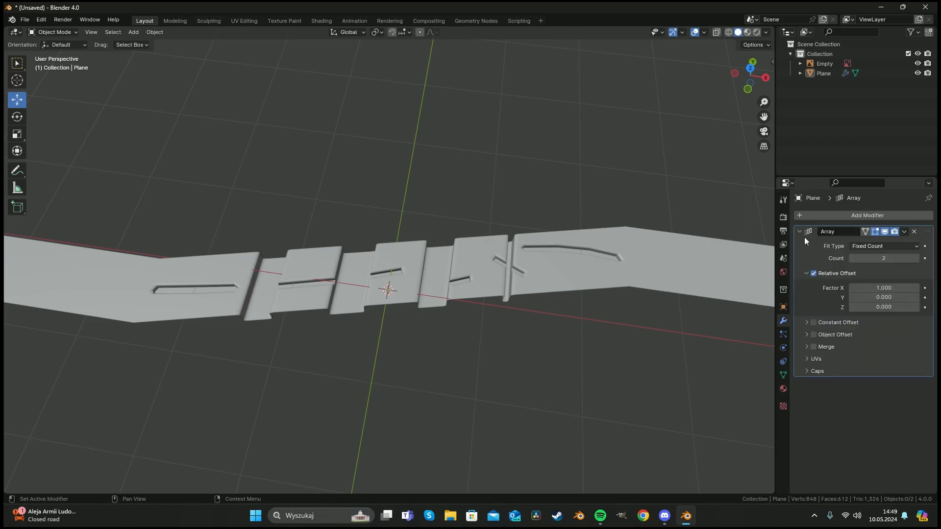
Set the Array's relative offset to X 0 and Y 0.38 in top view, and enable Merge.
middle_click_drag(711, 240, 429, 310)
key("KP_7")
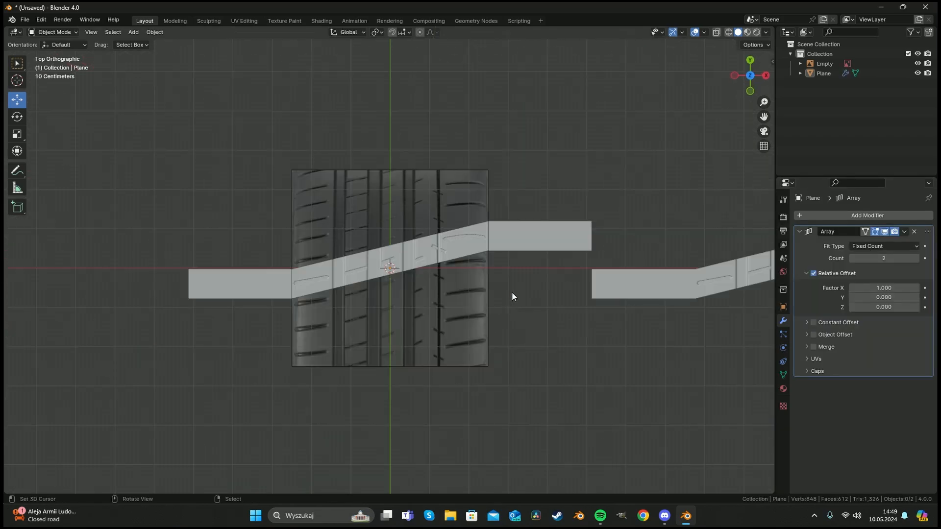
left_click(883, 288)
type("0")
key("Return")
left_click_drag(884, 297, 903, 297)
middle_click_drag(455, 202, 423, 230, "shift")
scroll(423, 233, "up", 4)
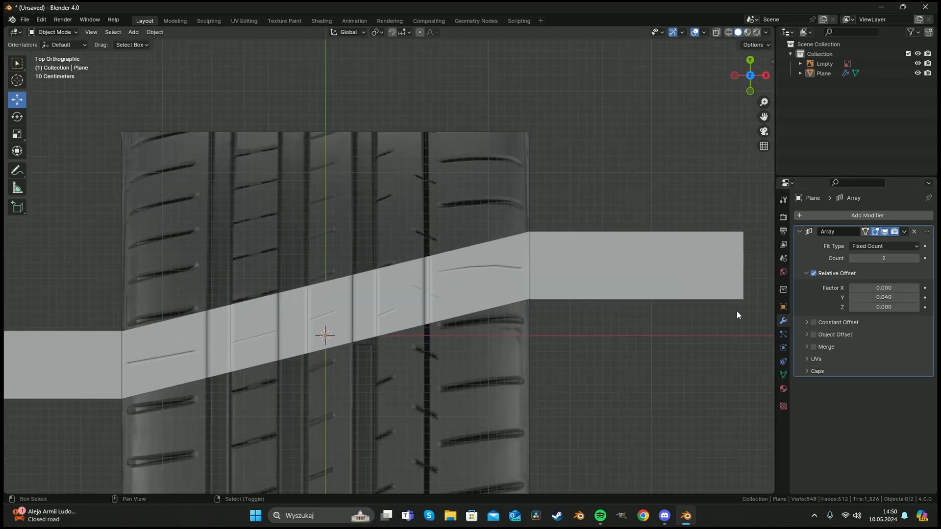
left_click_drag(900, 297, 880, 298)
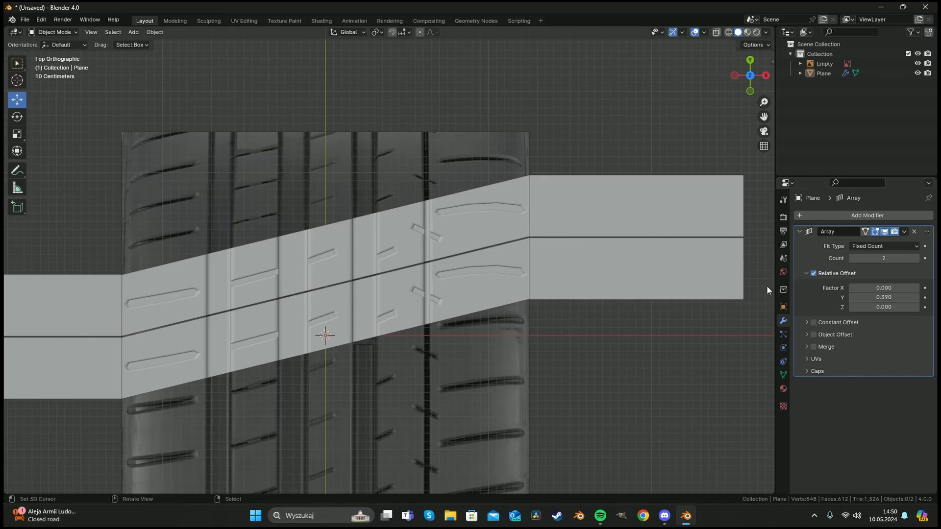
left_click(807, 346)
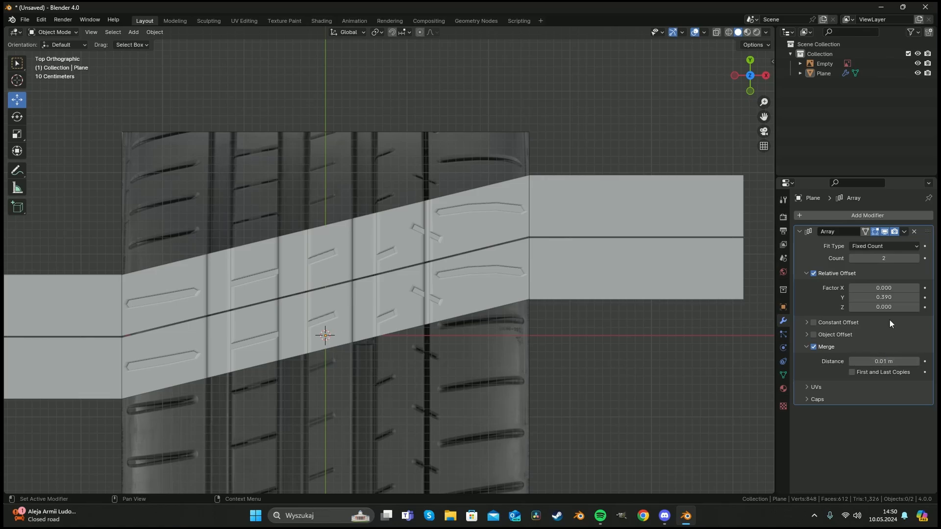
left_click_drag(887, 297, 884, 298)
middle_click_drag(392, 323, 372, 326)
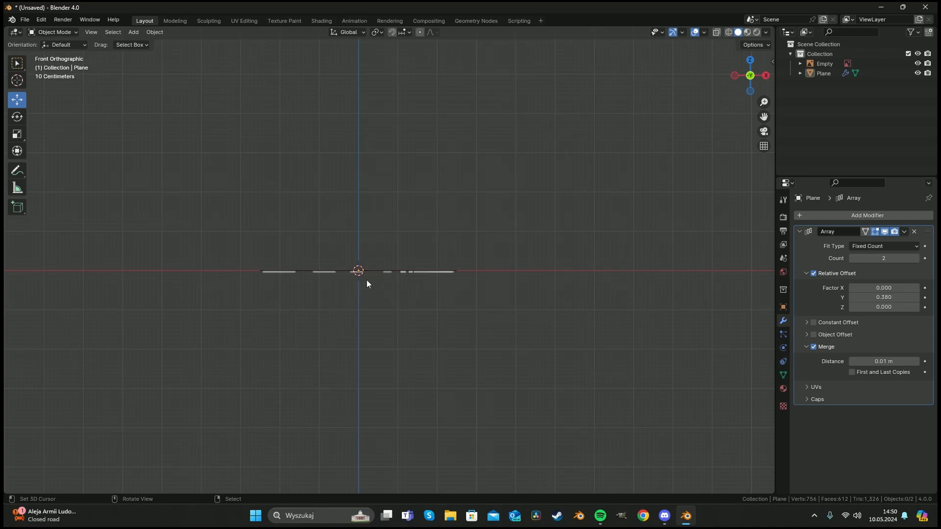
In front view, add a new plane object.
scroll(366, 283, "up", 6)
key("shift+a")
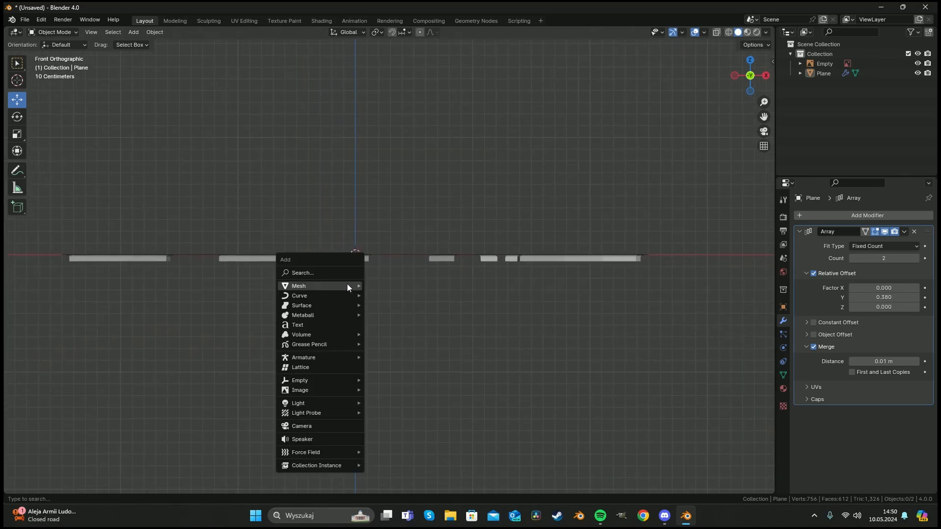
mouse_move(347, 286)
left_click(404, 283)
middle_click_drag(395, 247, 398, 284)
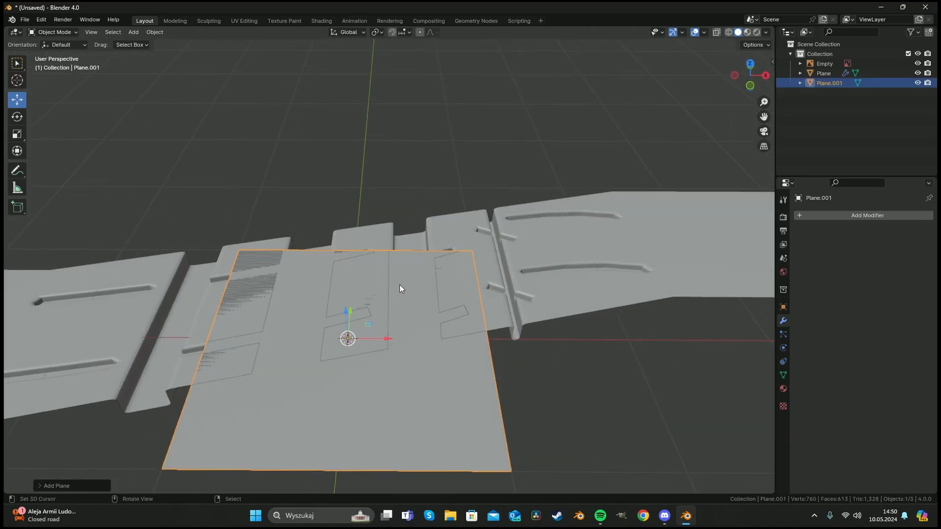
In Edit Mode, delete three of the new plane's vertices, leaving a single vertex.
scroll(399, 284, "down", 4)
key("Tab")
key("alt+a")
key("c")
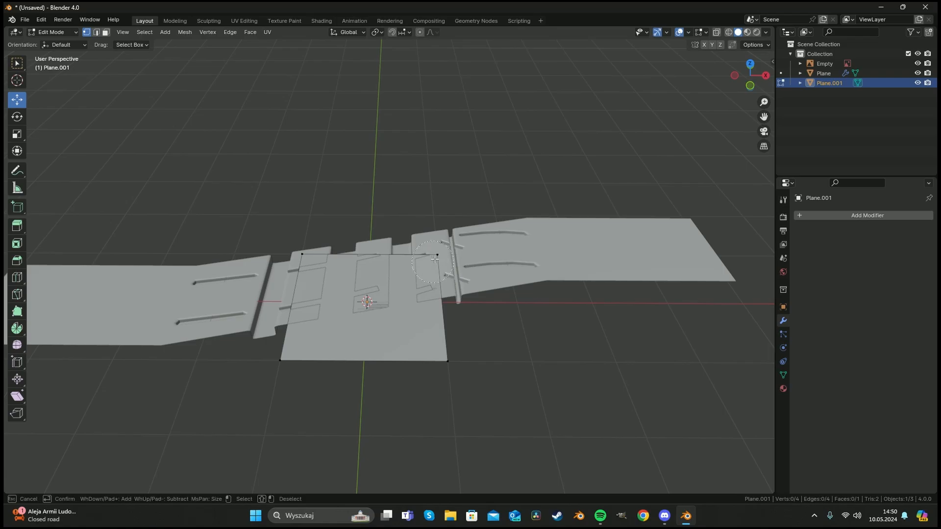
mouse_move(435, 258)
left_mouse_down()
mouse_move(279, 248)
mouse_move(288, 357)
left_mouse_up()
key("Escape")
key("x")
left_click(305, 289)
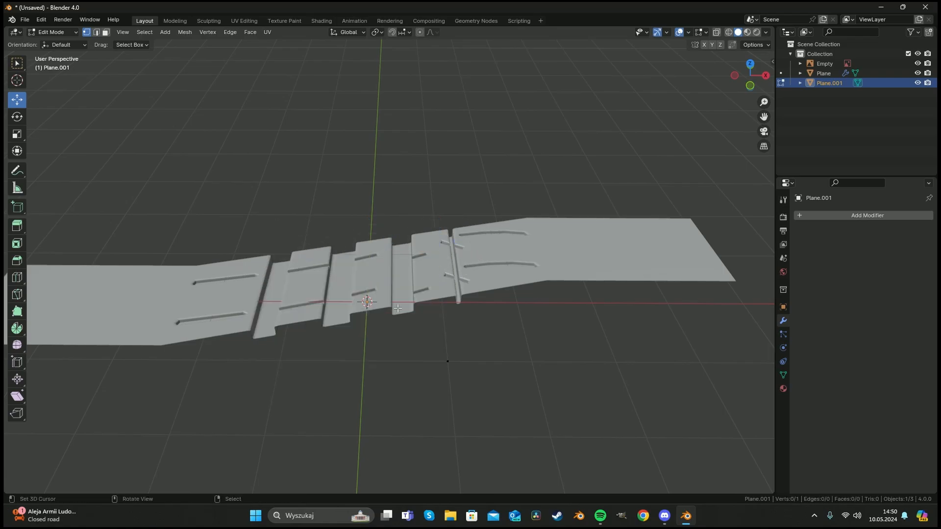
Select the remaining vertex and move it along X in front view.
key("c")
left_click(453, 366)
key("Escape")
key("KP_1")
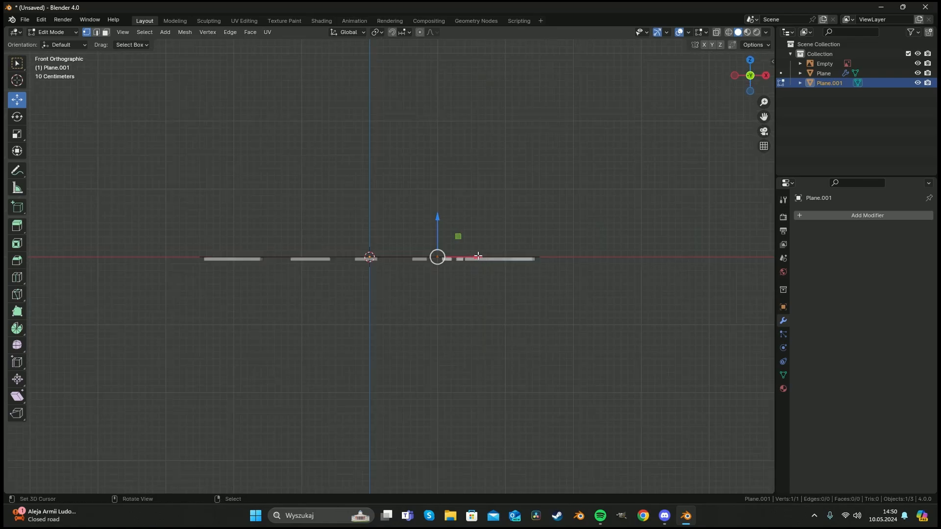
left_click_drag(478, 255, 440, 256)
scroll(409, 269, "up", 4)
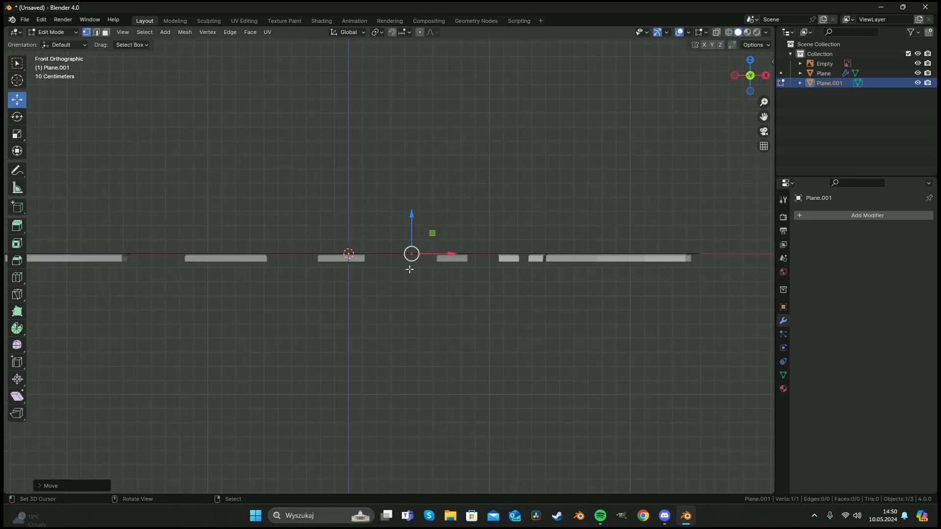
Add a Mirror modifier to the single-vertex object.
left_click(830, 214)
mouse_move(793, 212)
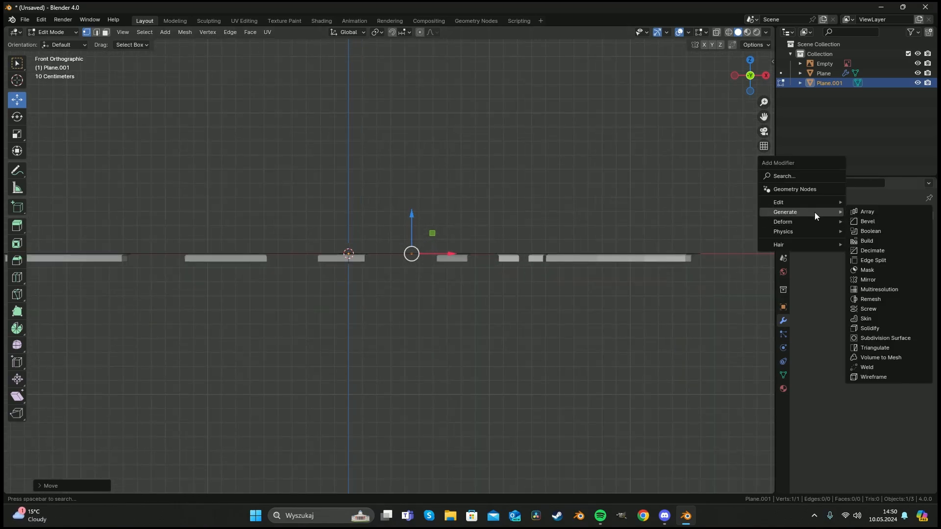
left_click_drag(909, 215, 812, 205)
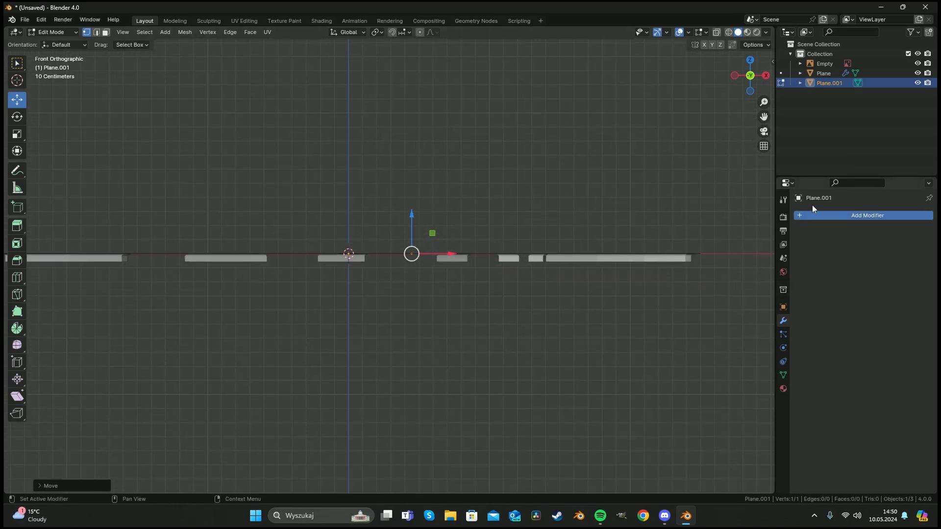
left_click(894, 216)
mouse_move(873, 218)
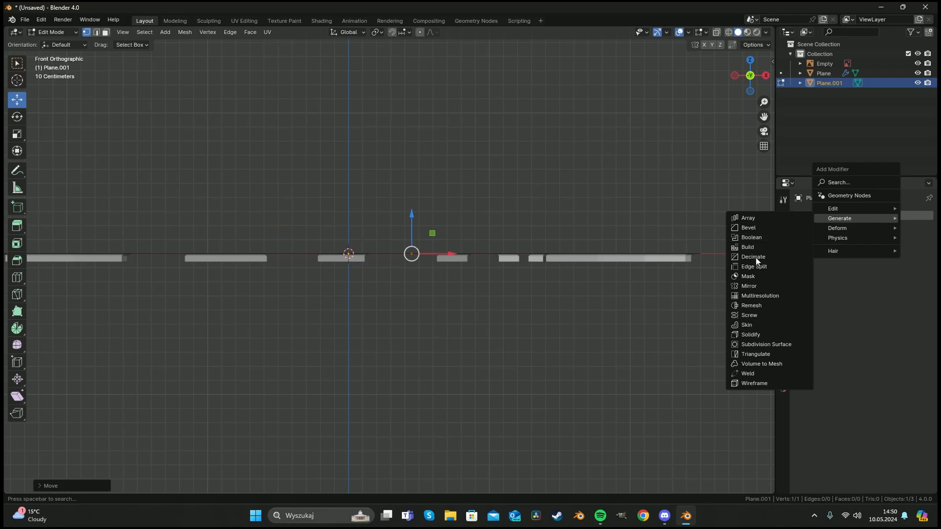
left_click(758, 286)
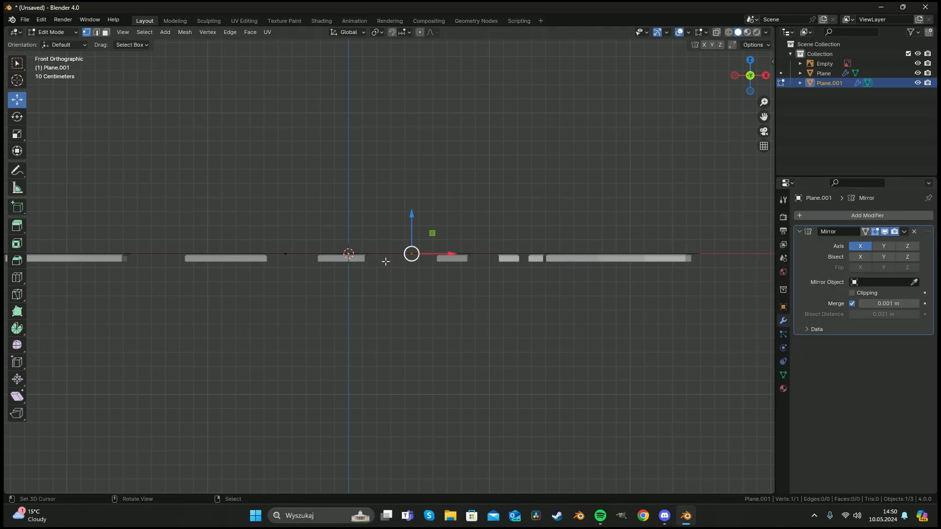
Move the vertex along X, about 0.52 m, toward the strip's right end.
scroll(343, 260, "down", 5)
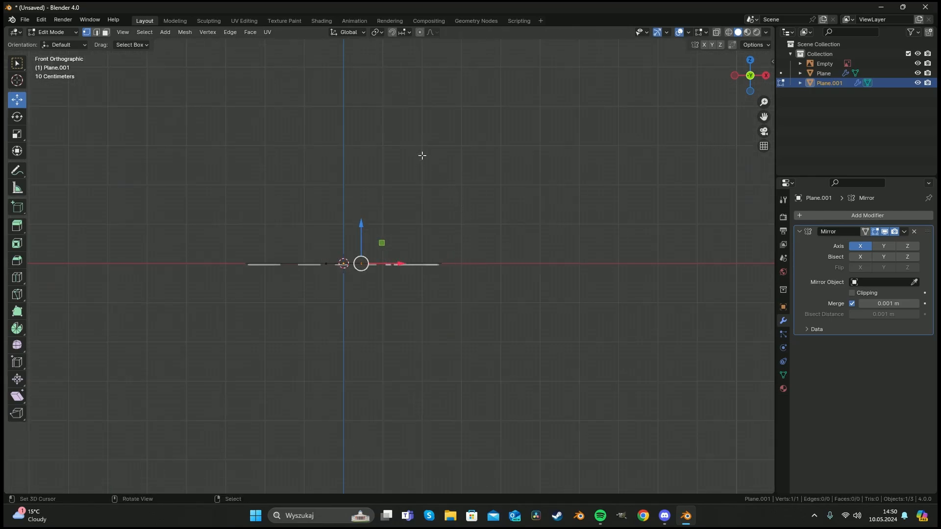
scroll(394, 263, "up", 3)
key("g")
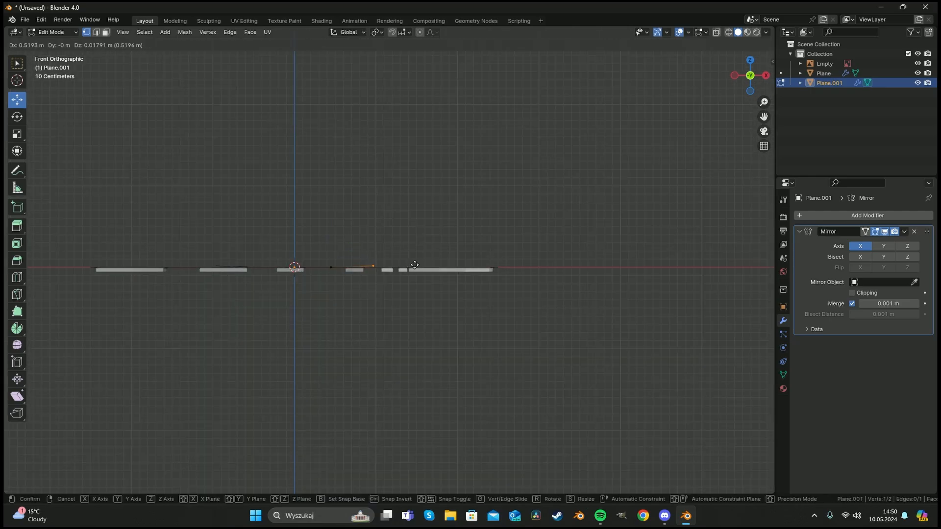
left_click(444, 265)
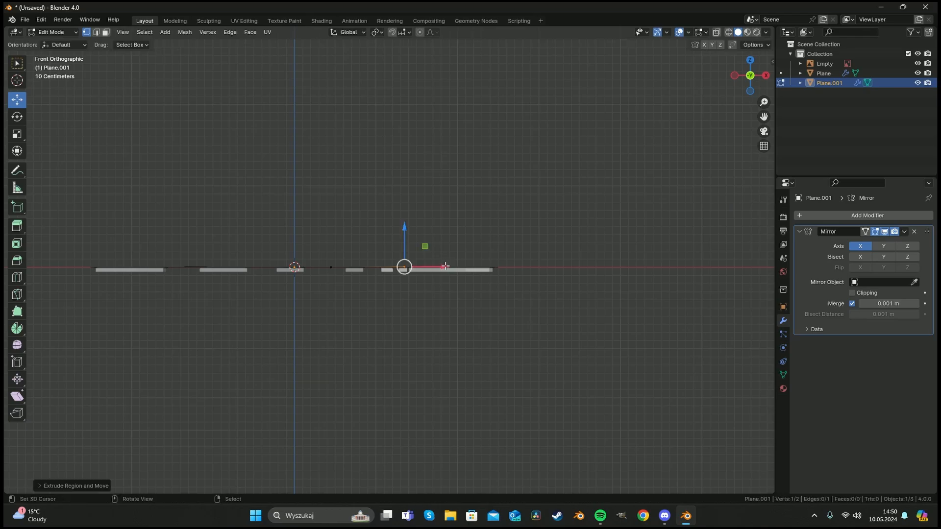
Extrude the vertex point by point to trace the tire's sidewall profile curving upward from the strip's edge.
key("e")
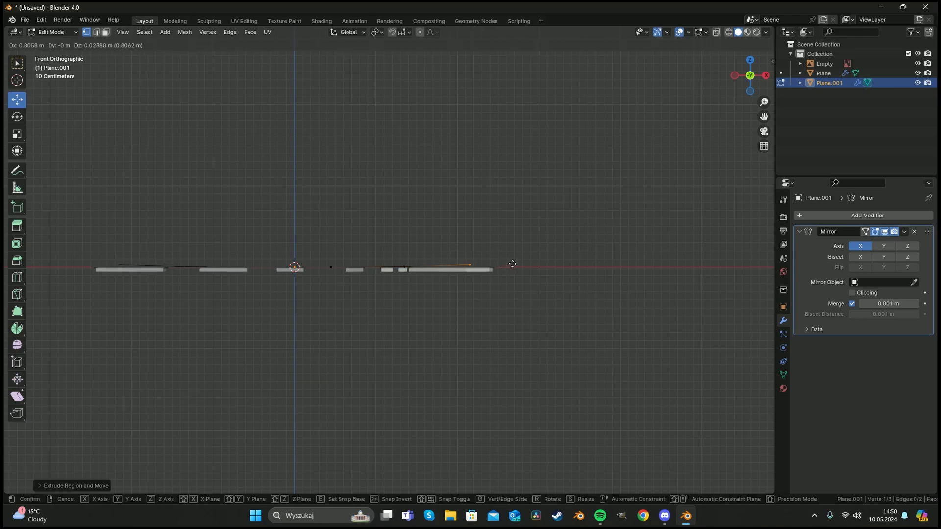
left_click(512, 263)
key("e")
left_click(552, 246)
key("e")
left_click(573, 215)
key("e")
left_click(578, 175)
key("e")
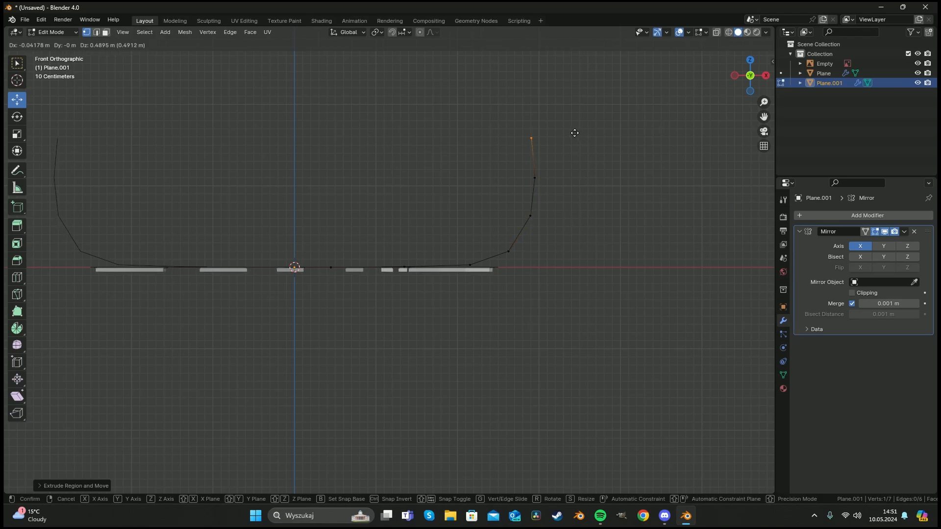
left_click(575, 128)
key("e")
left_click(572, 95)
key("e")
left_click(556, 84)
Select the top vertices of the profile curve and lower them slightly.
scroll(480, 205, "down", 1)
scroll(480, 205, "down", 1)
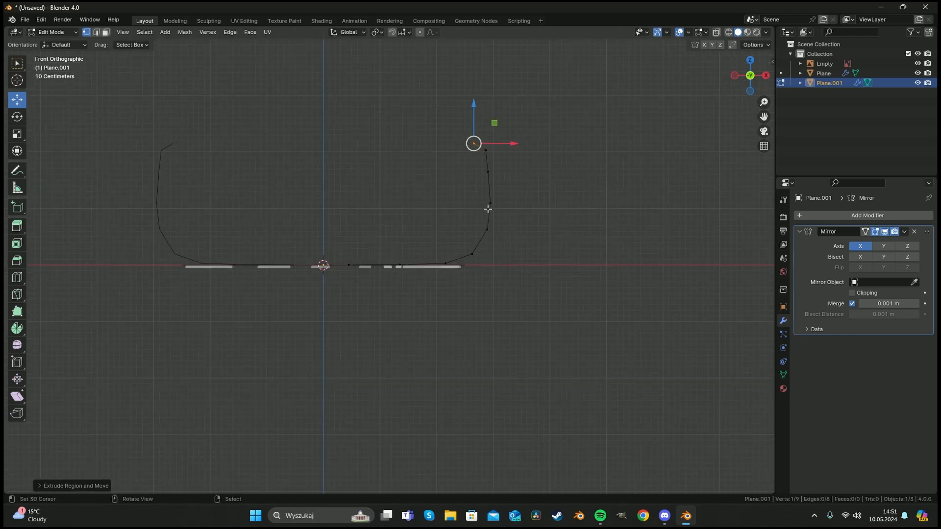
key("a")
key("a")
key("c")
left_click_drag(484, 141, 490, 155)
right_click(490, 155)
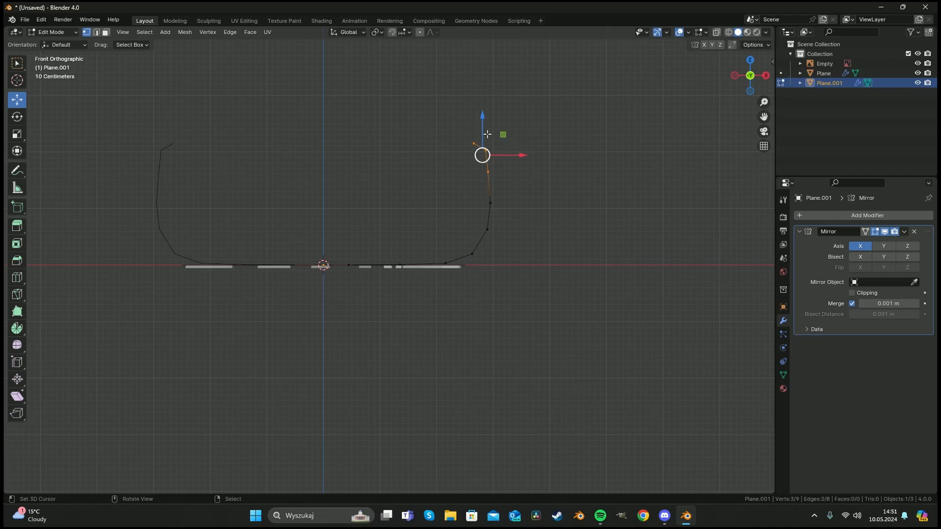
left_click_drag(483, 117, 483, 129)
left_click_drag(518, 166, 521, 166)
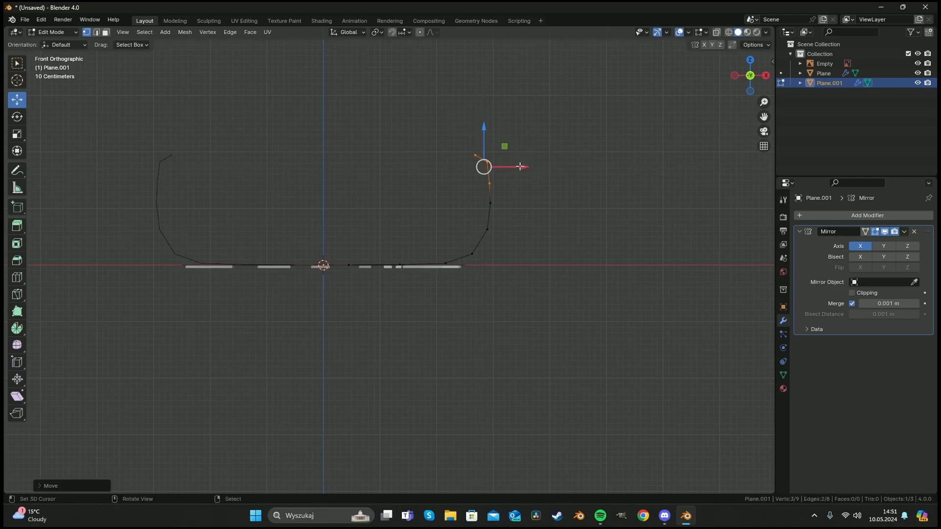
Apply the Mirror modifier to the profile curve and re-enter Edit Mode to select its vertices.
scroll(504, 186, "up", 3)
key("Tab")
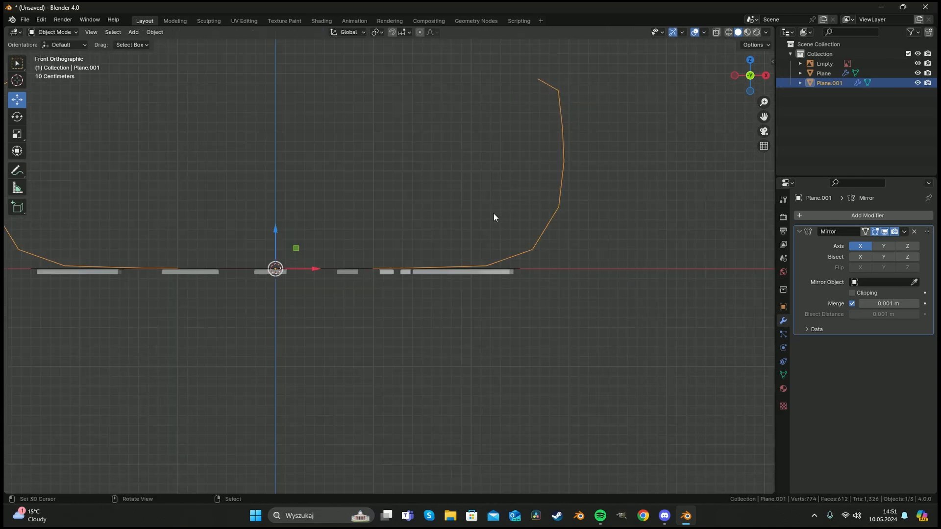
scroll(496, 243, "down", 1)
scroll(455, 259, "up", 3)
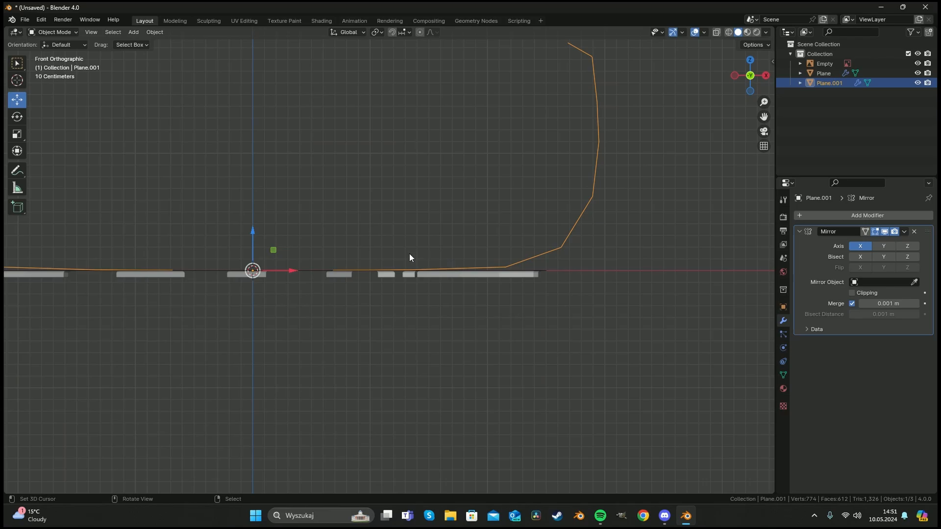
key("Tab")
key("Tab")
key("ctrl+a")
key("Tab")
key("c")
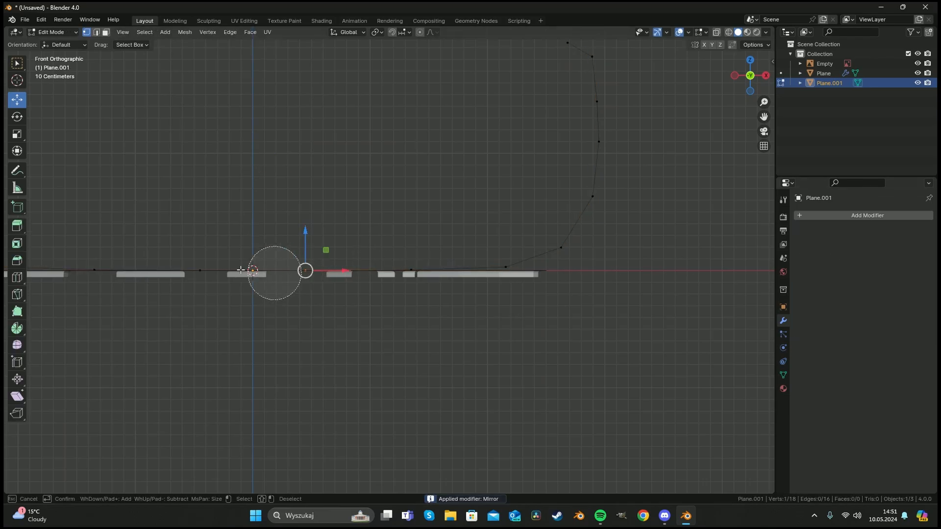
Connect the two mirrored halves of the profile at the centre with a new edge.
left_click(201, 273)
key("Escape")
key("f")
key("a")
key("a")
middle_click_drag(302, 248, 300, 363)
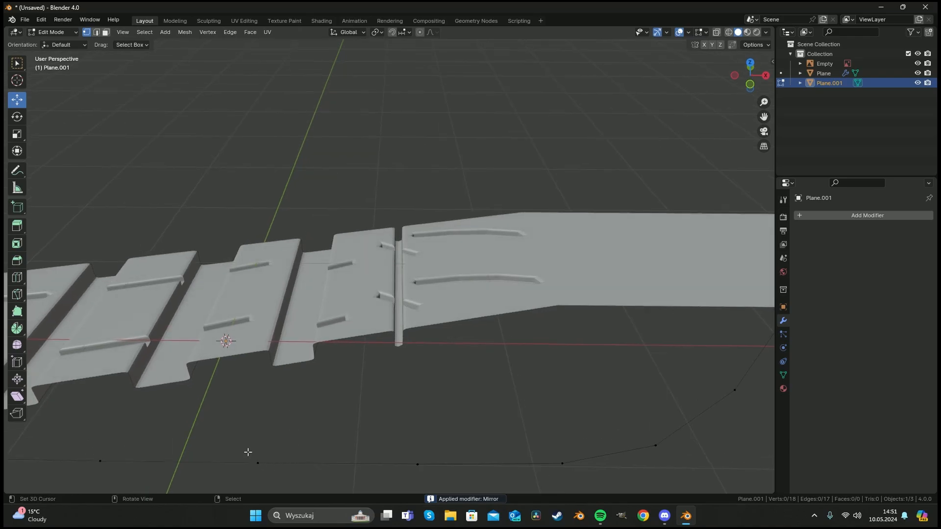
middle_click_drag(248, 452, 390, 376, "shift")
scroll(301, 370, "down", 2)
key("a")
key("a")
middle_click_drag(418, 342, 405, 257)
key("2")
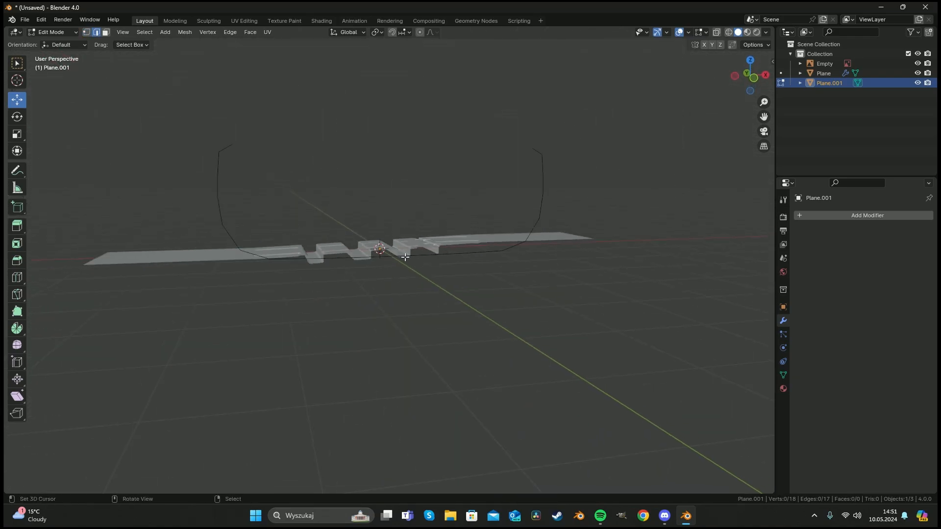
key("KP_1")
scroll(455, 225, "up", 4)
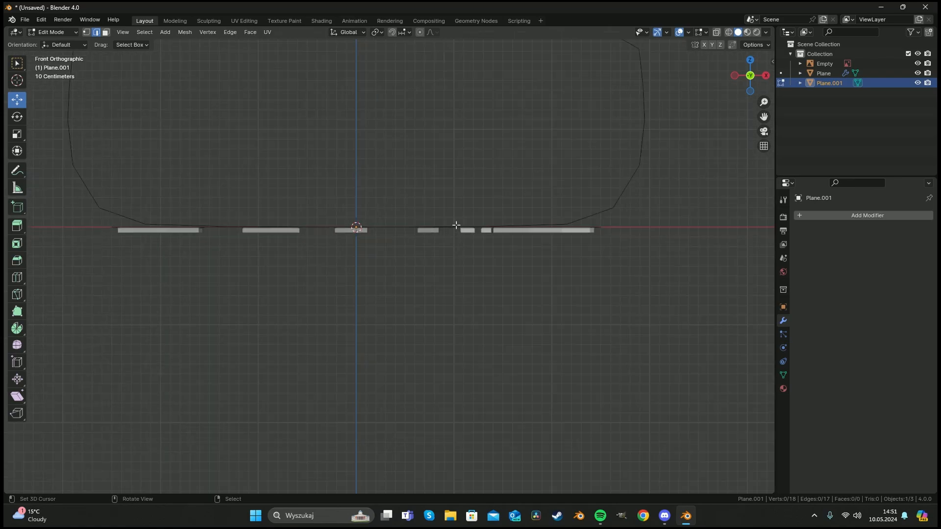
Add a level-1 Subdivision Surface modifier to the profile and apply it.
key("Tab")
middle_click_drag(500, 207, 457, 269, "shift")
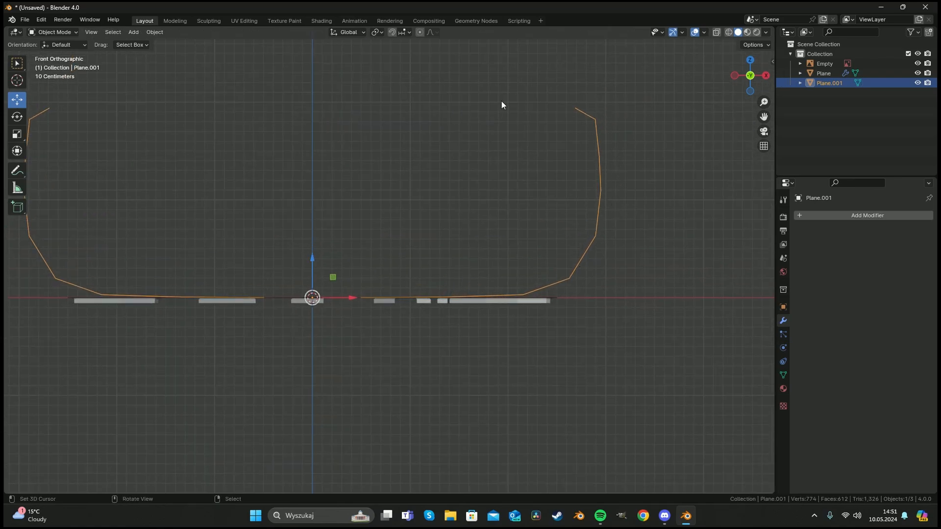
key("ctrl+1")
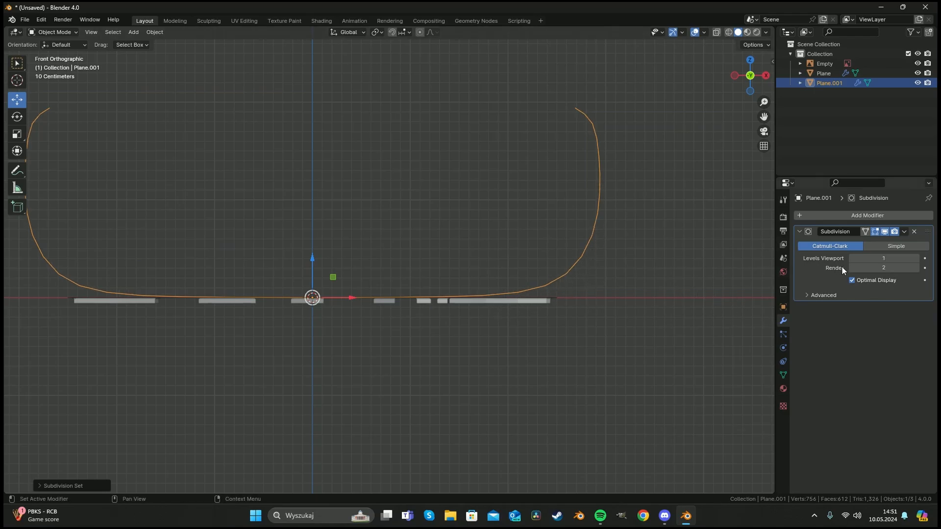
key("ctrl+a")
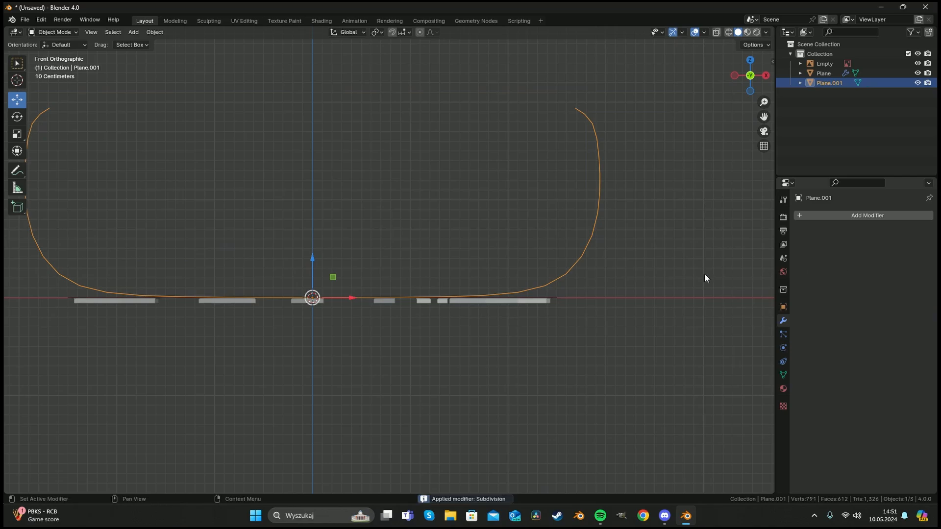
Convert the profile mesh into a curve object.
right_click(485, 257)
mouse_move(481, 291)
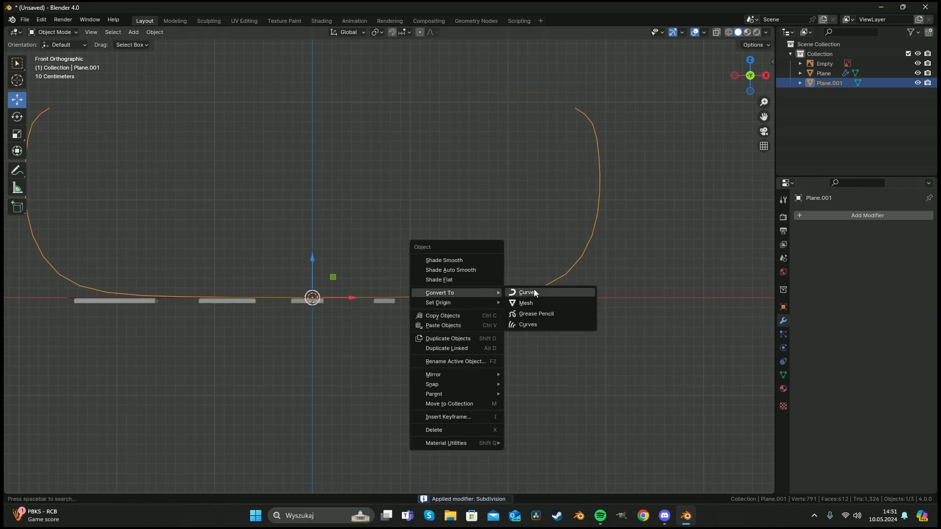
right_click(499, 257)
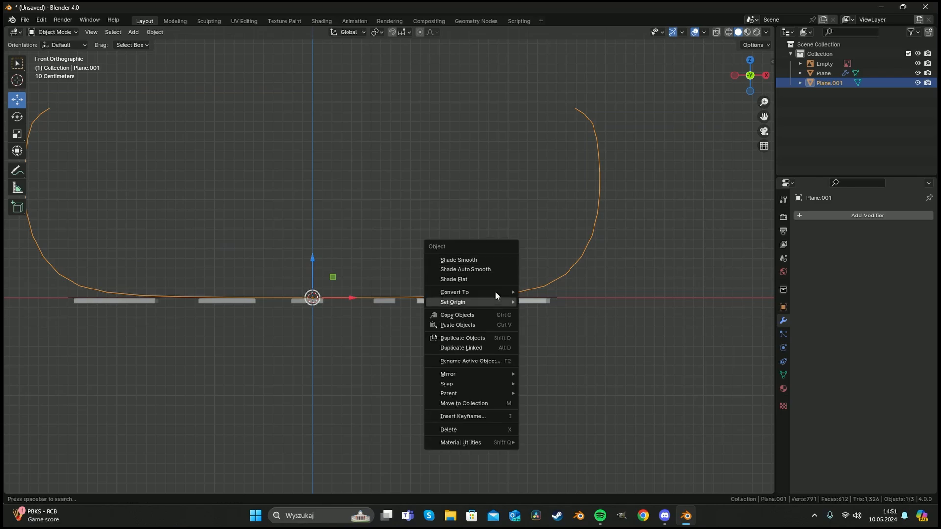
mouse_move(498, 290)
left_click(556, 290)
key("Tab")
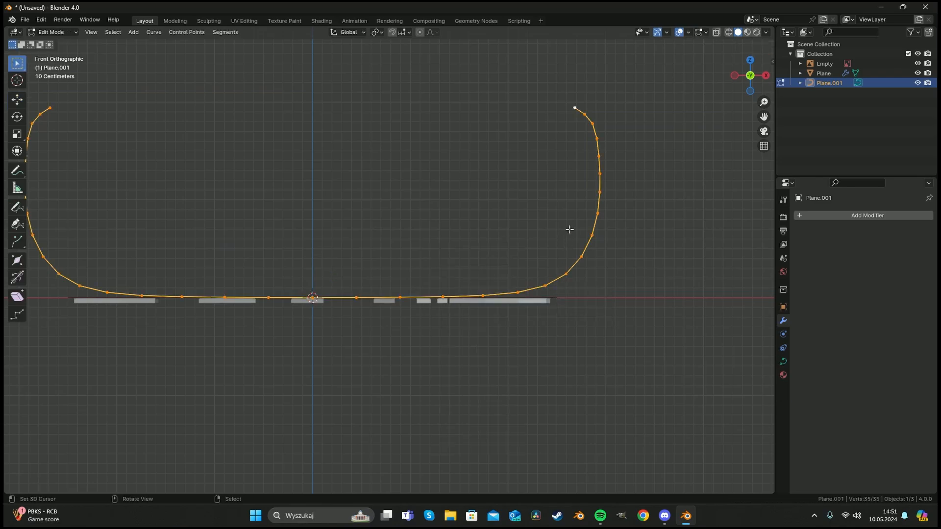
left_click(542, 215)
middle_click_drag(542, 214, 309, 305)
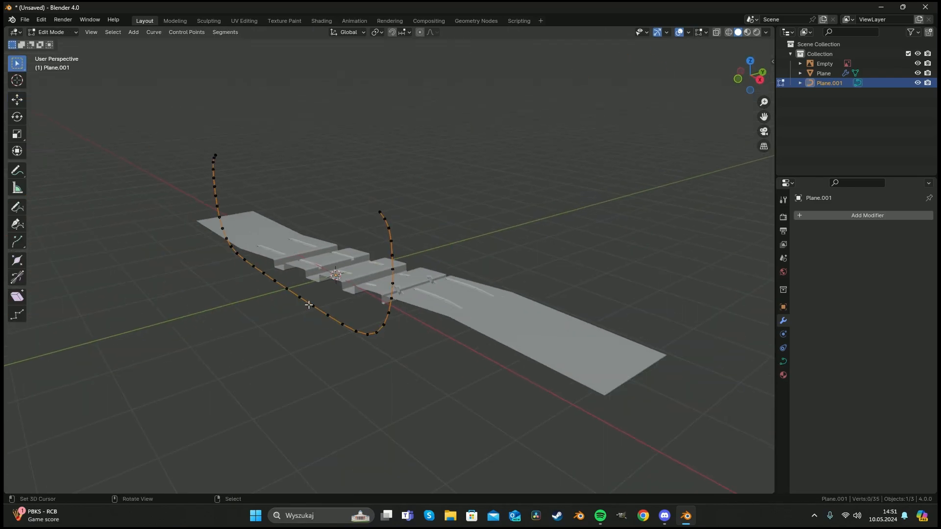
key("Tab")
Add a Curve modifier to the tread strip and set its curve object to the profile curve Plane.001.
middle_click_drag(376, 287, 422, 284)
left_click(428, 283)
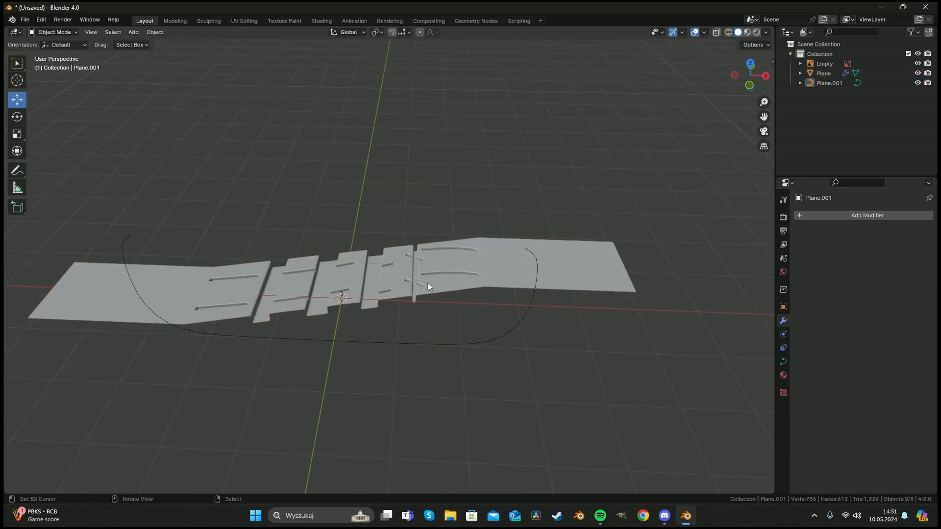
middle_click_drag(477, 266, 742, 227)
left_click(836, 214)
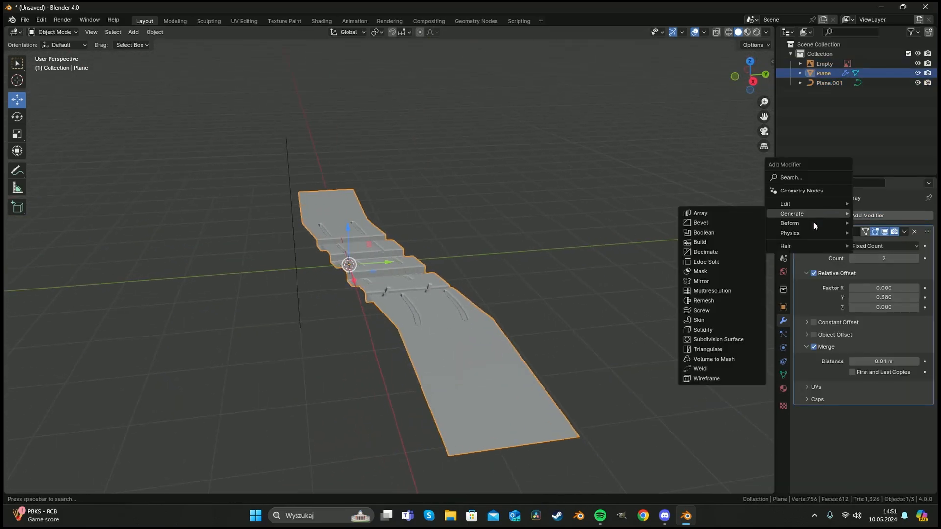
mouse_move(795, 223)
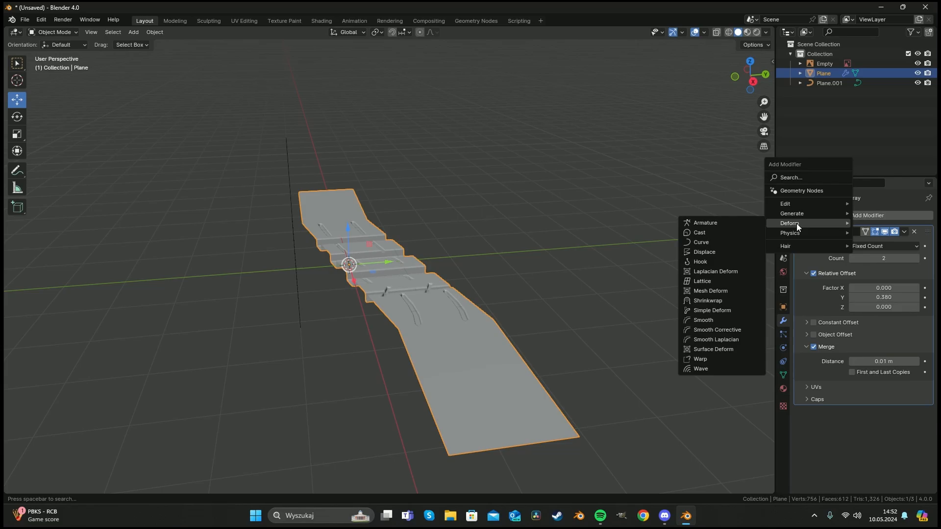
left_click(718, 244)
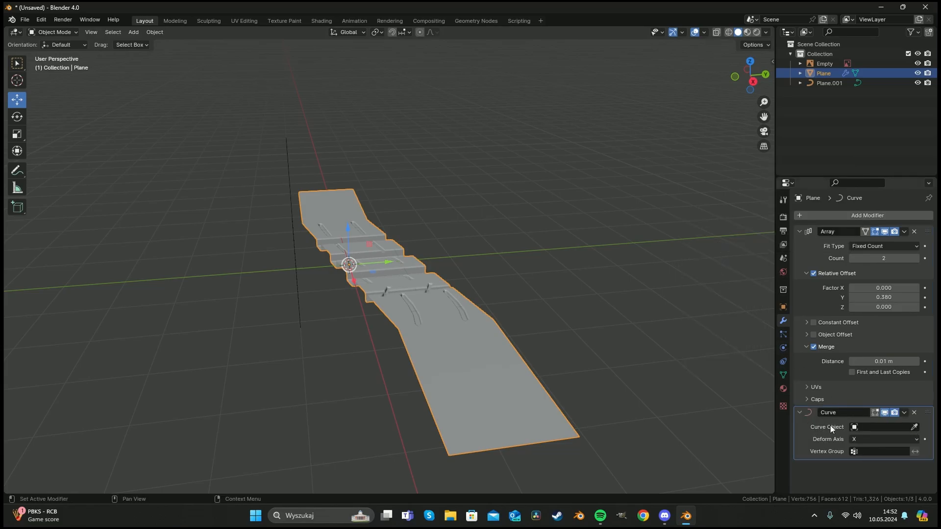
left_click(914, 426)
left_click(300, 310)
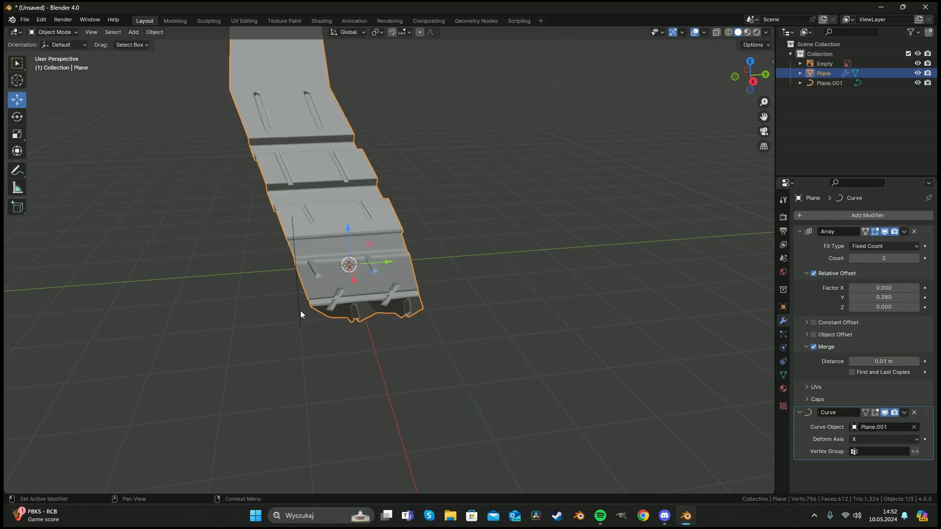
Move the tread strip along X so it wraps properly around the profile curve.
middle_click_drag(300, 311, 389, 292)
key("g")
key("x")
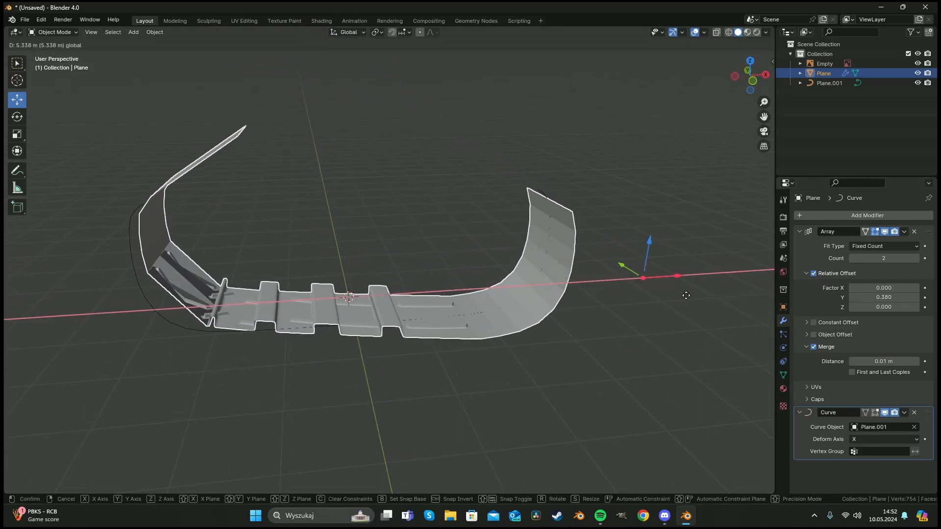
left_click(654, 291)
middle_click_drag(654, 291, 445, 254)
key("g")
key("x")
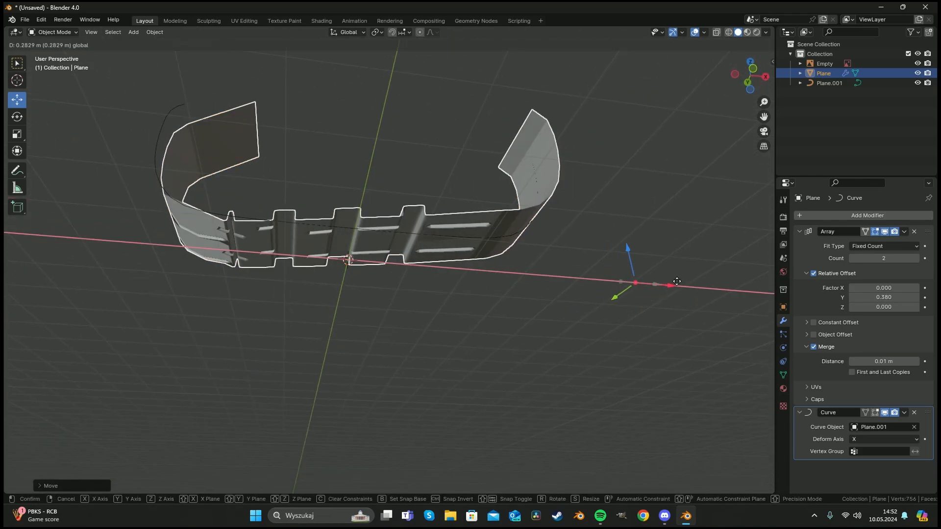
left_click_drag(694, 279, 657, 279)
middle_click_drag(362, 205, 186, 346)
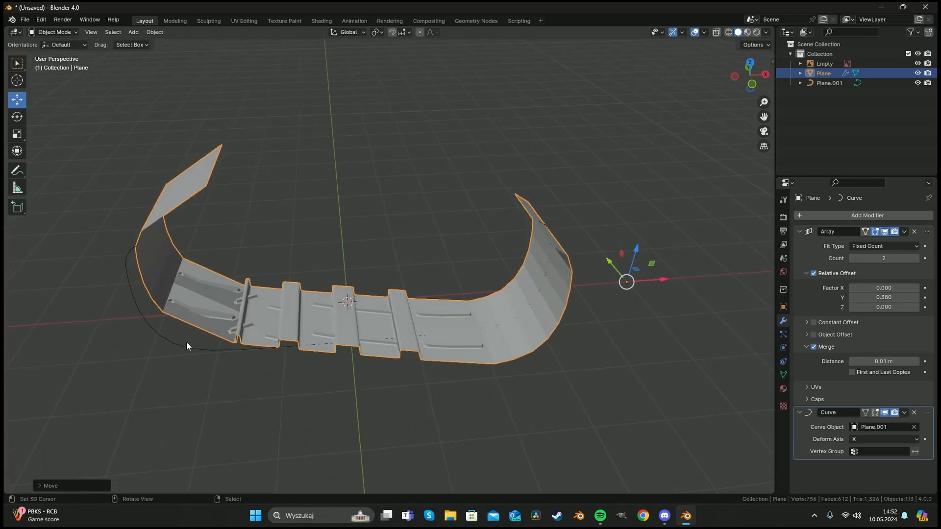
middle_click_drag(250, 350, 275, 303)
Examine the tread strip's mesh around the grooves in edit mode from the top view.
key("Tab")
key("KP_7")
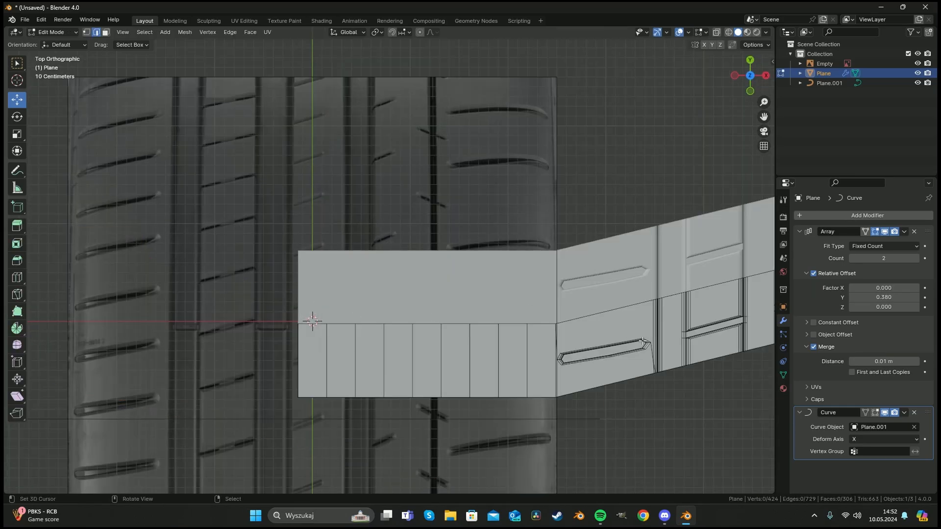
middle_click_drag(643, 341, 266, 320, "shift")
scroll(335, 328, "down", 1)
key("a")
key("a")
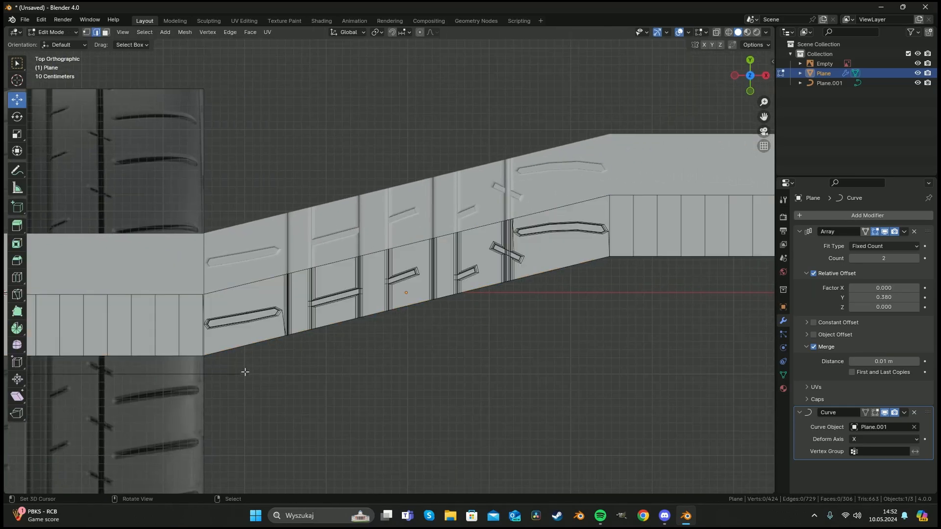
key("a")
key("a")
key("a")
key("a")
middle_click_drag(327, 355, 272, 354, "shift")
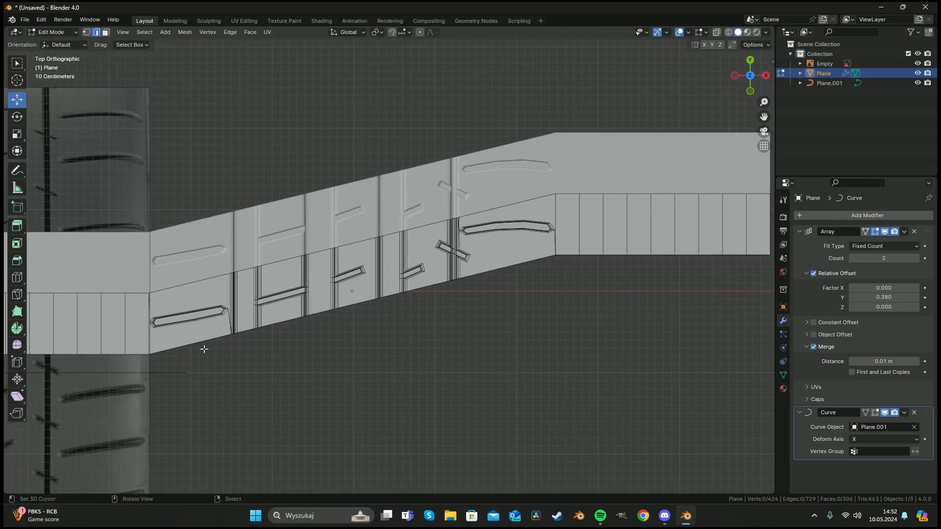
Try triangulating all faces of the tread strip.
key("k")
key("Escape")
left_click(187, 310)
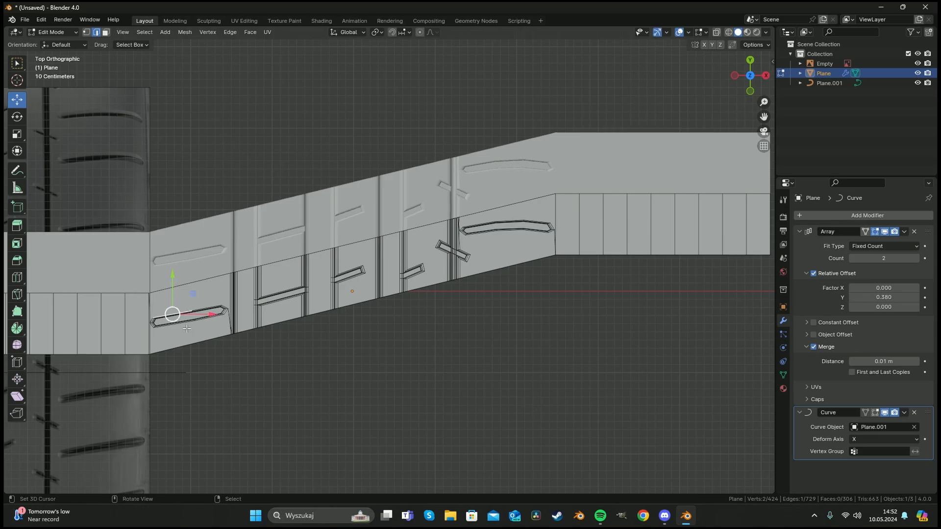
key("a")
key("alt+a")
key("a")
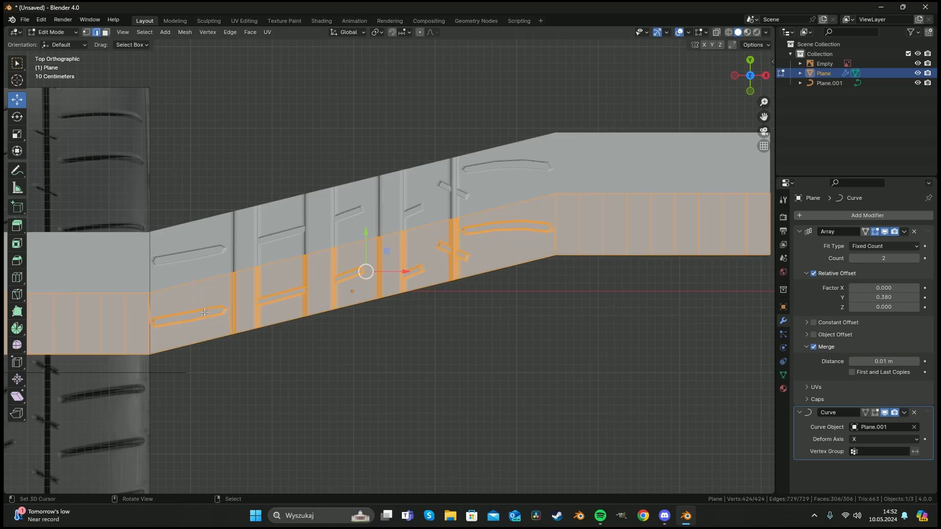
key("ctrl+t")
scroll(221, 319, "up", 5)
middle_click_drag(57, 336, 343, 254, "shift")
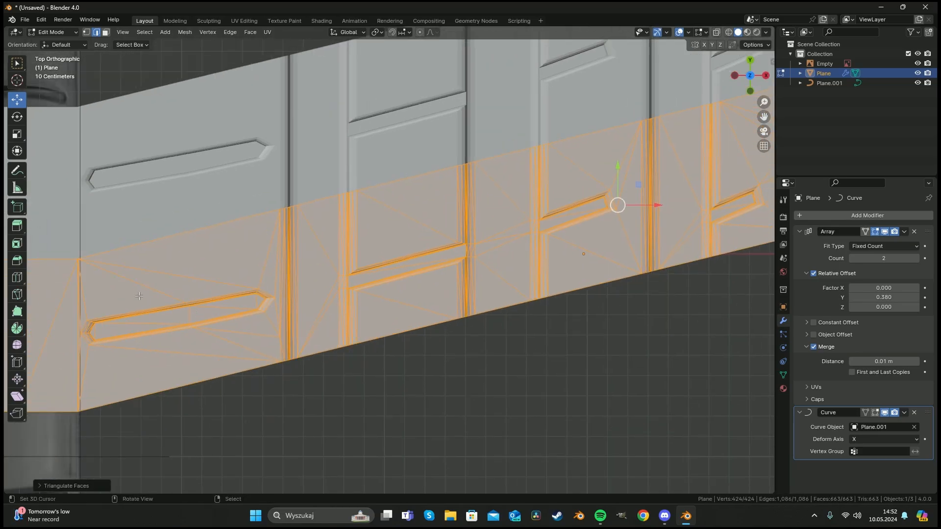
key("ctrl+z")
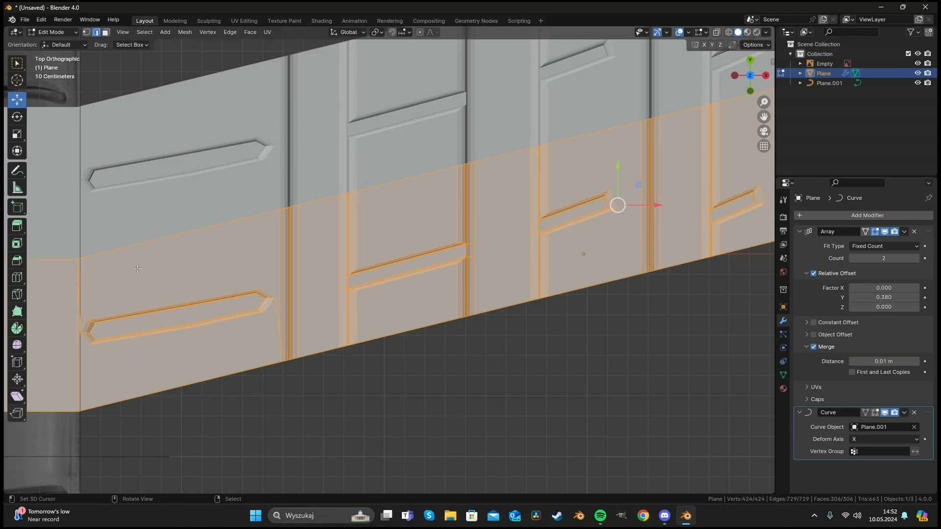
Knife-cut vertical lines through the strip on both sides of the first groove.
scroll(223, 301, "down", 4)
middle_click_drag(371, 294, 265, 320, "shift")
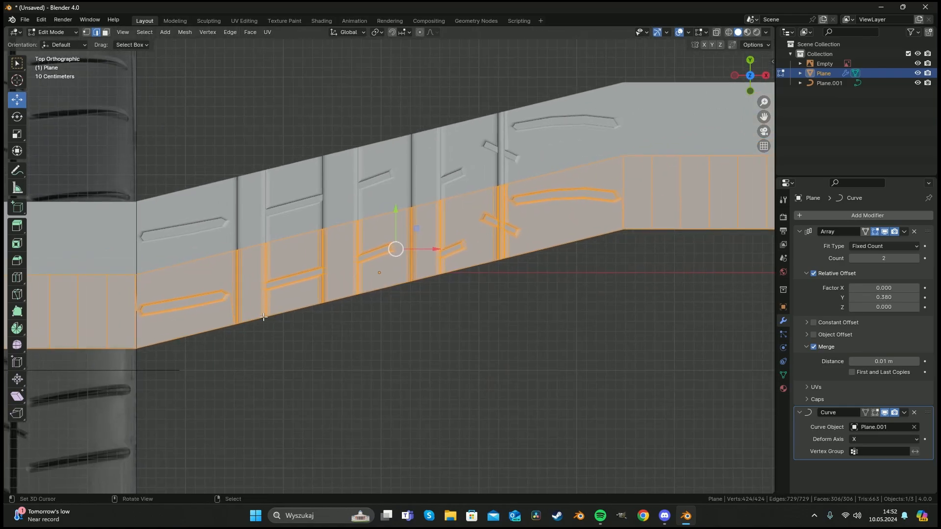
key("alt+a")
key("k")
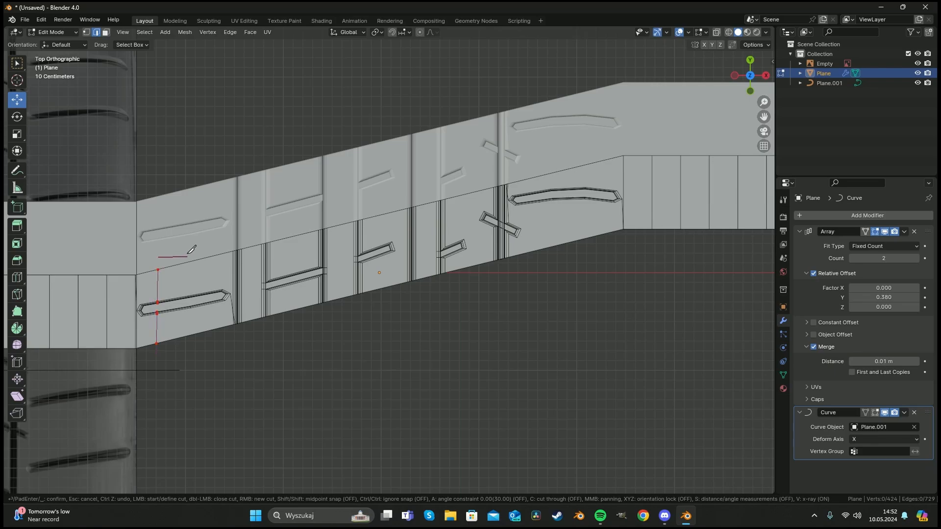
left_click(183, 354)
right_click(188, 355)
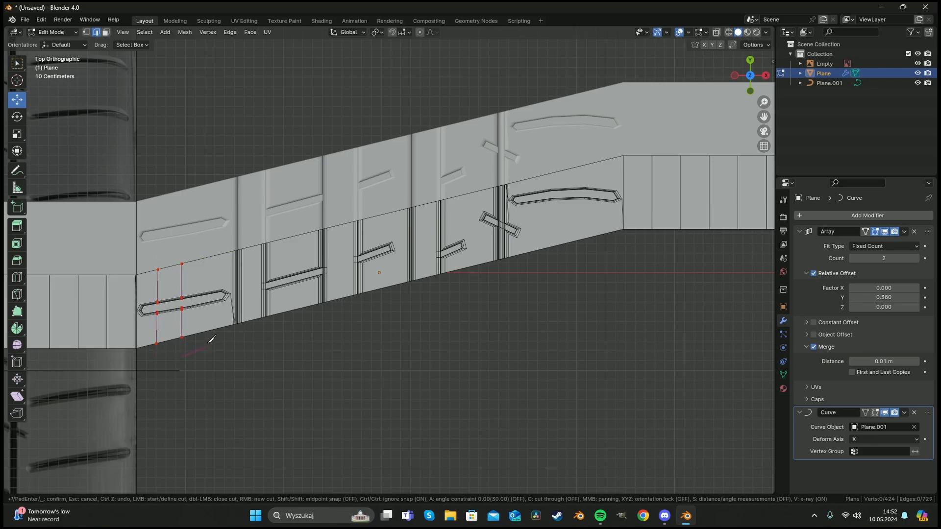
left_click(204, 345)
key("shift")
key("ctrl")
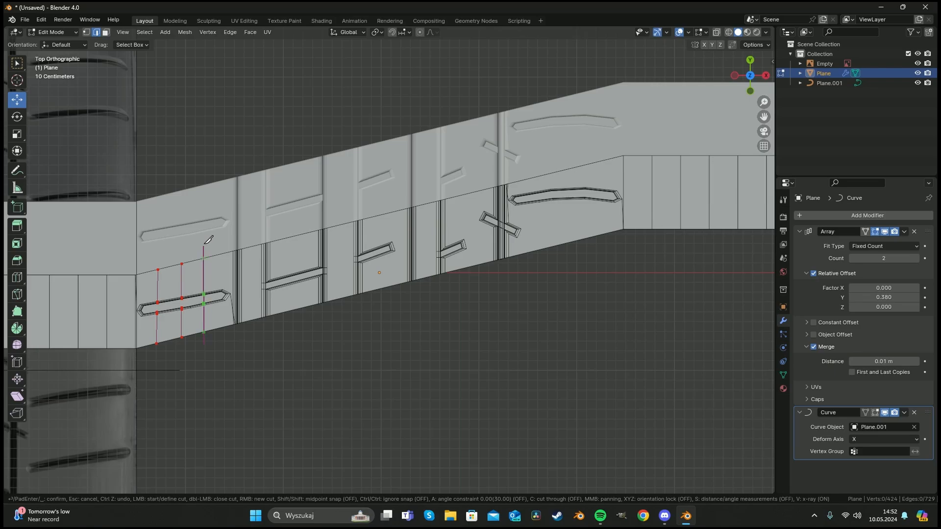
key("ctrl")
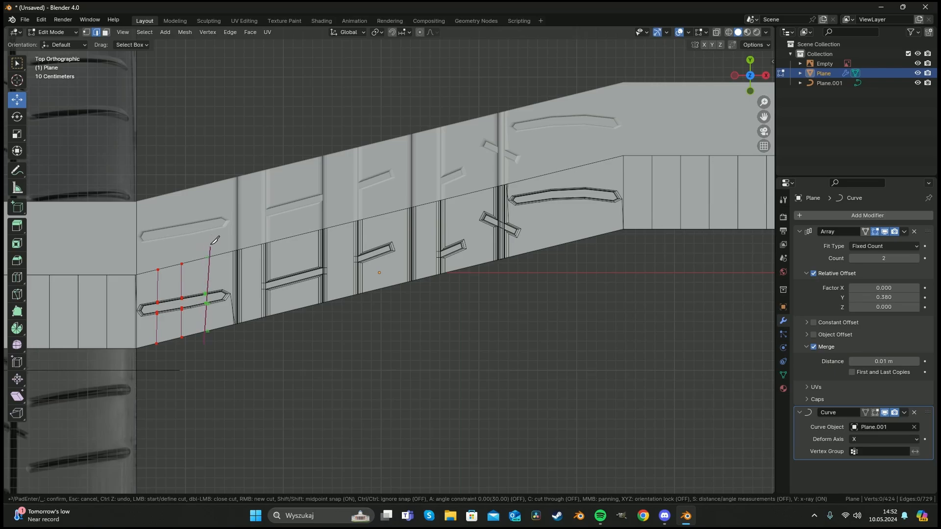
Knife-cut two more vertical lines through the strip just right of the first groove.
key("y")
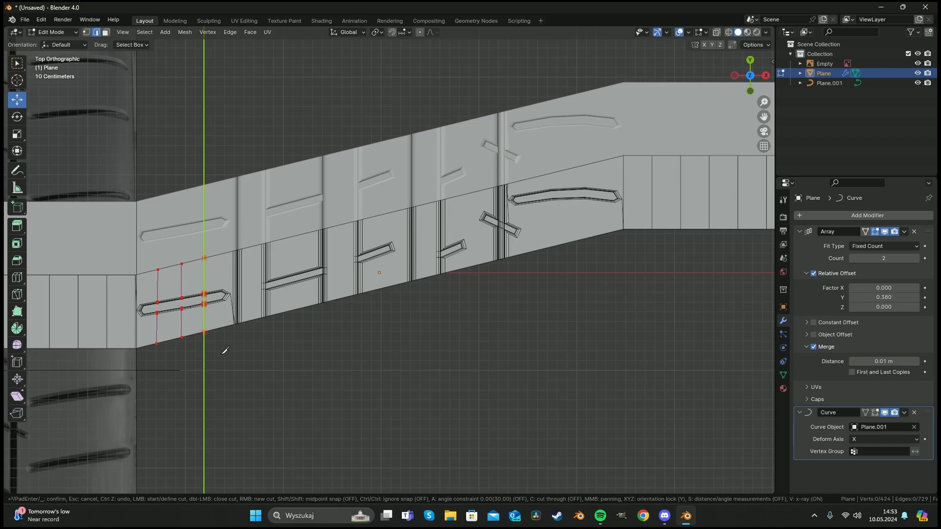
key("y")
left_click(229, 238)
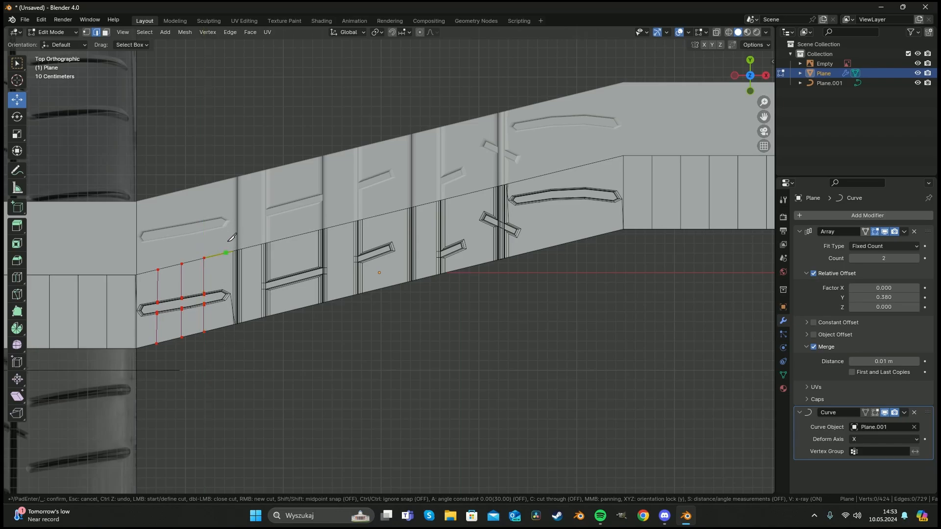
key("y")
key("y")
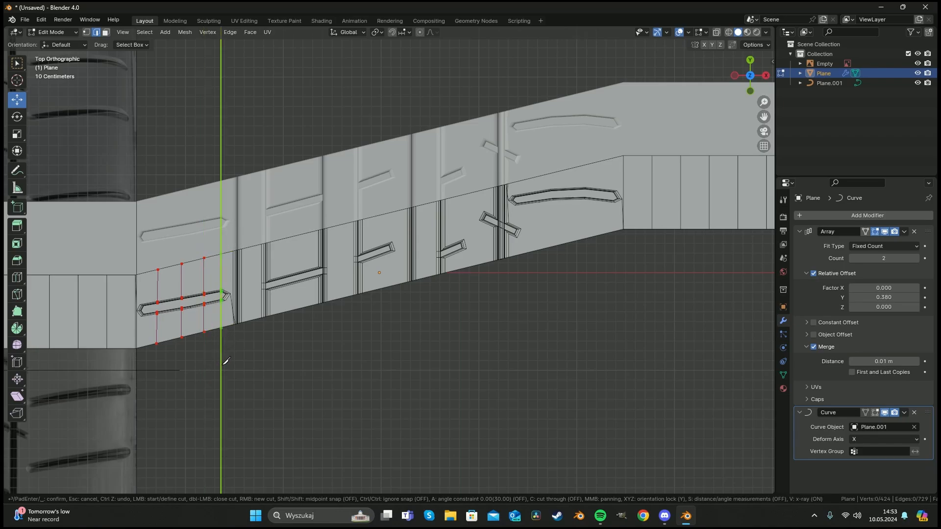
left_click(226, 363)
Knife-cut vertical lines through the strip on both sides of the second groove.
key("y")
key("y")
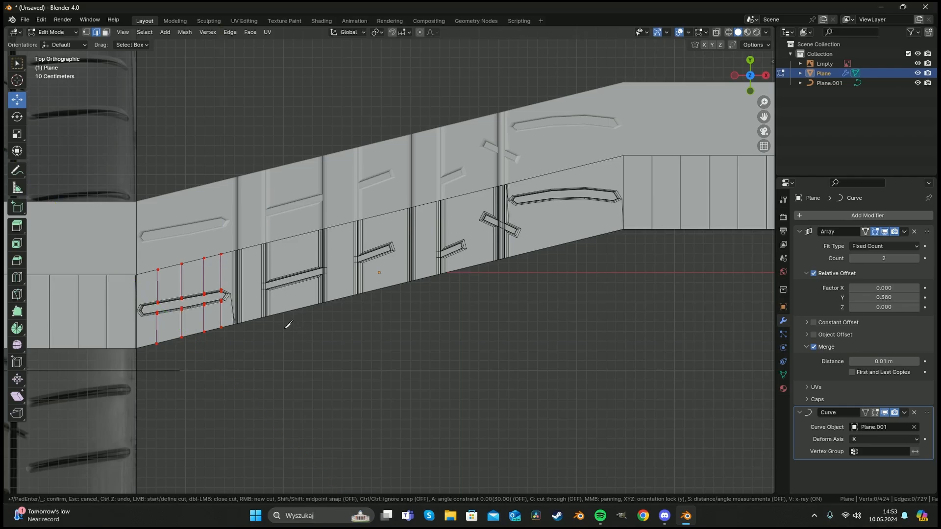
left_click(284, 313)
key("y")
left_click(301, 216)
key("y")
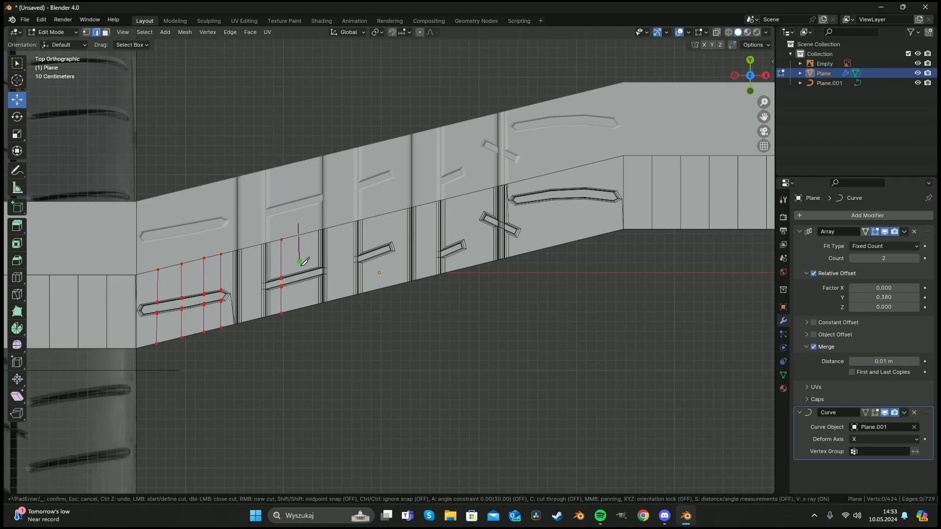
key("y")
left_click(307, 333)
right_click(313, 322)
left_click(309, 314)
Knife-cut further vertical lines between the second groove and the third groove.
key("y")
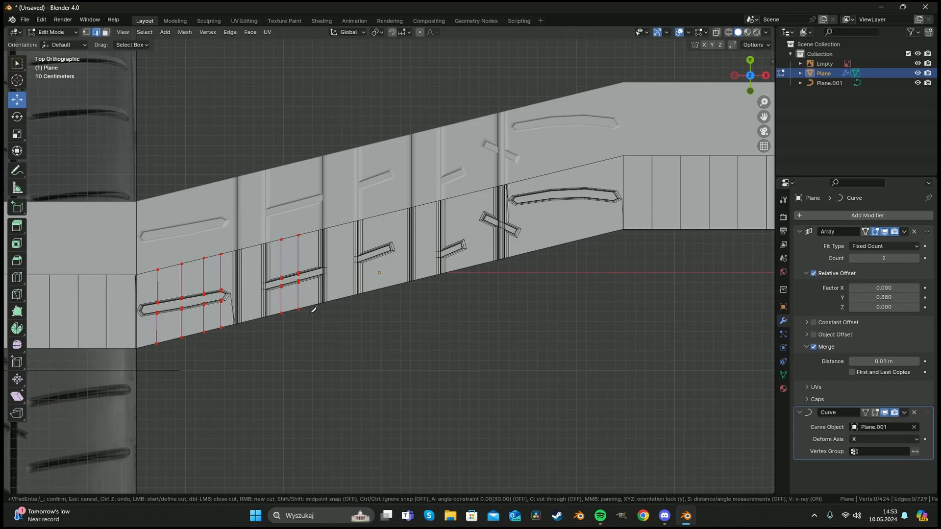
left_click(308, 217)
right_click(308, 217)
left_click(255, 279)
key("y")
right_click(255, 339)
left_click(252, 245)
right_click(342, 303)
left_click(342, 301)
key("y")
left_click(342, 200)
right_click(342, 199)
left_click(375, 272)
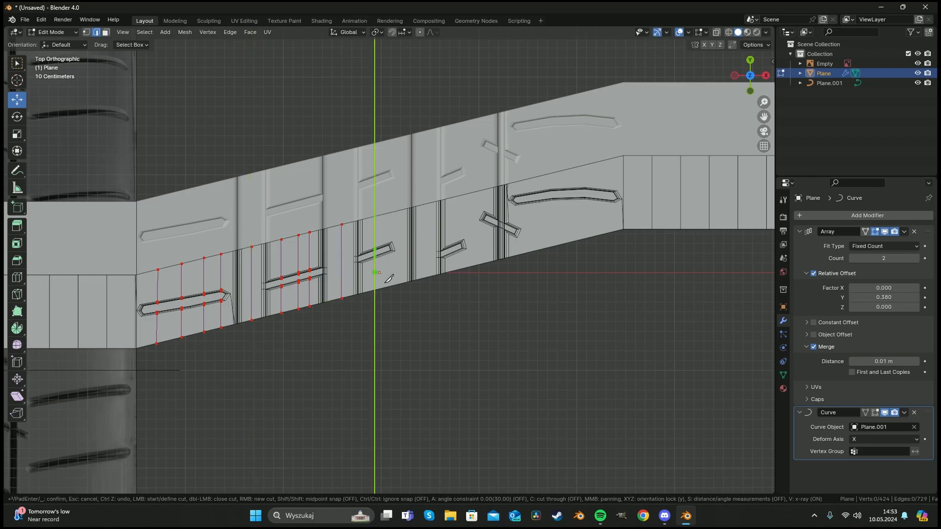
Knife-cut vertical lines through the strip on both sides of the third groove.
right_click(398, 289)
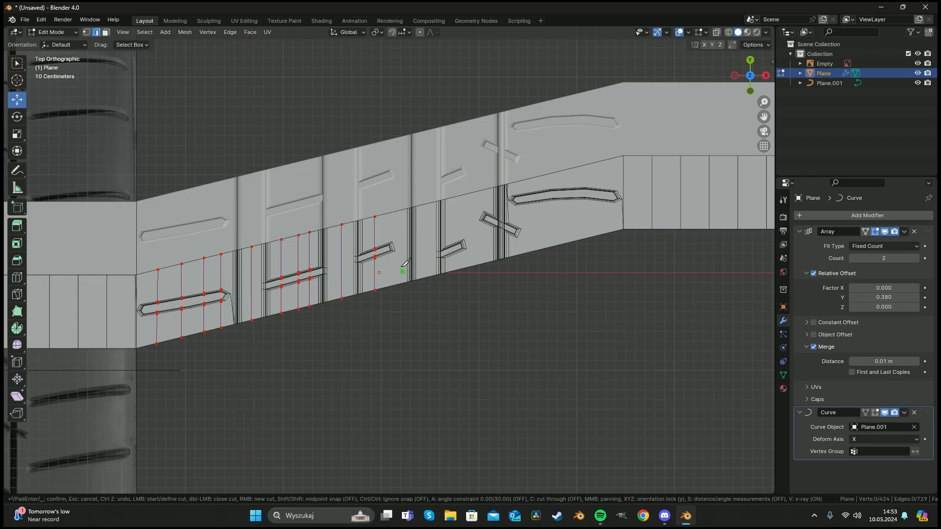
left_click(390, 288)
key("y")
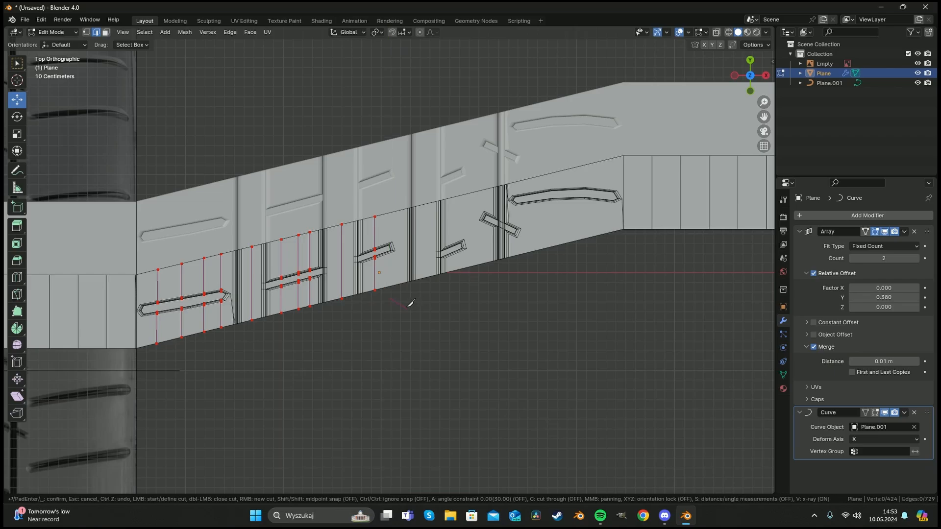
key("y")
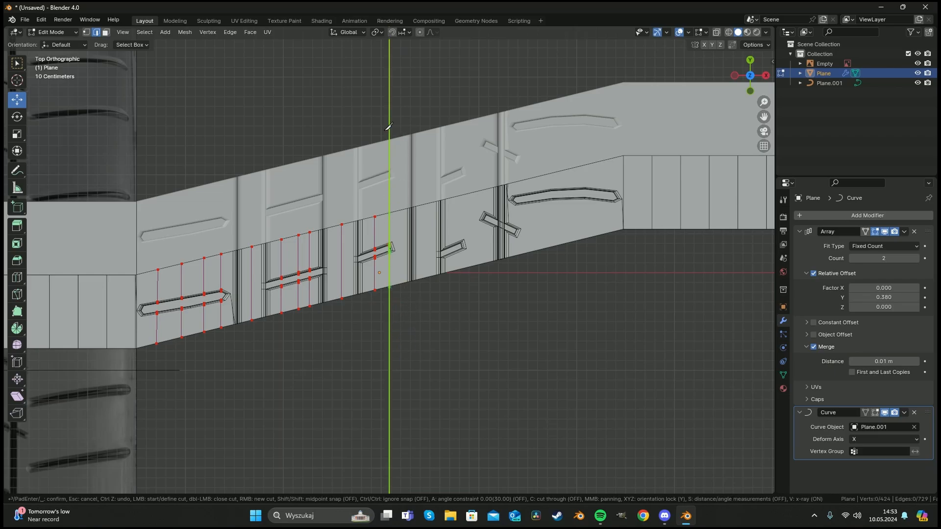
key("y")
left_click(403, 190)
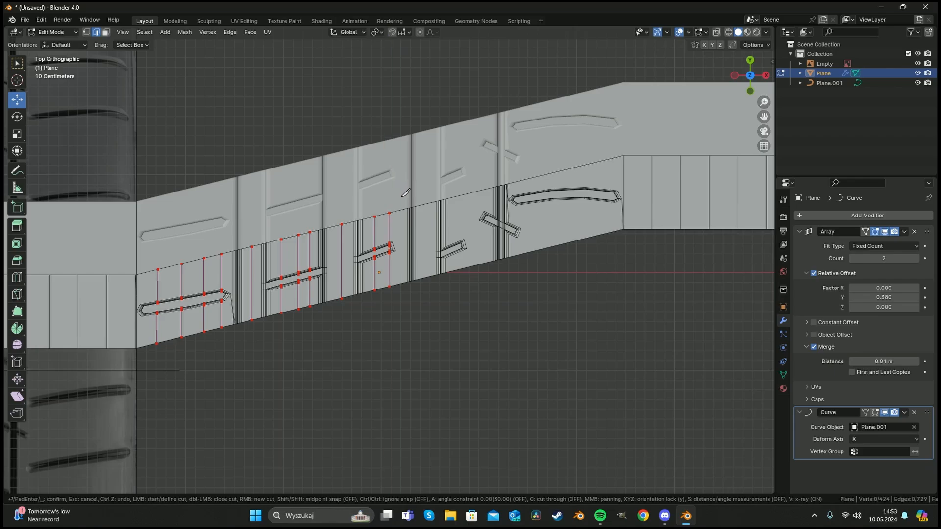
left_click(405, 190)
left_click(404, 305)
left_click(430, 279)
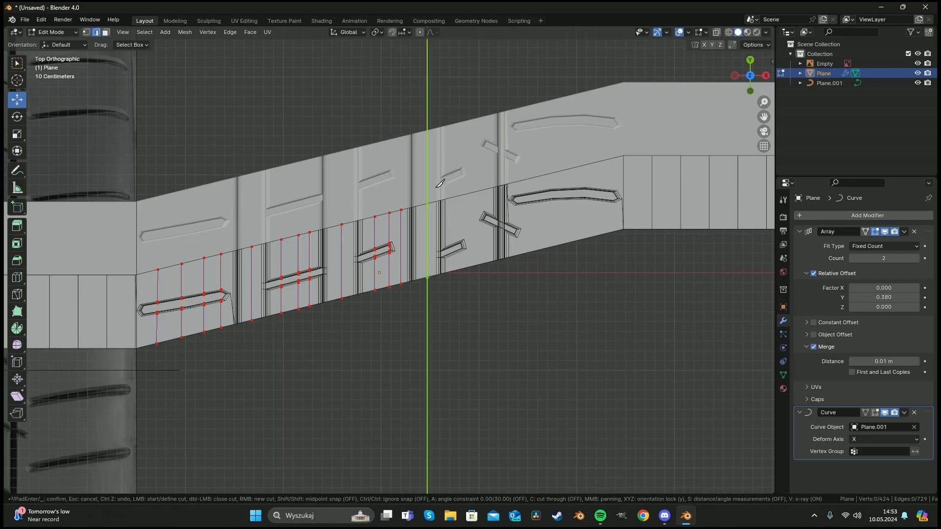
left_click(441, 182)
left_click(458, 187)
left_click(462, 305)
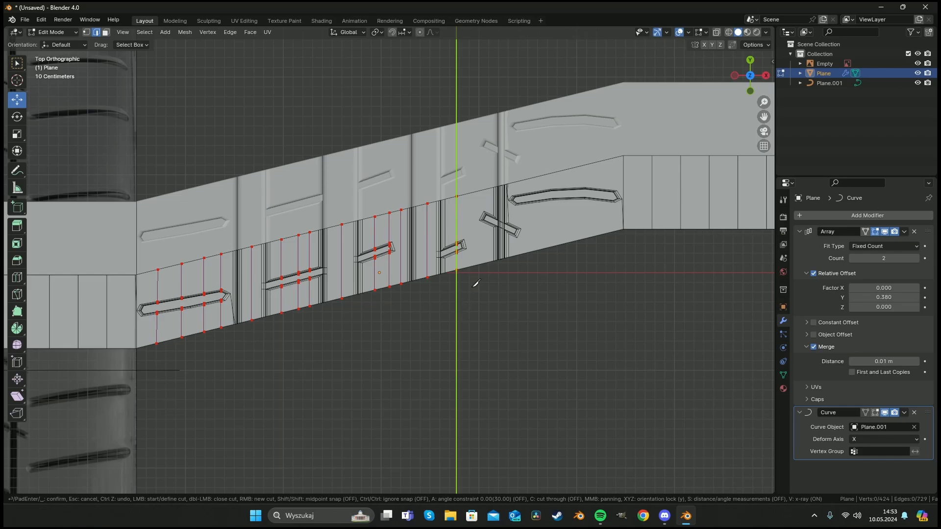
Knife-cut vertical lines past the fourth groove and the slanted groove.
right_click(471, 287)
left_click(470, 271)
right_click(479, 173)
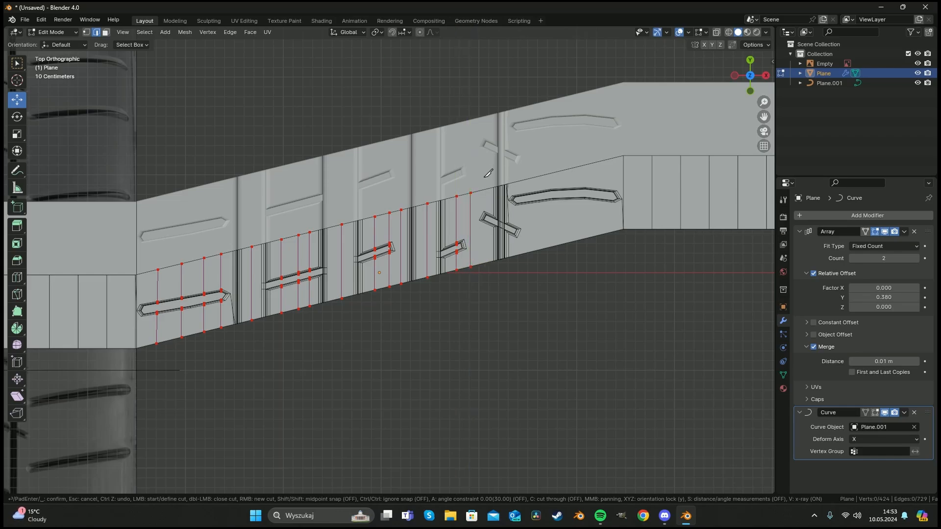
left_click(482, 177)
left_click(493, 278)
right_click(527, 246)
left_click(525, 254)
left_click(528, 157)
right_click(535, 162)
left_click(540, 165)
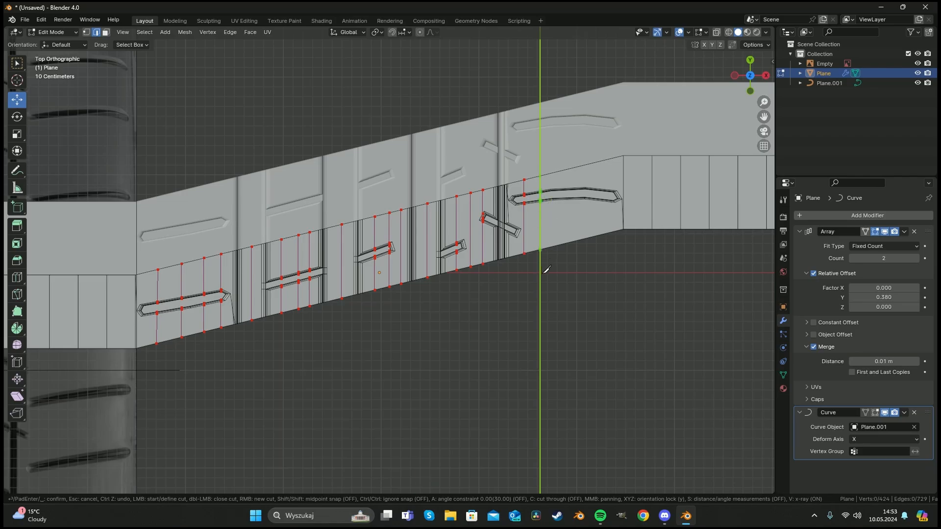
left_click(546, 271)
right_click(567, 241)
left_click(554, 249)
Knife-cut vertical lines across the last long groove and confirm all the cuts.
left_click(560, 158)
right_click(561, 159)
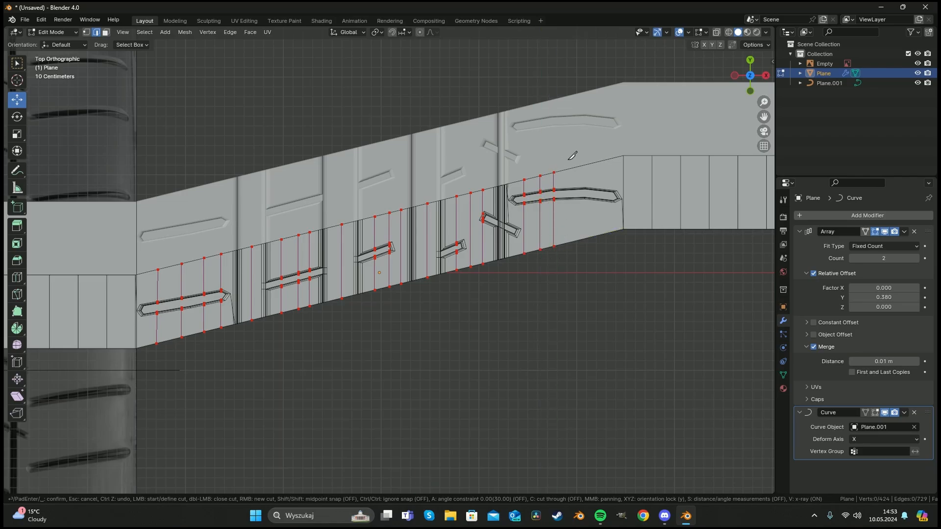
left_click(569, 159)
left_click(575, 274)
right_click(578, 274)
left_click(588, 239)
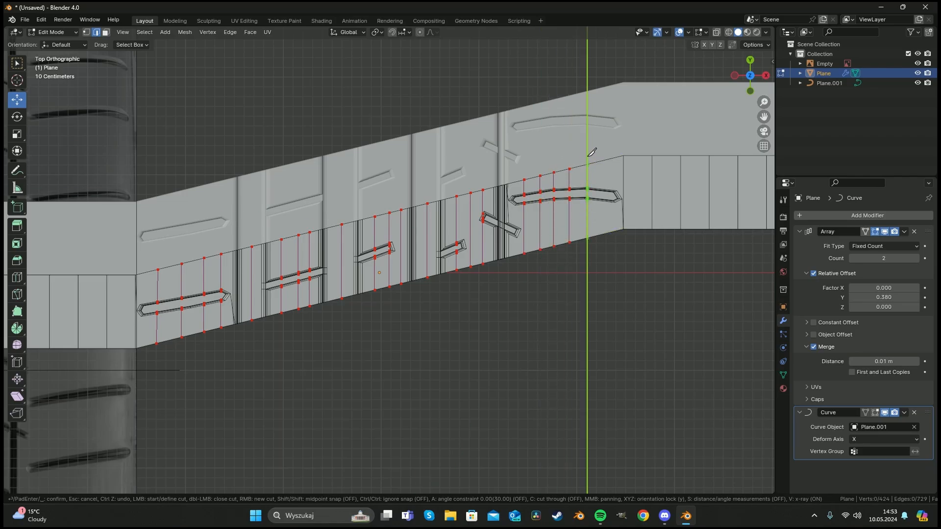
left_click(588, 157)
right_click(608, 142)
left_click(604, 158)
left_click(604, 234)
right_click(616, 256)
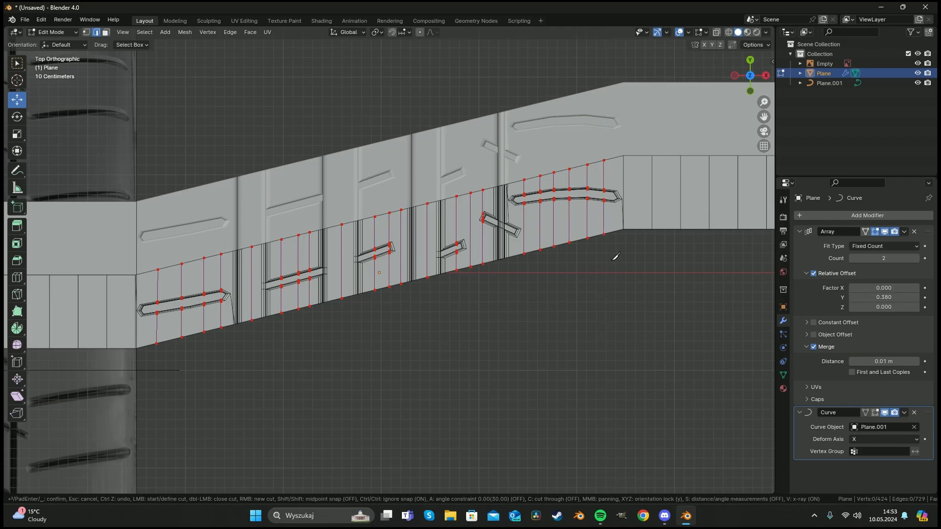
key("Return")
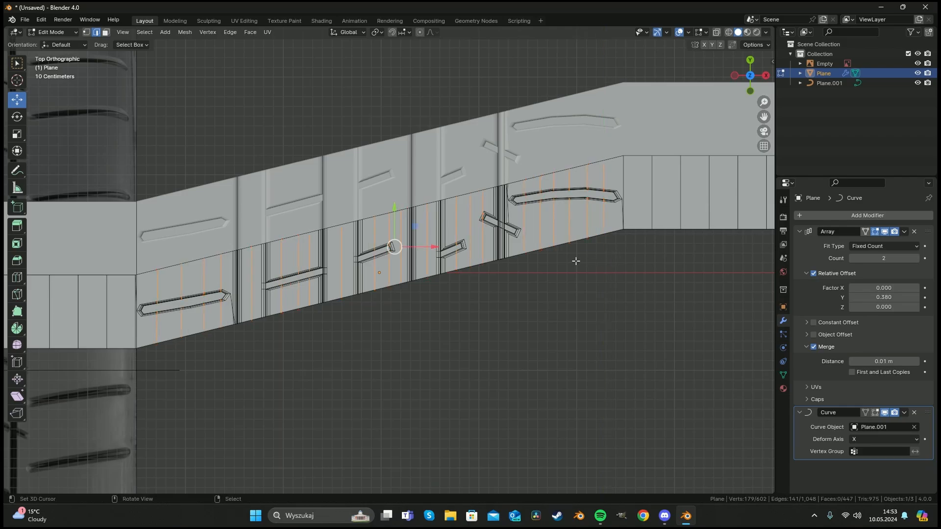
Leave edit mode and shift the tread strip slightly along X.
scroll(448, 281, "down", 2)
left_click(435, 279)
scroll(390, 286, "down", 1)
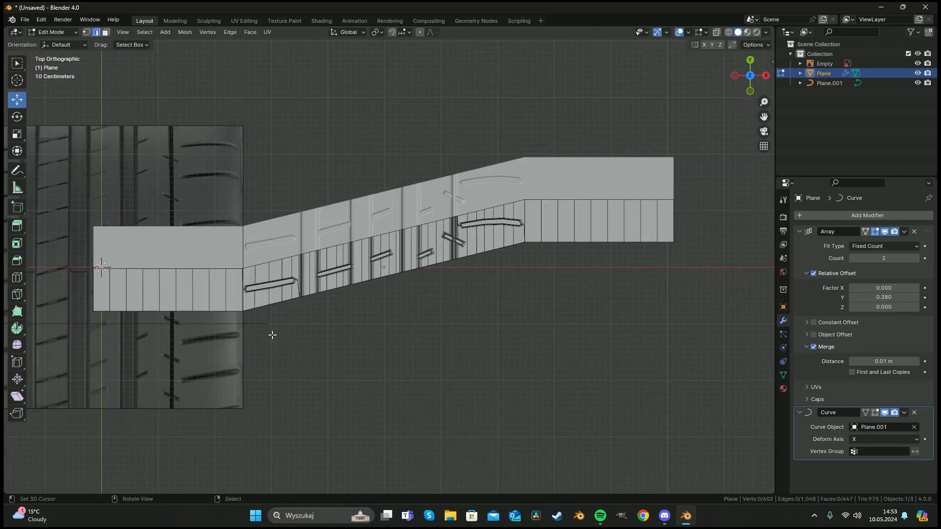
key("Tab")
middle_click_drag(139, 342, 397, 242, "shift")
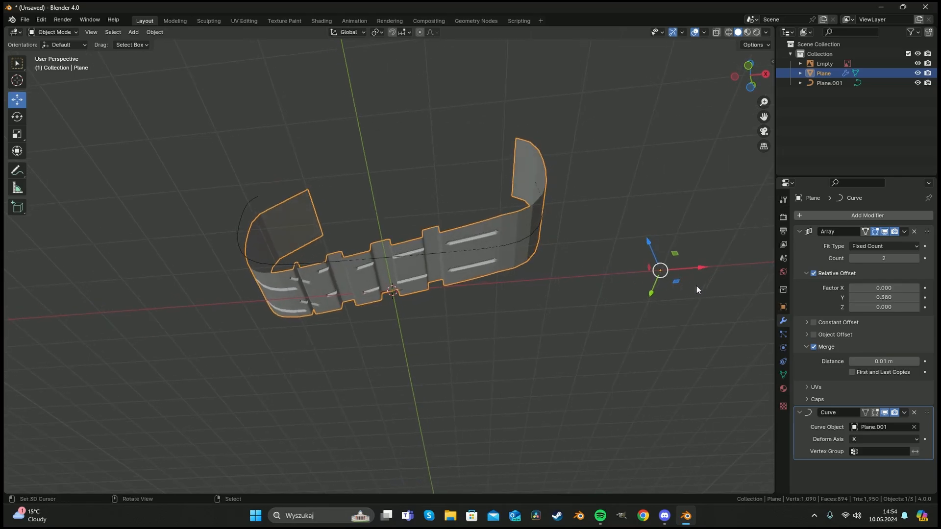
left_click_drag(701, 267, 663, 264)
Scale the profile curve slightly along X.
left_click(471, 248)
scroll(578, 267, "up", 2)
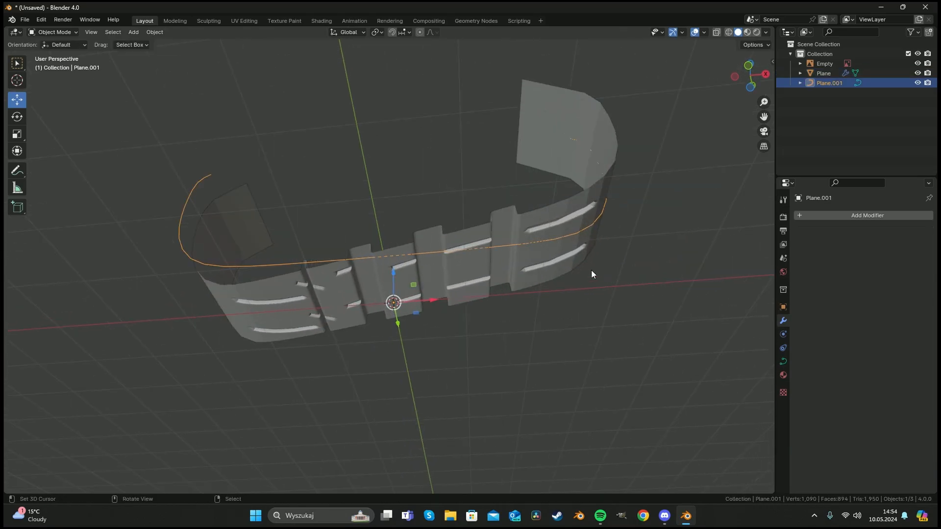
key("s")
key("x")
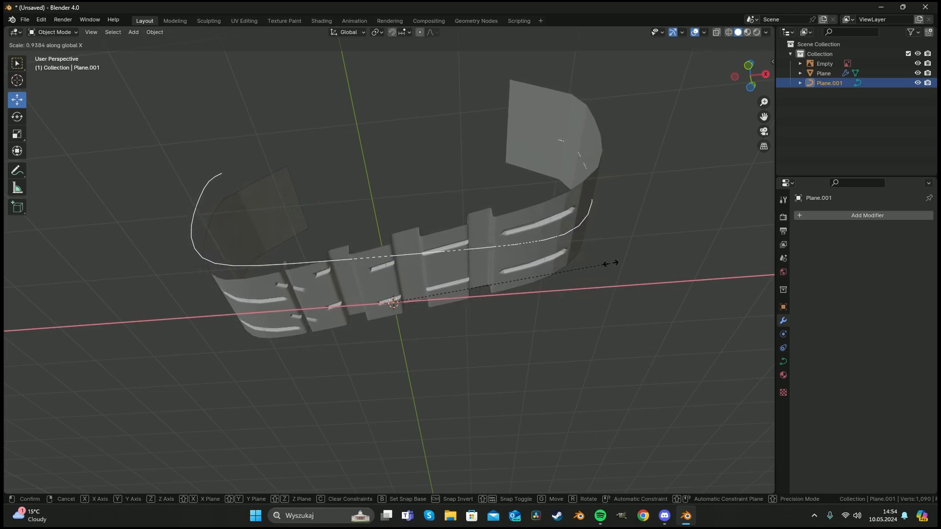
left_click(613, 265)
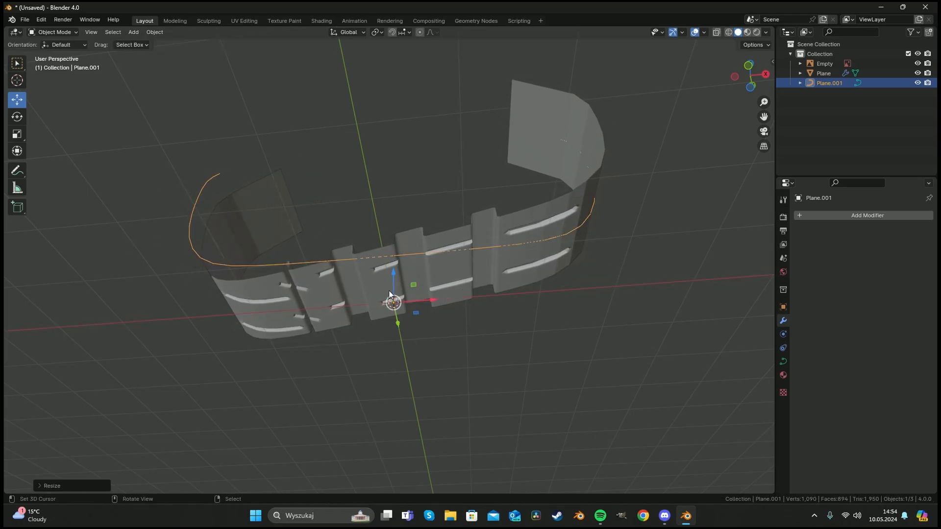
Move the tread strip along X to realign it with the curve.
left_click(504, 255)
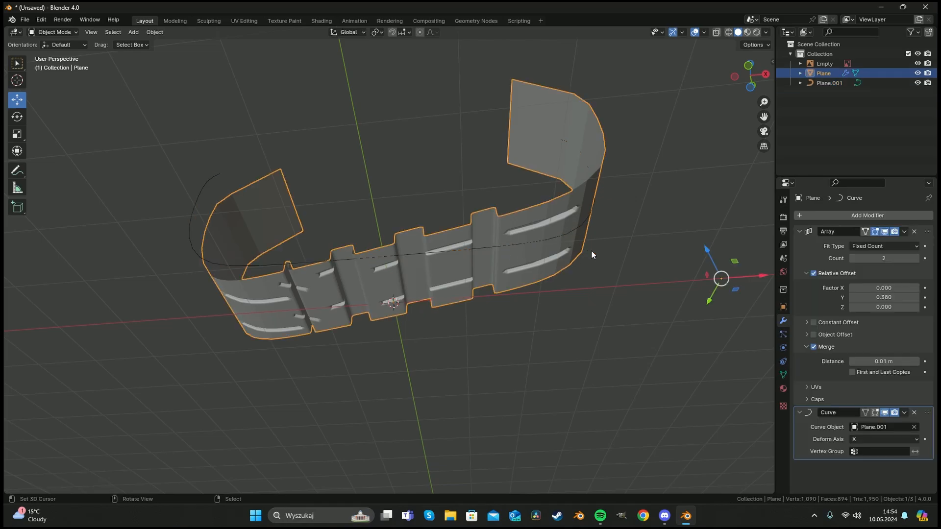
mouse_move(765, 273)
left_mouse_down()
mouse_move(735, 274)
mouse_move(759, 275)
left_mouse_up()
middle_click_drag(641, 268, 428, 305)
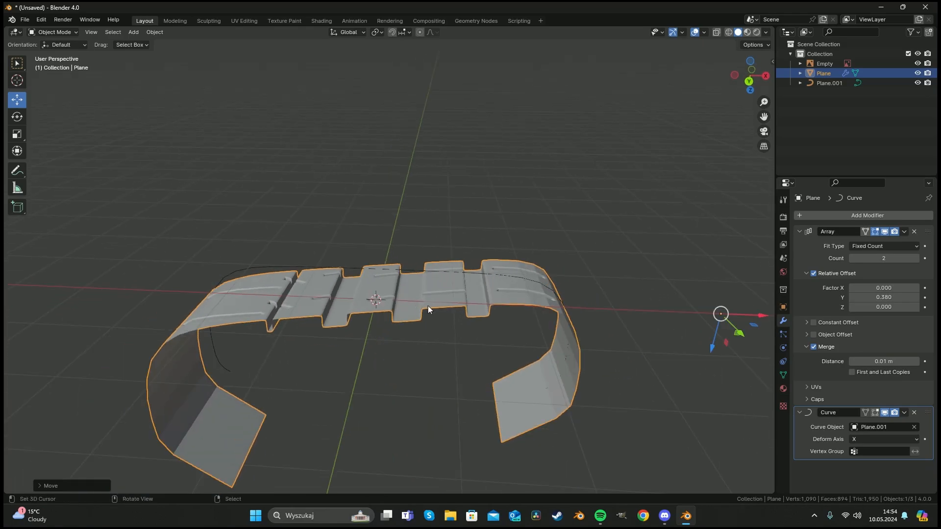
mouse_move(759, 315)
left_mouse_down()
mouse_move(767, 312)
mouse_move(748, 313)
left_mouse_up()
Scale the profile curve down along Z.
left_click(481, 270)
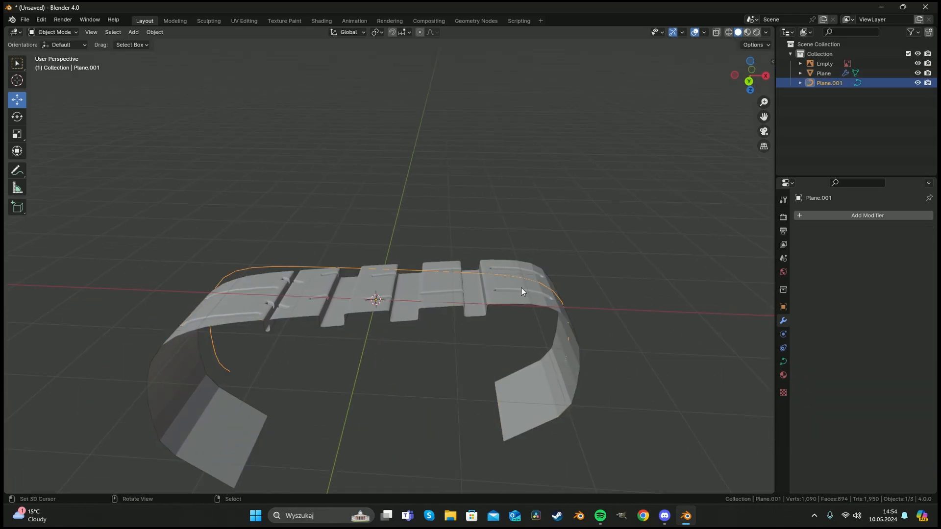
key("s")
key("z")
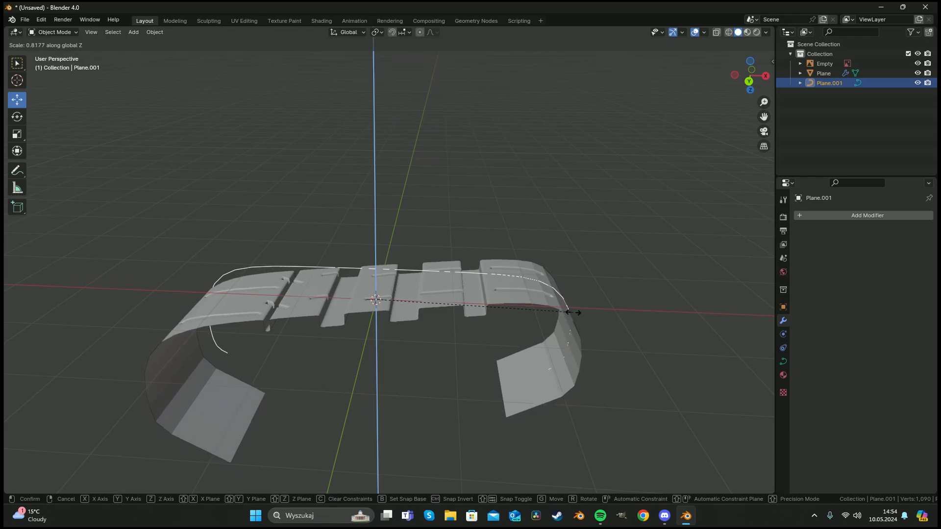
left_click(589, 315)
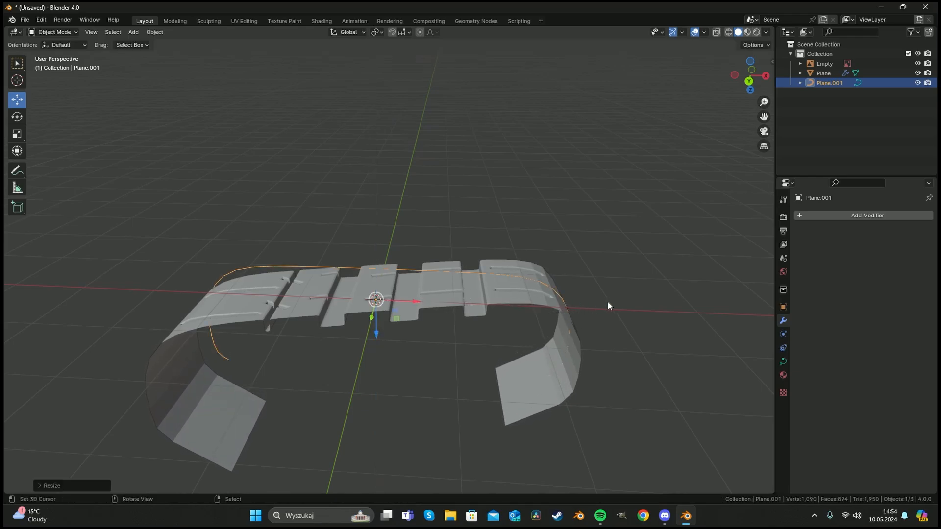
Scale the profile curve along X again and reselect the tread strip.
key("s")
key("x")
left_click(595, 302)
right_click(545, 297)
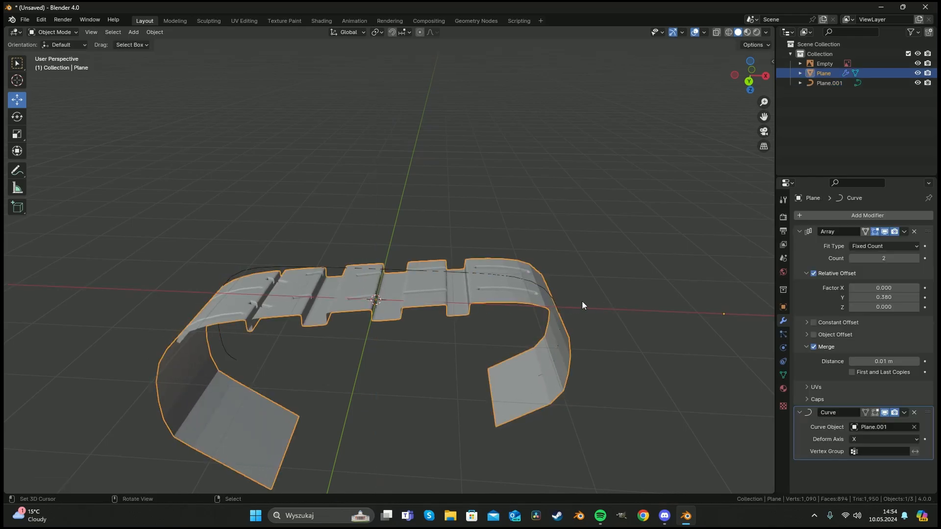
Nudge the tread strip along X to fit the adjusted curve.
left_click_drag(752, 313, 729, 312)
middle_click_drag(378, 240, 414, 285)
left_click_drag(645, 279, 650, 280)
middle_click_drag(379, 177, 374, 211)
scroll(374, 209, "down", 1)
Circle-select the end faces at both ends of the tread strip and delete them.
key("Tab")
key("Tab")
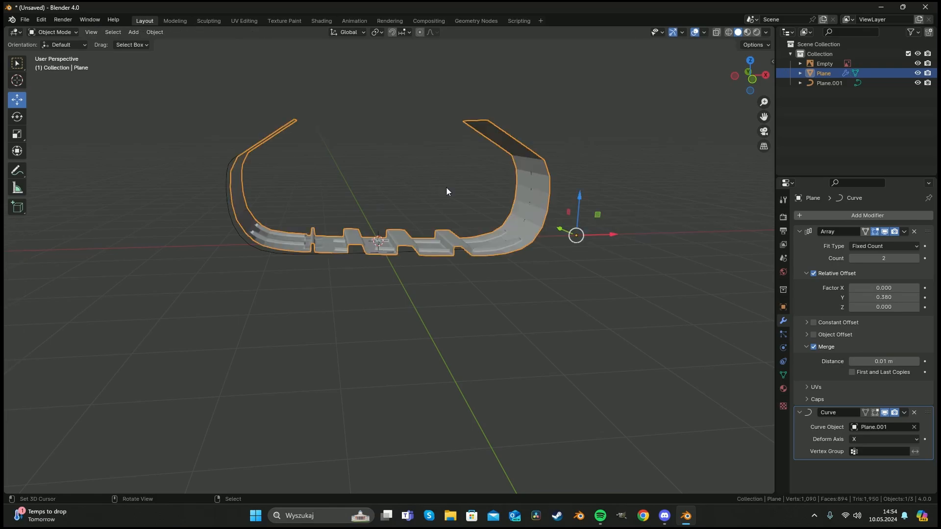
middle_click_drag(475, 190, 401, 191)
key("alt+a")
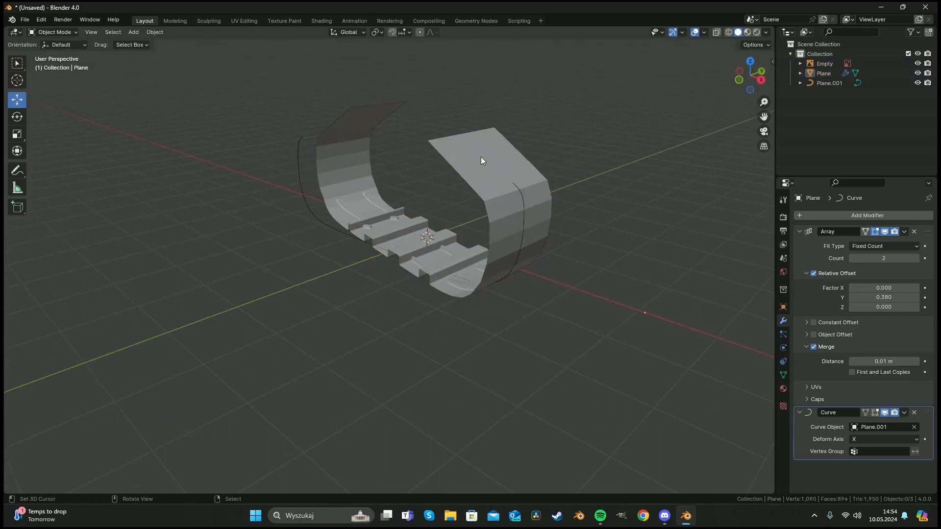
middle_click_drag(463, 196, 405, 237, "shift")
key("Tab")
scroll(377, 239, "down", 3)
middle_click_drag(330, 247, 399, 279)
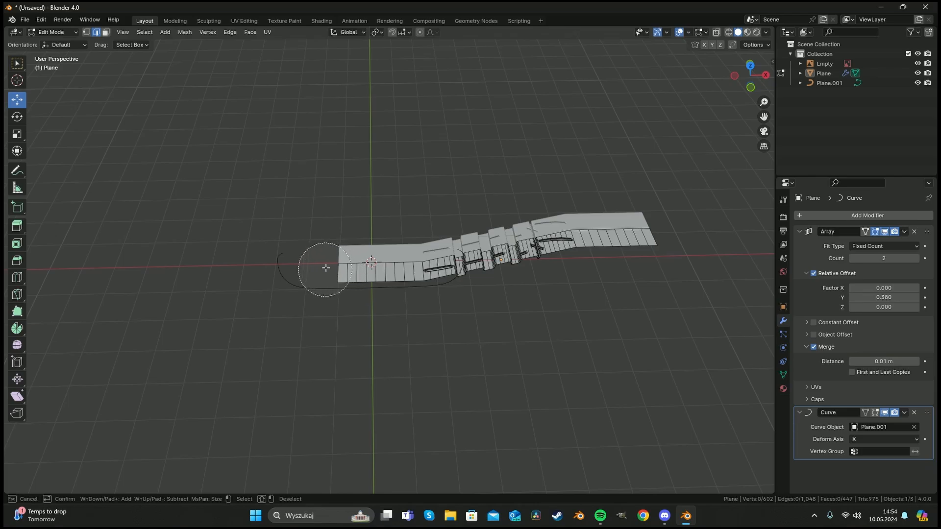
left_click(341, 274)
key("c")
left_click(326, 274)
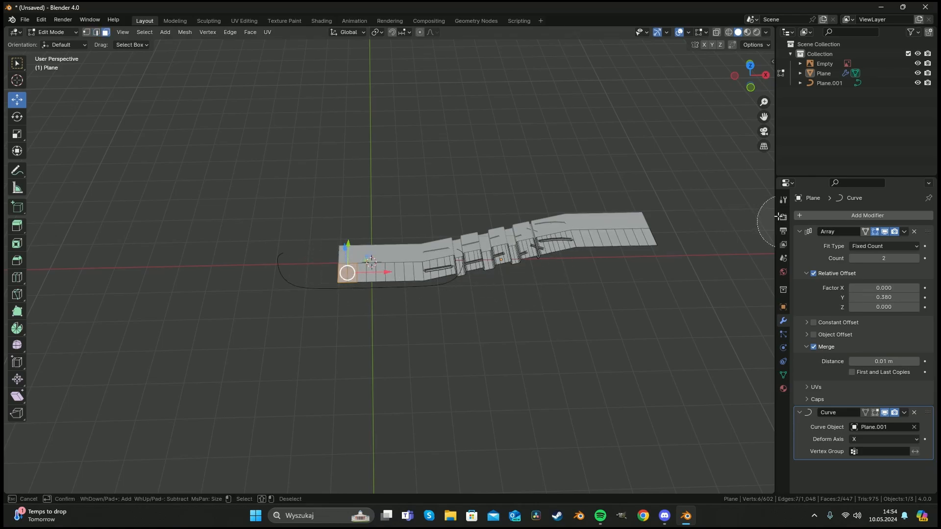
left_click(663, 227)
right_click(657, 230)
key("x")
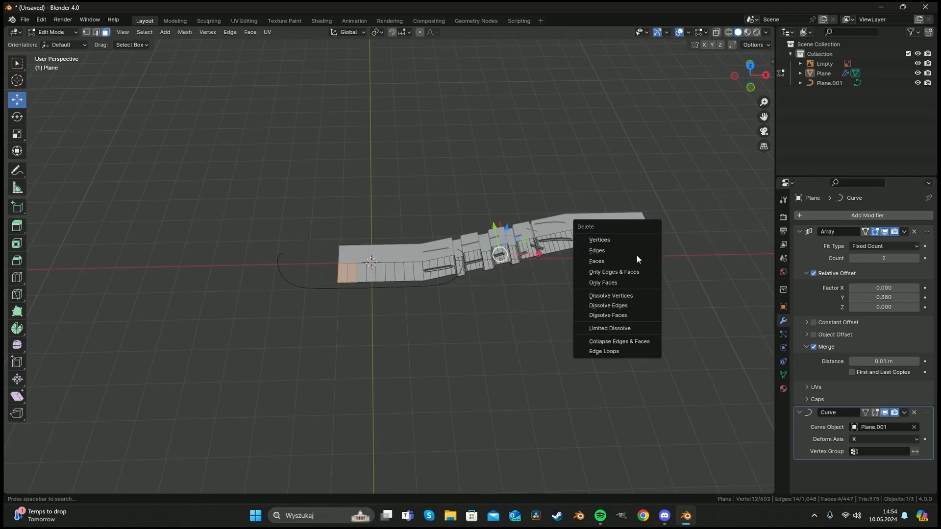
left_click(636, 258)
Delete another row of faces at both ends of the tread strip.
key("Tab")
mouse_move(413, 311)
middle_mouse_down()
mouse_move(392, 245)
mouse_move(420, 303)
middle_mouse_up()
key("Tab")
key("c")
left_click(346, 267)
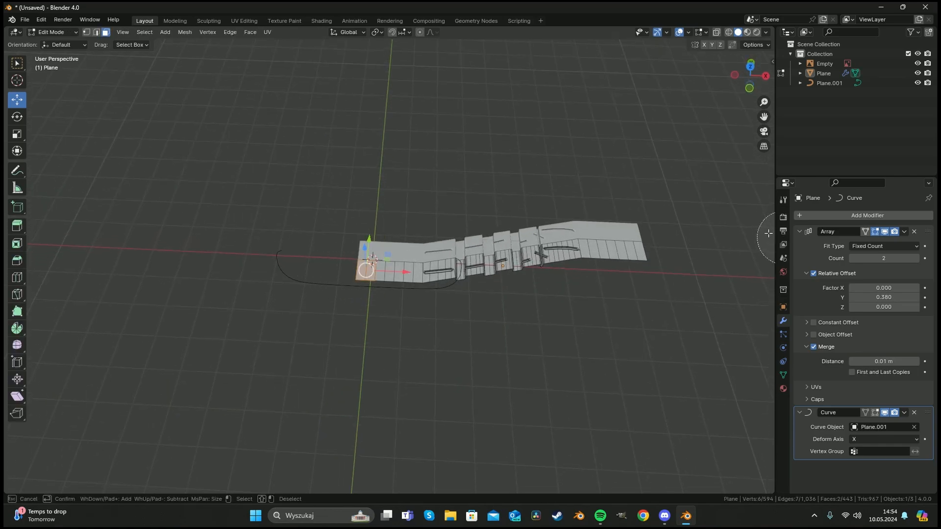
left_click(653, 244)
right_click(654, 244)
key("x")
left_click(654, 244)
key("Tab")
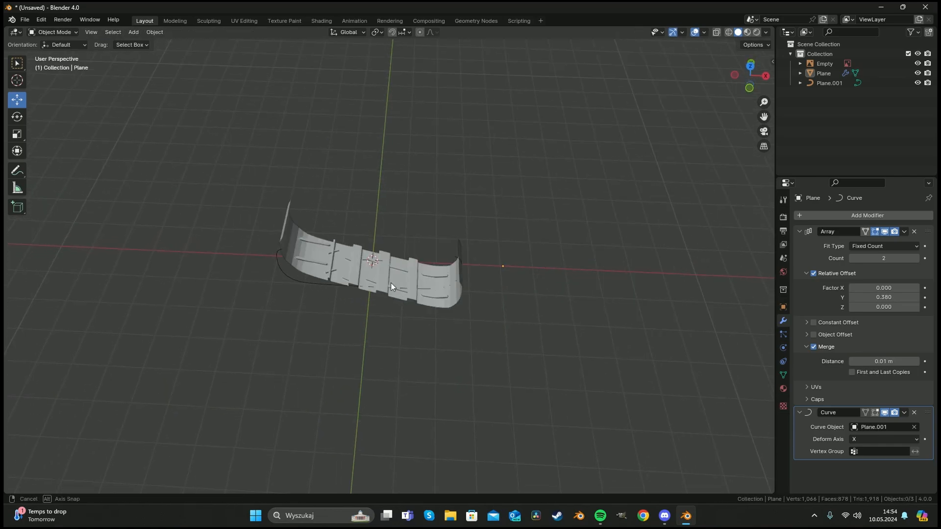
Select the strip's two end edges and scale them outward to lengthen the strip slightly.
middle_click_drag(390, 283, 431, 241)
key("Tab")
middle_click_drag(473, 265, 453, 326)
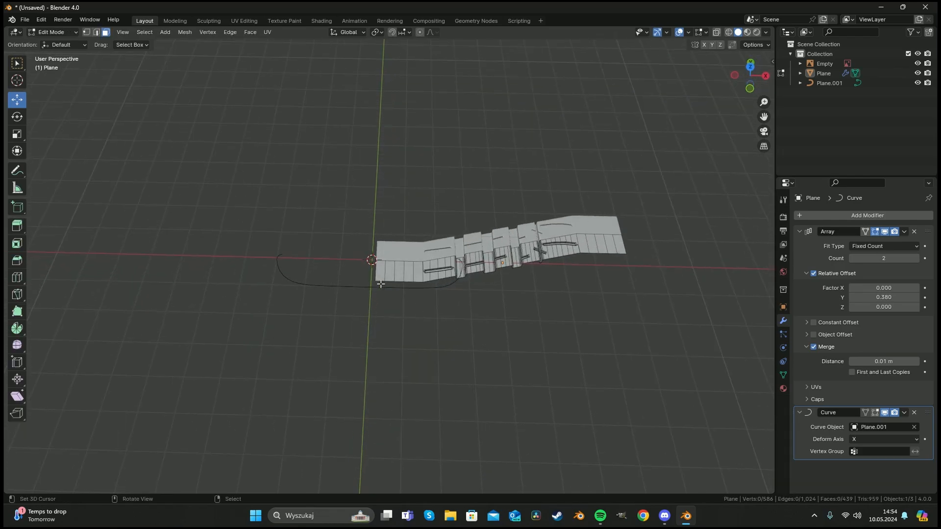
scroll(380, 279, "up", 2)
scroll(386, 278, "down", 1)
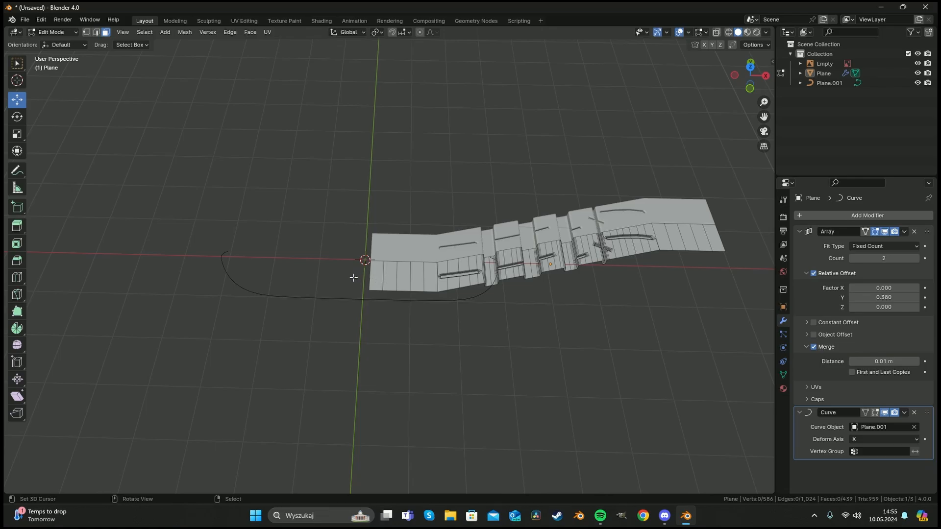
left_click(370, 274, "shift")
left_click(724, 240, "shift")
key("s")
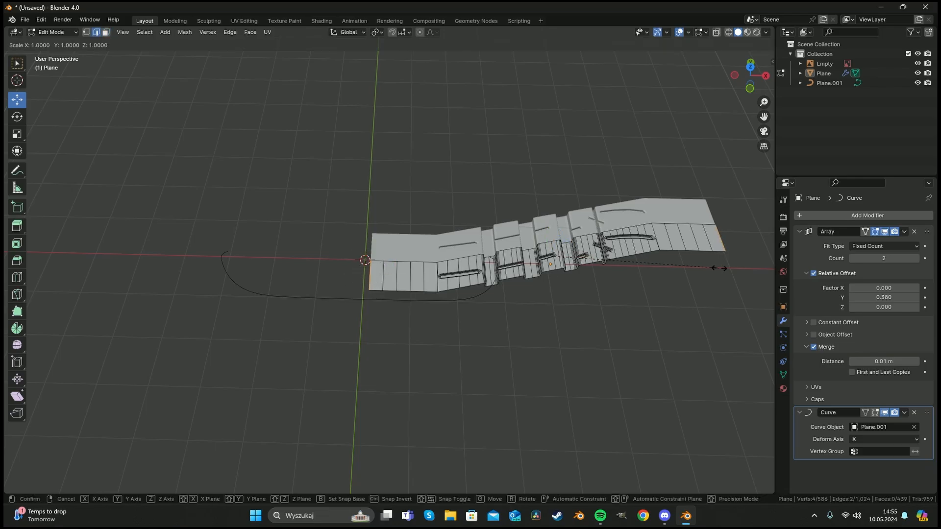
left_click(3, 296)
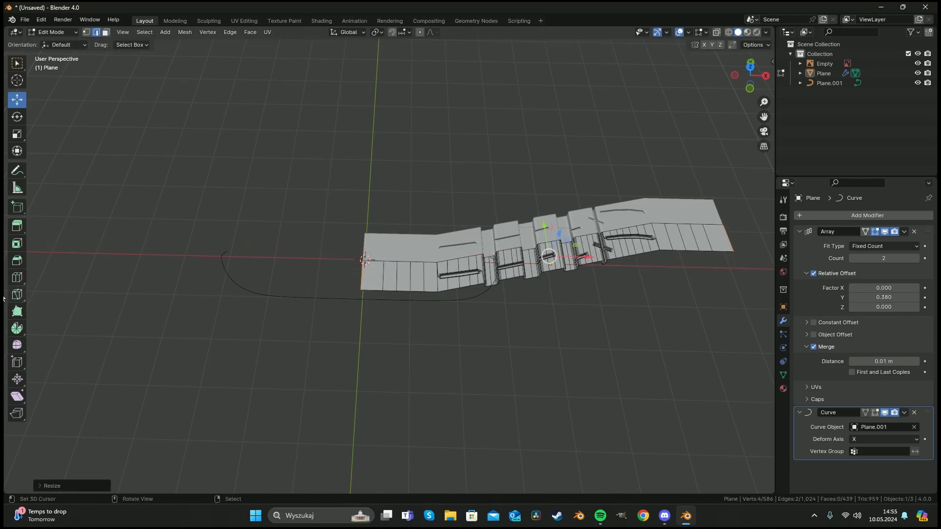
Add a loop cut near the left end of the tread strip.
key("Tab")
middle_click_drag(477, 281, 458, 332)
key("Tab")
key("alt+a")
key("ctrl+r")
left_click(376, 287)
left_click(376, 287)
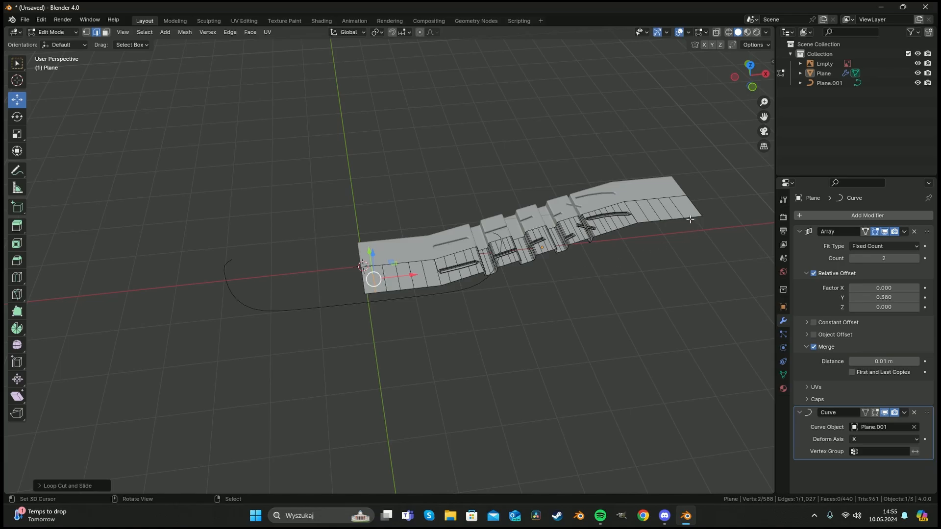
Apply Shade Auto Smooth to the tread object.
key("Tab")
middle_click_drag(460, 283, 441, 258)
left_click(426, 238)
right_click(425, 237)
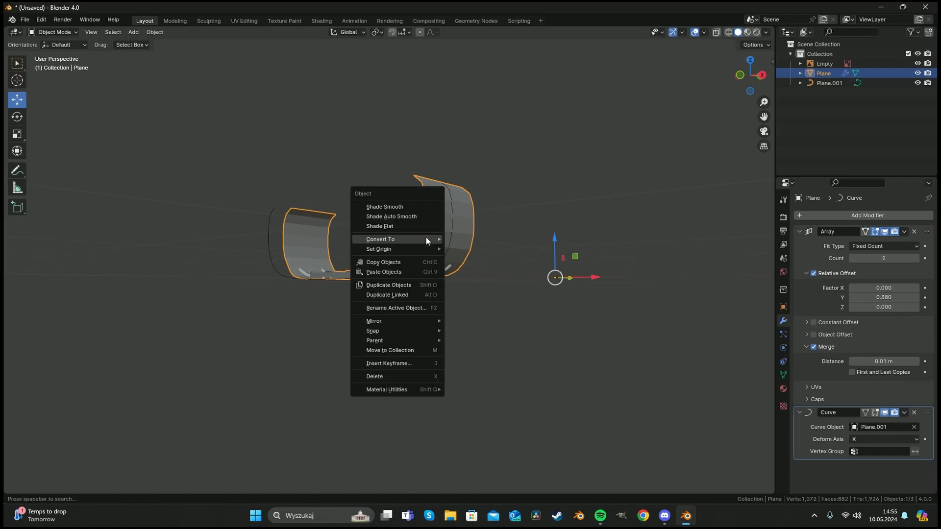
left_click(411, 217)
Inspect the tread mesh in edit mode from top and close-up views with X-ray on.
middle_click_drag(433, 235, 457, 289)
key("Tab")
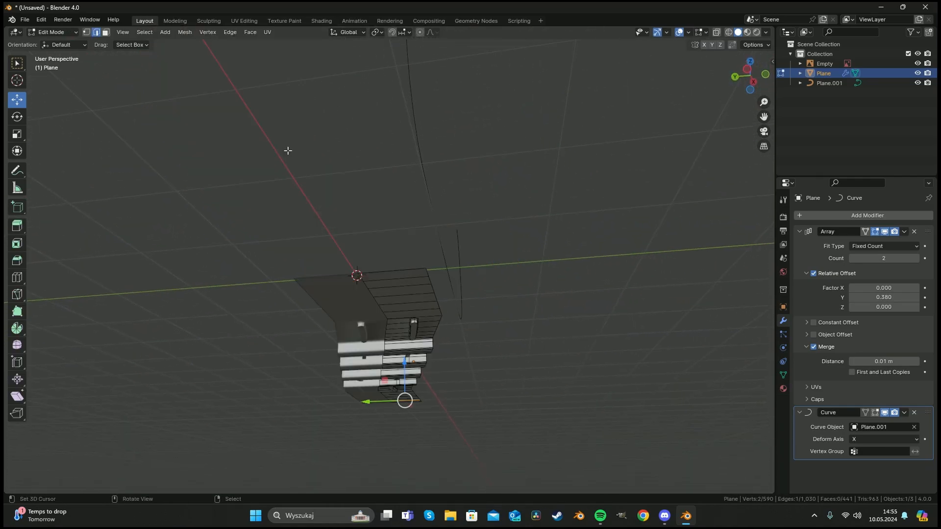
key("Tab")
middle_click_drag(333, 166, 291, 162)
right_click(349, 211)
key("Tab")
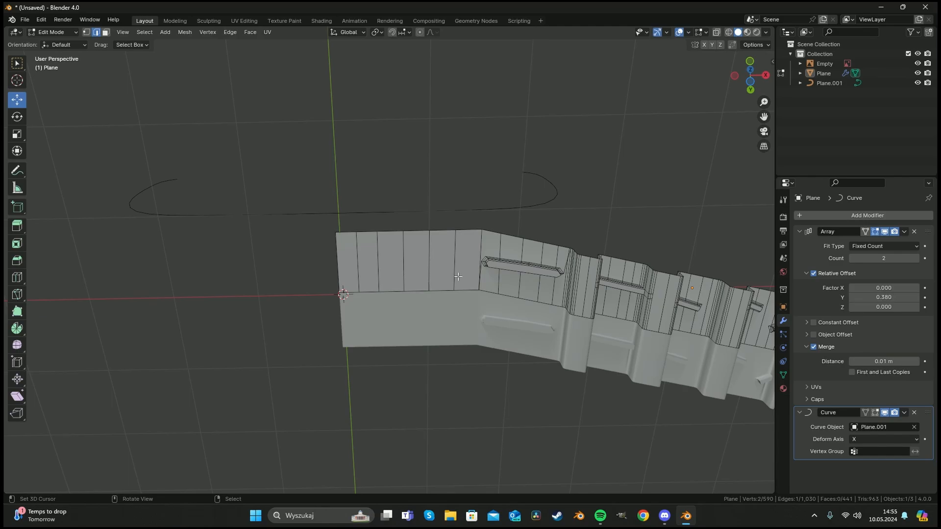
middle_click_drag(458, 276, 463, 162)
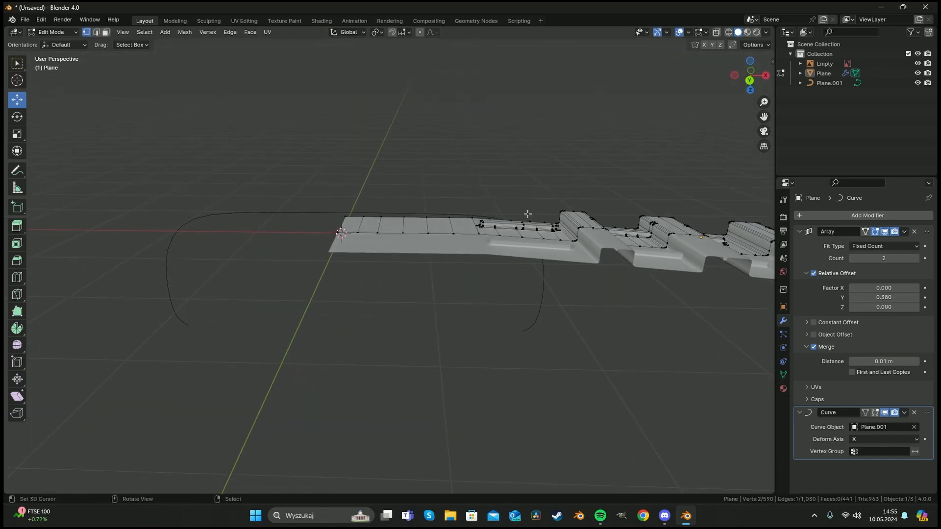
middle_click_drag(527, 214, 389, 320)
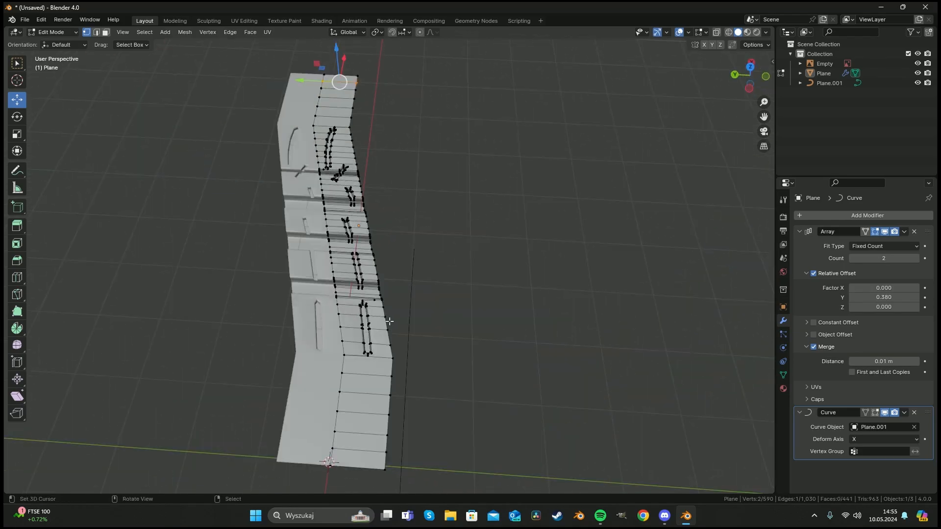
key("a")
key("KP_7")
scroll(343, 314, "up", 3)
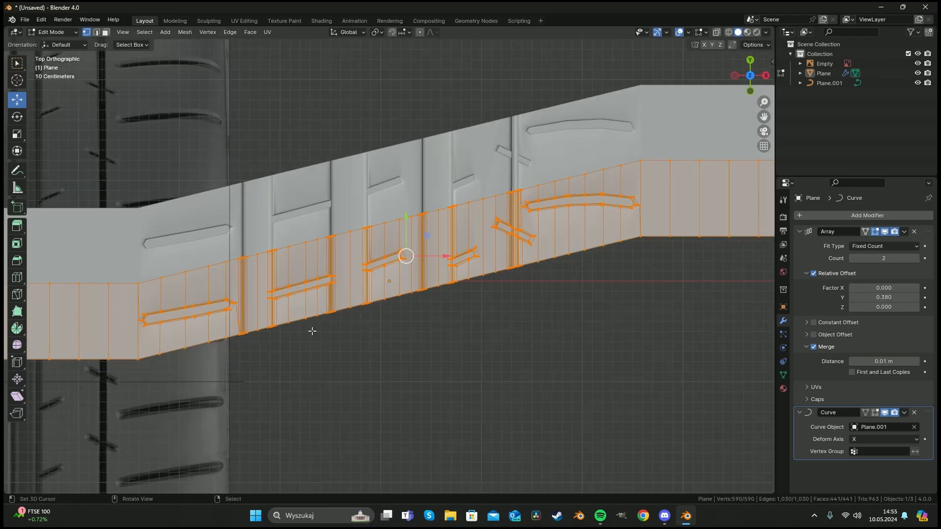
middle_click_drag(312, 331, 490, 289, "shift")
middle_click_drag(480, 298, 536, 257)
scroll(435, 237, "up", 3)
scroll(459, 297, "up", 4)
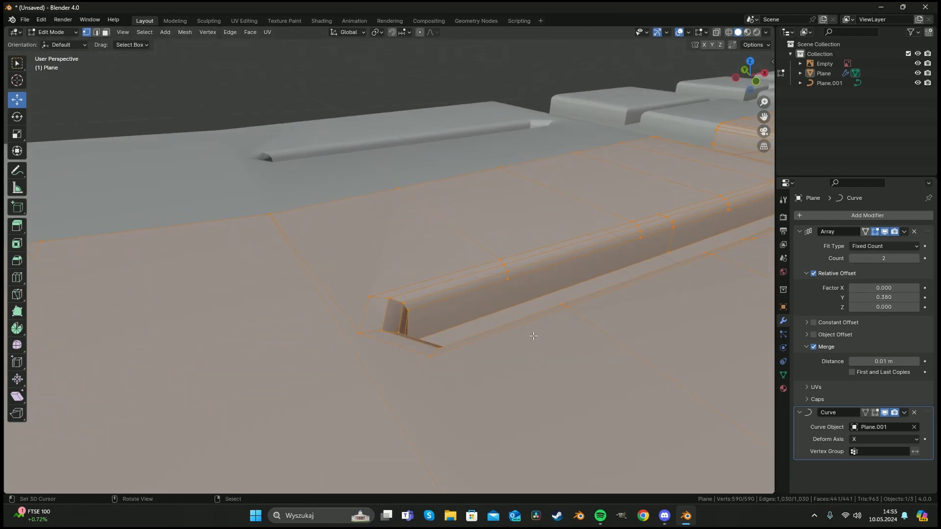
key("alt+z")
Select an edge at the end of a groove and move it up along Z.
middle_click_drag(533, 335, 505, 313)
key("alt+a")
left_click(351, 326)
key("Escape")
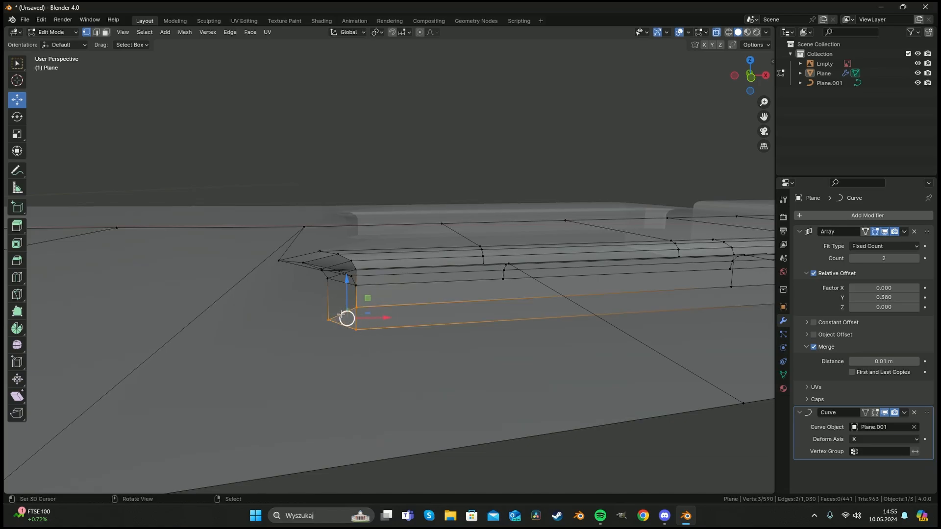
left_click_drag(347, 274, 349, 247)
Examine the groove edges up close before leaving edit mode.
middle_click_drag(512, 291, 204, 294, "shift")
scroll(304, 294, "down", 4)
middle_click_drag(441, 277, 211, 294, "shift")
middle_click_drag(399, 284, 180, 288, "shift")
middle_click_drag(502, 309, 493, 336)
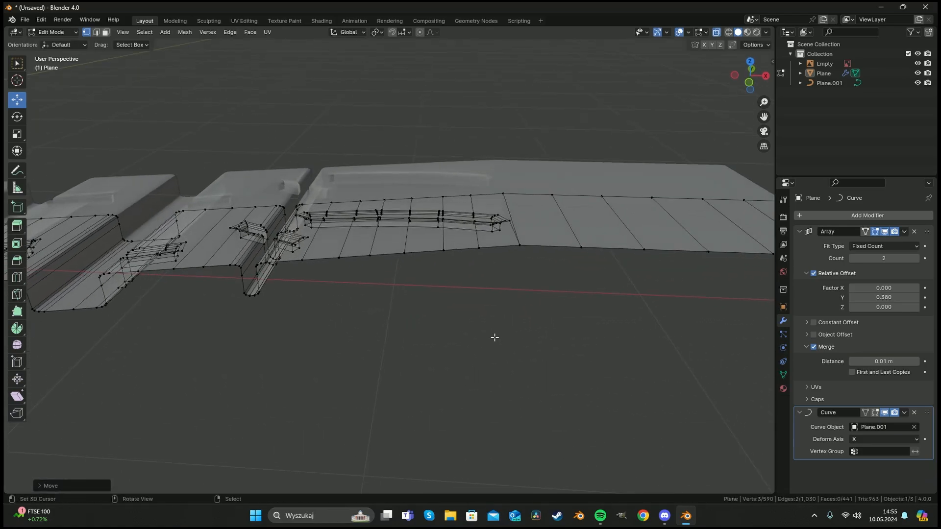
scroll(495, 335, "up", 2)
middle_click_drag(594, 196, 462, 240, "shift")
scroll(513, 217, "up", 2)
key("alt+a")
key("c")
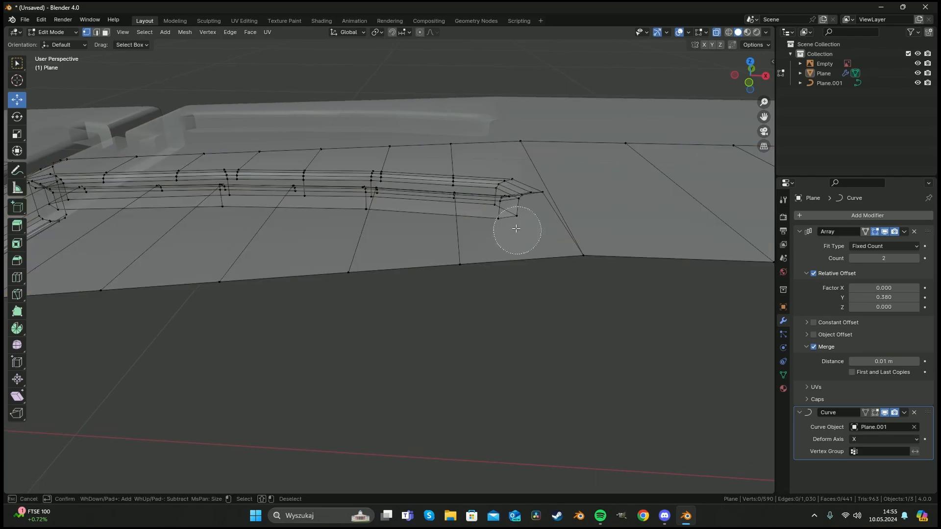
left_click_drag(507, 174, 506, 159)
scroll(485, 186, "down", 3)
key("Tab")
scroll(402, 237, "down", 10)
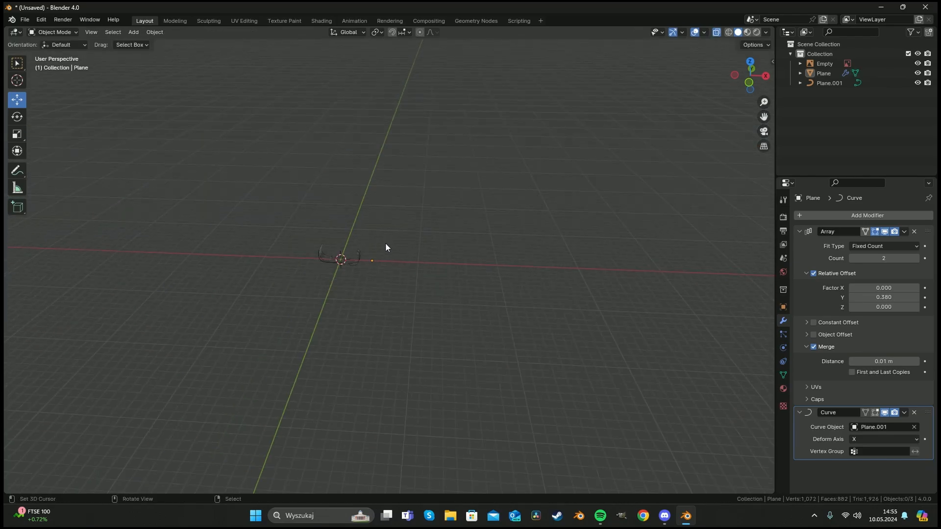
Frame the tread object and inspect it from several angles with X-ray off.
left_click(339, 258)
key("KP_Decimal")
middle_click_drag(410, 319, 433, 249)
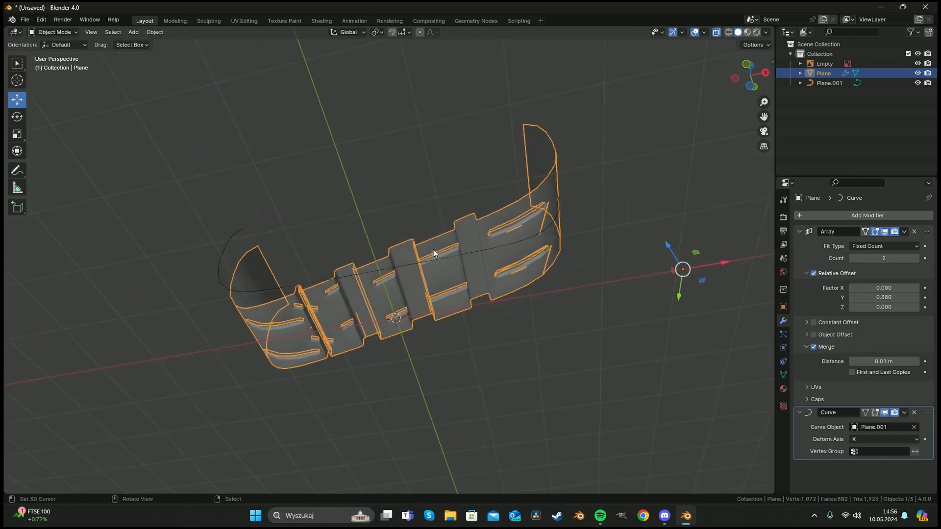
key("a")
key("alt+z")
middle_click_drag(506, 245, 463, 230)
scroll(463, 229, "up", 4)
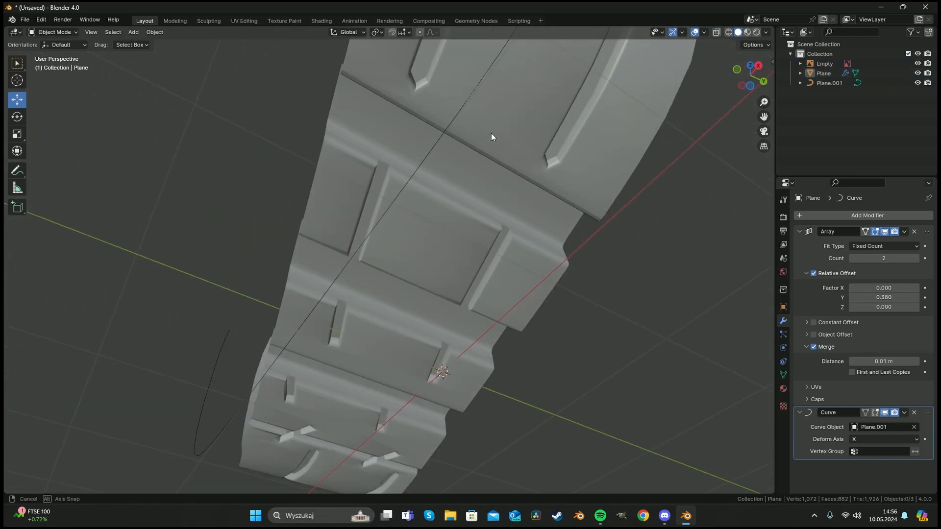
middle_click_drag(491, 133, 429, 201)
scroll(346, 241, "down", 5)
middle_click_drag(346, 241, 436, 315)
scroll(425, 275, "down", 3)
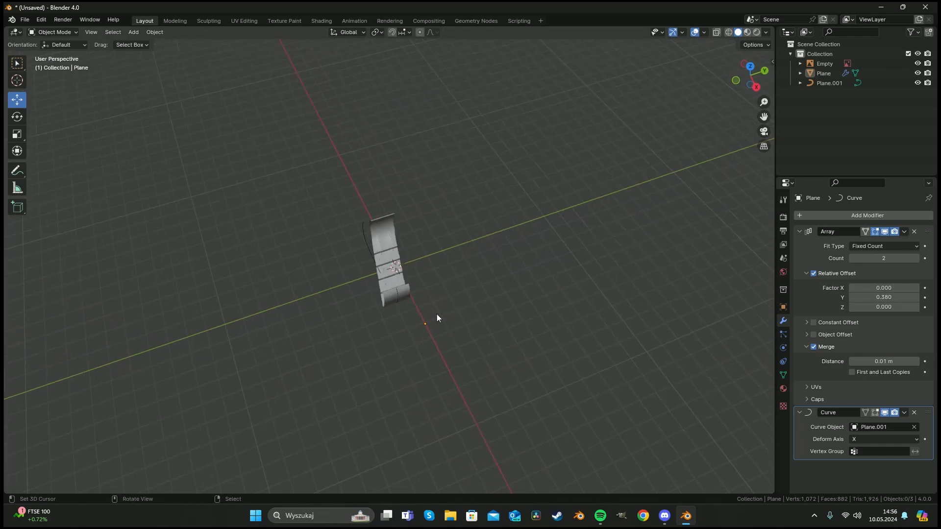
scroll(379, 276, "up", 5)
middle_click_drag(379, 275, 388, 252)
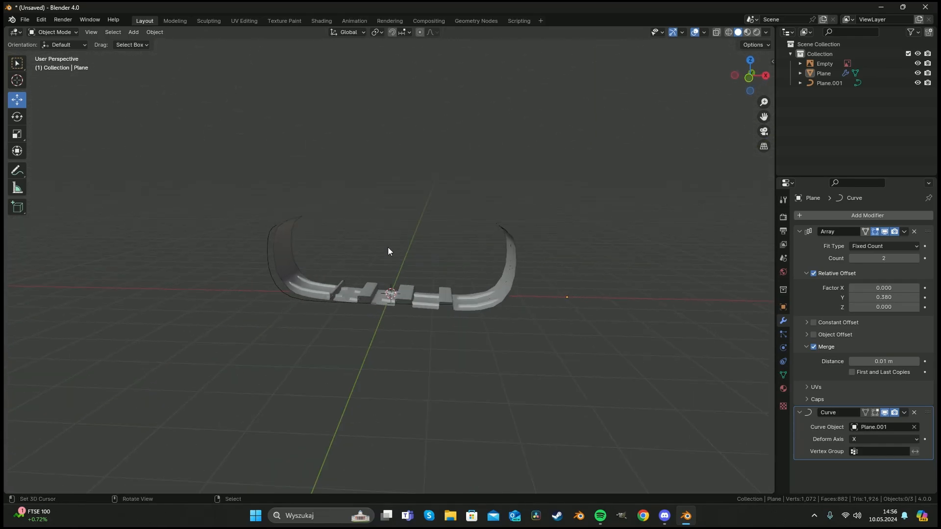
Apply the Curve modifier on the tread strip.
left_click(463, 297)
middle_click_drag(463, 297, 632, 309)
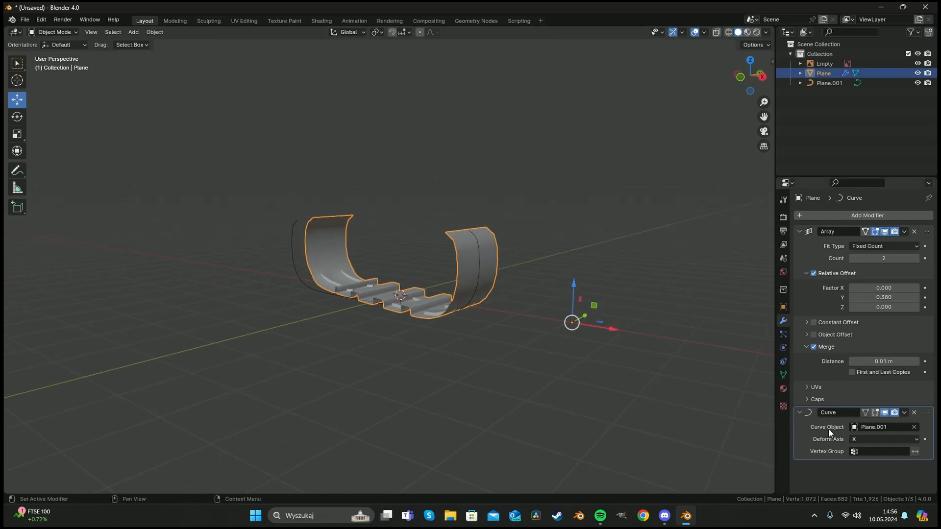
key("ctrl+a")
Set the Array modifier count to 50.
middle_click_drag(518, 284, 568, 277)
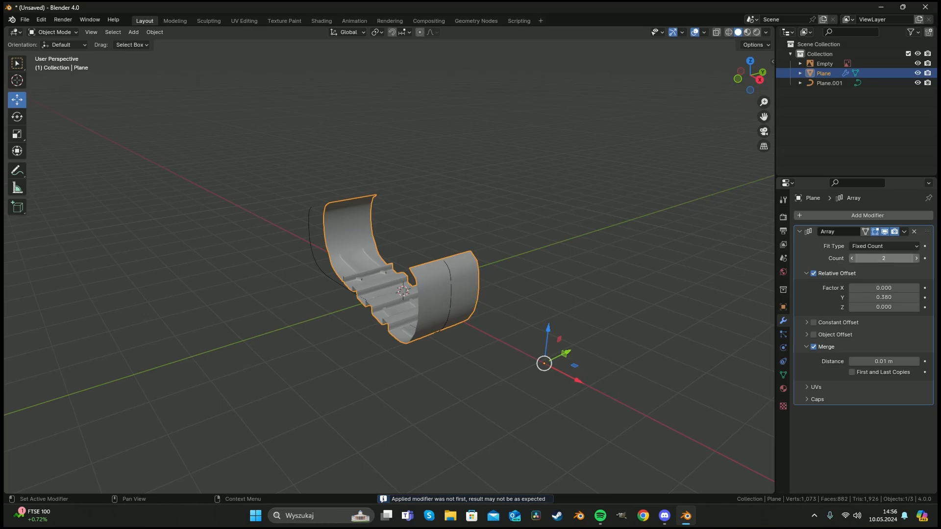
left_click_drag(884, 258, 906, 258)
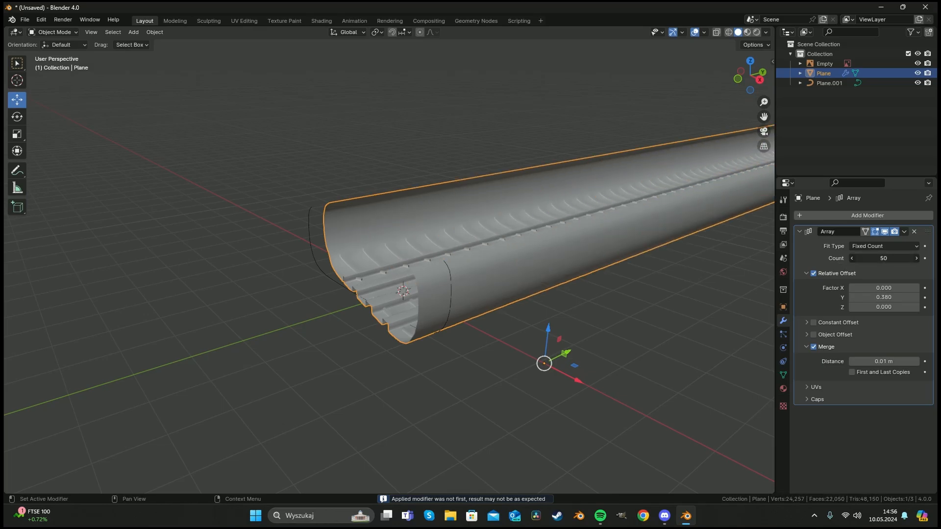
Delete the profile curve object.
scroll(577, 307, "down", 4)
left_click(357, 256)
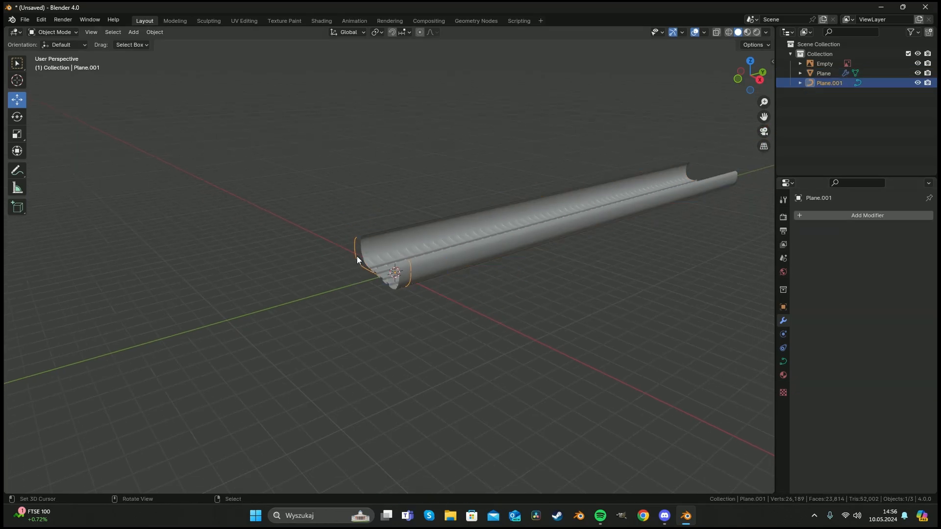
key("x")
left_click(357, 256)
Add a mesh circle at the 3D cursor and open its creation options.
key("shift+a")
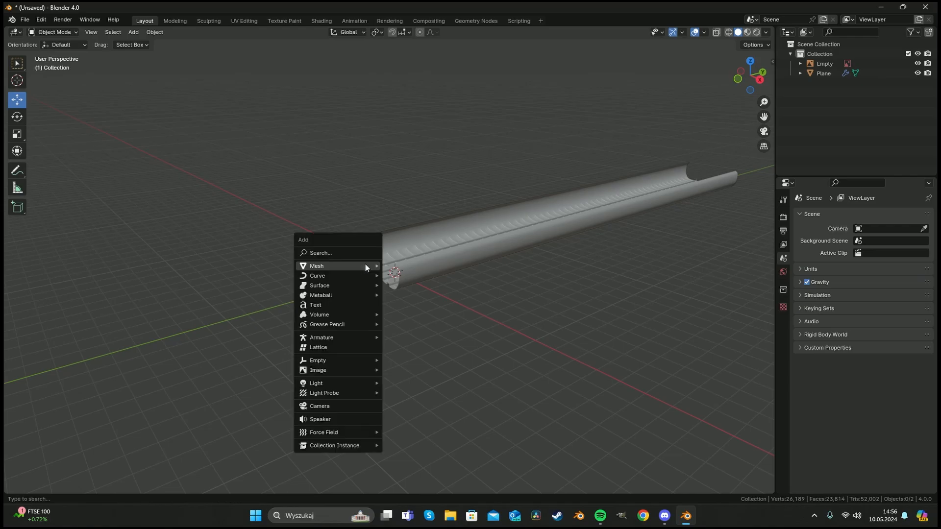
mouse_move(365, 262)
left_click(433, 280)
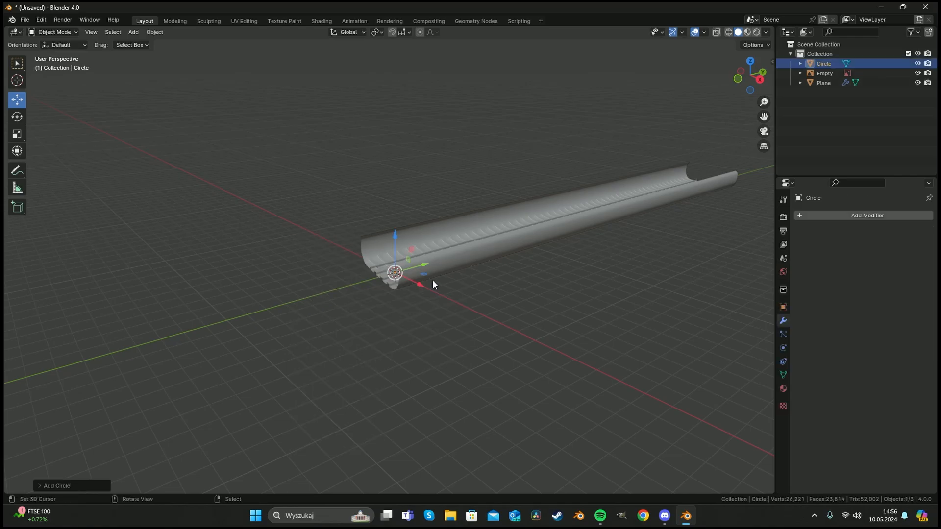
left_click(47, 485)
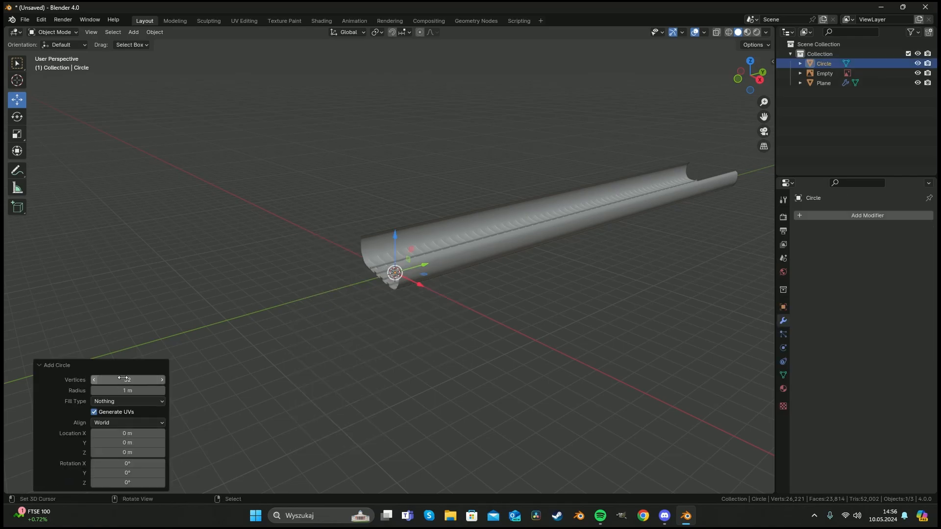
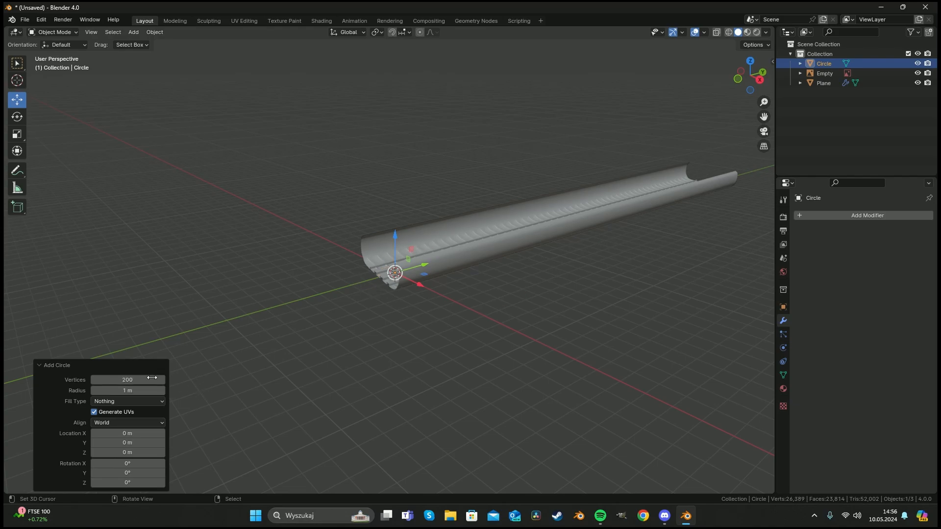
Rotate the new circle 90° around the Y axis.
middle_click_drag(363, 274, 426, 269)
key("r")
key("y")
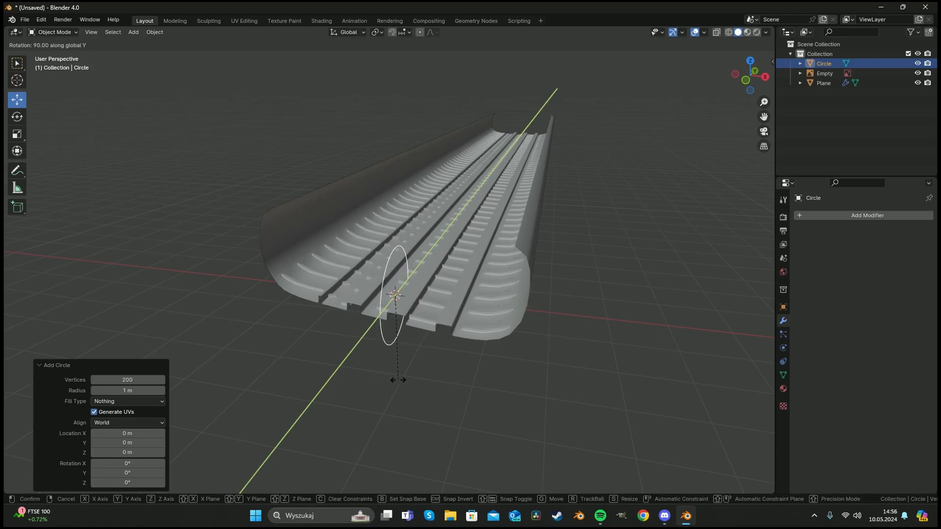
key("Return")
middle_click_drag(498, 278, 434, 284)
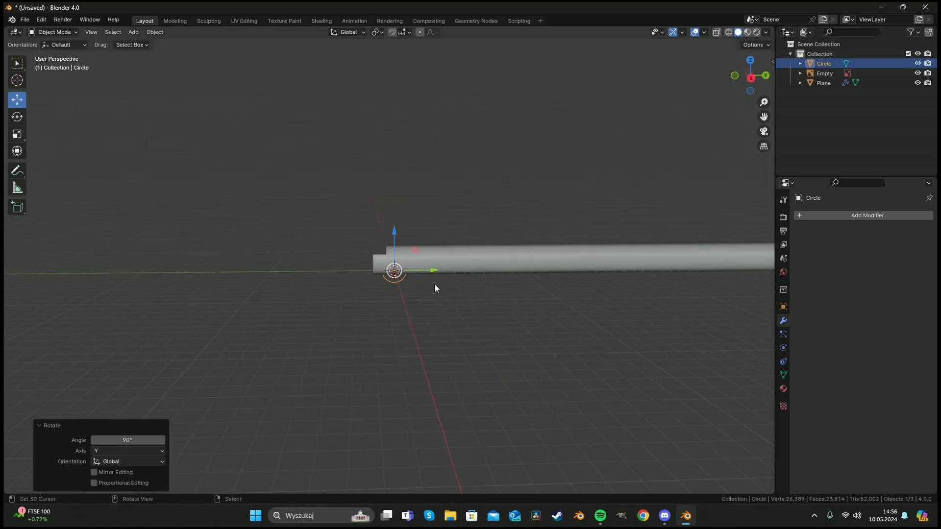
Scale the circle up to about 1.57.
key("s")
left_click(759, 365)
key("s")
left_click(567, 326)
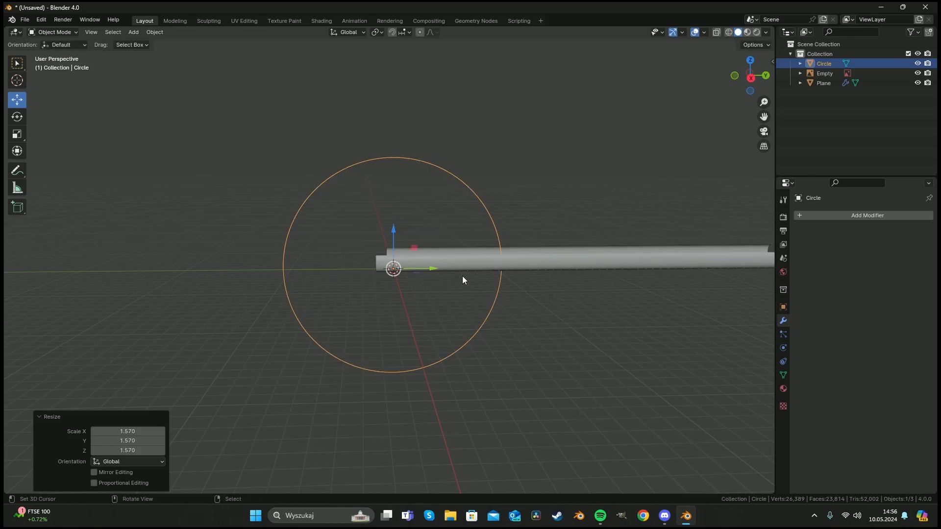
Convert the circle object to a curve.
key("w")
mouse_move(305, 316)
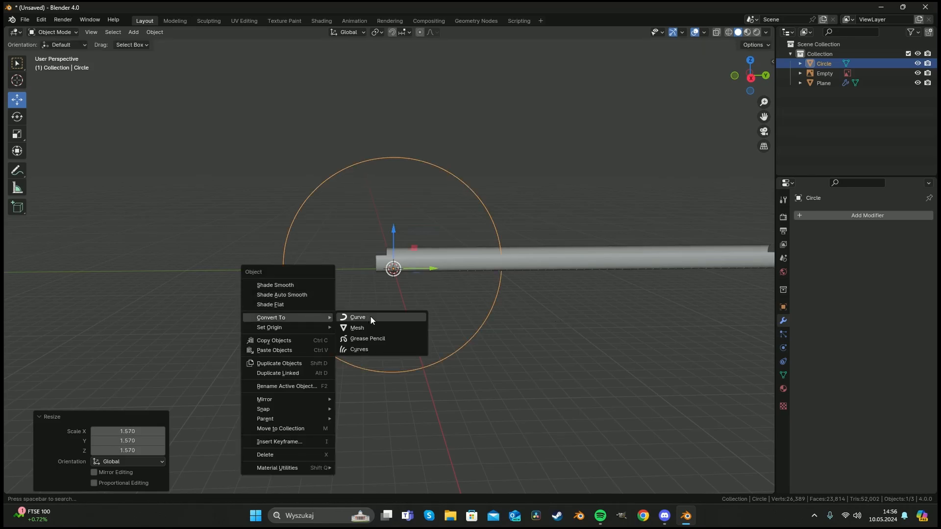
left_click(371, 319)
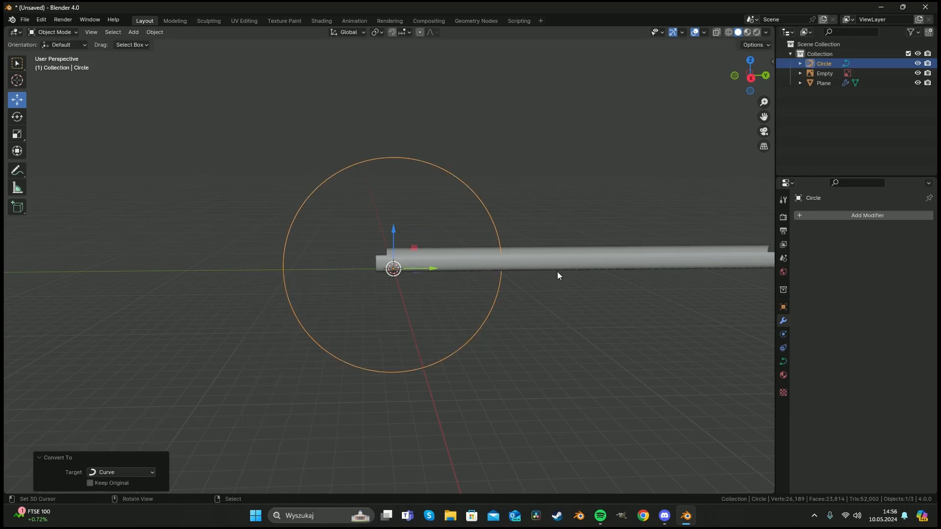
Select the tread band, add a Curve modifier and pick the Circle curve as its curve object.
left_click(559, 267)
left_click(854, 217)
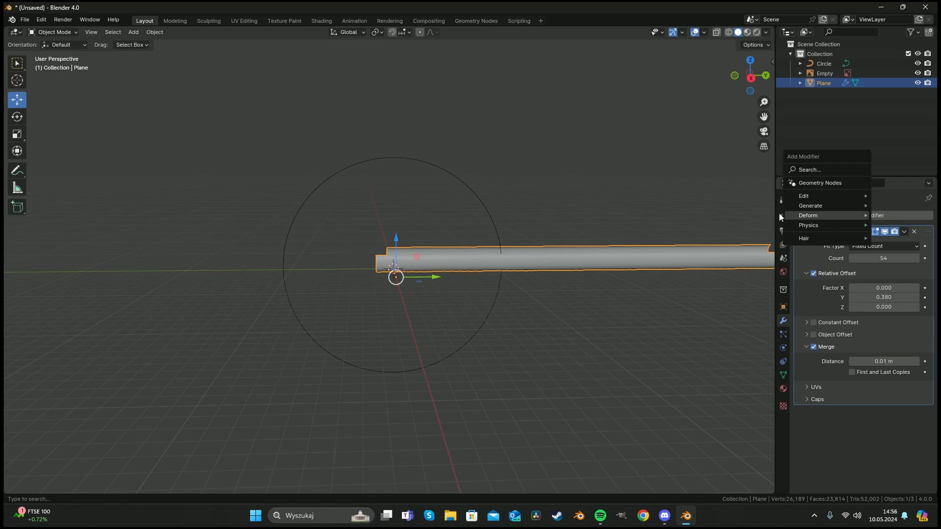
mouse_move(808, 215)
left_click(733, 233)
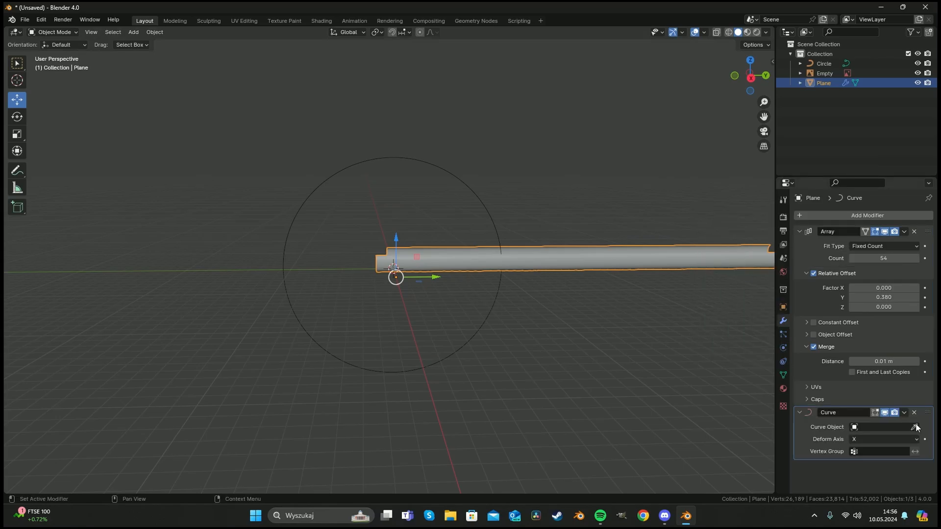
left_click(285, 242)
Try the Y deform axis on the Curve modifier.
middle_click_drag(313, 258, 551, 264)
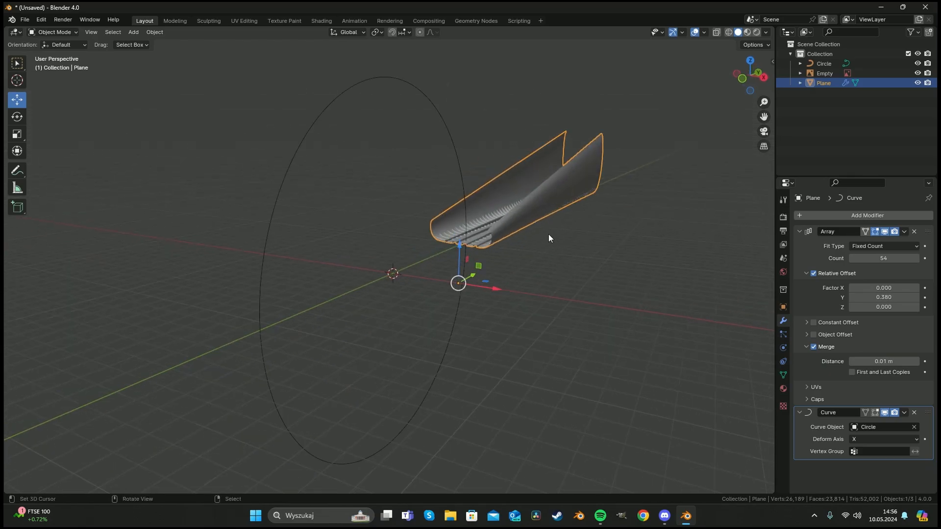
mouse_move(519, 231)
middle_mouse_down()
mouse_move(523, 246)
mouse_move(526, 216)
middle_mouse_up()
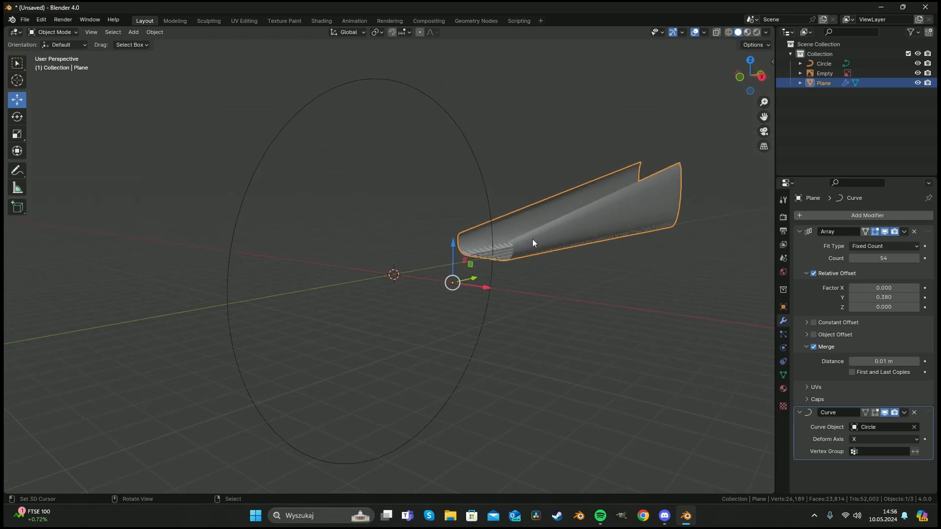
scroll(629, 247, "down", 7)
mouse_move(628, 249)
middle_mouse_down()
mouse_move(578, 255)
mouse_move(624, 259)
middle_mouse_up()
left_click(881, 440)
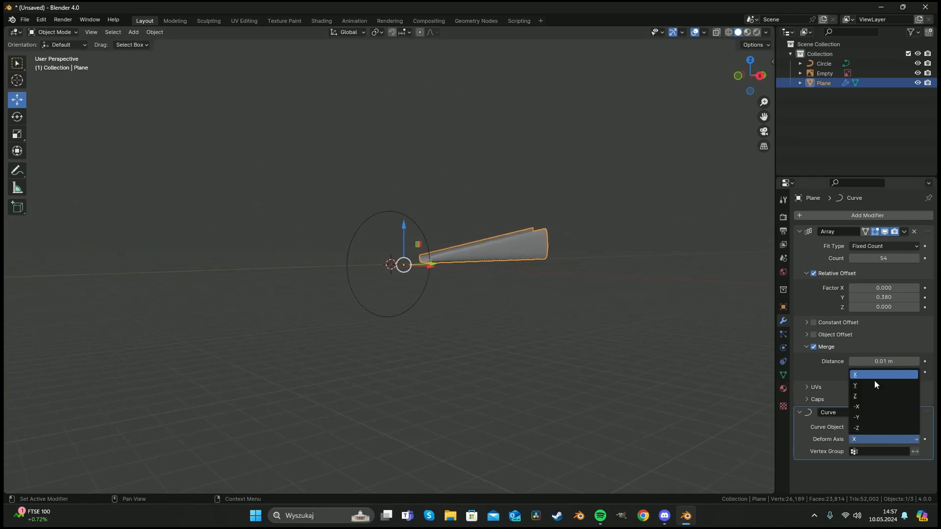
left_click(853, 440)
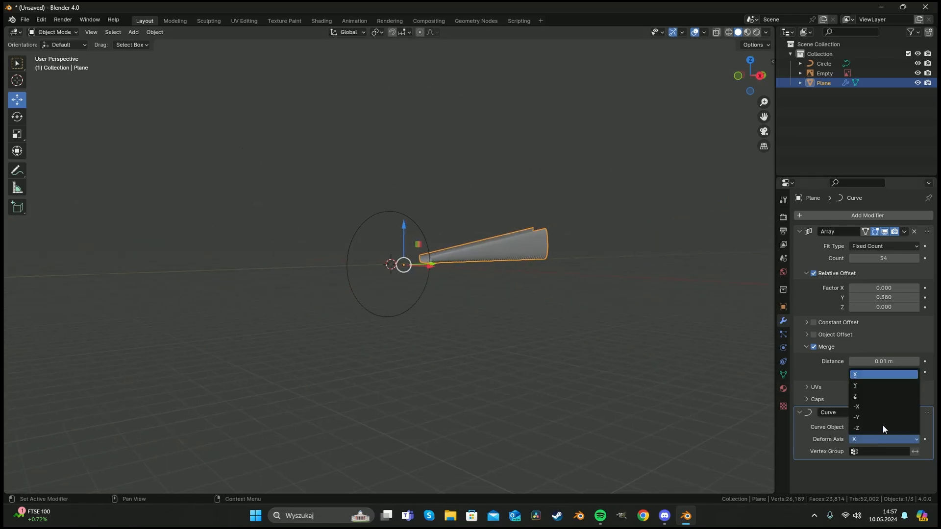
left_click(876, 385)
Cycle the Curve modifier's deform axis through Z and -X, settling on -Y.
scroll(419, 288, "up", 4)
middle_click_drag(439, 301, 423, 309)
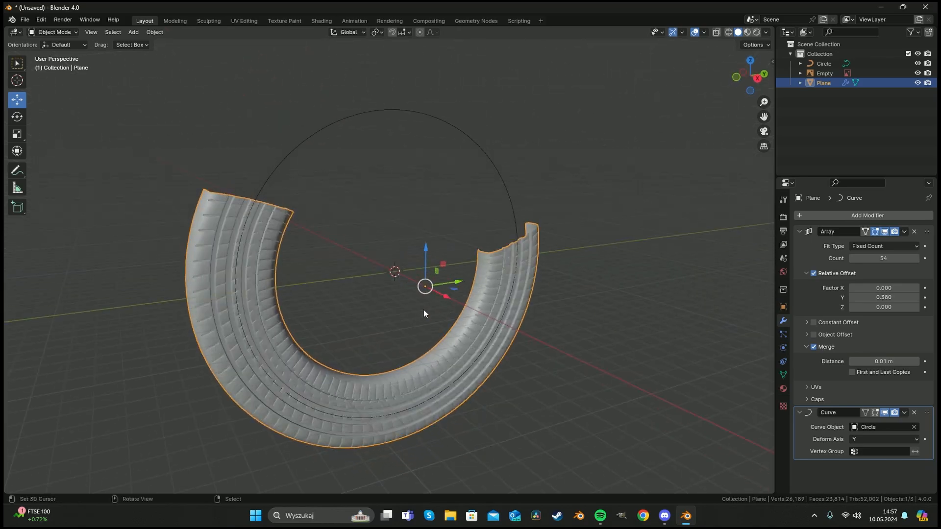
left_click(877, 437)
left_click(865, 396)
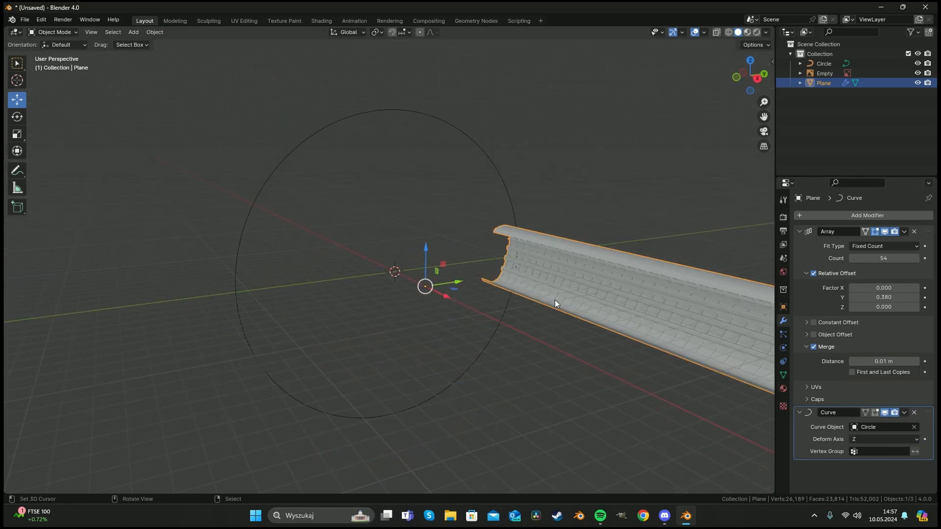
middle_click_drag(555, 300, 548, 292)
left_click(876, 439)
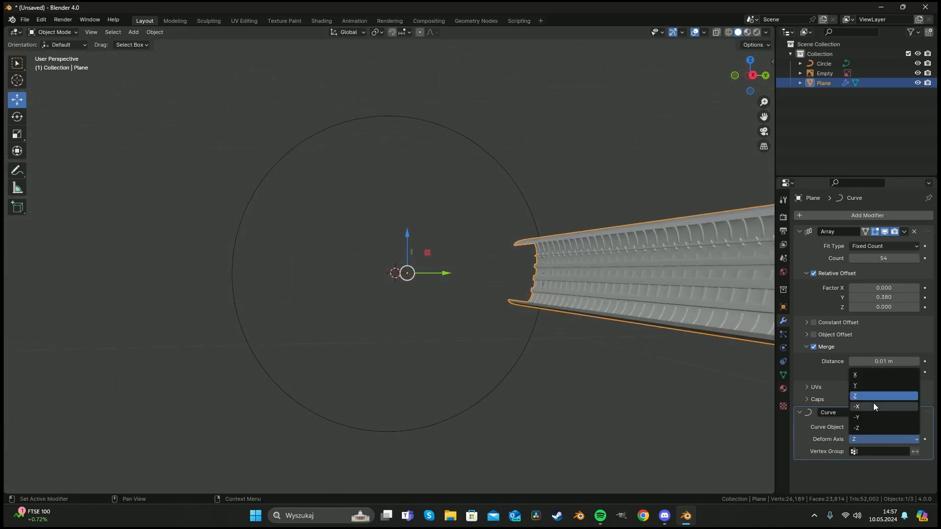
left_click(873, 404)
left_click(885, 439)
left_click(874, 416)
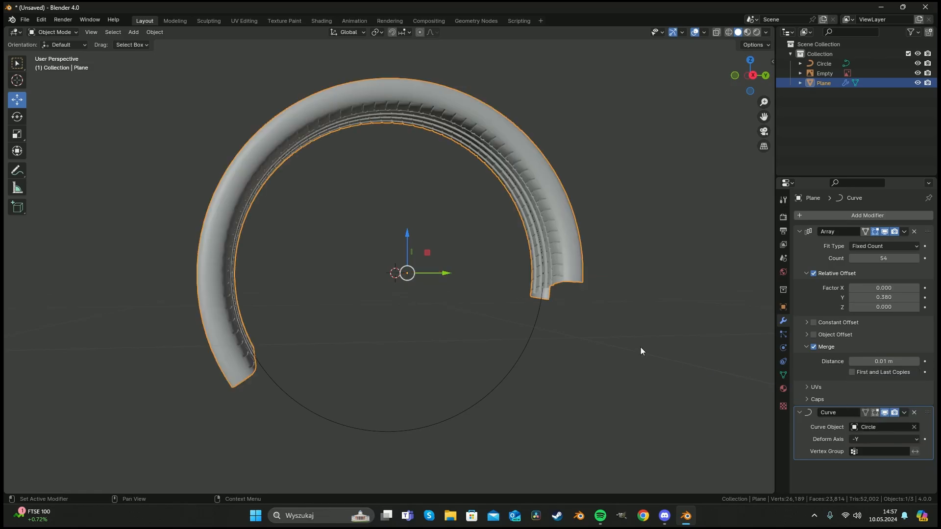
Try rotating the tread band around the Y axis.
middle_click_drag(640, 345, 426, 260)
scroll(463, 304, "up", 3)
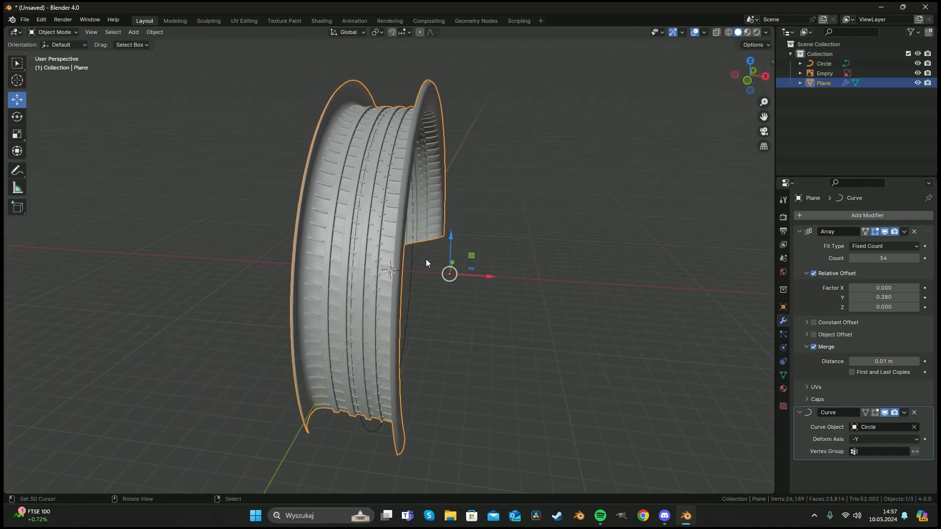
key("r")
key("y")
left_click(530, 296)
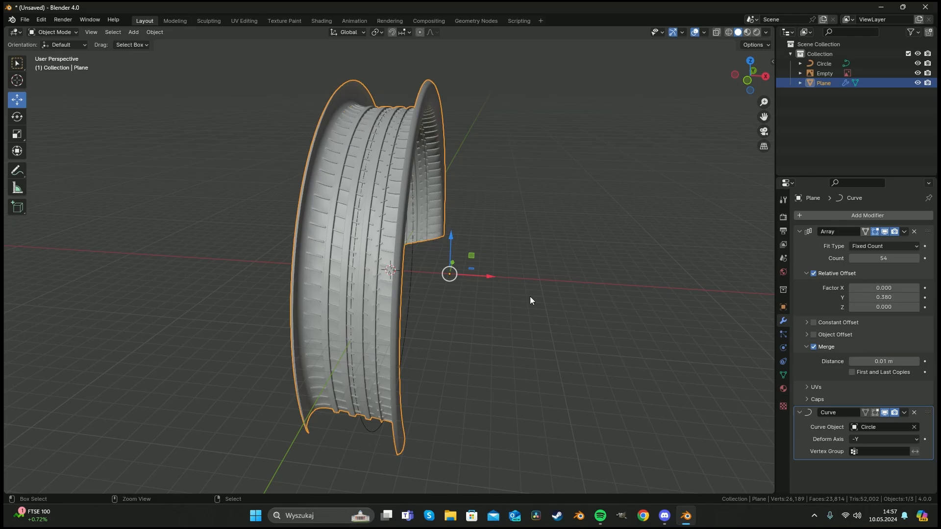
Set the tread band's origin to its geometry.
right_click(464, 273)
mouse_move(451, 284)
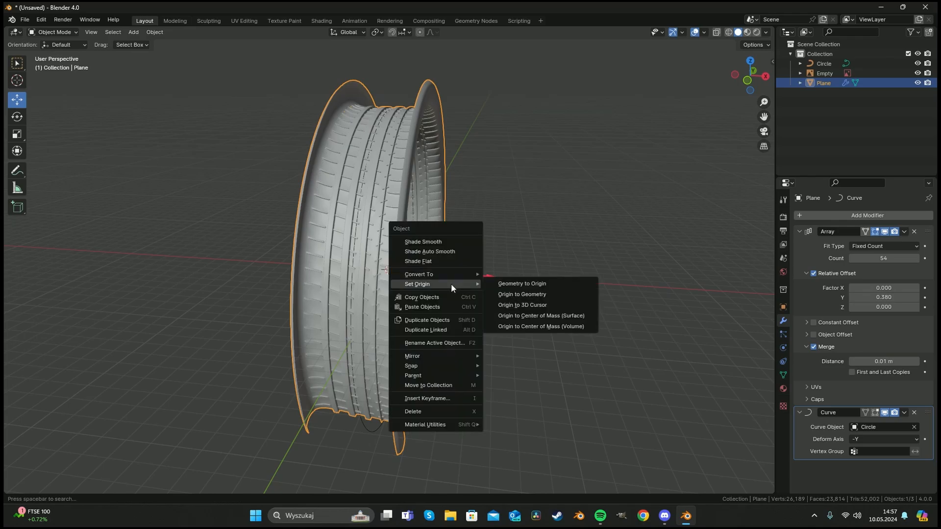
left_click(554, 293)
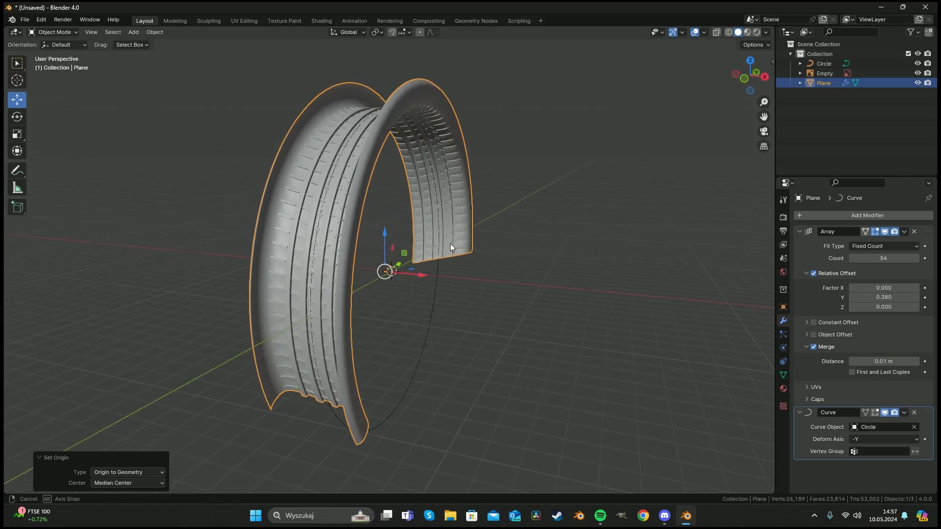
scroll(444, 250, "up", 3)
right_click(430, 235)
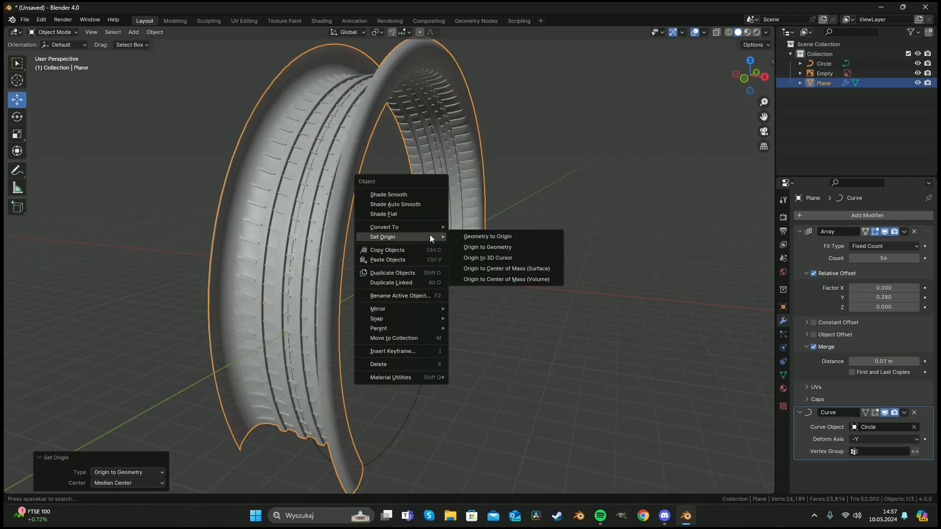
middle_click_drag(492, 309, 472, 248)
key("r")
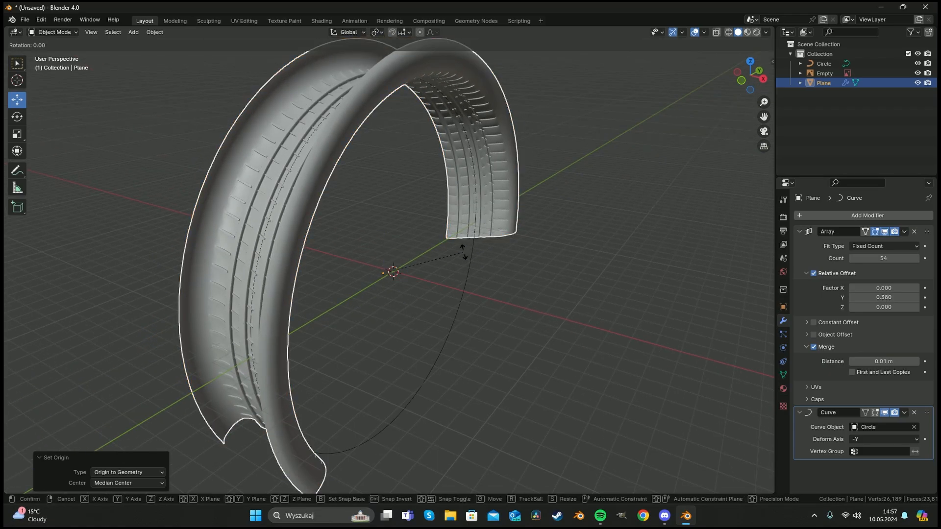
right_click(440, 264)
Rotate the tread band 180° around the Y axis.
key("r")
key("y")
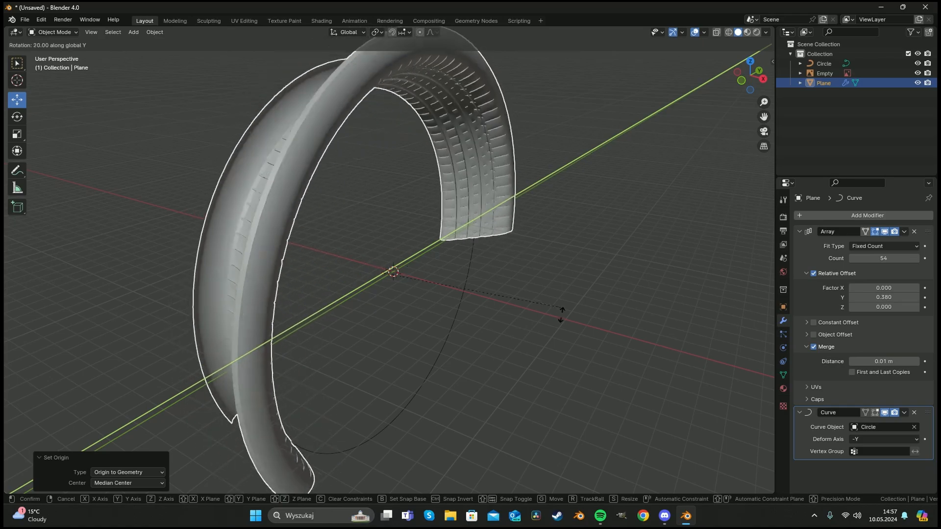
left_click(289, 281)
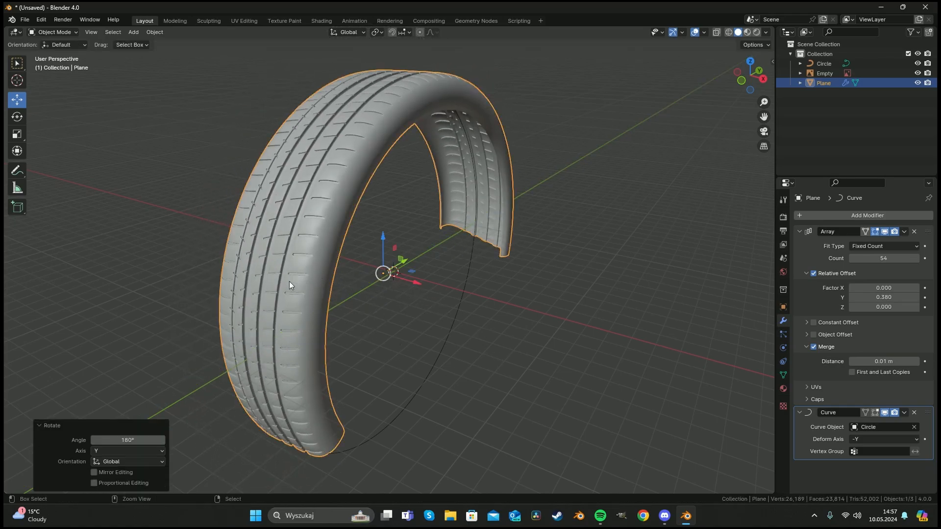
Select the circle curve and scale it down to about 0.88, then adjust its scale again.
middle_click_drag(341, 247, 328, 338)
left_click(491, 379)
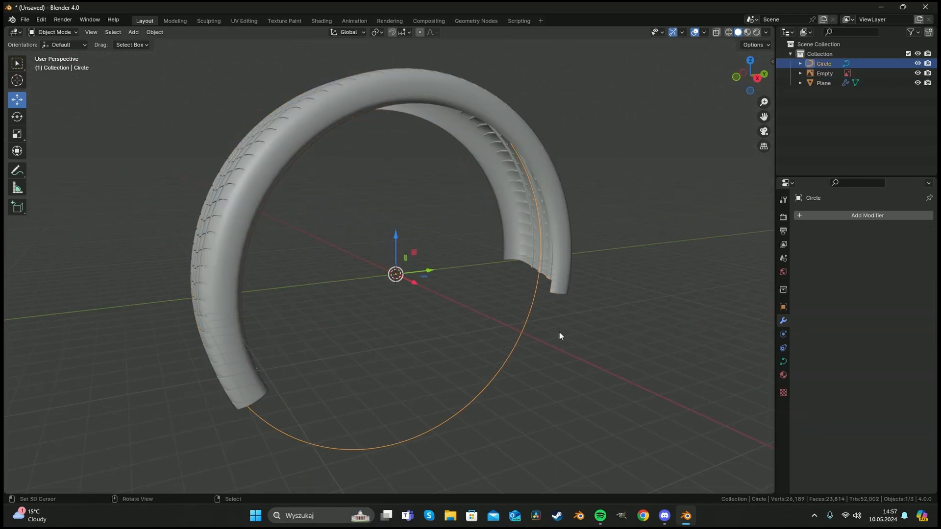
key("s")
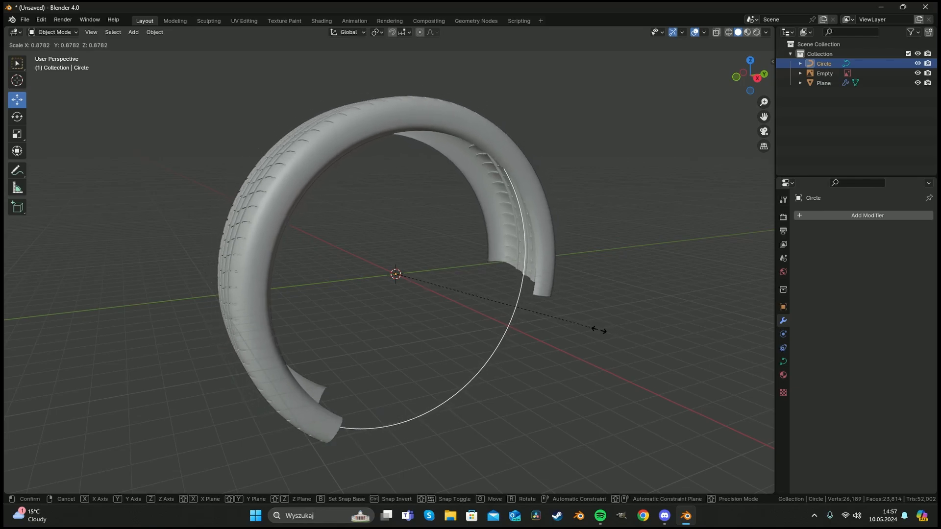
left_click(582, 329)
middle_click_drag(364, 253, 436, 303)
key("s")
left_click(515, 282)
Select the tread band and raise the Array modifier count to 68.
scroll(435, 300, "up", 5)
middle_click_drag(418, 260, 459, 305)
scroll(424, 218, "down", 5)
left_click(543, 244)
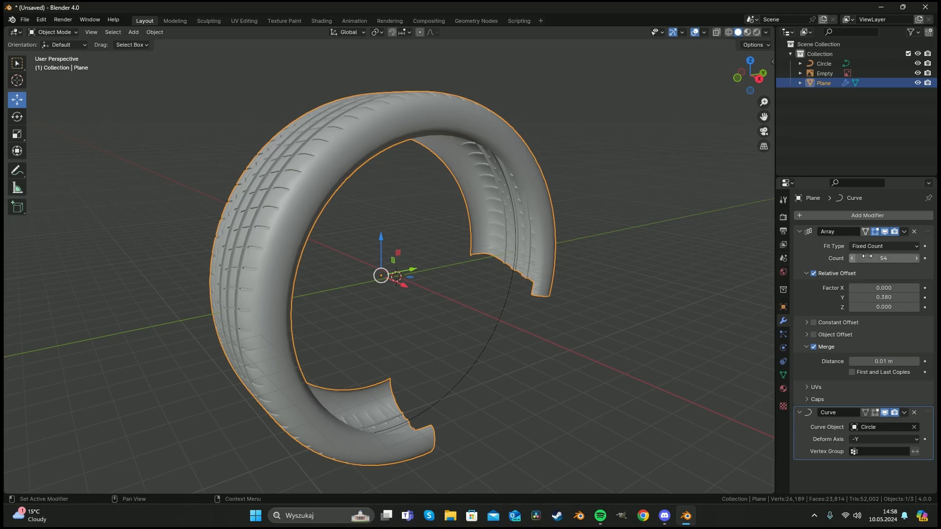
left_click_drag(867, 256, 889, 257)
middle_click_drag(663, 260, 554, 231)
scroll(634, 228, "up", 4)
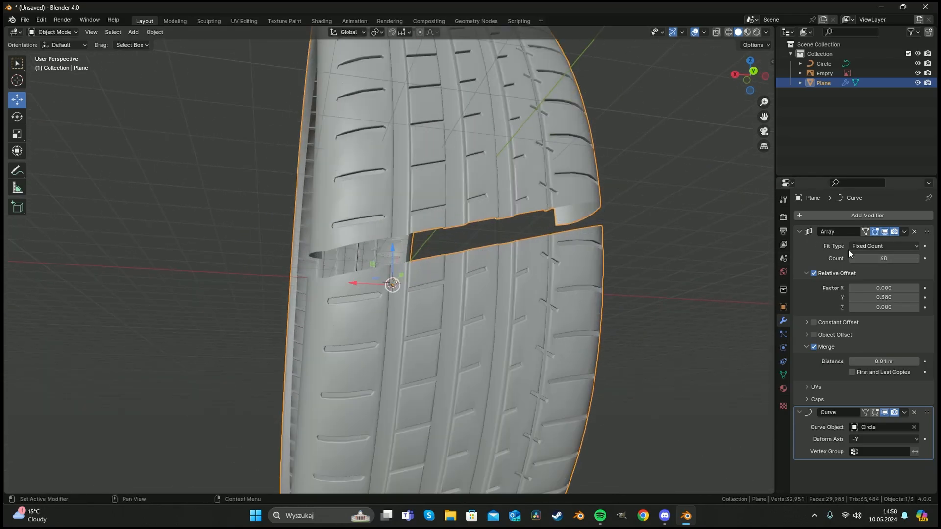
Scale the tread band to about 1.01 and the circle curve to about 1.02 to close the ring's gap.
key("s")
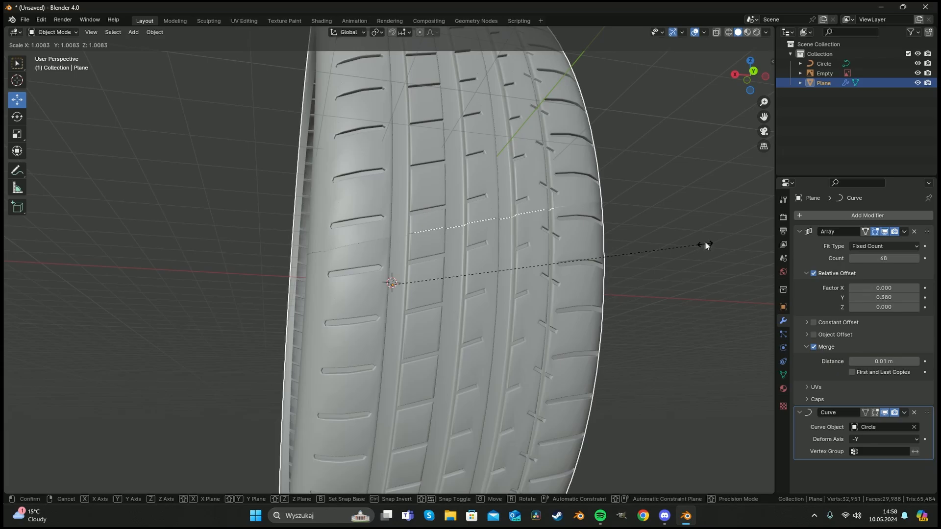
left_click(705, 242)
middle_click_drag(302, 222, 313, 232)
left_click(313, 233)
key("s")
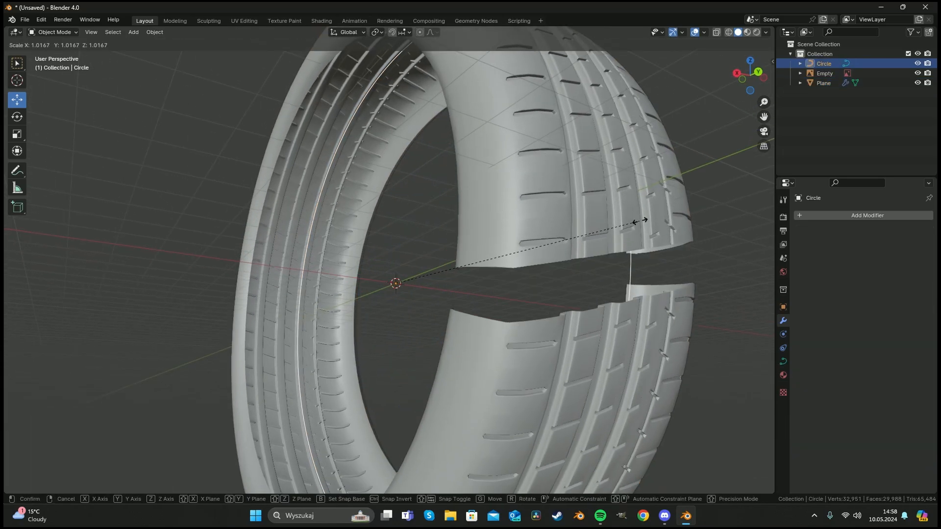
left_click(637, 220)
Select the tread band and enable First and Last Copies in the Array modifier's merge settings.
middle_click_drag(616, 227, 603, 228)
left_click(604, 228)
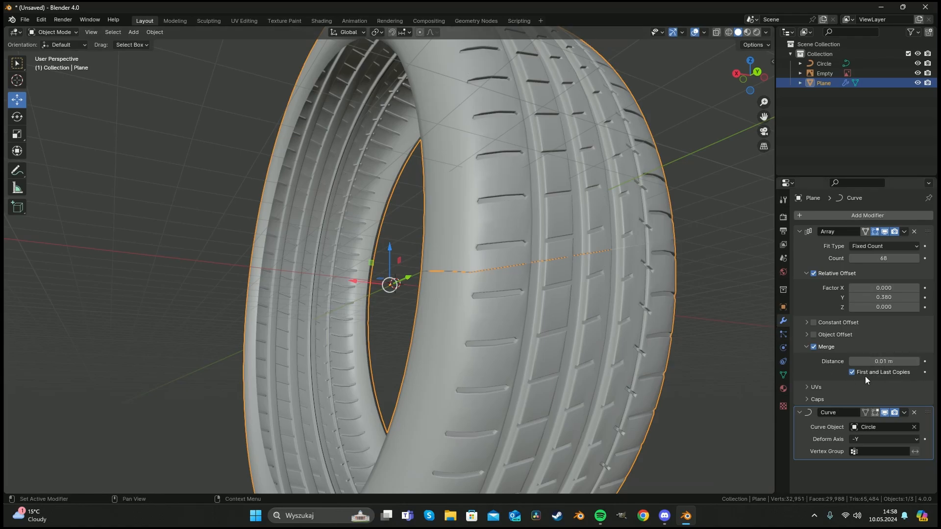
middle_click_drag(572, 287, 672, 276)
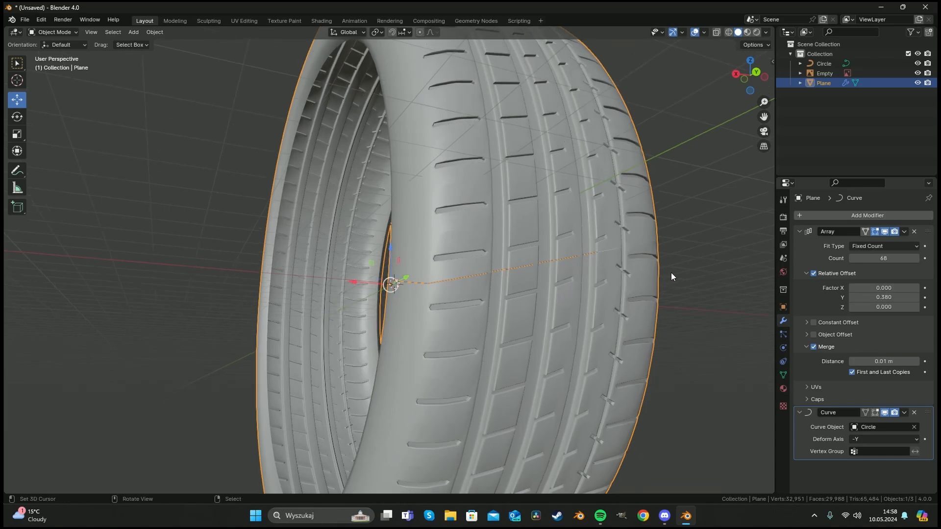
key("s")
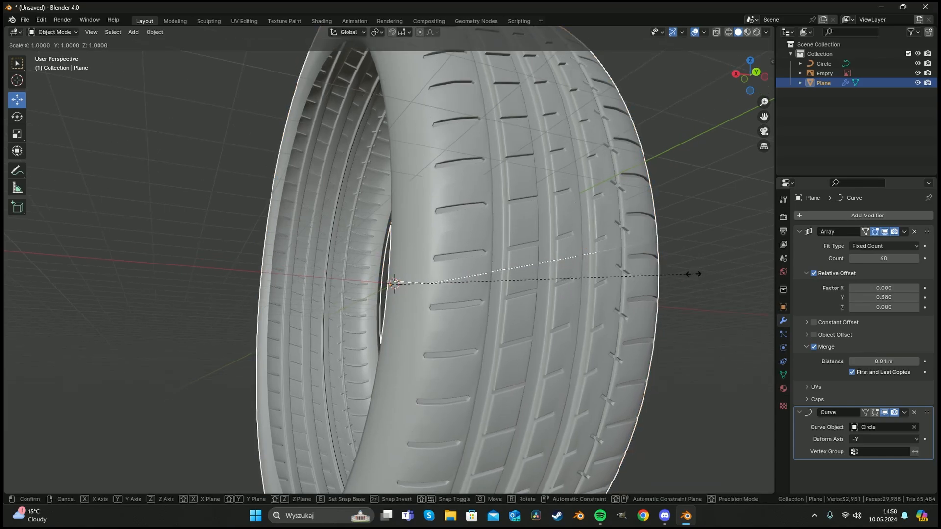
left_click(694, 273)
key("alt+a")
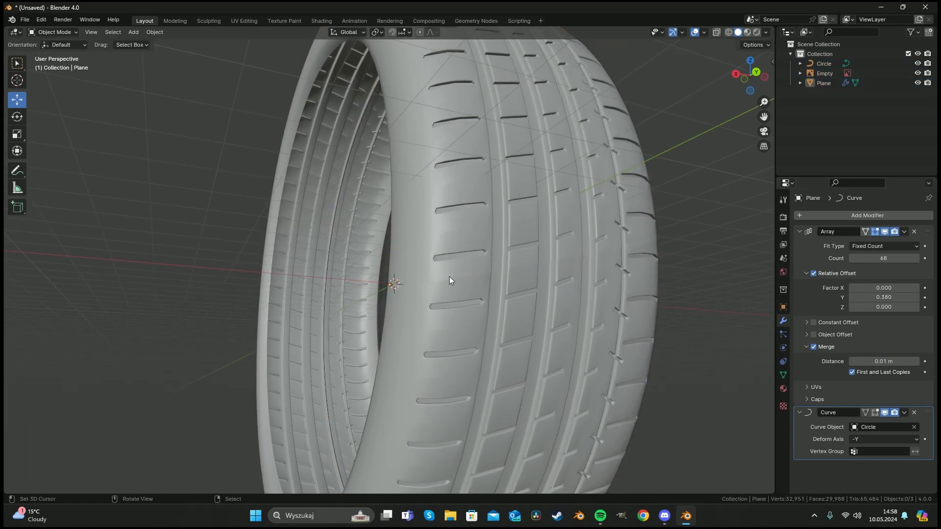
Select the tread band and scale it along X to about 1.116 to widen the tire.
scroll(449, 279, "down", 7)
middle_click_drag(363, 241, 458, 267)
scroll(430, 263, "up", 5)
left_click(458, 267)
key("s")
key("x")
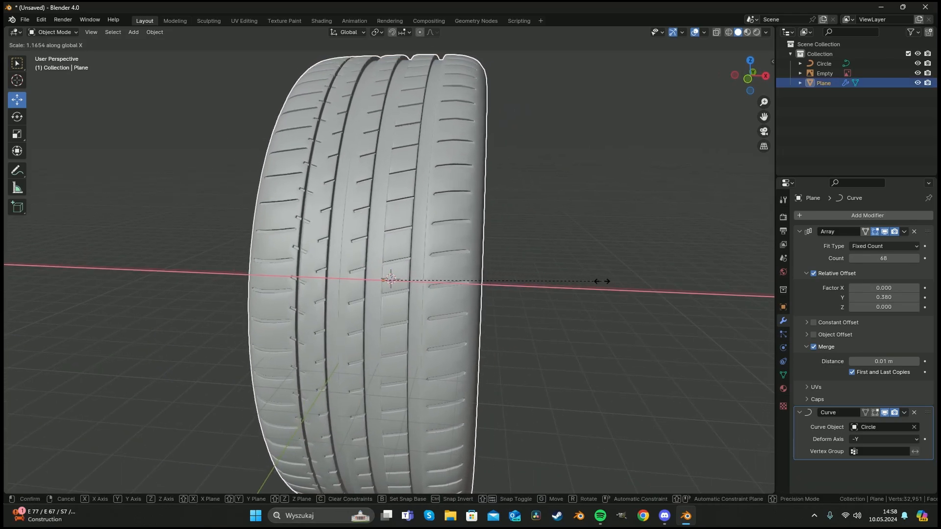
left_click(592, 278)
middle_click_drag(591, 278, 408, 263)
scroll(521, 256, "down", 5)
scroll(411, 269, "up", 4)
scroll(410, 269, "down", 1)
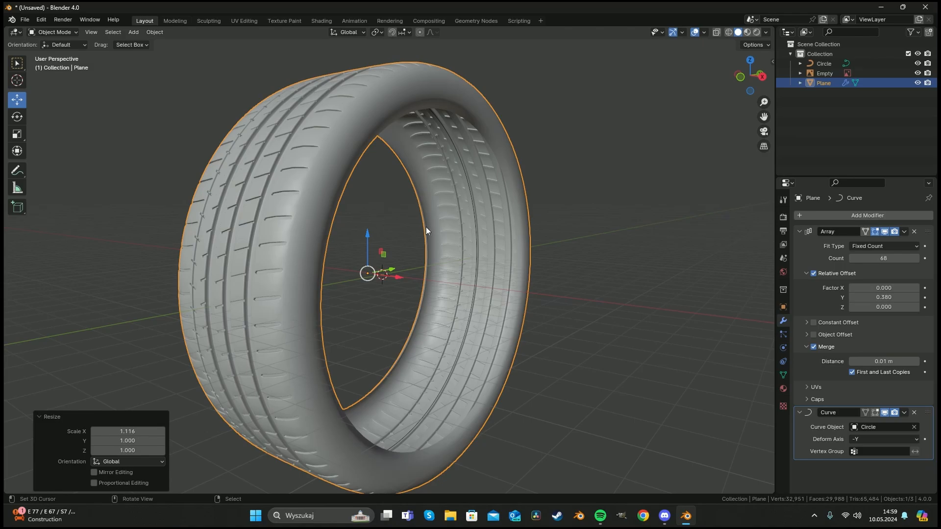
left_click(392, 236)
scroll(378, 269, "down", 3)
key("z")
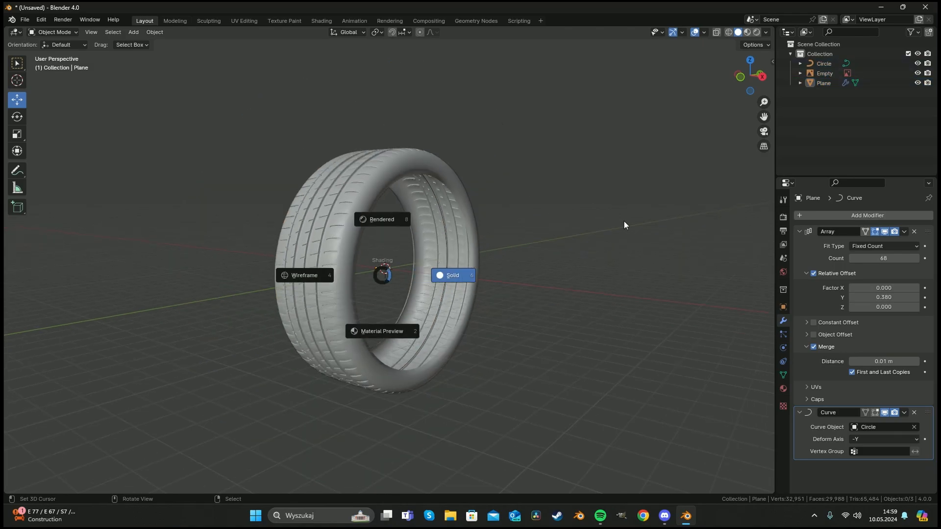
left_click(533, 275)
Save the file to the Desktop as tire thread.
key("ctrl+s")
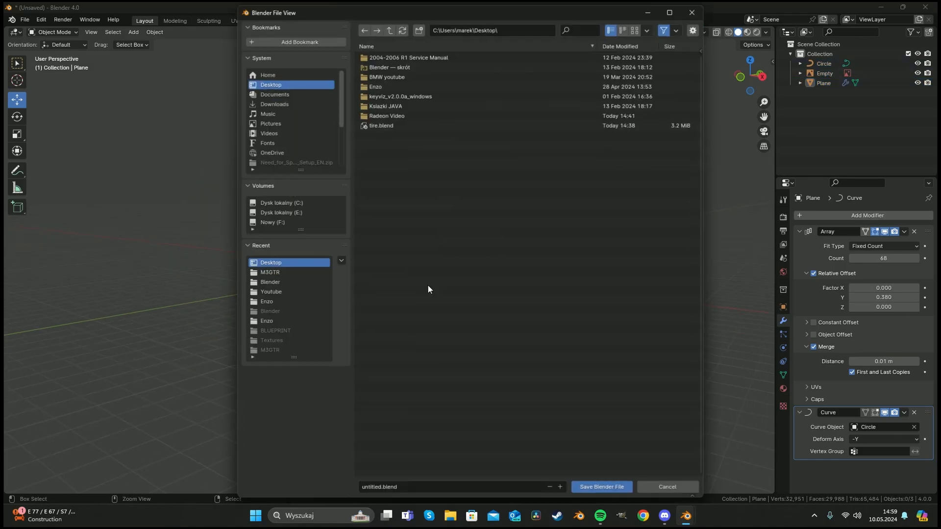
left_click(289, 95)
left_click(289, 88)
left_click(438, 486)
type("tire thread")
key("Return")
left_click(605, 483)
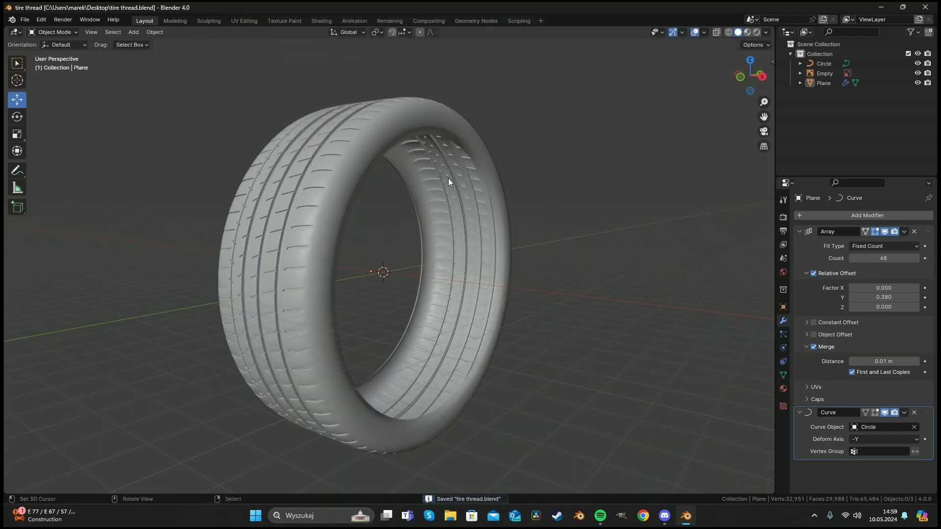
Apply the Array and Curve modifiers to the tread band.
key("ctrl+a")
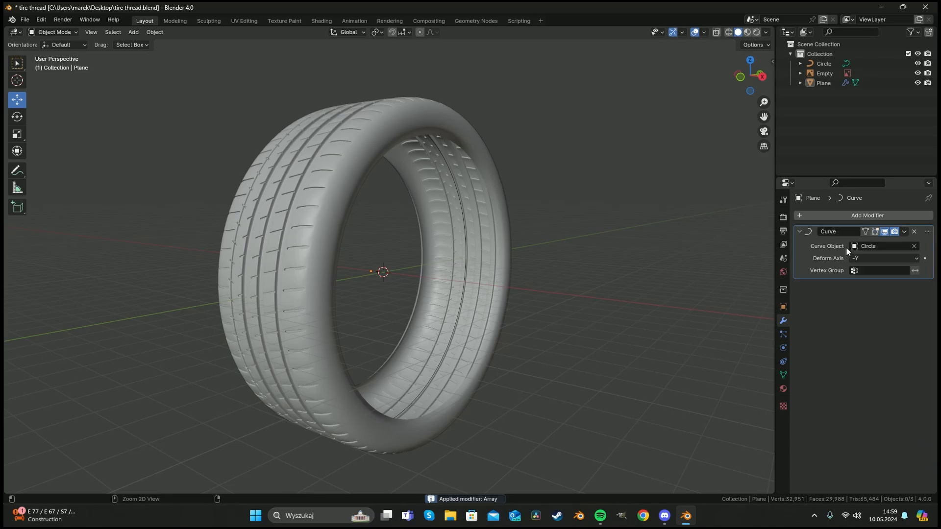
key("ctrl+a")
middle_click_drag(469, 227, 533, 302)
left_click(539, 305)
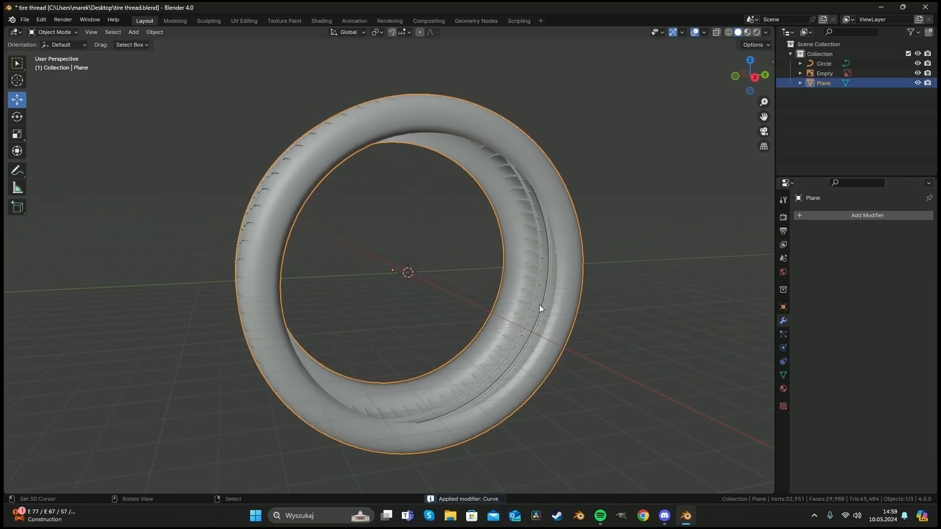
Delete the circle curve.
left_click(540, 304)
key("x")
left_click(540, 305)
In Edit Mode, select all of the tire's vertices and merge them by distance at 0.0101 m.
left_click(566, 271)
key("Tab")
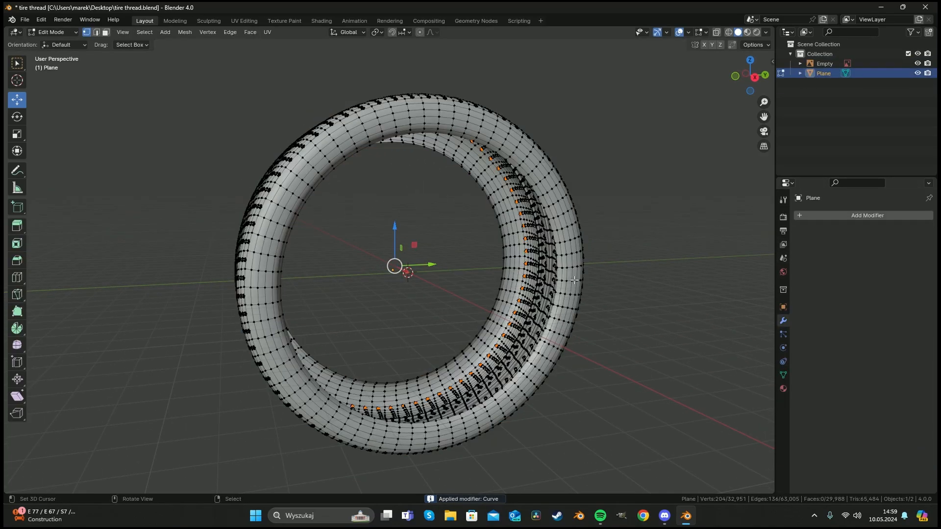
key("a")
right_click(571, 280)
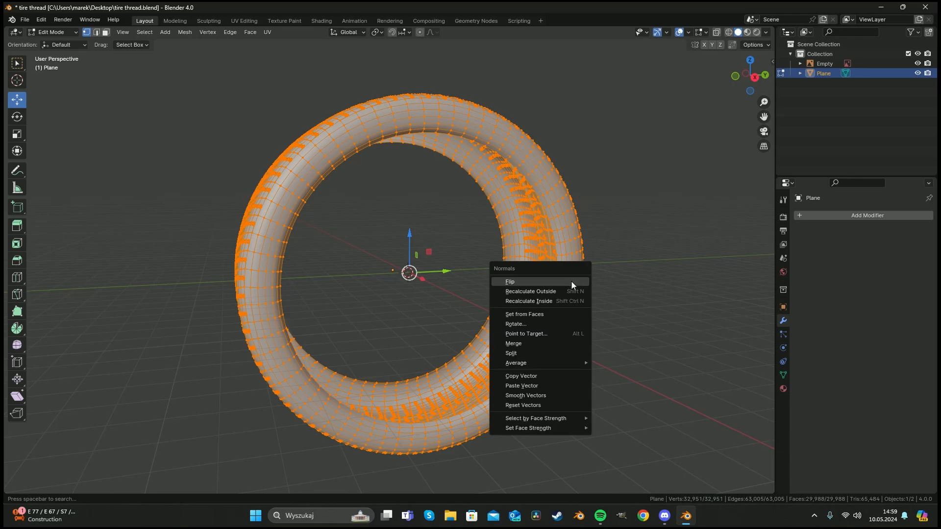
key("m")
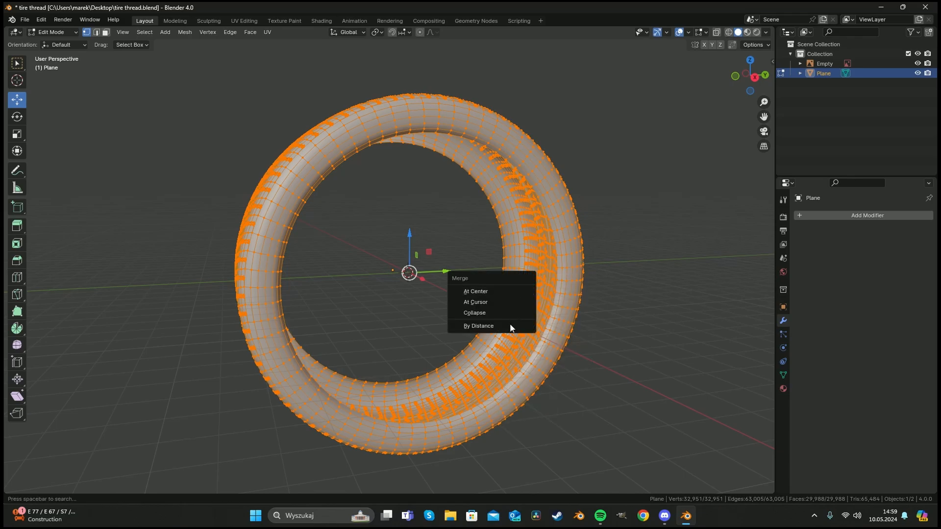
left_click(510, 324)
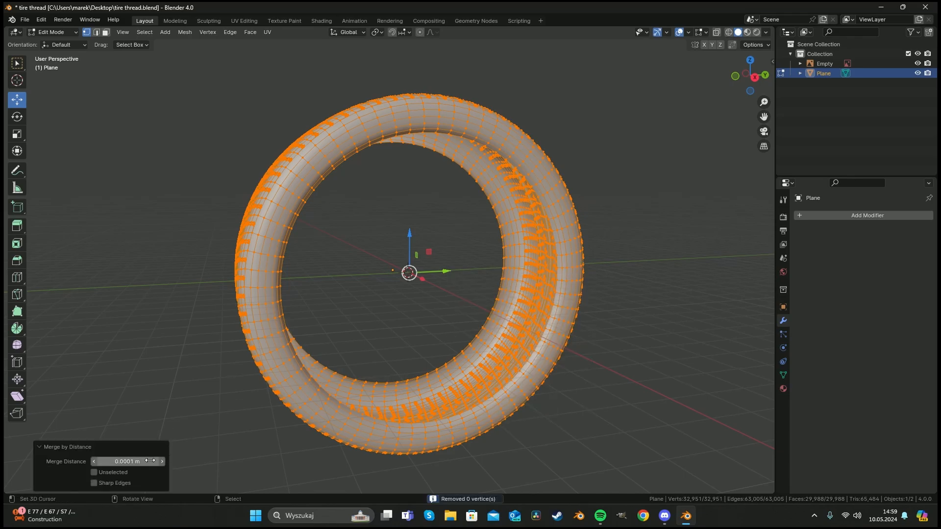
left_click(163, 461)
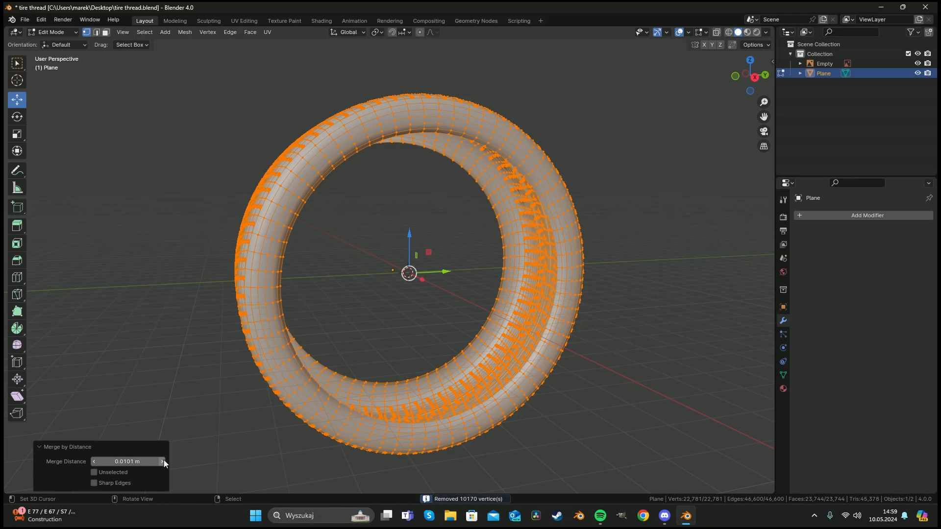
Lower the merge distance to 0.001 m and return to Object Mode.
middle_click_drag(208, 309, 291, 309)
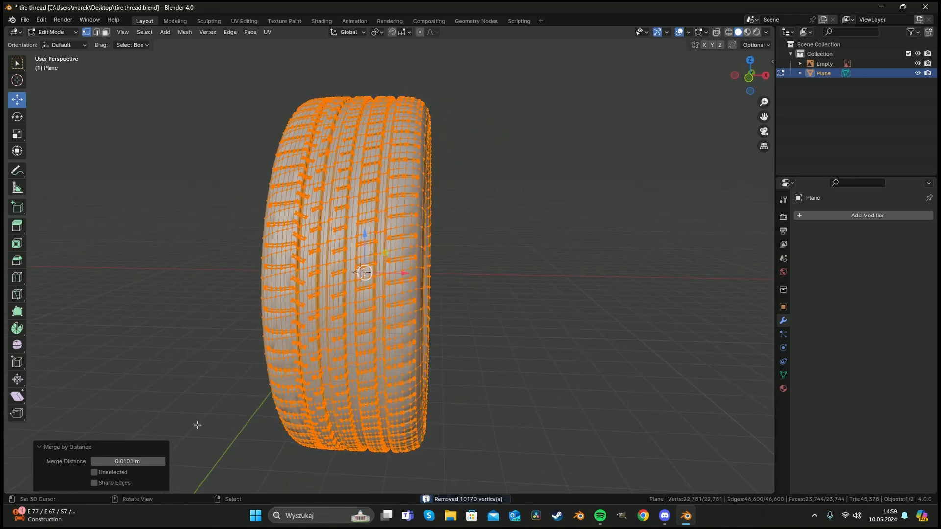
scroll(233, 398, "up", 1)
left_click(93, 461)
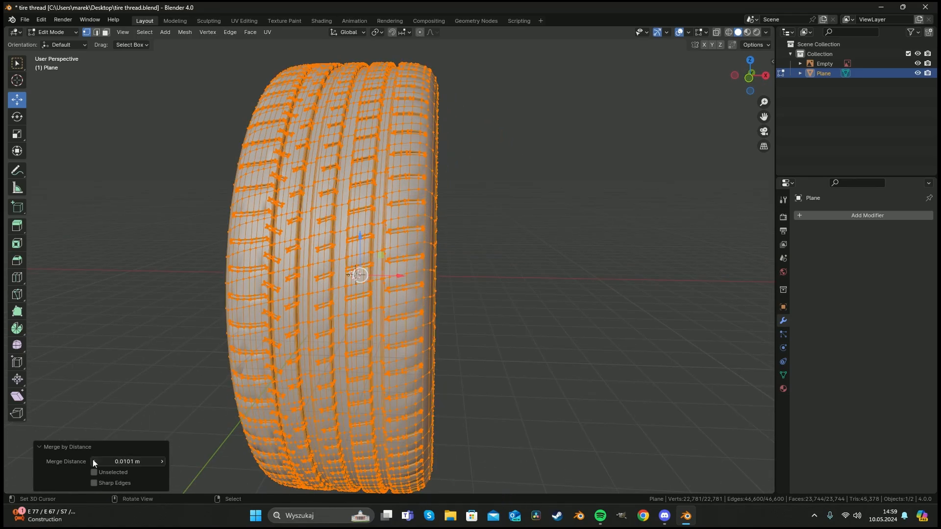
left_click(128, 461)
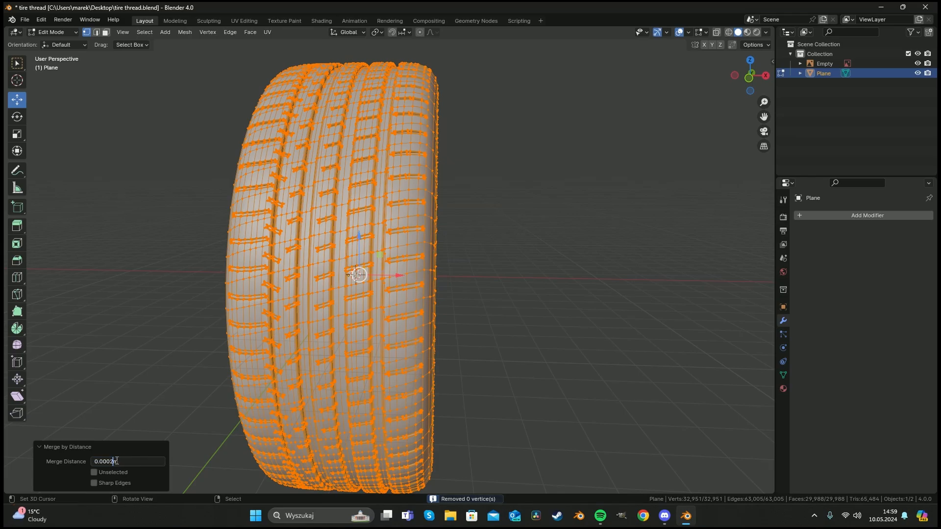
type("5")
key("Return")
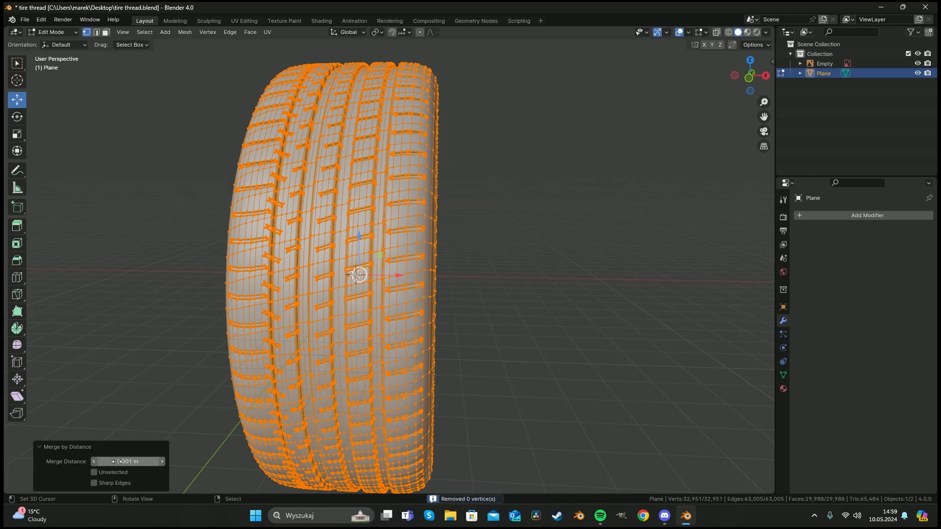
middle_click_drag(532, 309, 458, 327)
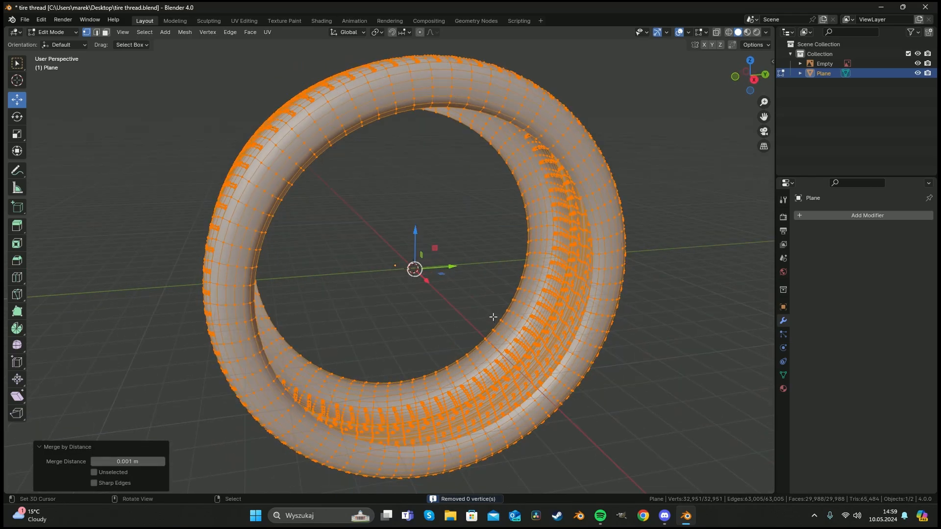
key("Tab")
middle_click_drag(556, 283, 434, 259)
middle_click_drag(461, 301, 531, 307)
scroll(531, 308, "down", 4)
right_click(403, 265)
middle_click_drag(403, 268, 410, 291)
key("KP_1")
key("shift+a")
mouse_move(407, 277)
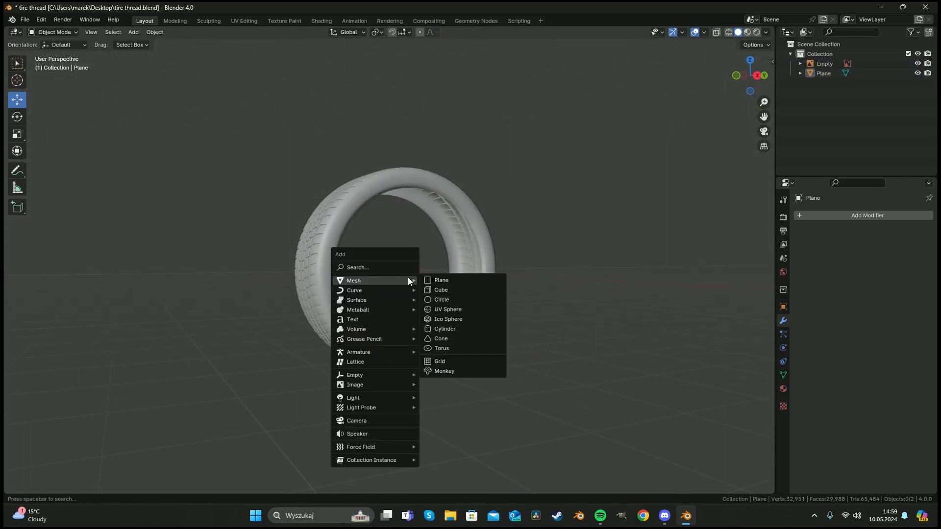
left_click(460, 289)
left_click(480, 258)
key("s")
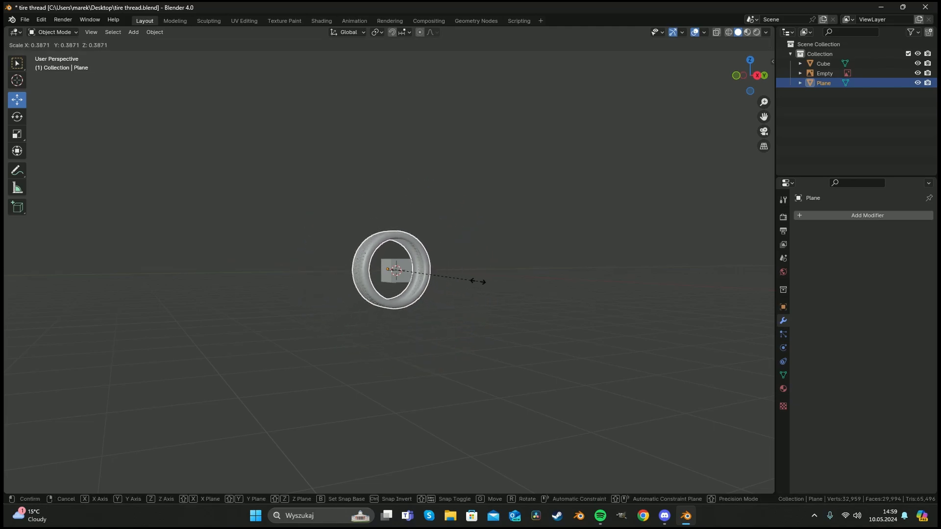
left_click(387, 276)
right_click(390, 275)
key("Delete")
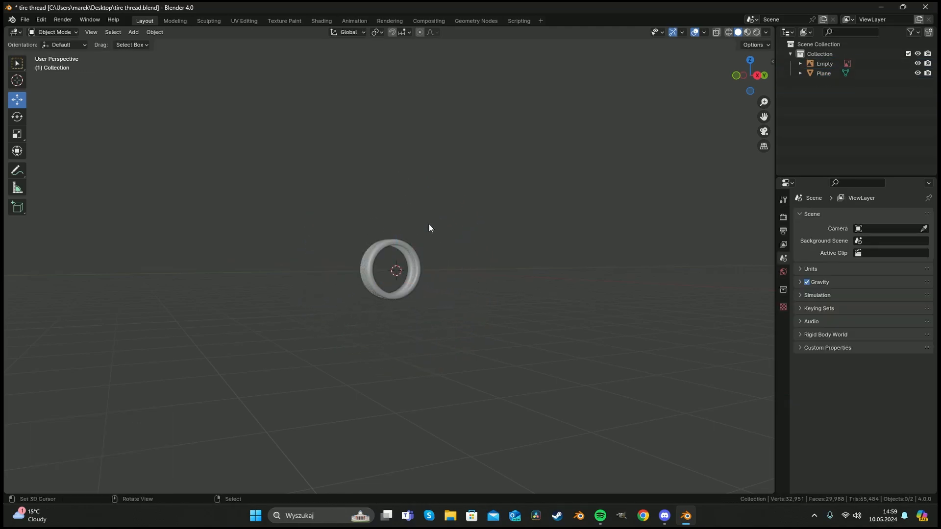
Select the tire and inspect it from the front view and in perspective.
middle_click_drag(428, 224, 419, 254)
scroll(419, 254, "up", 6)
middle_click_drag(345, 262, 413, 250)
left_click(356, 213)
key("g")
key("z")
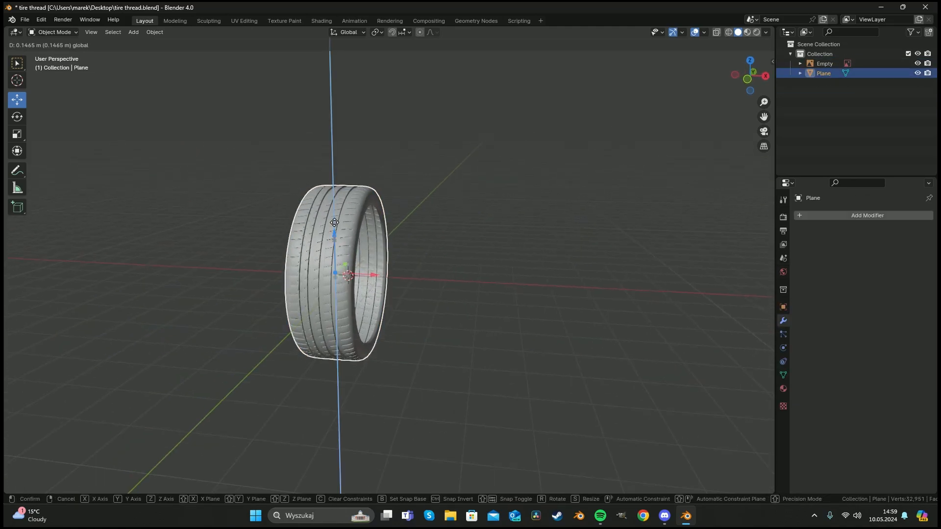
right_click(338, 159)
key("KP_1")
key("KP_Decimal")
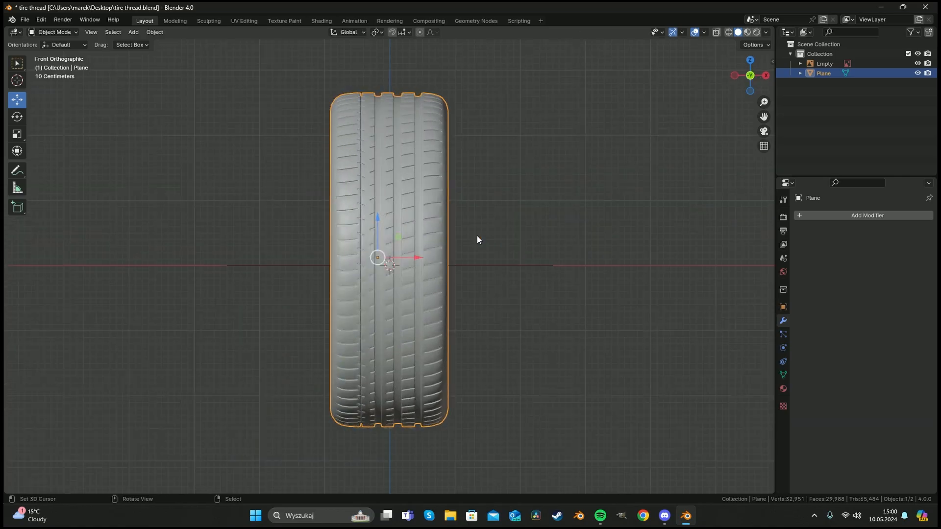
middle_click_drag(509, 231, 467, 237)
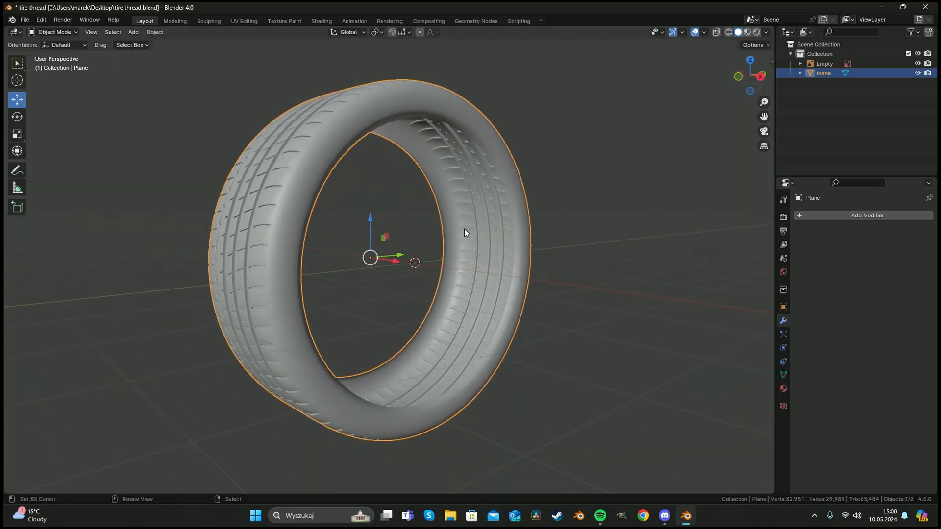
Switch the render engine to Cycles with GPU Compute as the device.
left_click(783, 218)
left_click(879, 216)
left_click(879, 250)
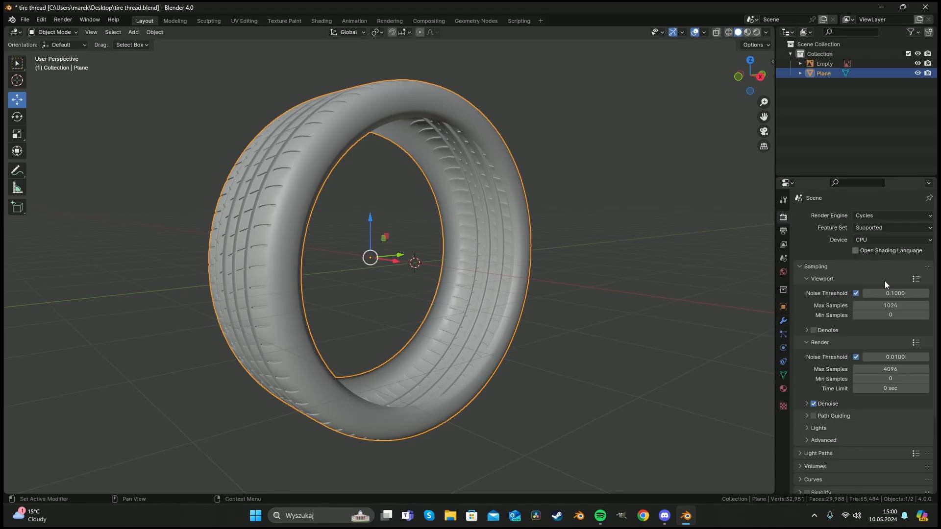
left_click(889, 240)
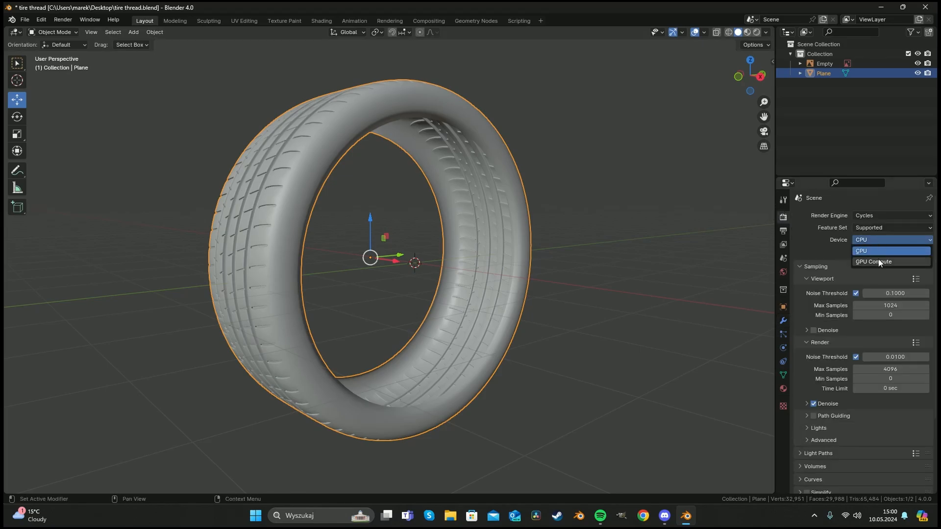
left_click(878, 259)
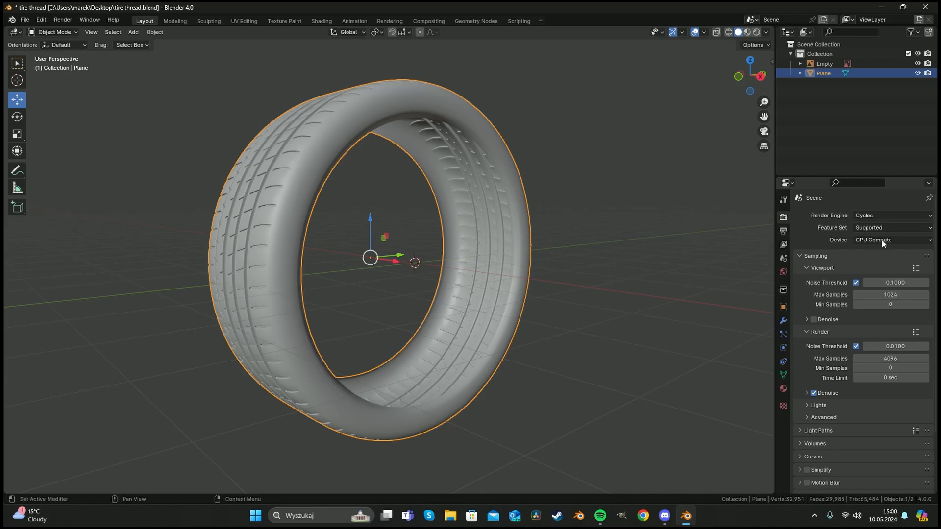
Set the viewport max samples to 100.
left_click(890, 295)
type("100")
key("Return")
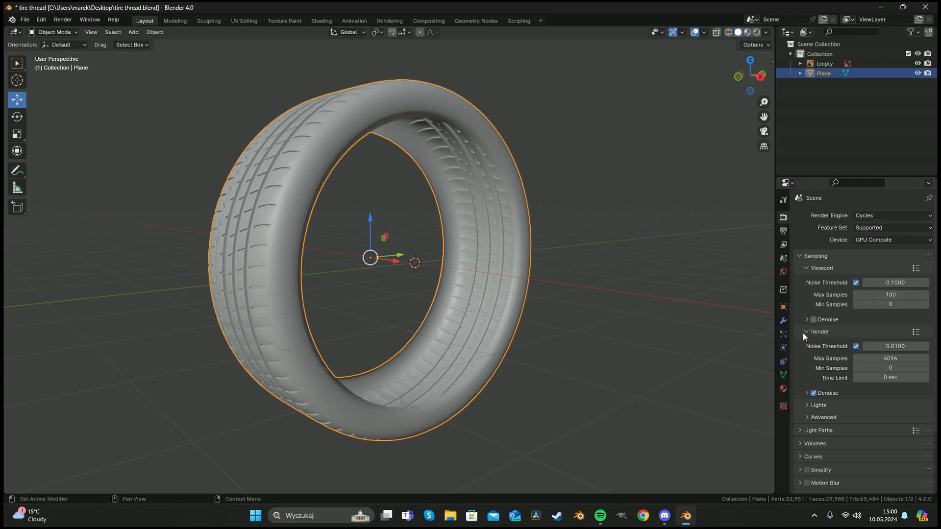
Add a new material to the tire and set its base colour to near black.
left_click(783, 388)
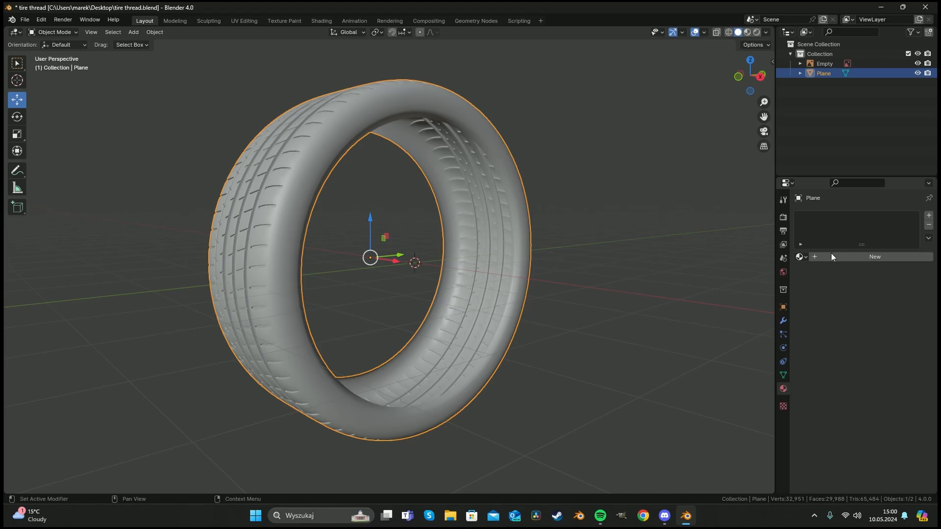
left_click(888, 318)
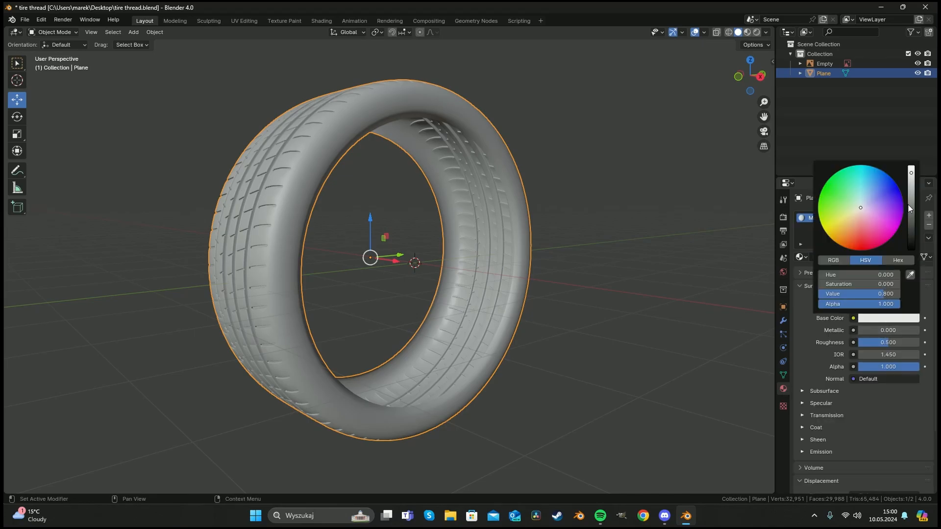
left_click_drag(911, 184, 911, 249)
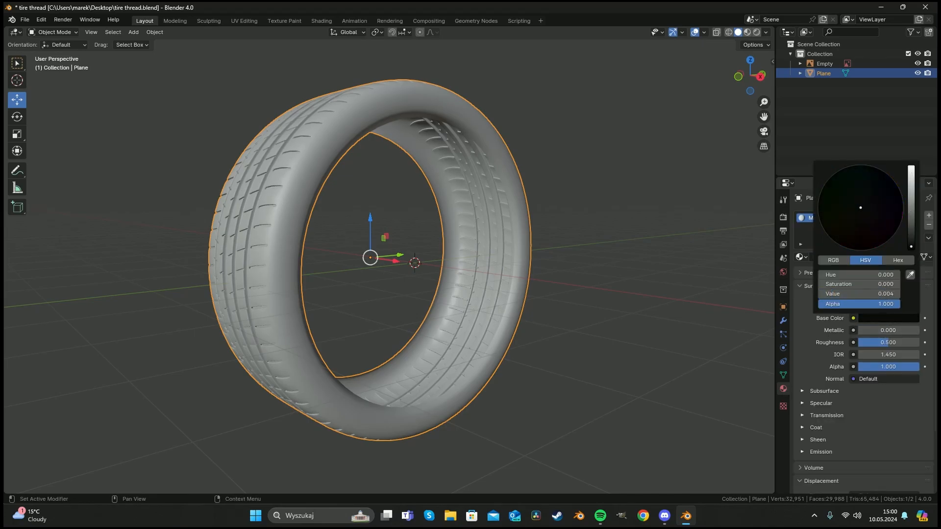
Switch the viewport to Rendered shading.
key("z")
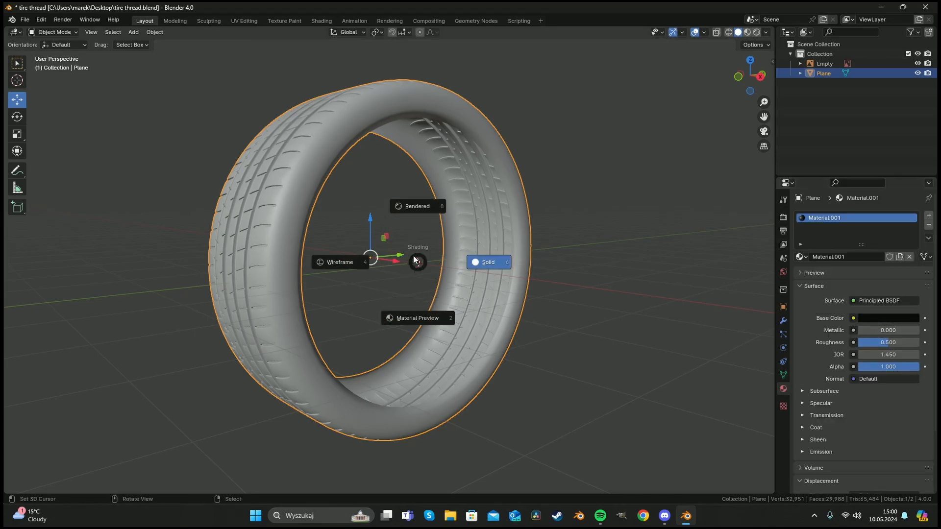
left_click(419, 208)
middle_click_drag(480, 231, 427, 230)
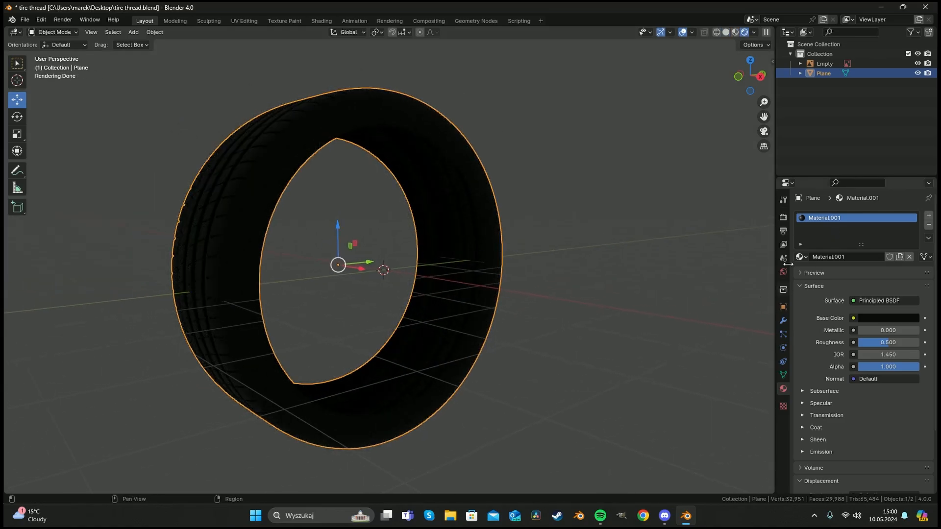
Set the world's colour input to an Environment Texture.
left_click(783, 272)
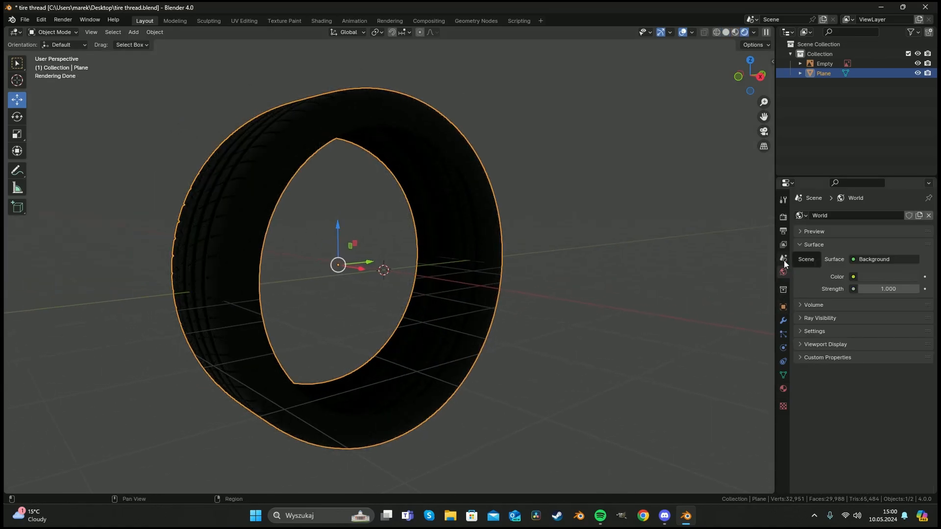
left_click(853, 277)
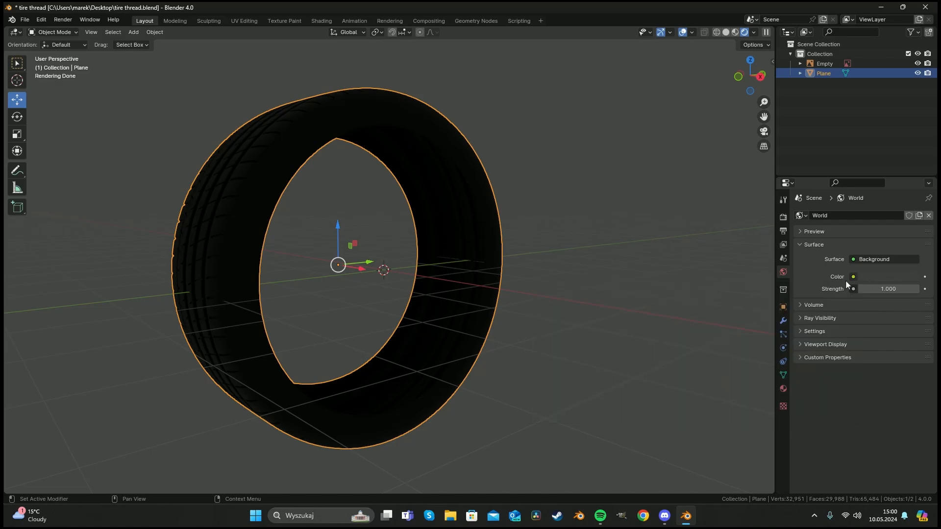
left_click(853, 277)
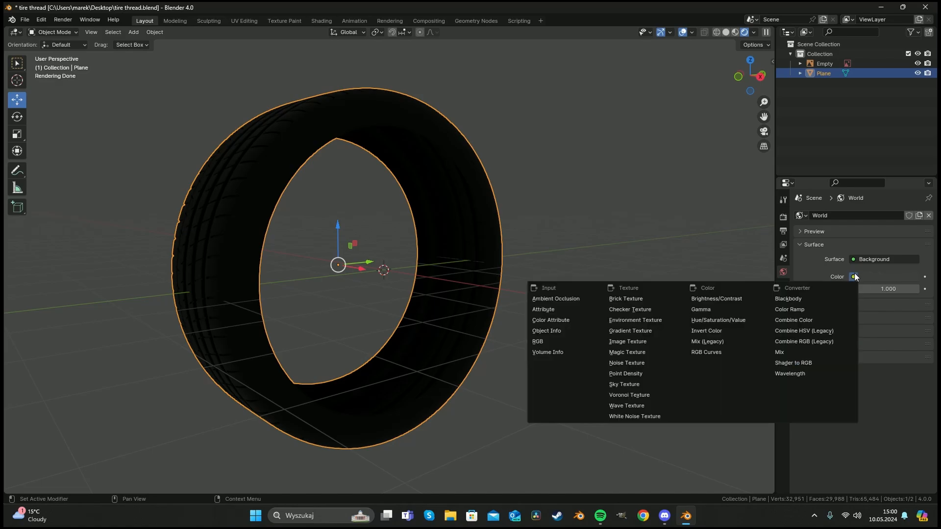
left_click(640, 319)
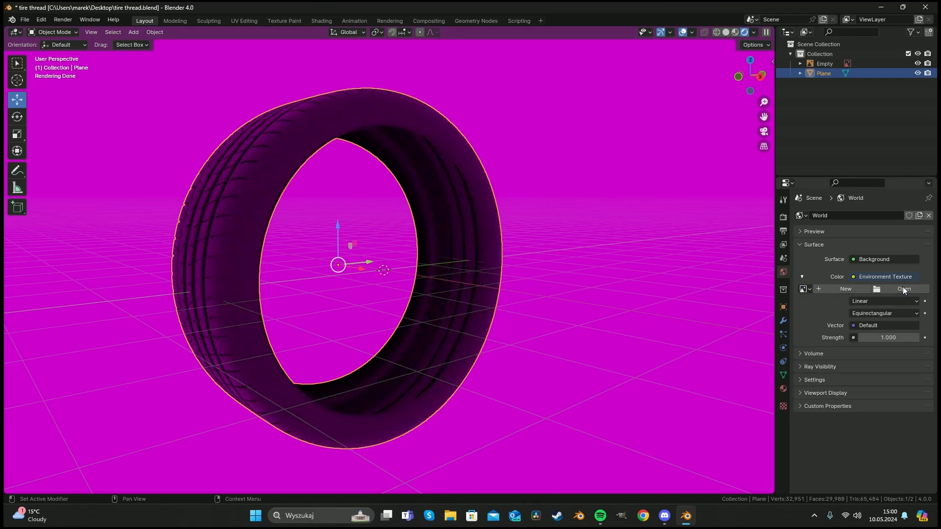
Load the st_peters_square_night_8k.exr HDRI from the Blender folder on the F: drive into the environment texture.
left_click(903, 289)
left_click(282, 222)
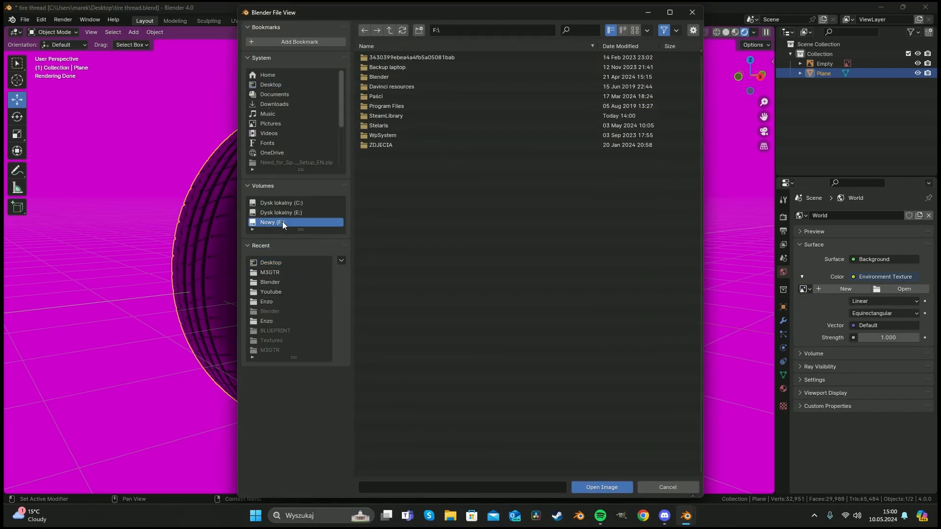
double_click(399, 76)
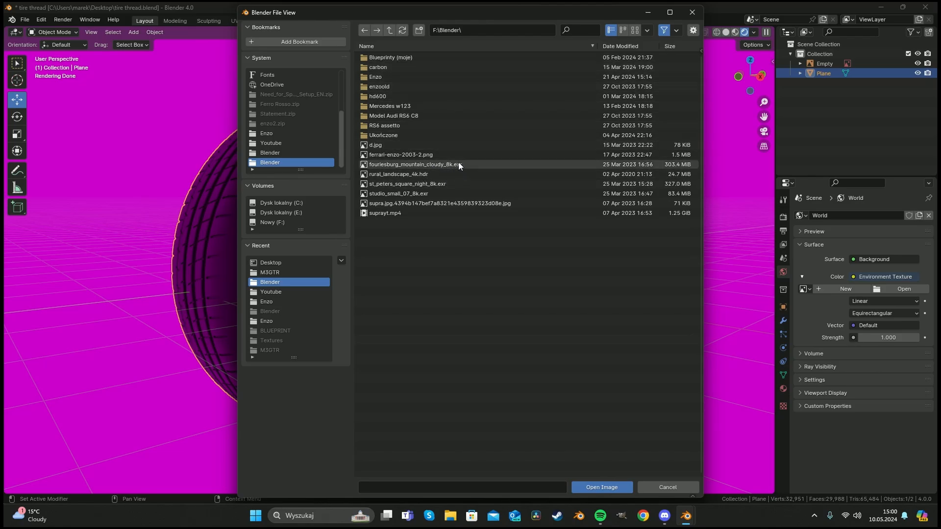
double_click(451, 183)
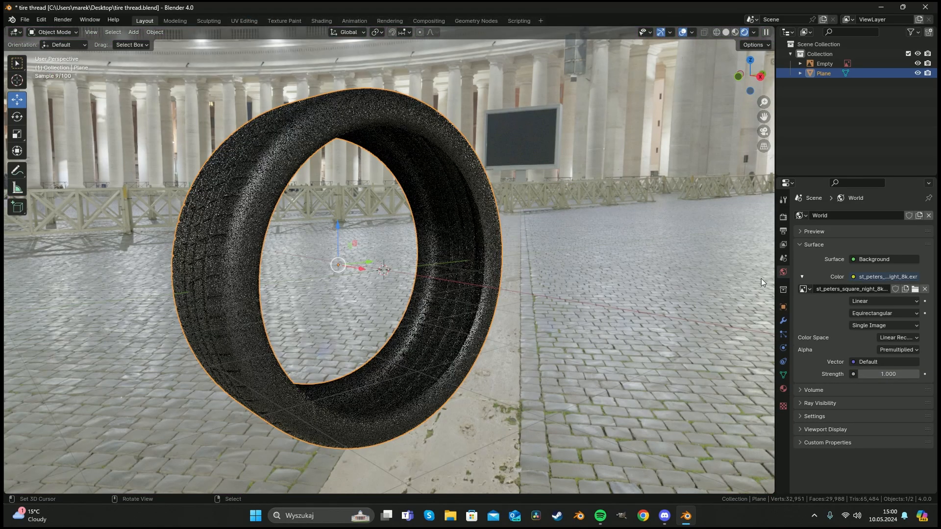
Add a plane at the tire and scale it up about 2.4 times to serve as a floor.
middle_click_drag(418, 210, 395, 265)
scroll(487, 266, "down", 7)
key("shift+a")
mouse_move(393, 265)
left_click(436, 266)
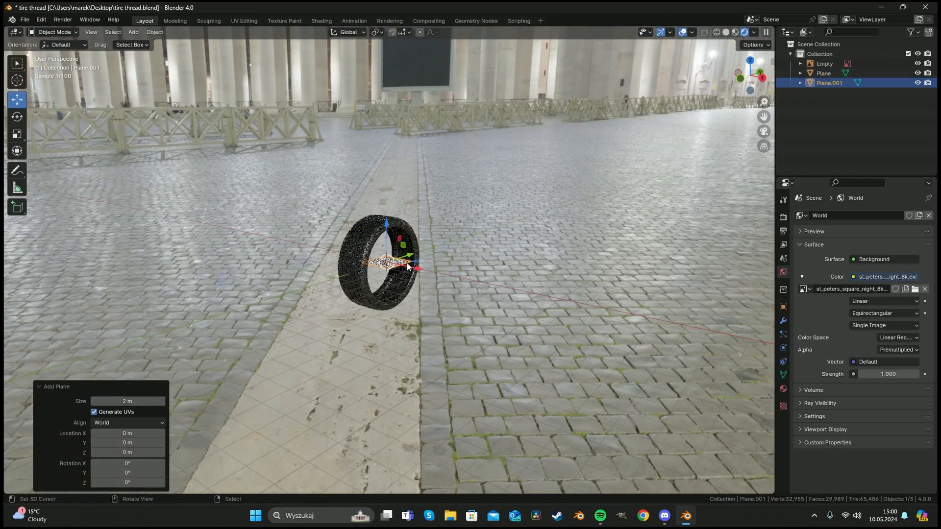
key("s")
left_click(676, 288)
key("s")
left_click(548, 277)
key("s")
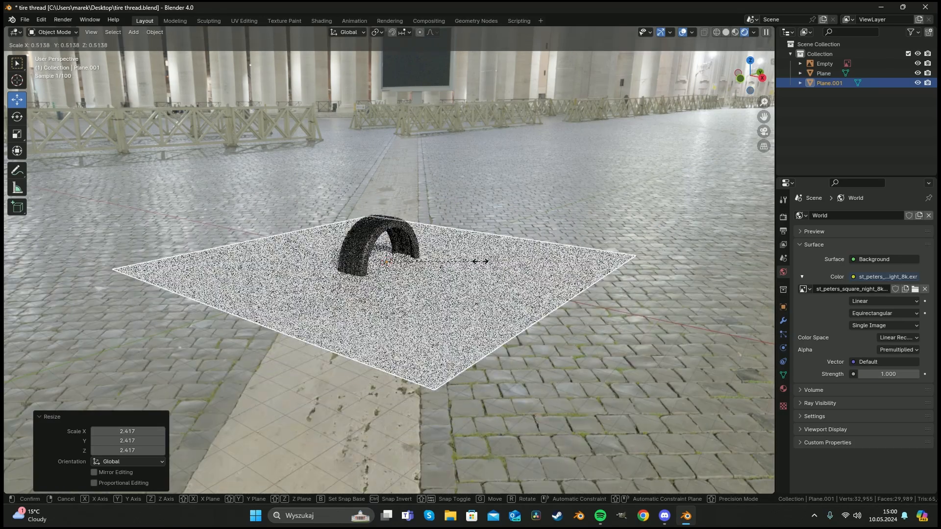
left_click(517, 267)
In Edit Mode, extrude the plane's back edge straight upward to form a backdrop wall.
scroll(434, 264, "down", 7)
key("Tab")
middle_click_drag(385, 251, 415, 255)
key("alt+a")
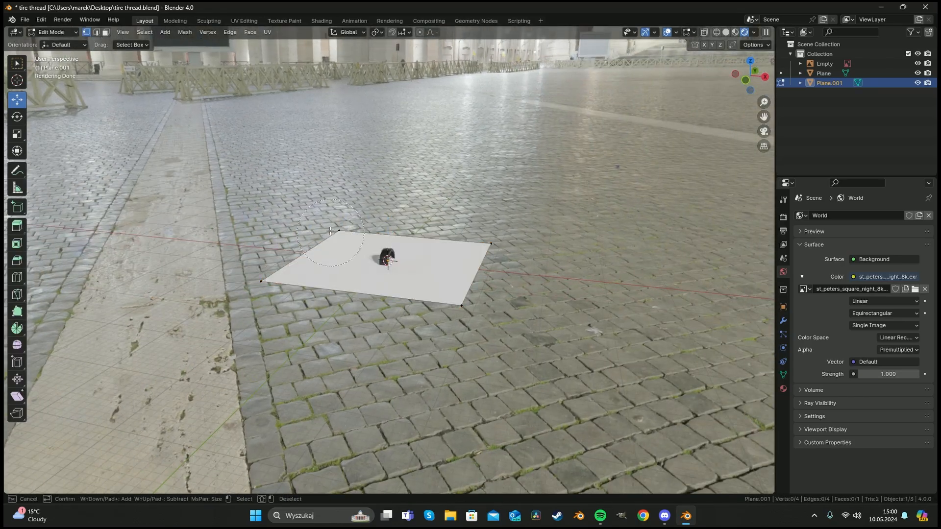
right_click(339, 231)
right_click(261, 281, "shift")
key("e")
right_click(300, 213)
left_click_drag(304, 214, 305, 45)
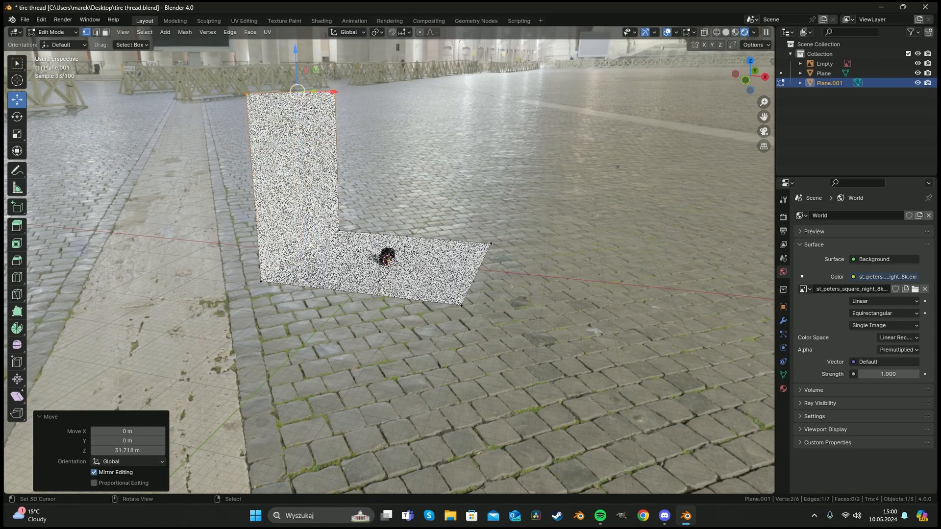
Bevel the corner edge between floor and wall with 5 segments for a smooth curve.
left_click(362, 206)
key("c")
left_click(339, 231)
left_click(263, 282)
key("Escape")
key("ctrl+b")
scroll(441, 285, "up", 4)
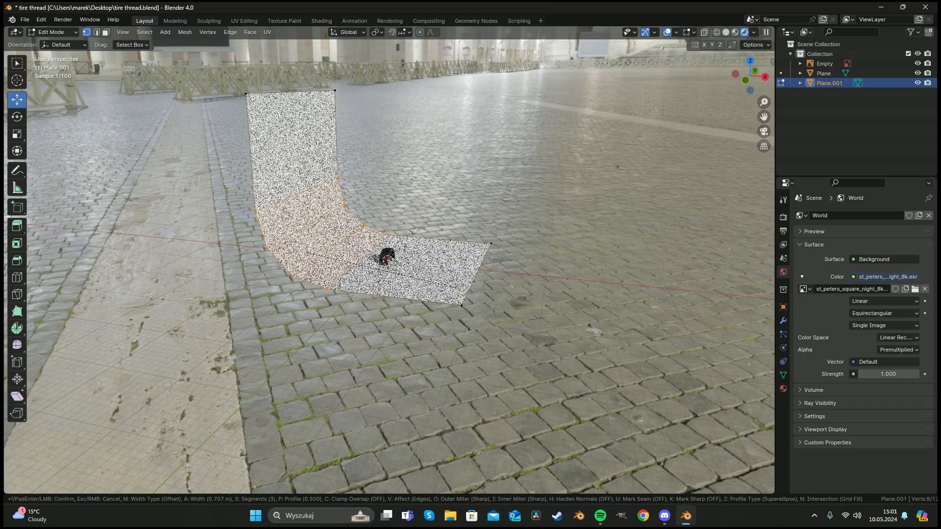
left_click(425, 259)
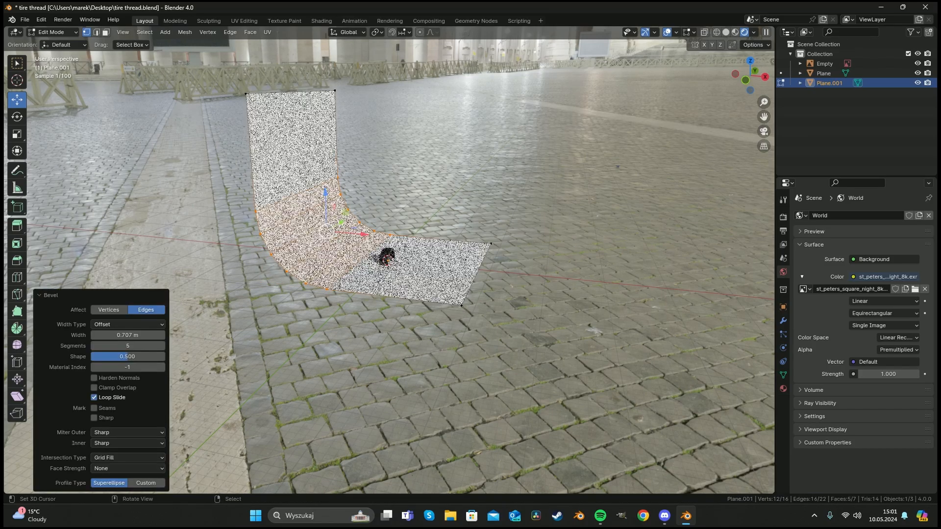
Return to Object Mode and apply Shade Auto Smooth to the backdrop.
key("Tab")
right_click(421, 242)
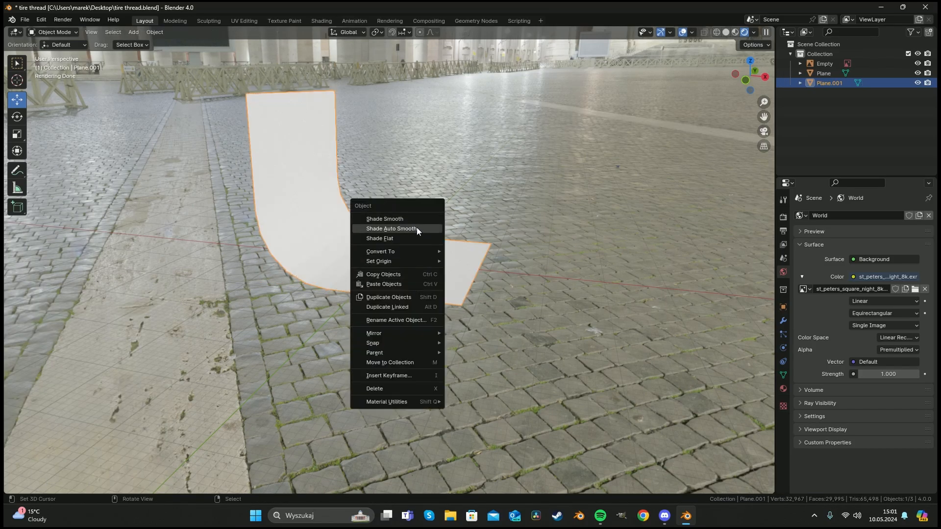
left_click(416, 228)
Add a new material to the backdrop, darken its base colour to grey and set roughness to 0.894.
left_click(782, 388)
left_click(866, 259)
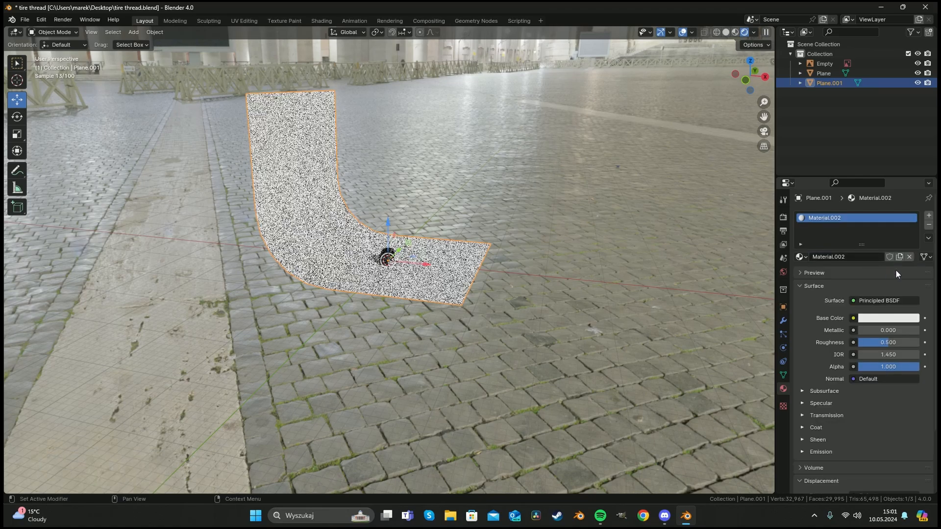
left_click(898, 318)
left_click_drag(911, 185, 911, 242)
left_click_drag(894, 343, 912, 343)
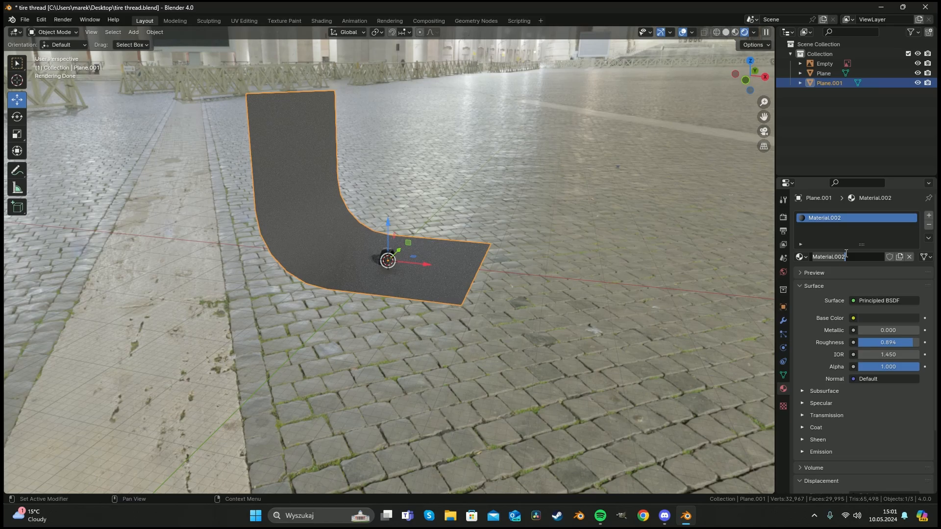
Rename the backdrop material to studio.
left_click(846, 254)
type("studio")
key("Return")
Move the backdrop down about 2.45 m so the tire rests on its floor.
scroll(443, 252, "up", 8)
middle_click_drag(443, 255, 394, 244)
scroll(393, 243, "up", 2)
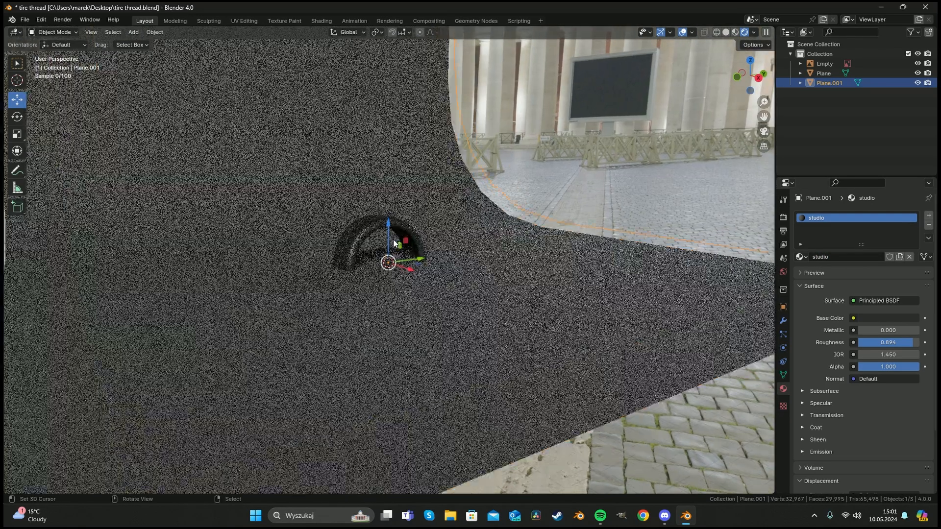
left_click_drag(388, 231, 388, 278)
scroll(415, 284, "down", 5)
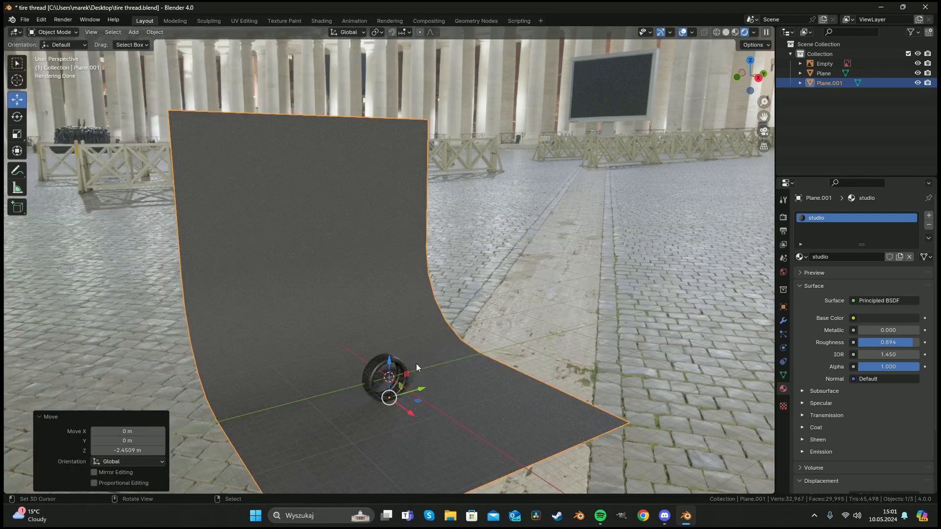
Add a camera and move it about 9.44 m along the X axis.
left_click(371, 374)
middle_click_drag(384, 370, 443, 357)
key("shift+a")
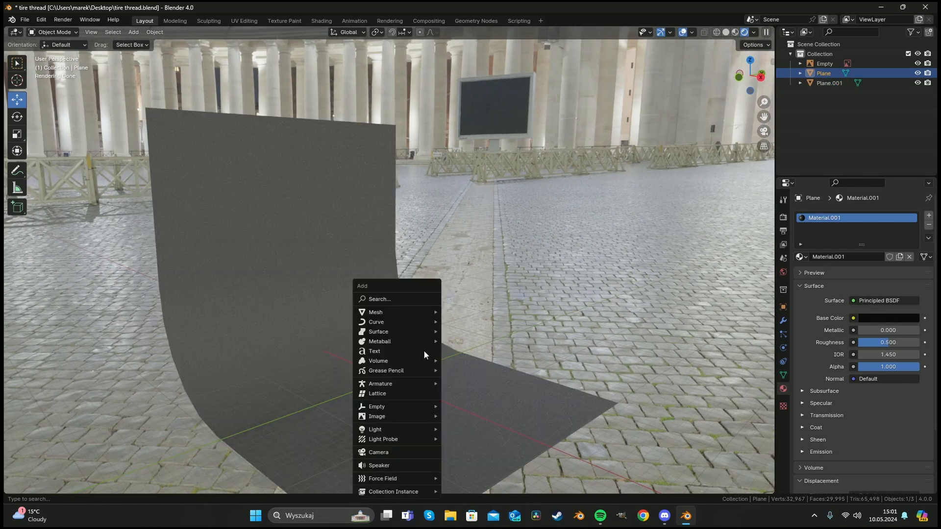
left_click(396, 451)
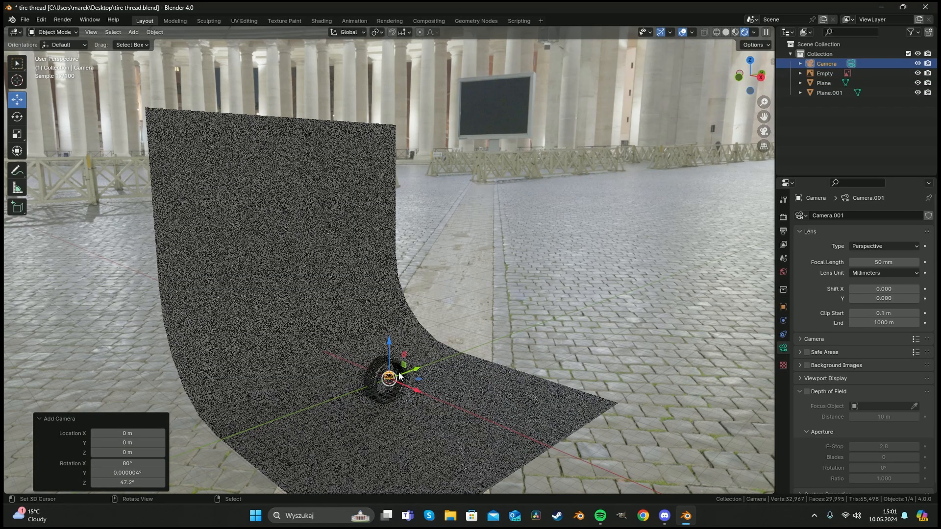
middle_click_drag(396, 432, 420, 384)
left_click_drag(420, 384, 510, 394)
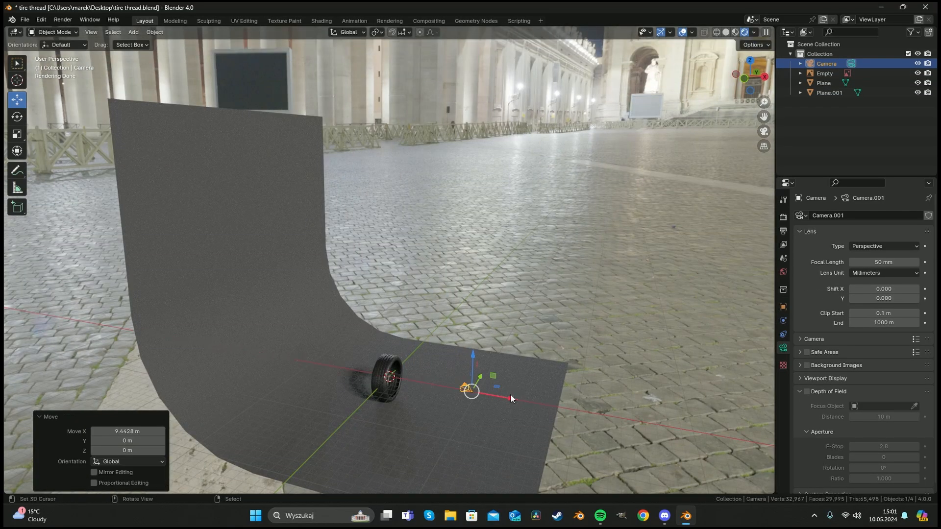
Switch to the camera view and fly the camera into position to frame the tire.
key("KP_0")
key("shift+grave")
key("s")
key("a")
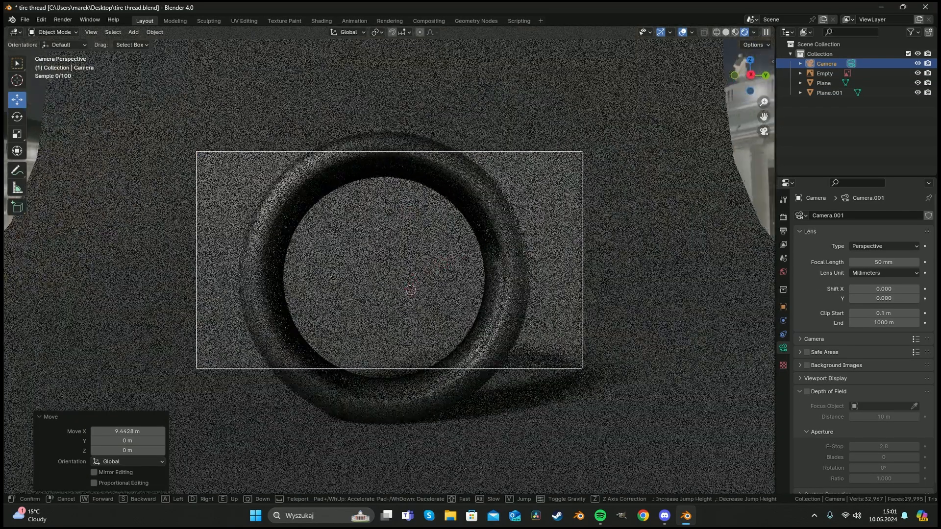
key("w")
key("s")
key("a")
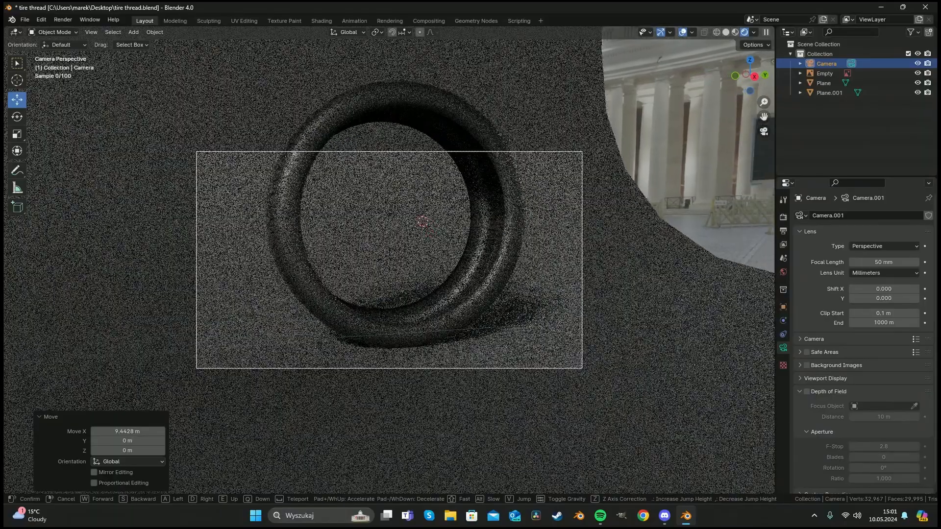
key("e")
key("s")
key("a")
key("e")
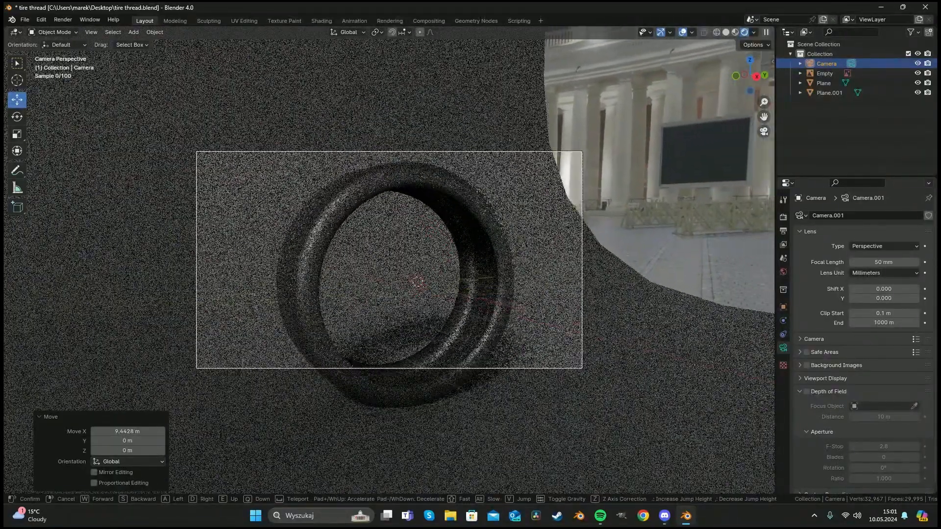
key("q")
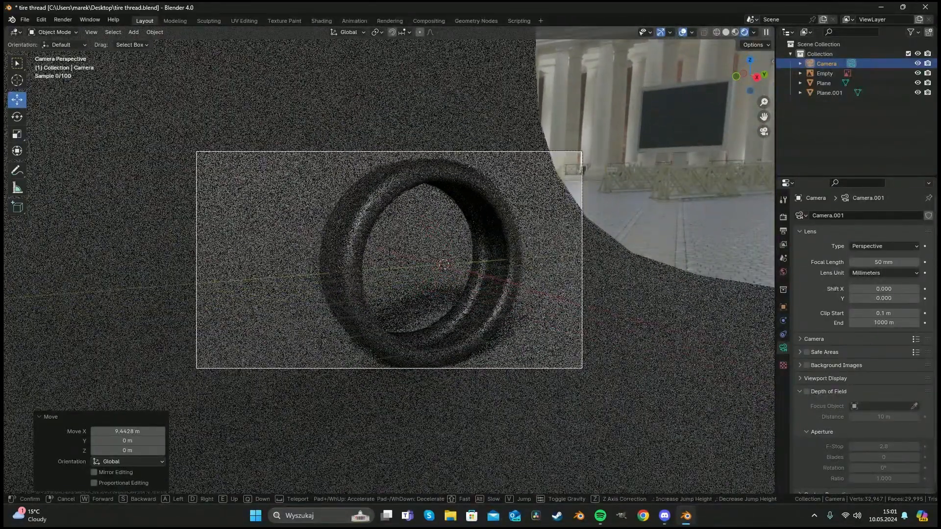
key("a")
key("e")
key("q")
key("a")
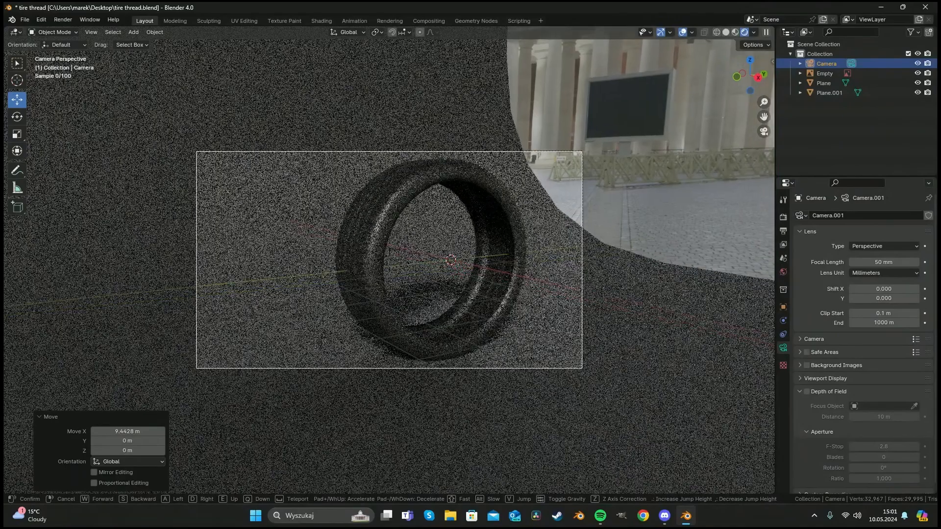
key("s")
key("a")
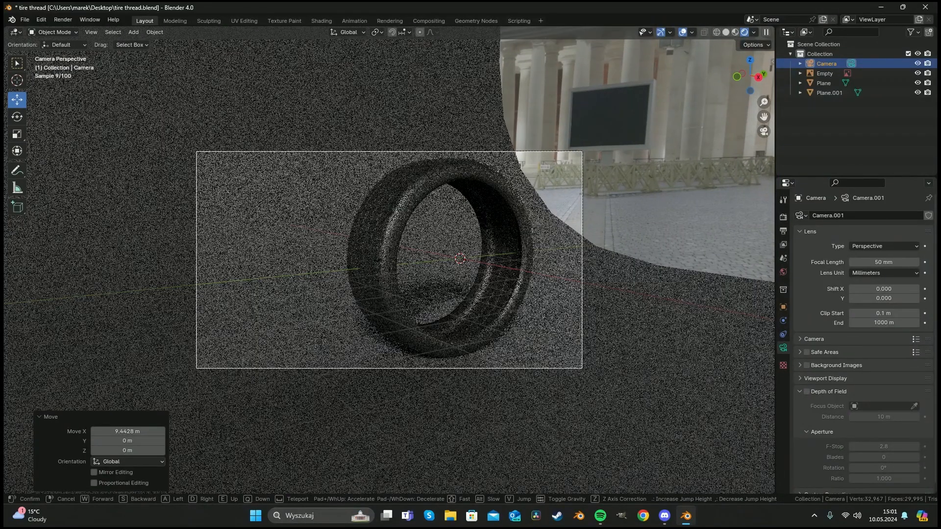
left_click(646, 319)
Rotate the backdrop about -16° around the Z axis.
left_click(644, 321)
key("r")
key("x")
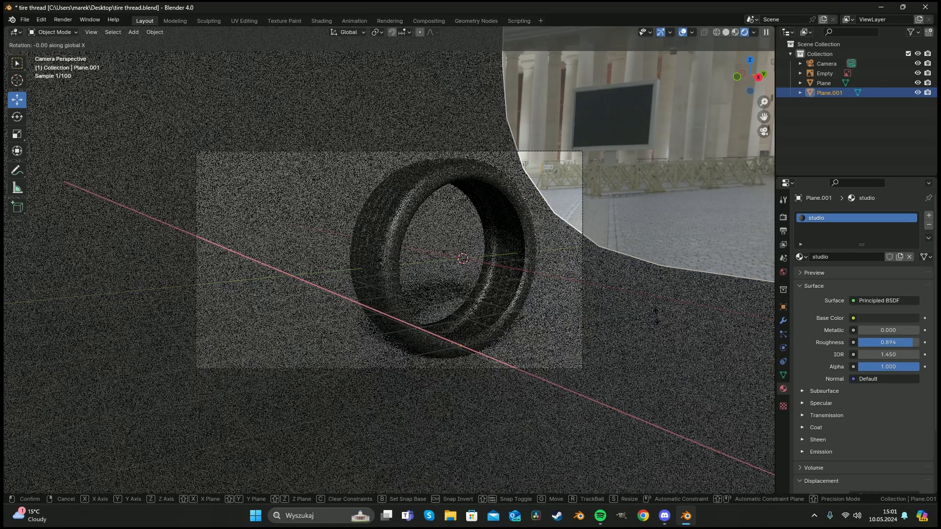
key("z")
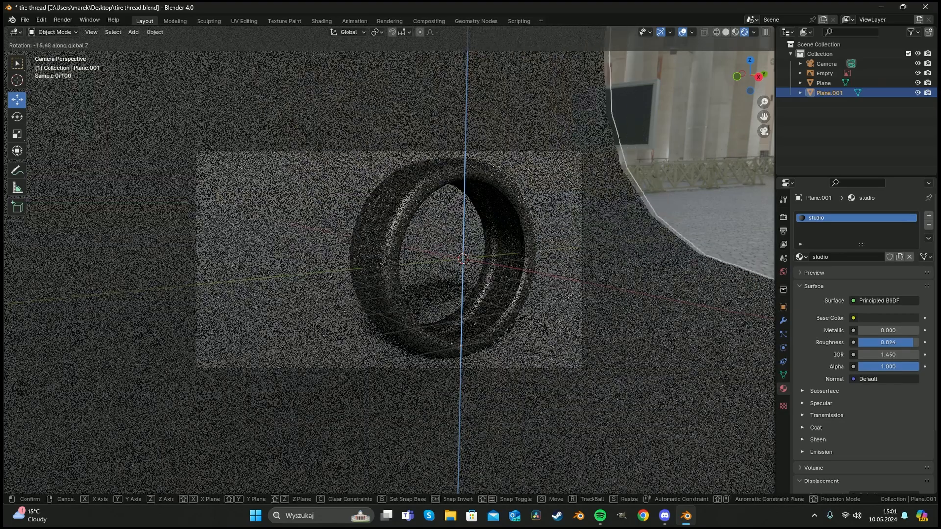
left_click(120, 424)
Select the tire and raise its material's roughness to about 0.86.
key("alt+a")
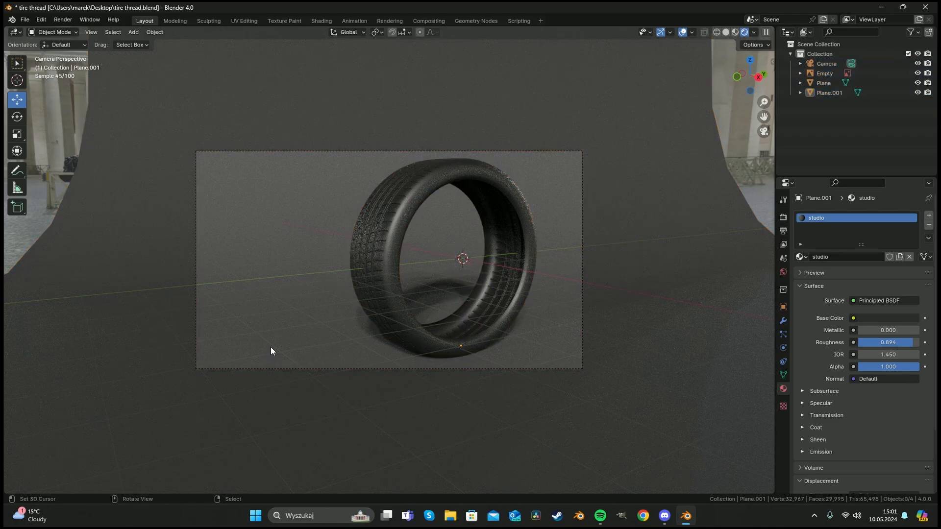
scroll(310, 337, "up", 3)
right_click(396, 334)
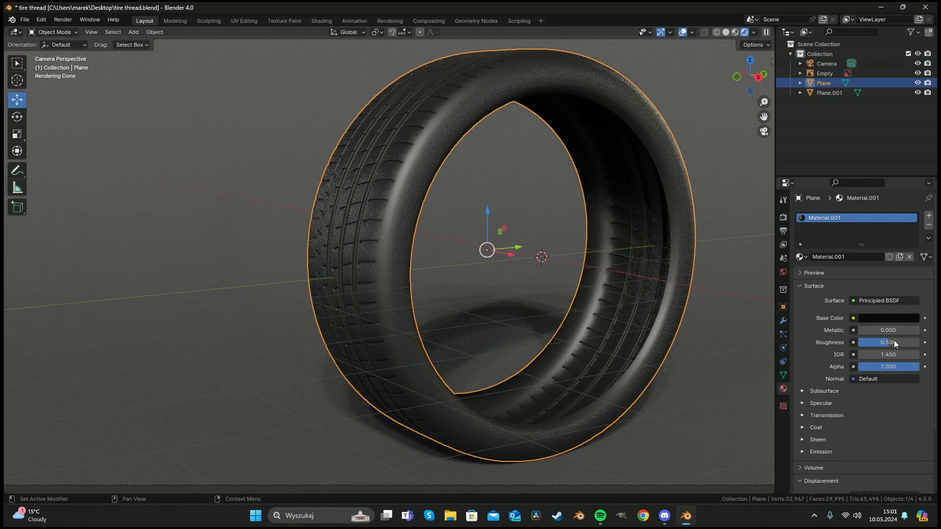
left_click_drag(893, 340, 916, 342)
left_click_drag(912, 342, 906, 341)
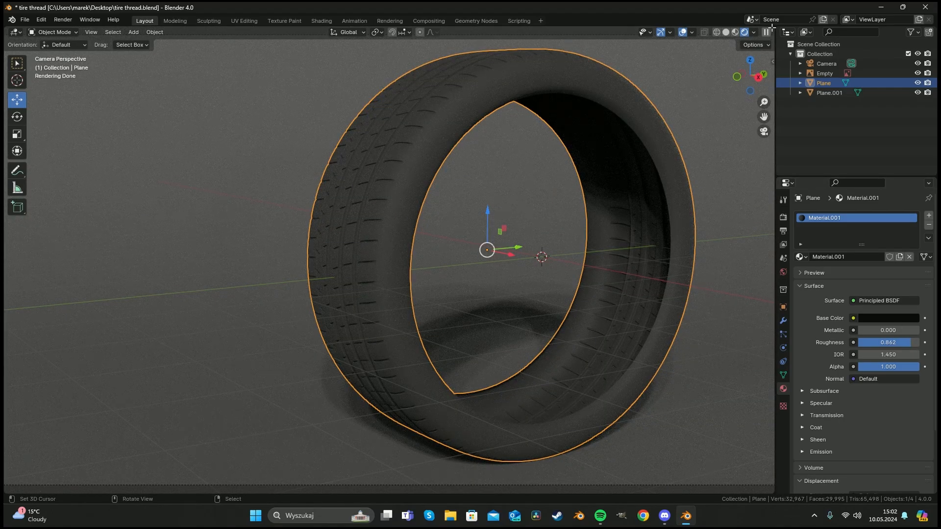
Split the viewport and turn the new area into a Shader Editor.
left_click_drag(772, 28, 399, 31)
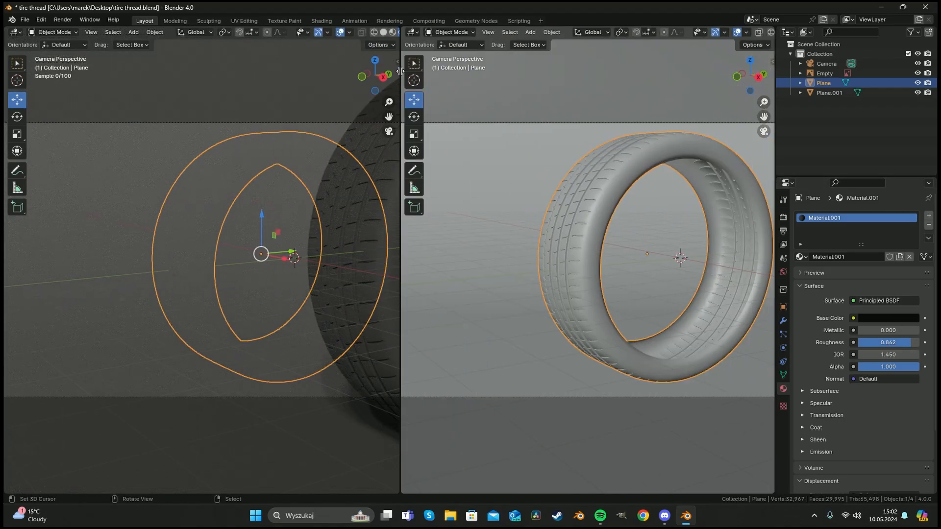
left_click(411, 32)
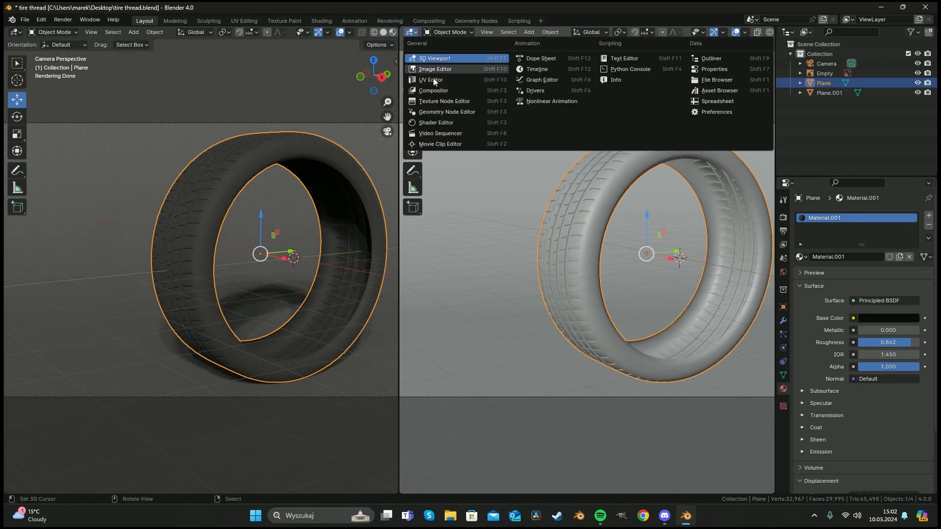
left_click(437, 123)
scroll(458, 250, "up", 5)
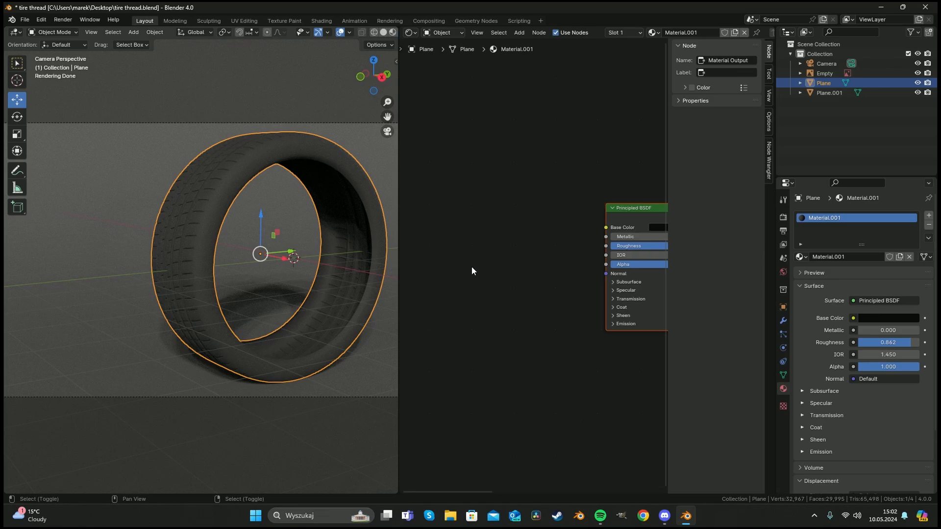
Add a Noise Texture node to the tire material.
key("shift+a")
type("noi")
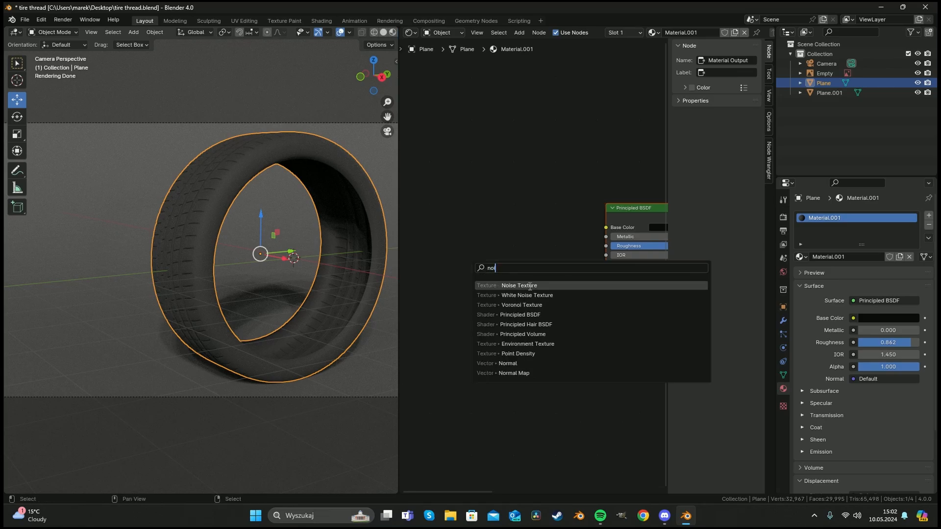
left_click(530, 285)
left_click(444, 254)
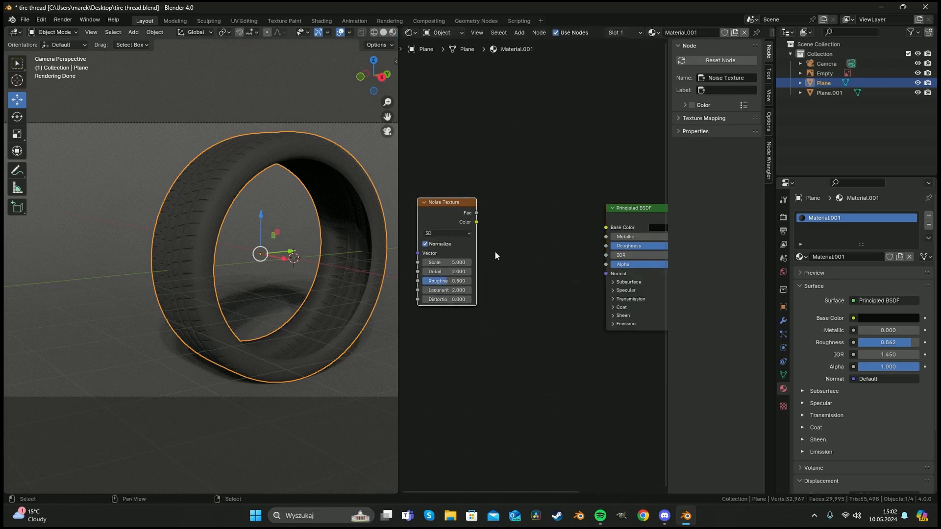
Add a Normal Map node to the tire material.
key("shift+a")
type("norma")
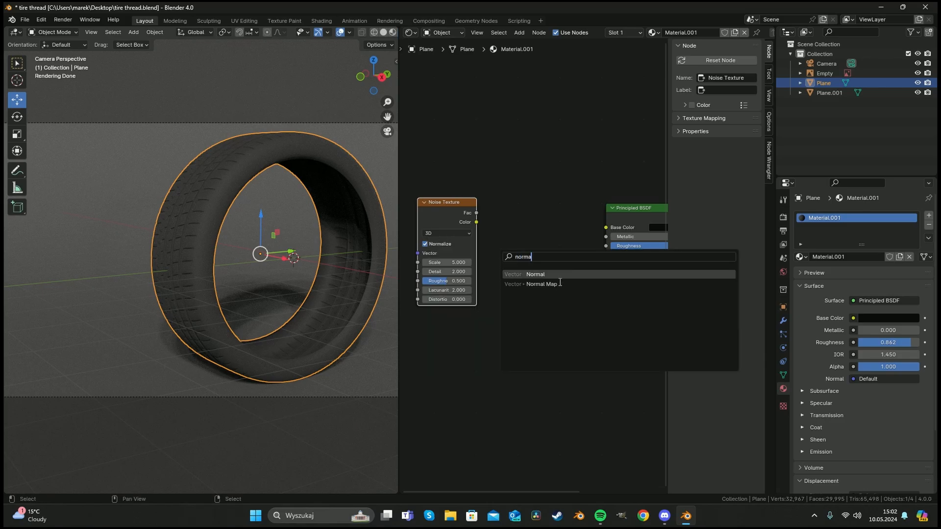
left_click(558, 285)
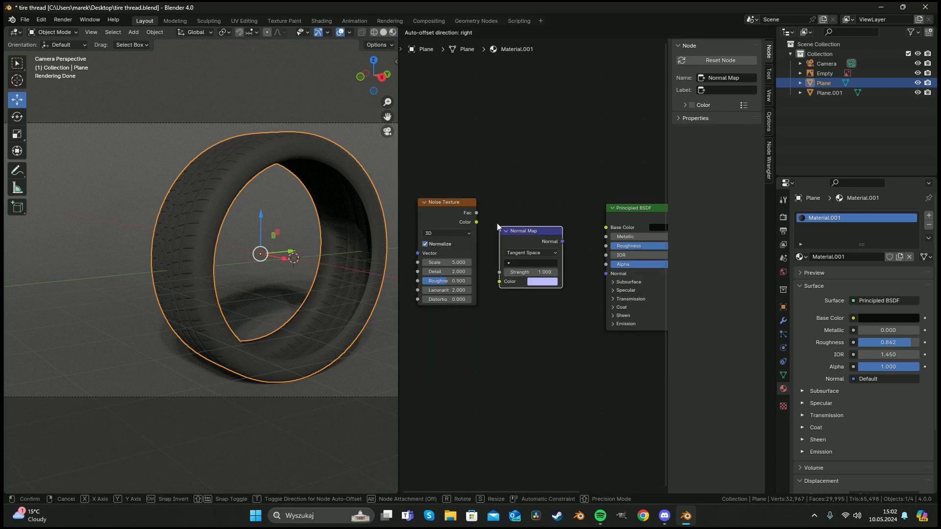
Connect the Noise Texture color into the Normal Map, and the Normal Map into the Principled BSDF normal.
left_click(497, 222)
left_click_drag(475, 221, 499, 282)
left_click_drag(562, 241, 606, 274)
Set the Noise Texture scale to about 473.4 and the Normal Map strength to 0.5.
scroll(301, 266, "up", 5)
middle_click_drag(265, 240, 239, 260)
scroll(200, 264, "down", 6)
scroll(240, 260, "up", 5)
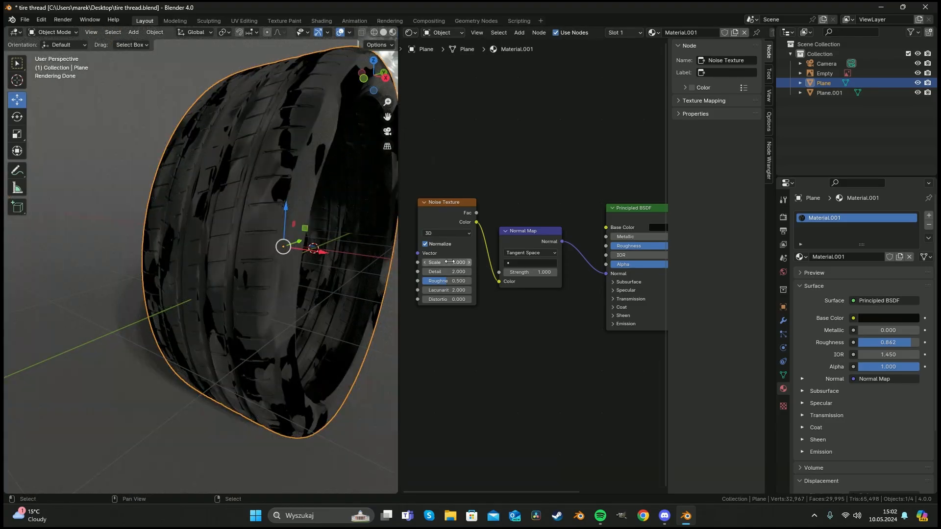
left_click_drag(446, 262, 537, 272)
Set the Noise Texture detail to 5.8 and distortion to 3.6.
middle_click_drag(313, 258, 262, 245)
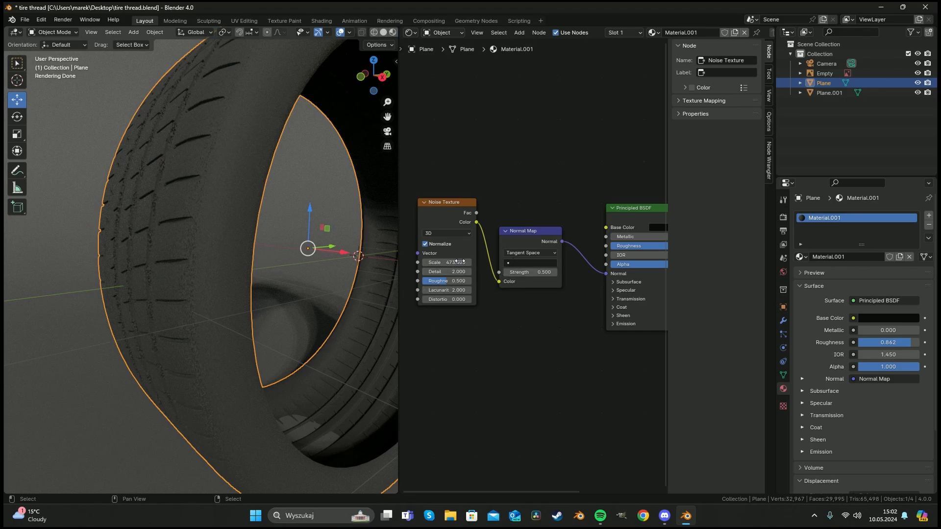
middle_click_drag(289, 230, 254, 223)
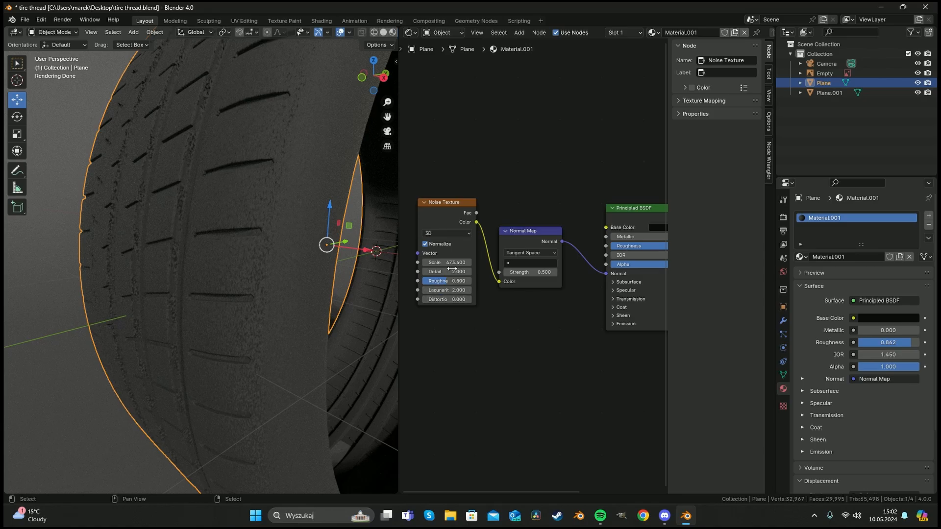
left_click_drag(456, 271, 446, 299)
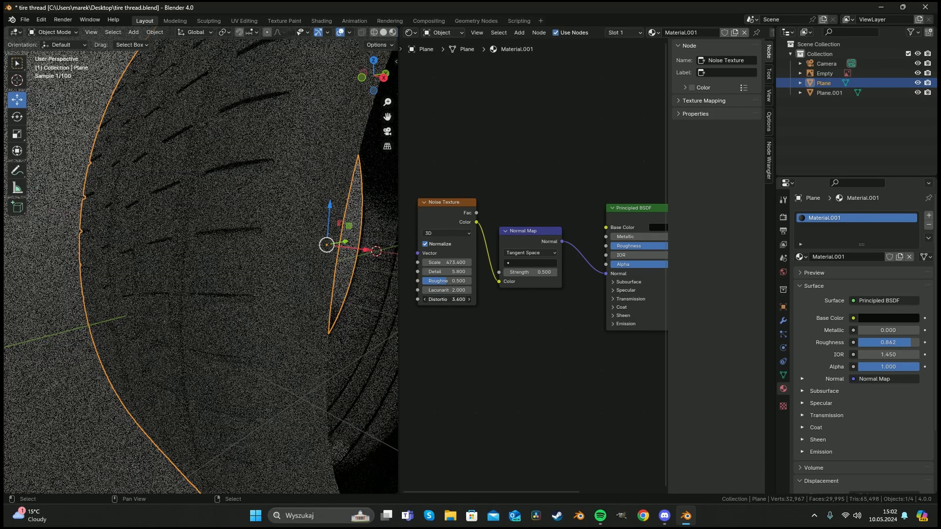
Raise the tire material's roughness to about 0.935.
middle_click_drag(610, 271, 513, 281)
left_click_drag(576, 256, 581, 257)
left_click(600, 237)
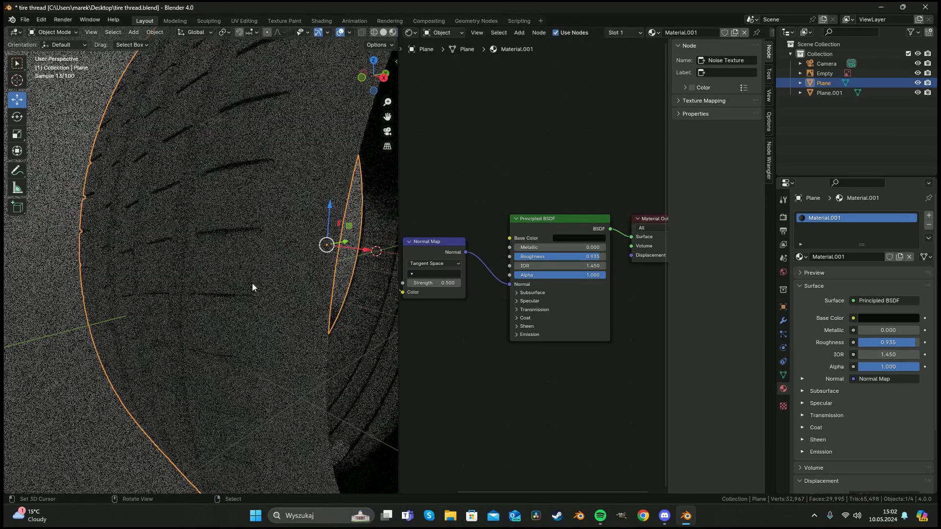
Switch the node editor to show the World shader nodes.
scroll(252, 284, "down", 6)
left_click(442, 32)
left_click(443, 67)
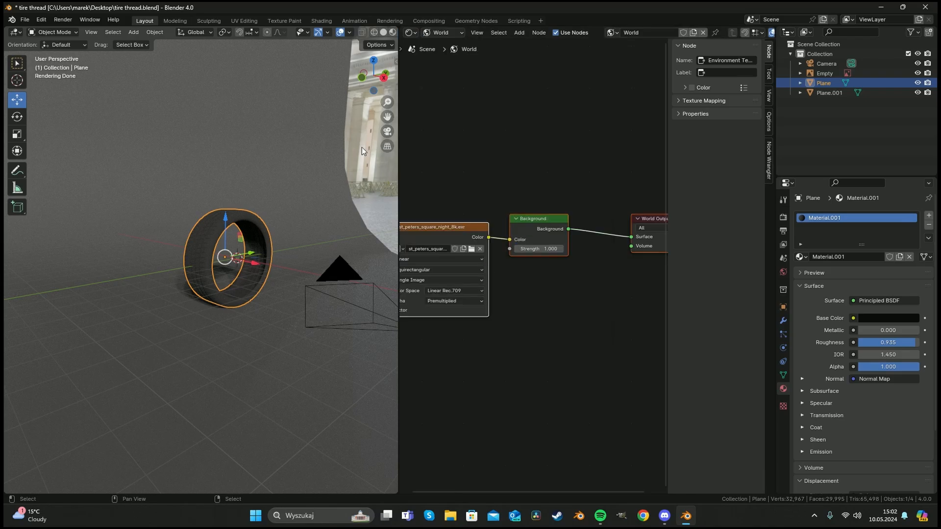
Add Texture Coordinate and Mapping nodes to the HDRI environment texture.
middle_click_drag(484, 230, 612, 235)
middle_click_drag(525, 248, 592, 250)
key("ctrl+t")
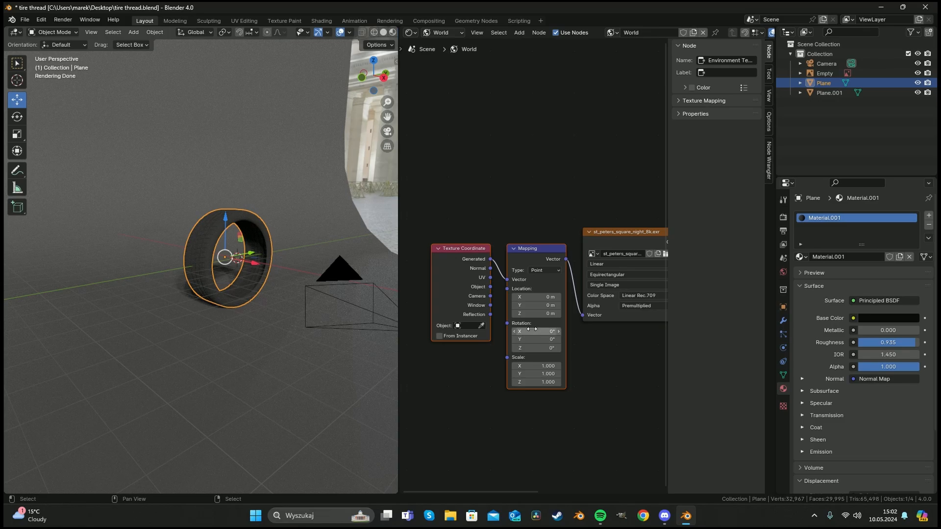
Rotate the HDRI mapping to about -14.6° X, 28.6° Y and -62.8° Z while viewing through the camera.
middle_click_drag(235, 277, 270, 294)
key("KP_0")
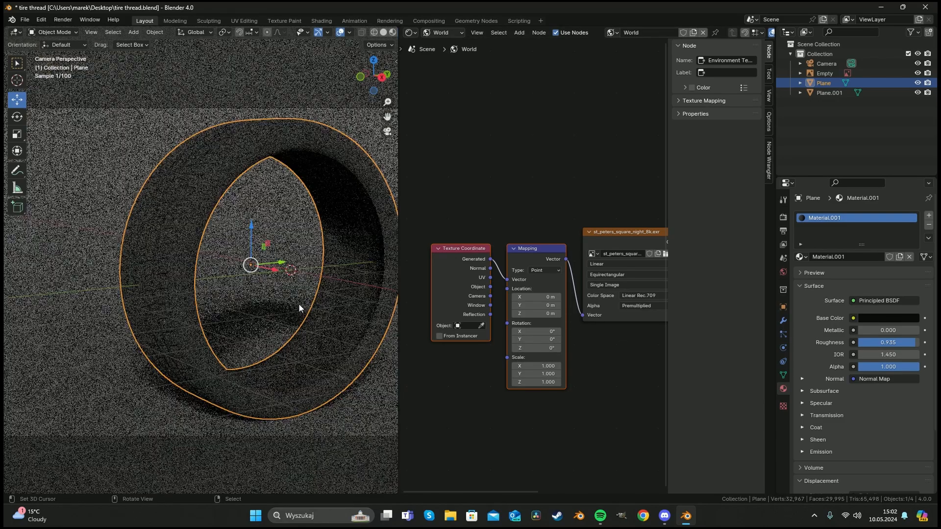
scroll(306, 313, "down", 3)
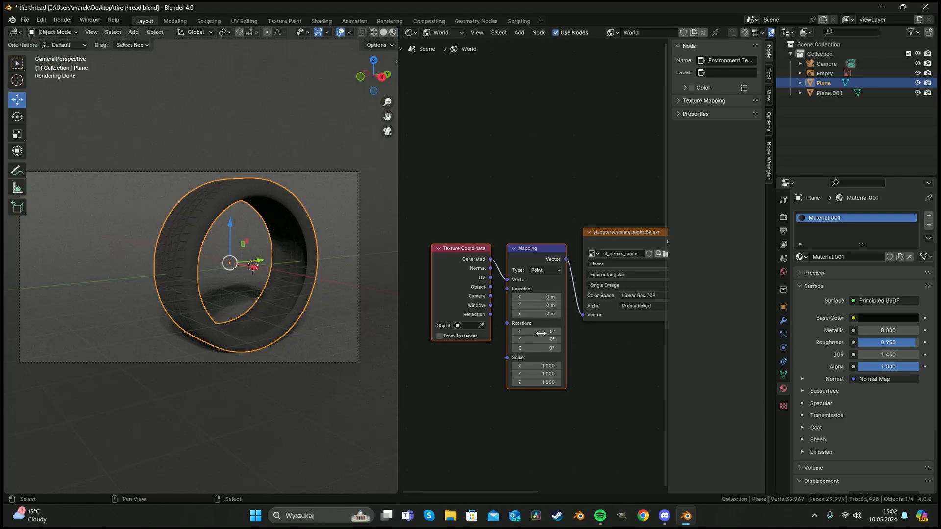
mouse_move(537, 348)
left_mouse_down()
mouse_move(560, 347)
mouse_move(520, 347)
mouse_move(538, 348)
mouse_move(547, 339)
mouse_move(529, 339)
mouse_move(548, 328)
mouse_move(519, 329)
mouse_move(537, 331)
left_mouse_up()
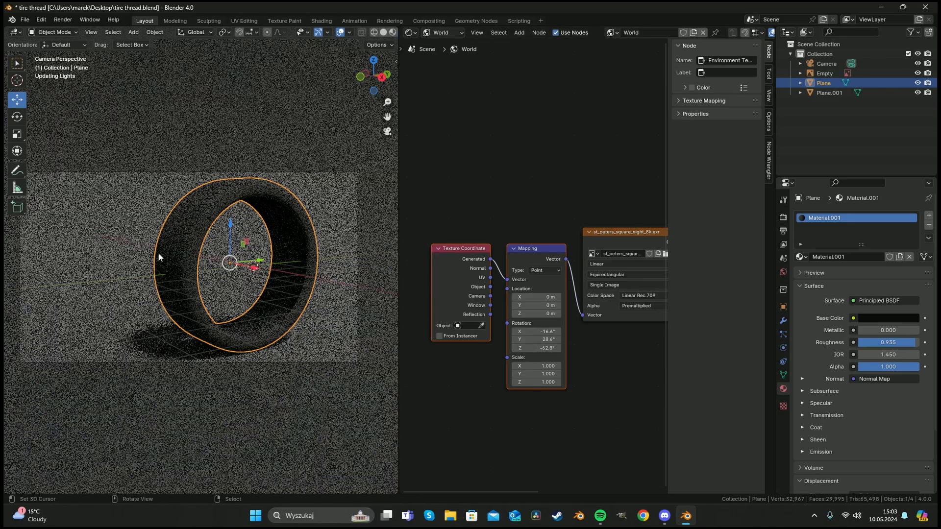
Inspect the rendered tire up close and from the front and side views.
scroll(174, 257, "up", 5)
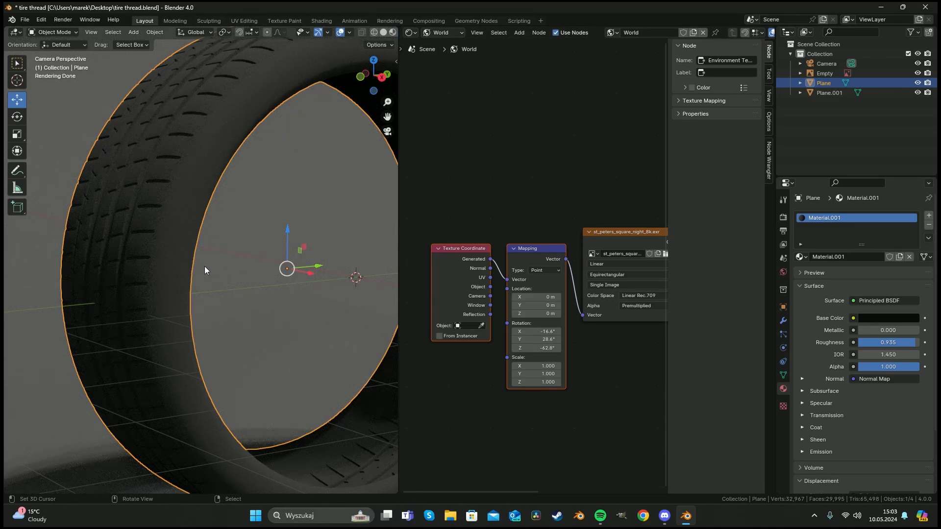
scroll(190, 263, "down", 4)
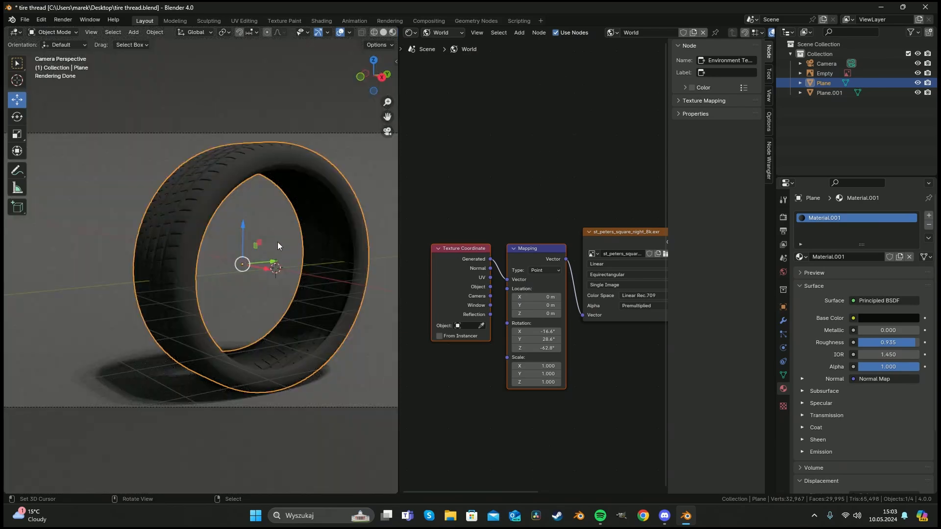
key("a")
key("a")
middle_click_drag(351, 229, 293, 250)
right_click(215, 216)
key("KP_1")
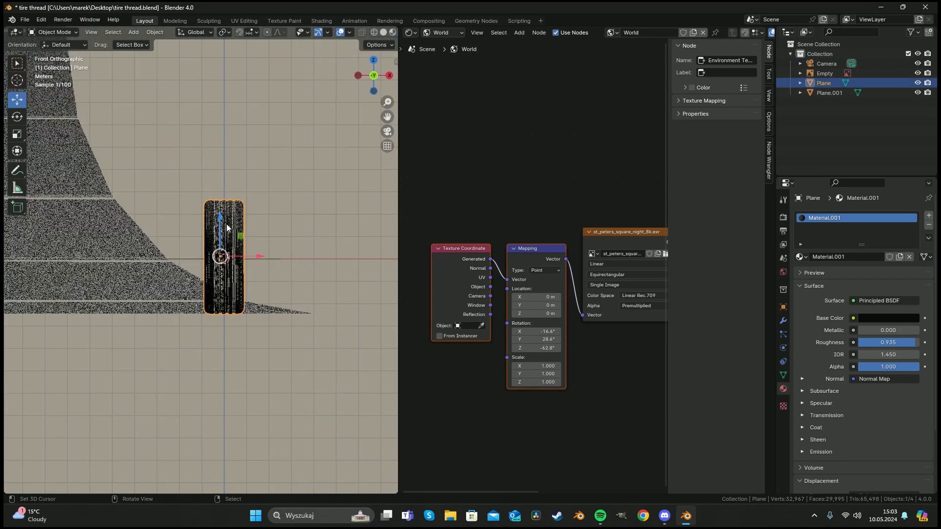
key("KP_3")
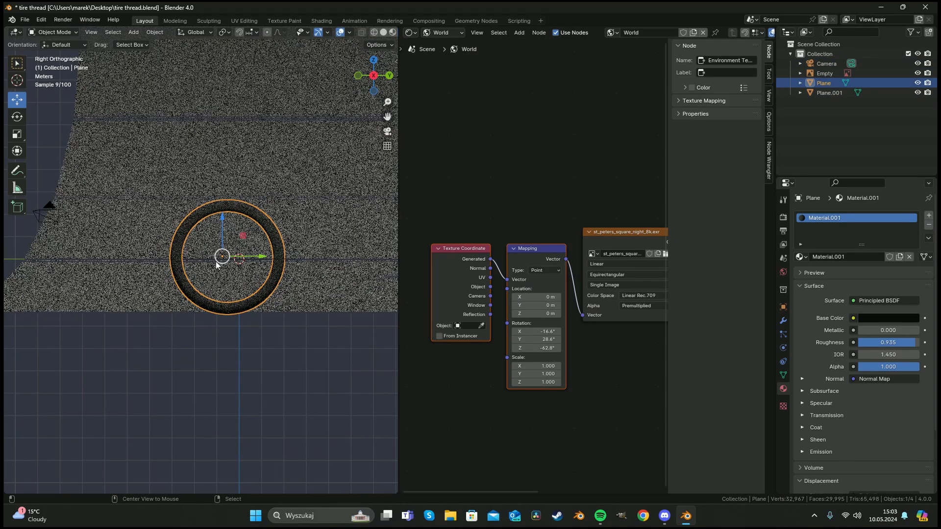
scroll(212, 262, "up", 4)
Switch the viewport to solid shading.
key("z")
left_click(293, 266)
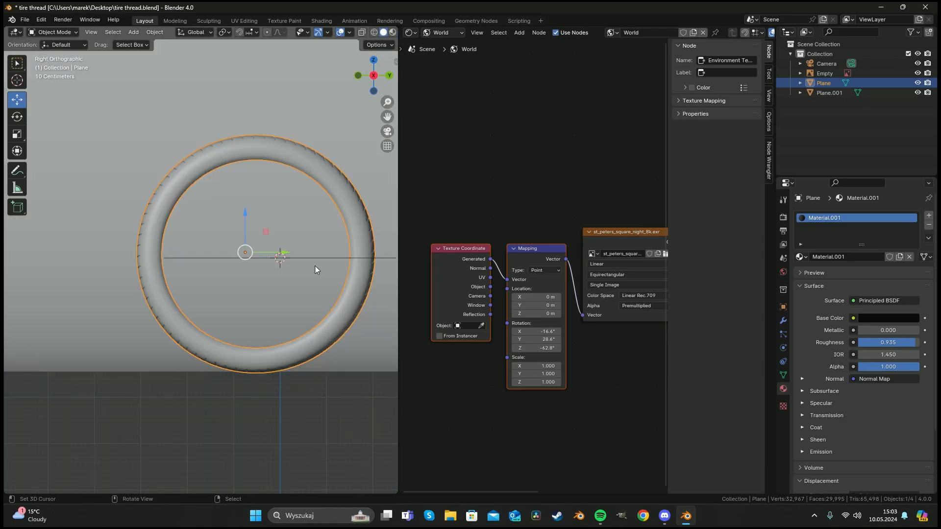
middle_click_drag(315, 269, 203, 228, "shift")
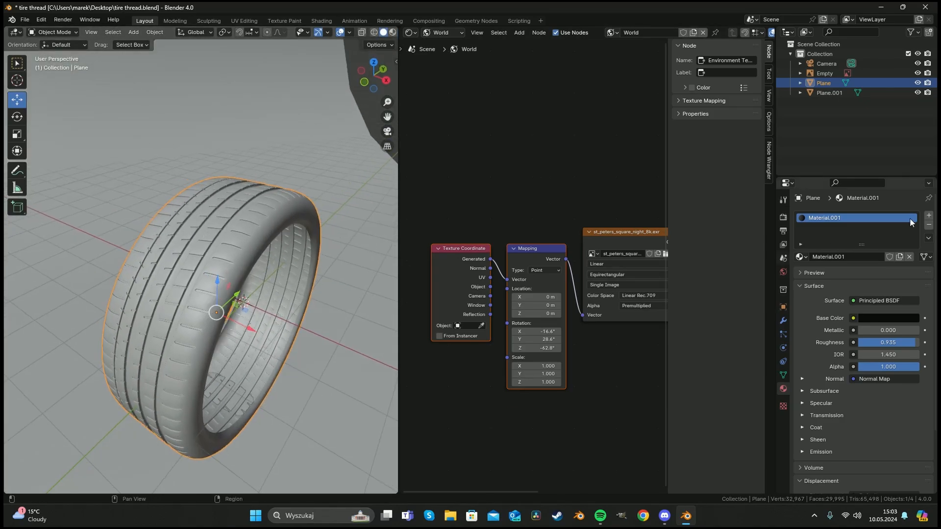
Add a second material slot to the tire with a new copy of its material.
left_click(929, 216)
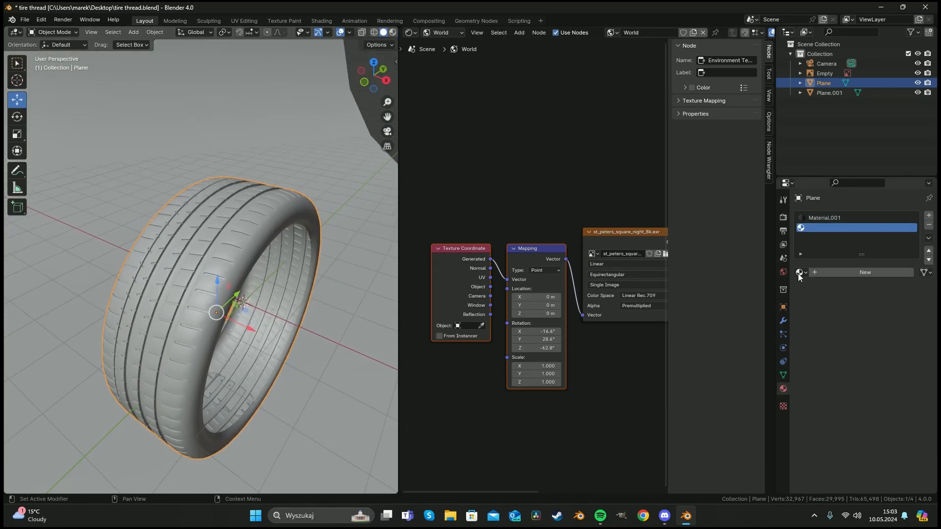
left_click(801, 272)
left_click(826, 292)
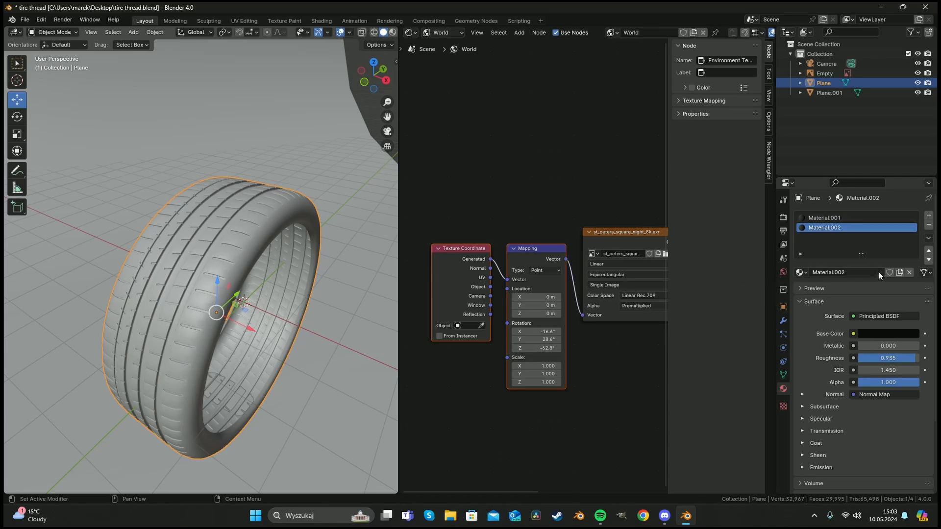
left_click(878, 272)
Enter Edit Mode and select a loop along the tire's inner rim edge in edge mode.
key("Tab")
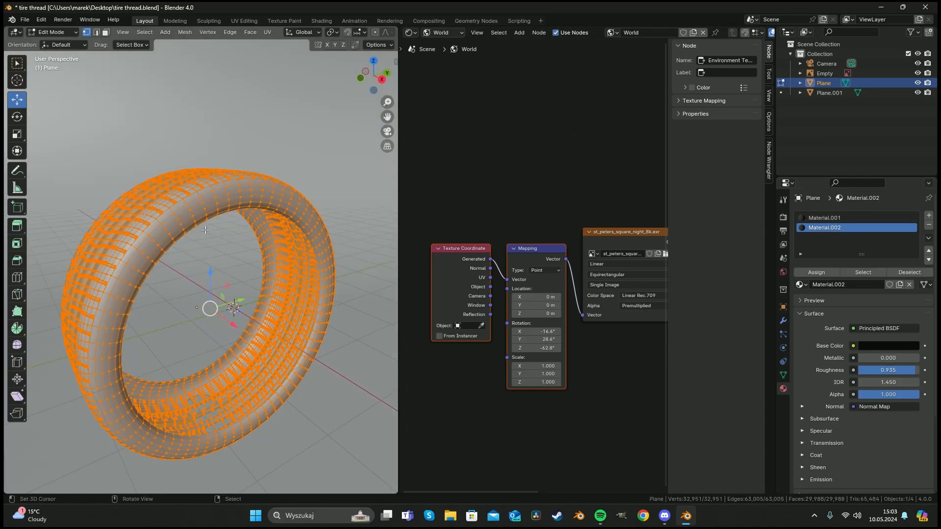
key("alt+a")
middle_click_drag(204, 230, 190, 209)
scroll(172, 205, "up", 4)
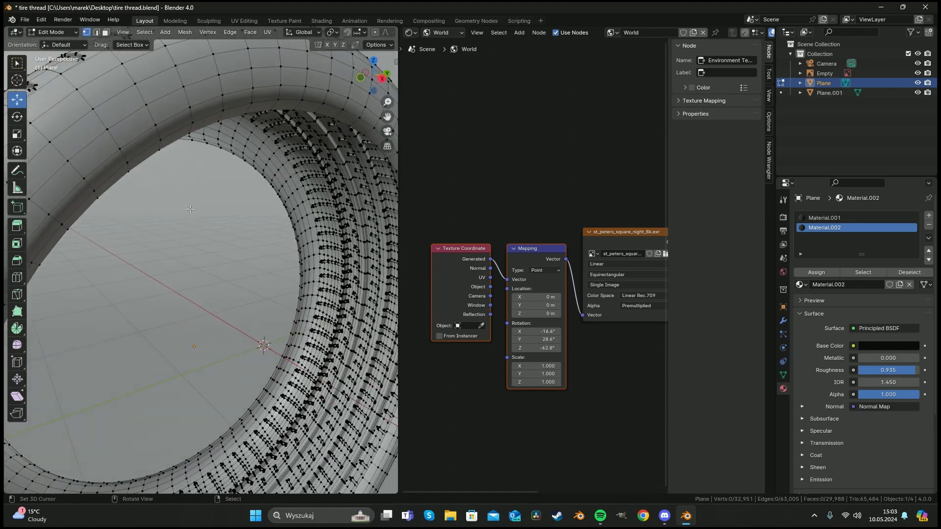
left_click(179, 149, "alt")
scroll(194, 182, "down", 5)
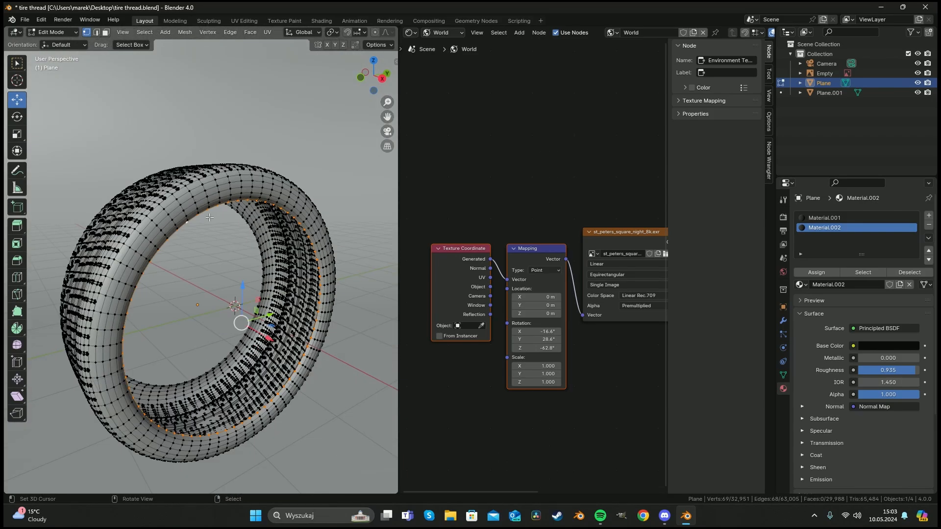
middle_click_drag(195, 217, 218, 228)
key("2")
scroll(218, 228, "up", 2)
scroll(226, 295, "up", 2)
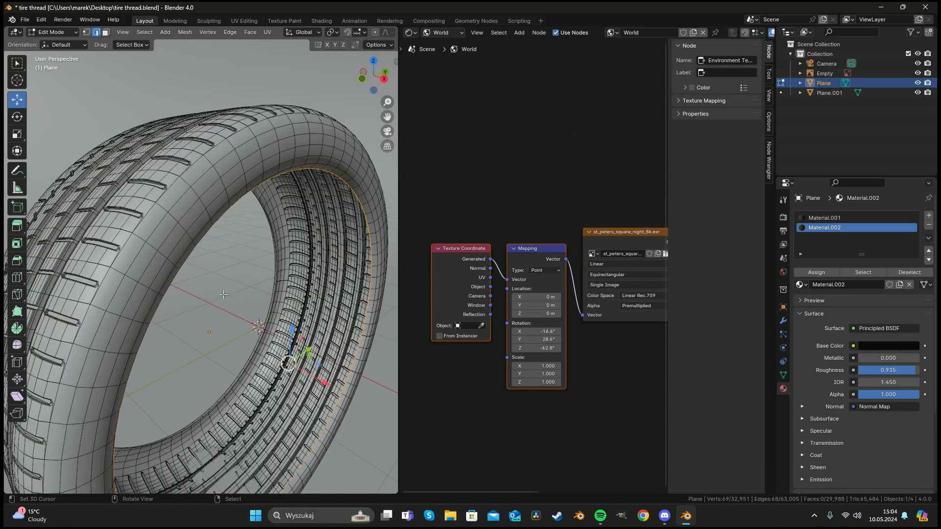
Grow the selection across the tire's sidewall band and assign the second material to it.
key("ctrl+KP_Add")
key("ctrl+KP_Add")
key("ctrl+KP_Add")
key("ctrl+KP_Add")
key("ctrl+KP_Add")
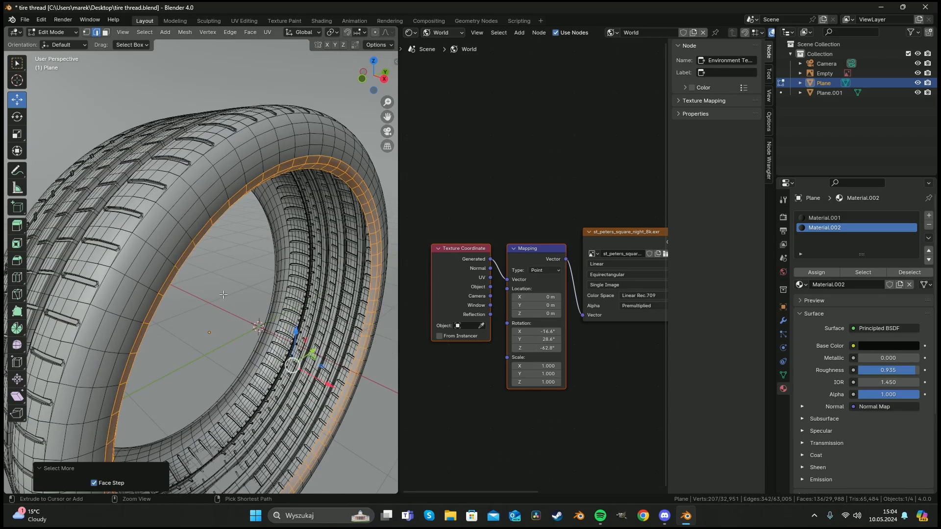
key("ctrl+KP_Add")
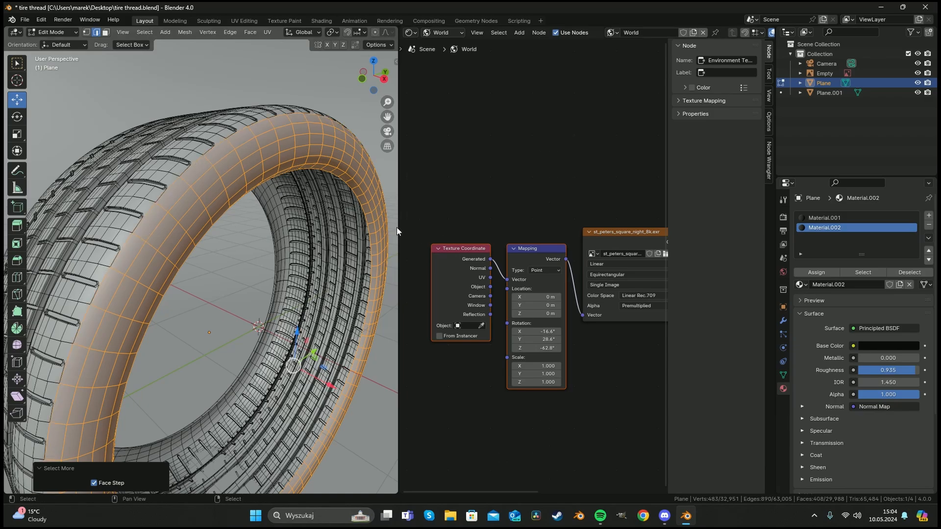
middle_click_drag(222, 202, 201, 195)
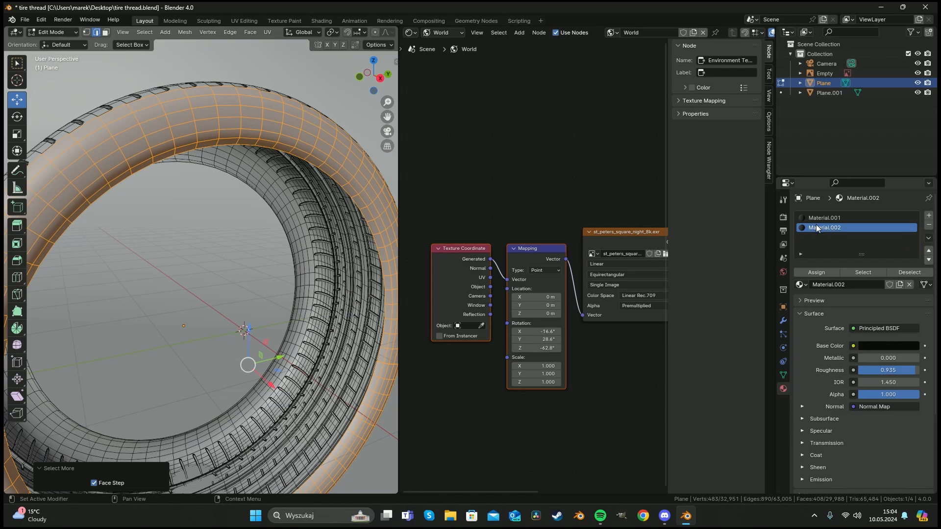
left_click(817, 272)
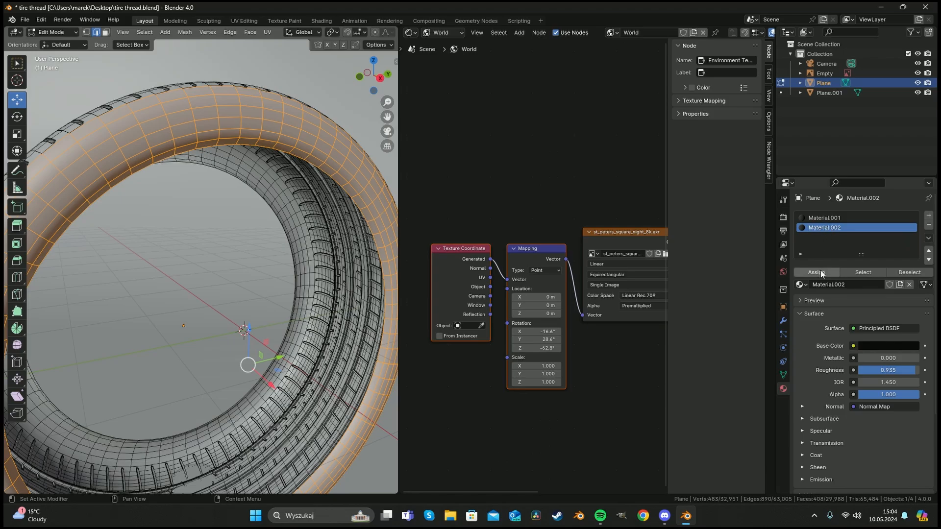
Split the node editor and turn the lower area into a UV Editor.
left_click(411, 34)
left_click(407, 31)
left_click_drag(397, 70, 411, 286)
left_click(416, 293)
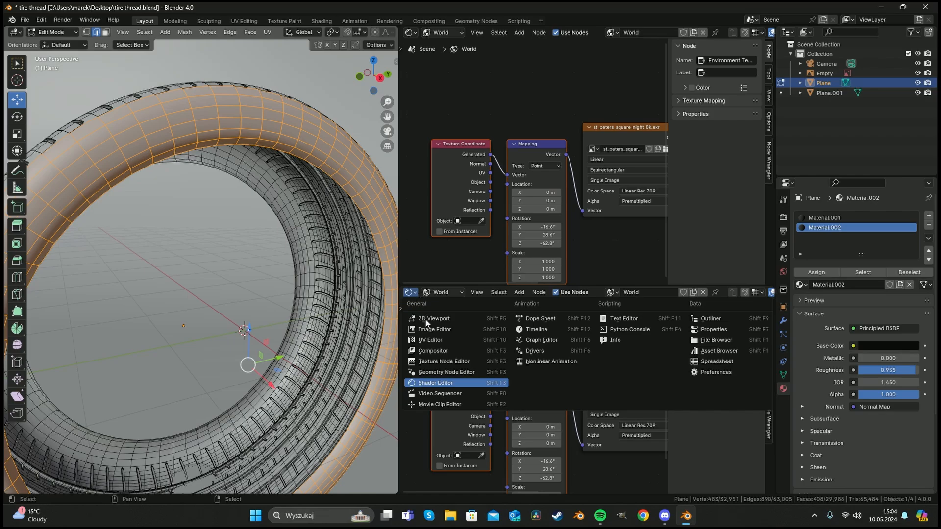
left_click(430, 340)
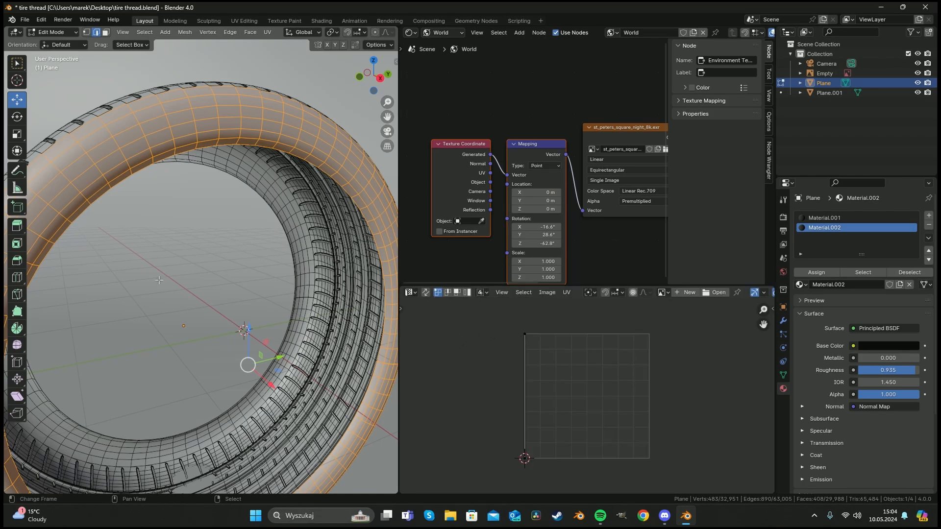
UV-project the selected sidewall faces from the side view.
key("KP_1")
key("KP_3")
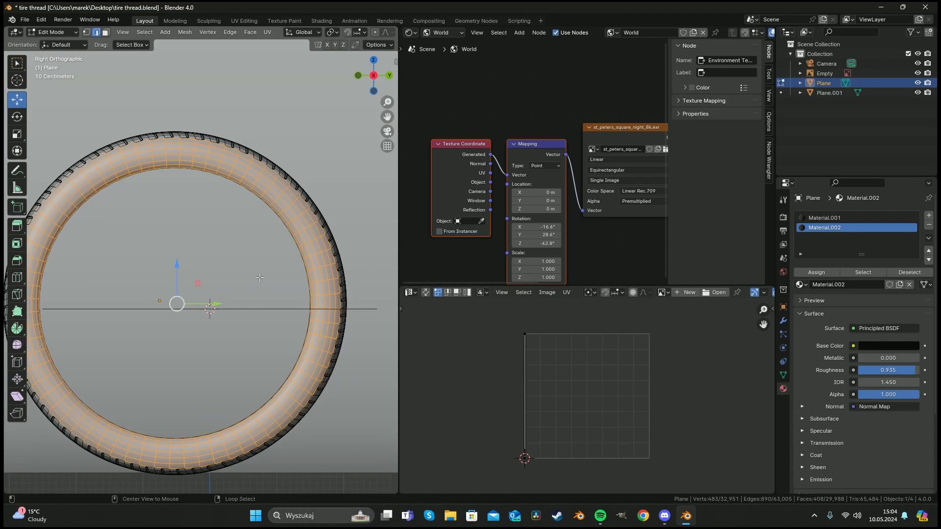
scroll(248, 277, "down", 4)
middle_click_drag(248, 277, 224, 279, "shift")
scroll(274, 268, "up", 3)
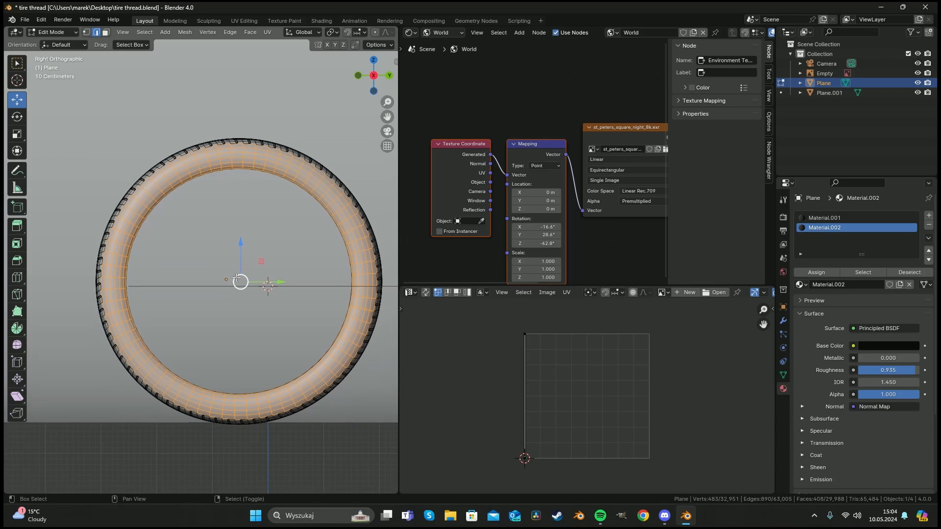
key("u")
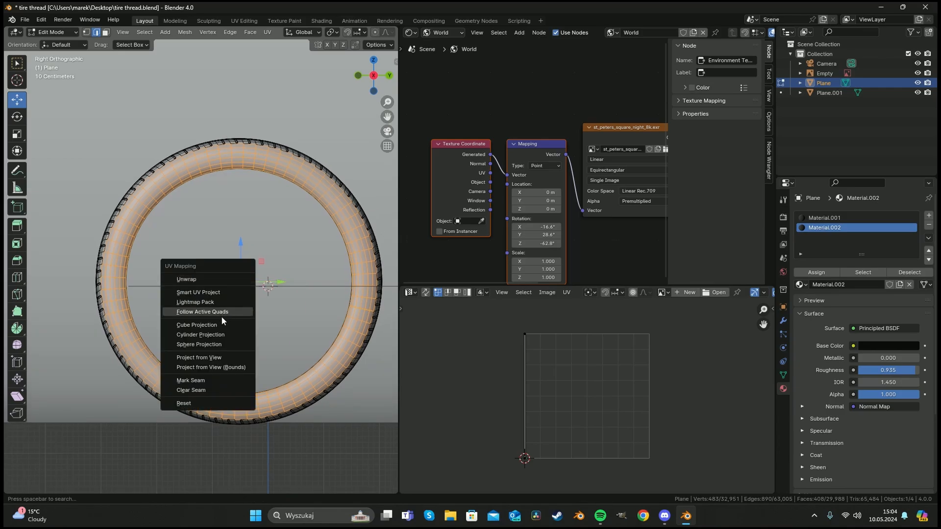
left_click(222, 357)
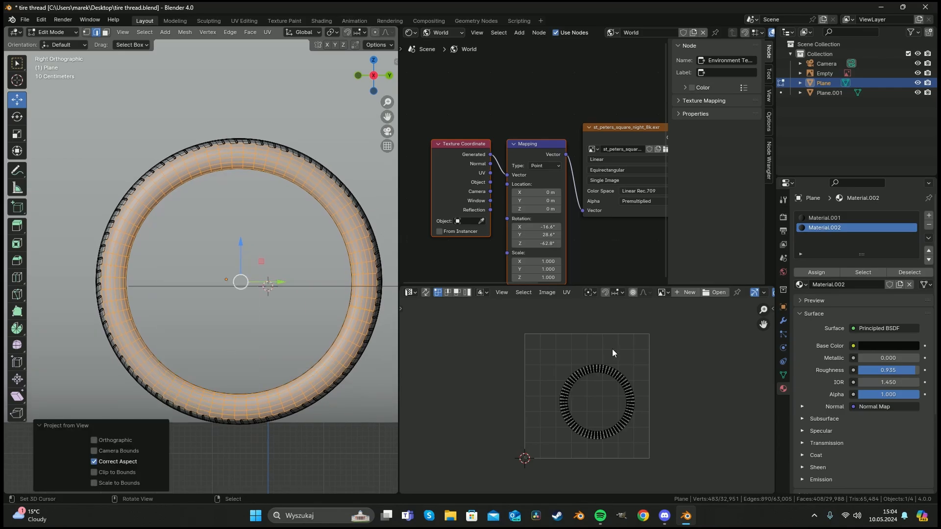
Open the image kuko.jpeg from the F:\Blender\Ukończone\M3GTR folder in the UV Editor.
left_click(718, 293)
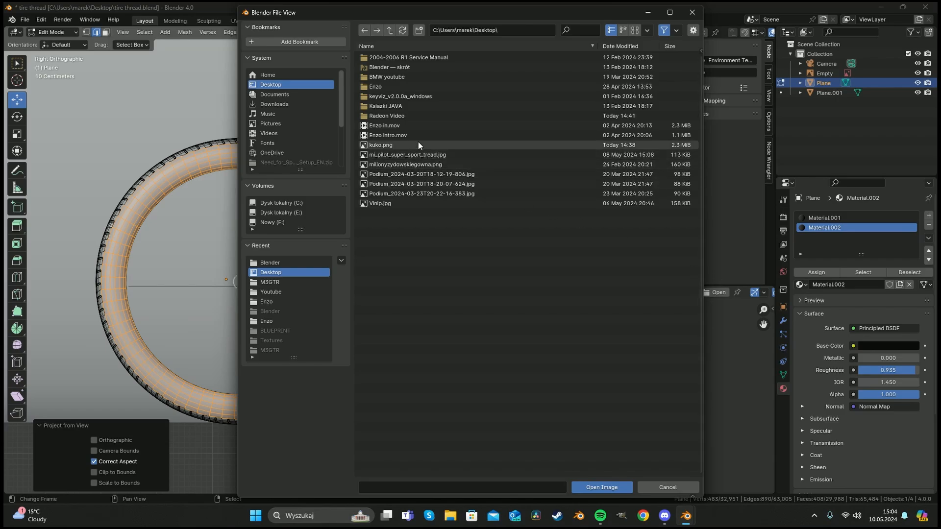
left_click(290, 221)
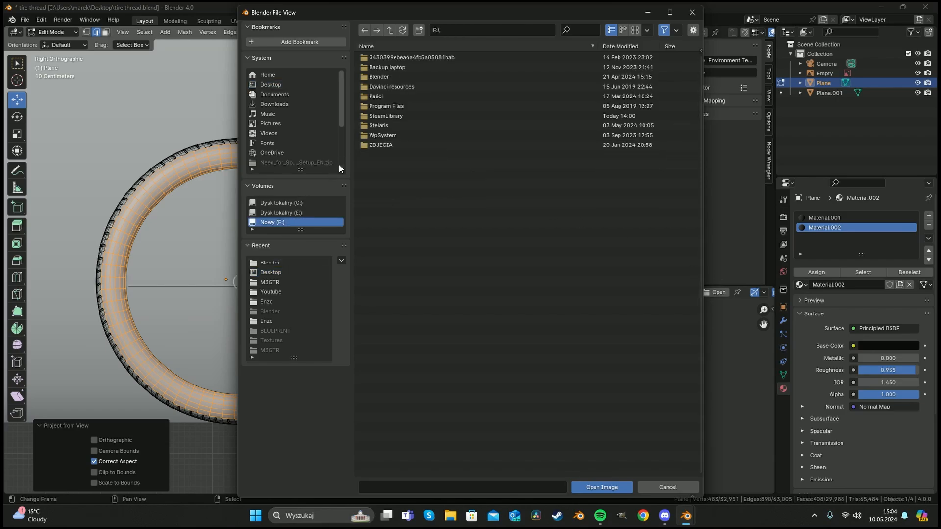
double_click(386, 77)
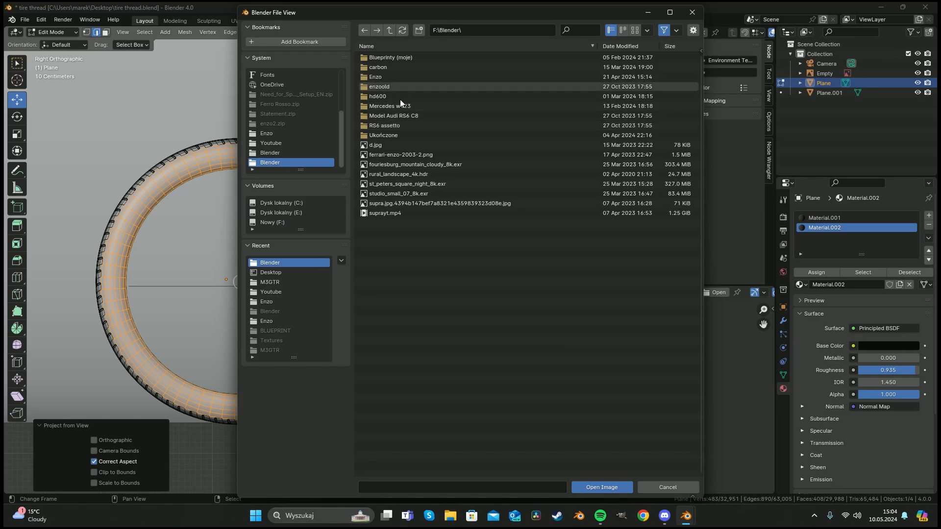
double_click(399, 134)
double_click(392, 86)
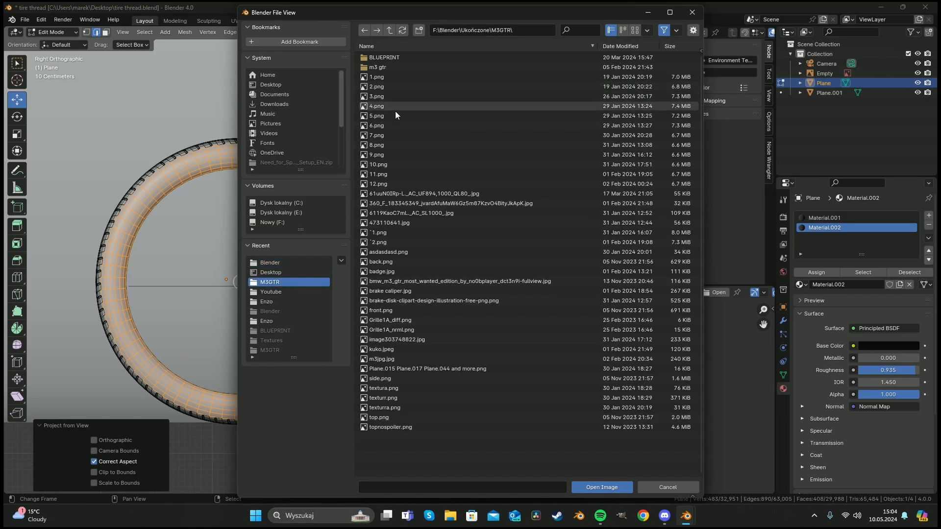
double_click(403, 345)
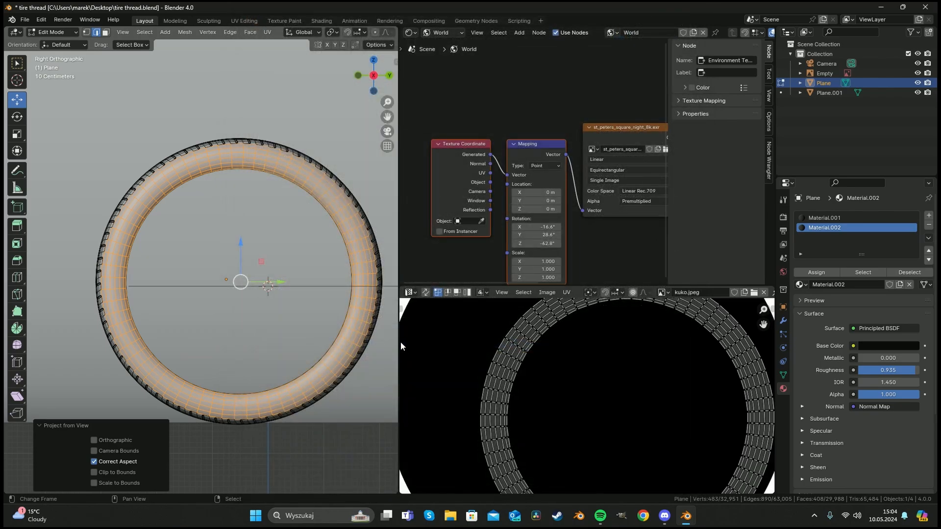
Switch the node editor from World nodes to the object's material nodes for Material.002.
scroll(648, 367, "up", 2)
scroll(643, 372, "up", 2)
scroll(642, 369, "down", 4)
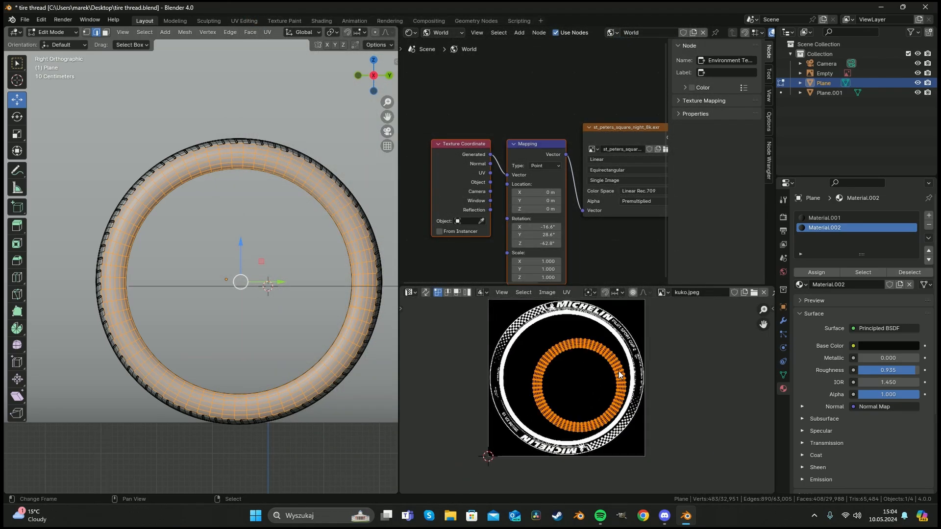
left_click(434, 33)
left_click(444, 57)
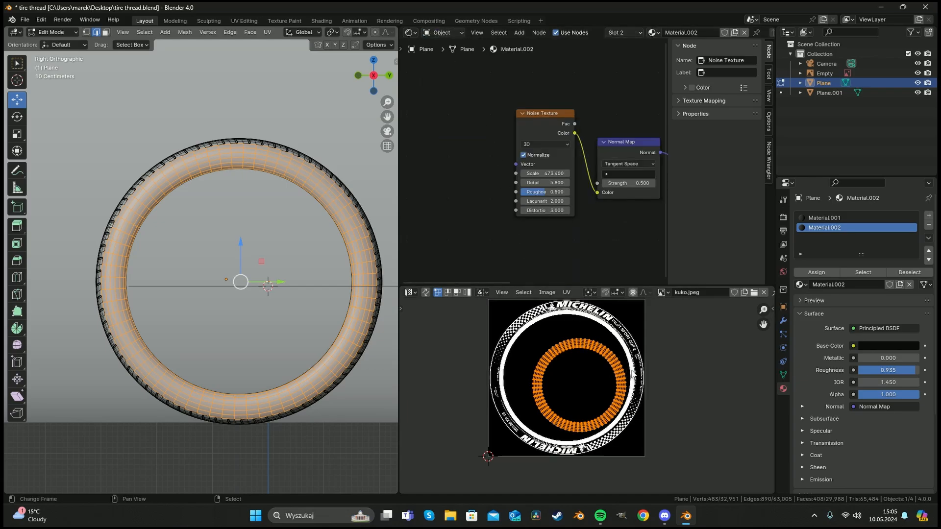
Reveal all UVs and move the sidewall UV ring to center it over the tire image.
key("h")
key("alt+h")
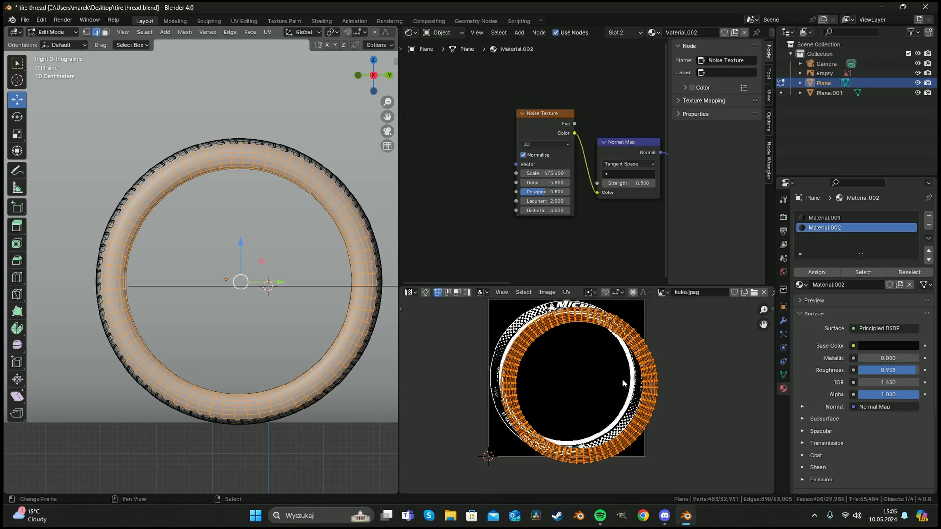
key("g")
left_click(615, 373)
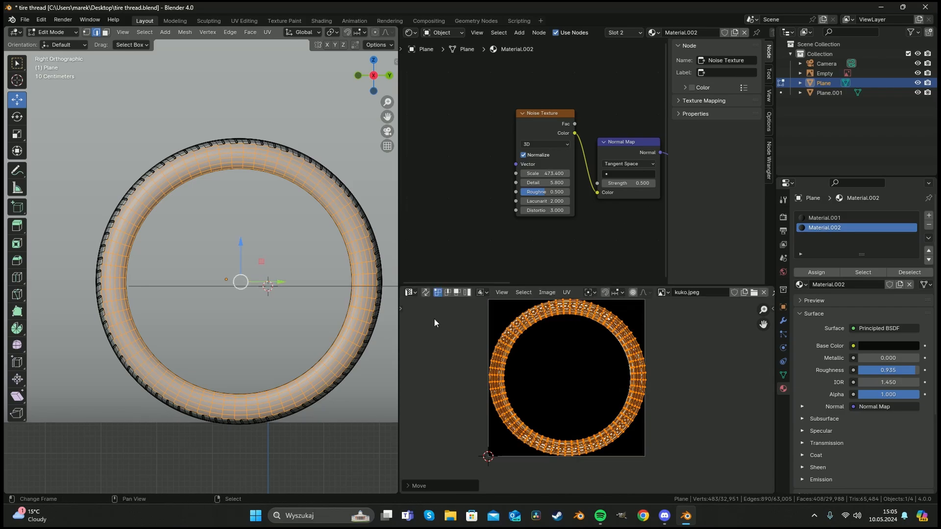
Switch the viewport to rendered shading and view the tire through the camera.
key("z")
left_click(259, 250)
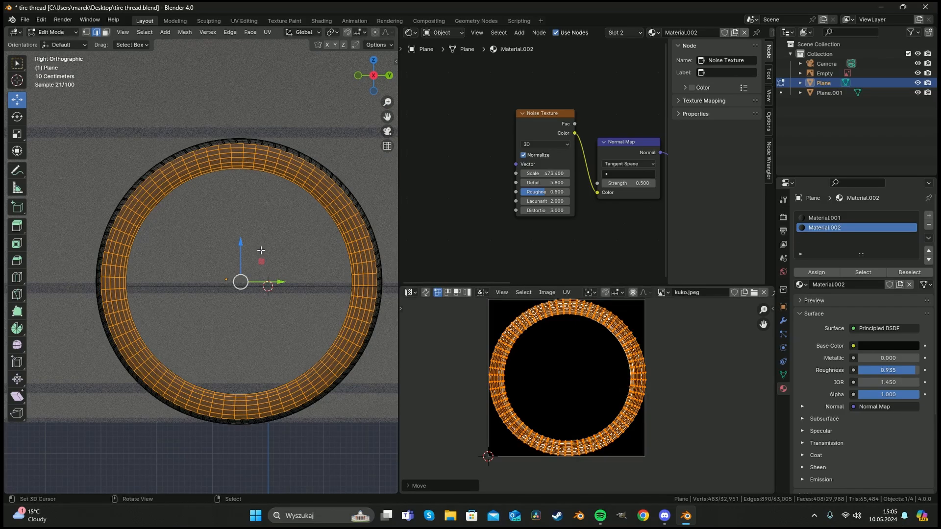
key("KP_0")
scroll(260, 250, "up", 4)
key("Tab")
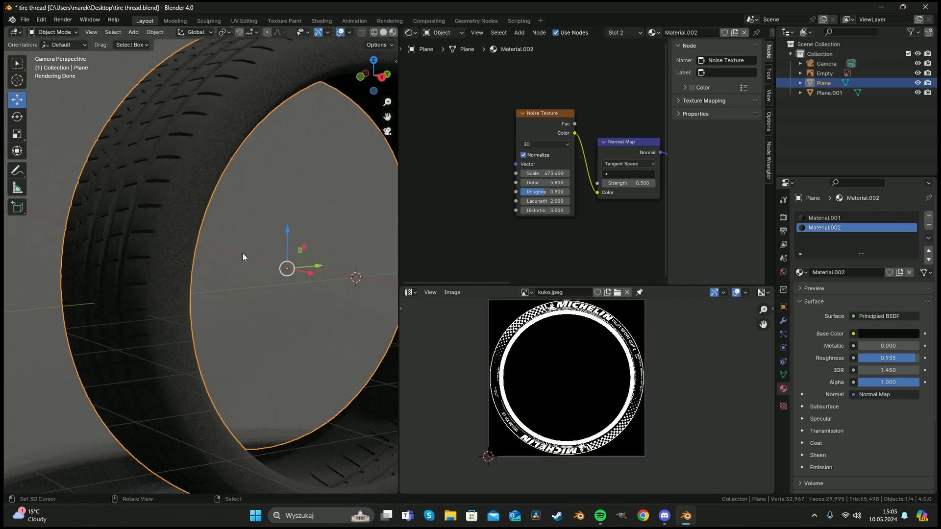
key("Tab")
scroll(516, 199, "down", 5)
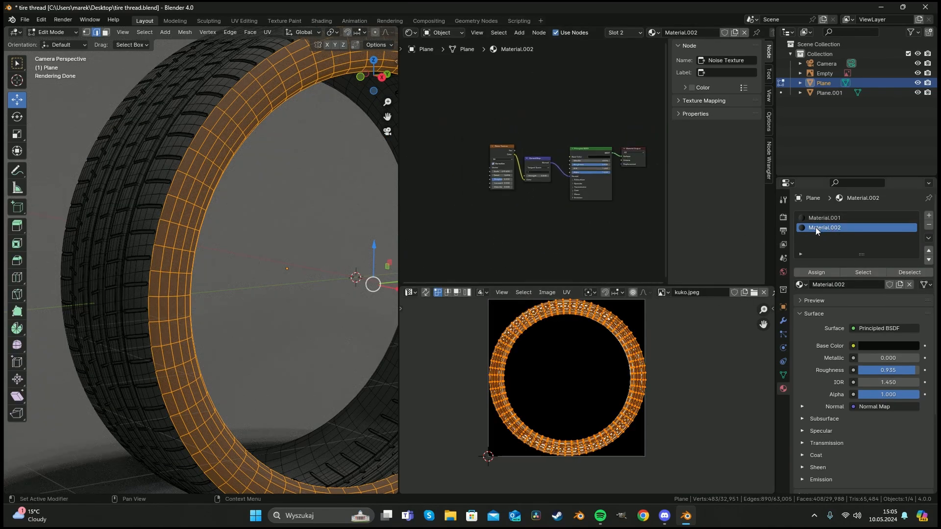
scroll(471, 146, "up", 4)
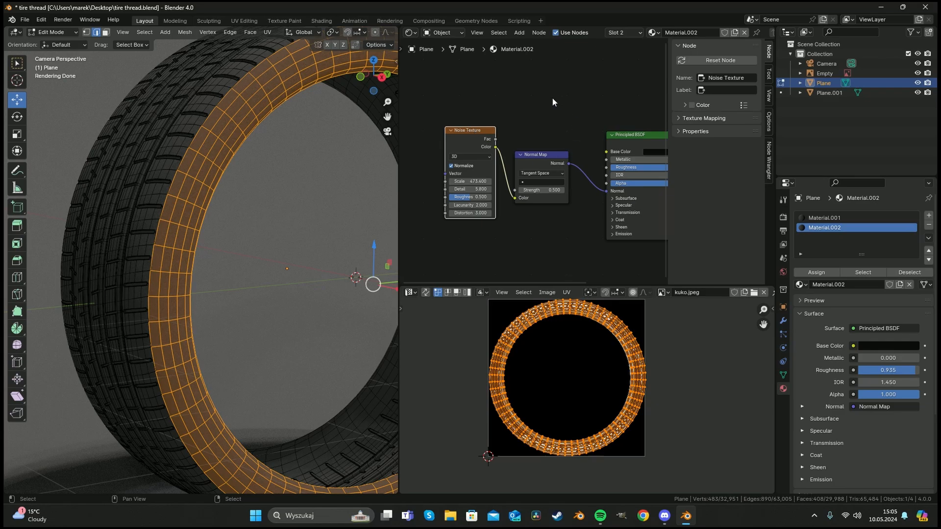
Delete the Noise Texture and Normal Map nodes and add an Image Texture node in their place.
left_click_drag(552, 99, 445, 206)
key("x")
key("shift+a")
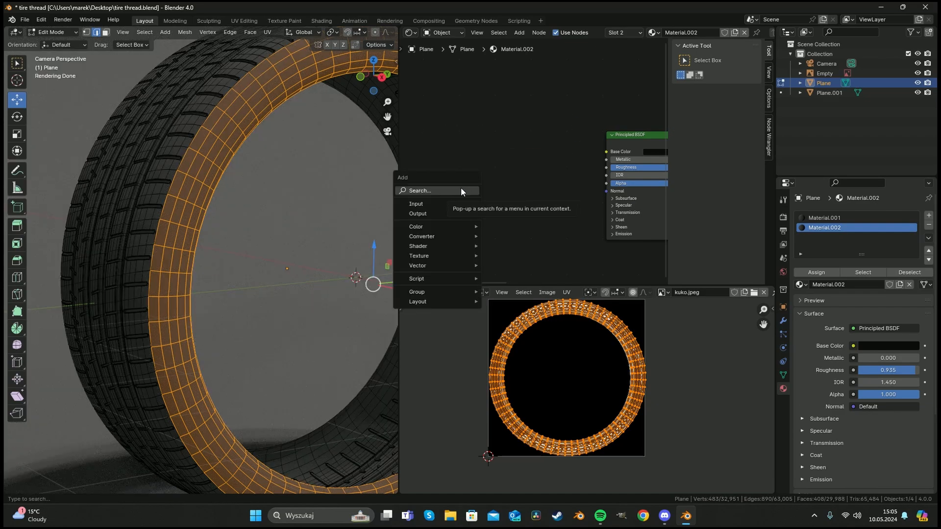
left_click(461, 190)
type("ima")
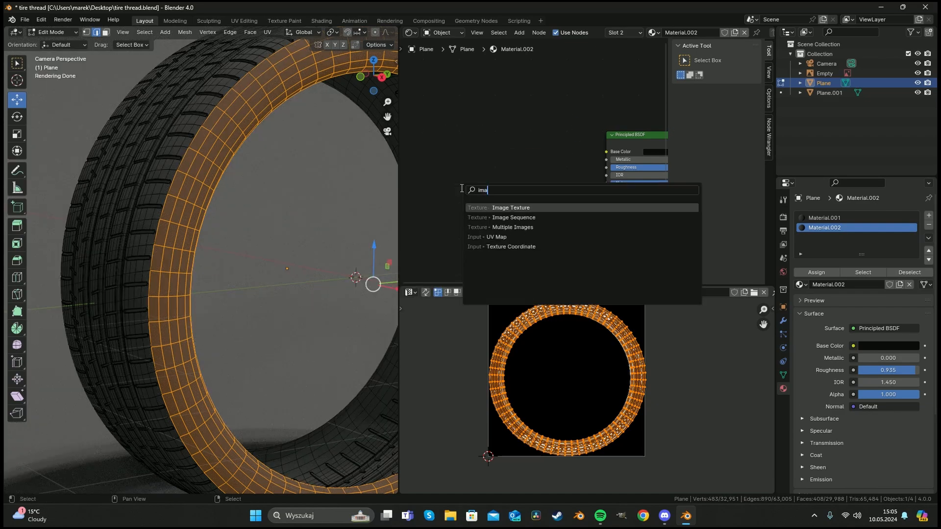
left_click(519, 208)
left_click(472, 164)
Add a Bump node, wiring the image color into its Height and its Normal into the Principled BSDF Normal.
key("shift+a")
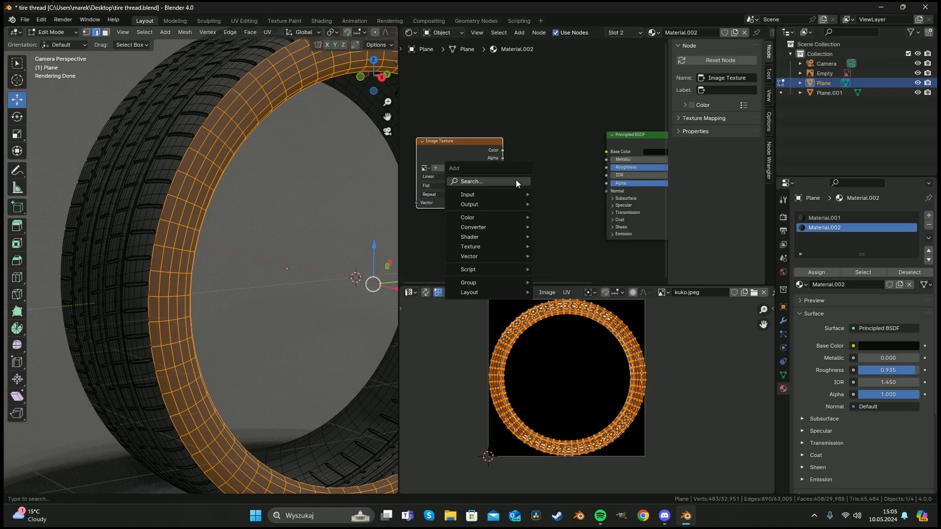
type("bum")
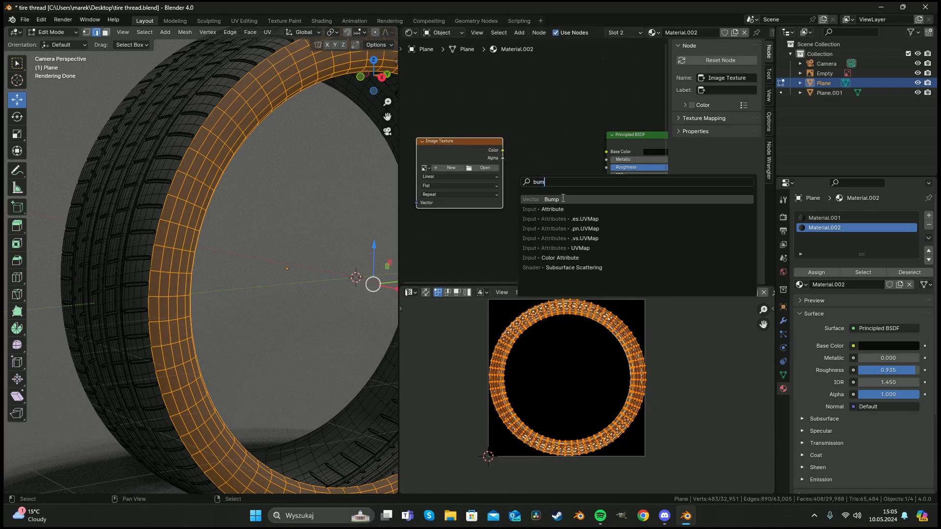
key("Return")
left_click(515, 172)
left_click_drag(502, 151, 524, 206)
left_click_drag(574, 174, 606, 191)
Load kuko.jpeg into the Image Texture node.
left_click(425, 168)
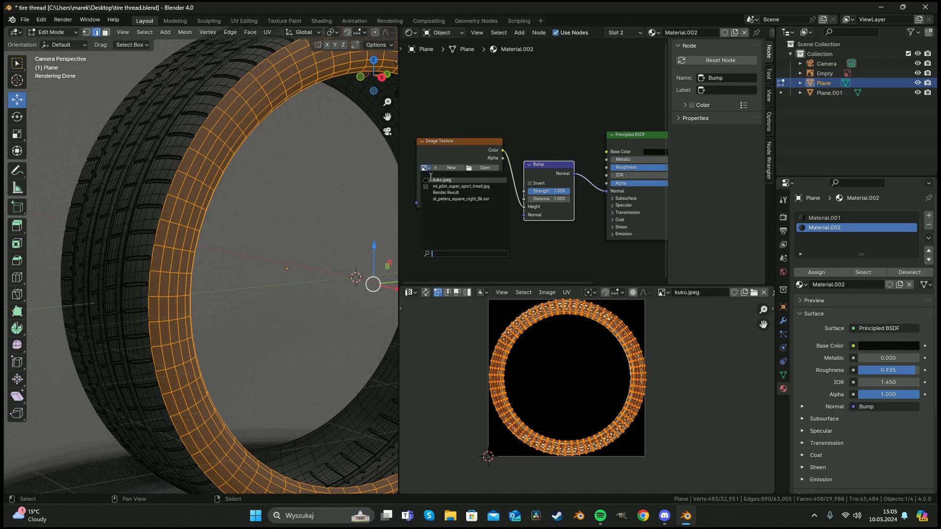
left_click(442, 180)
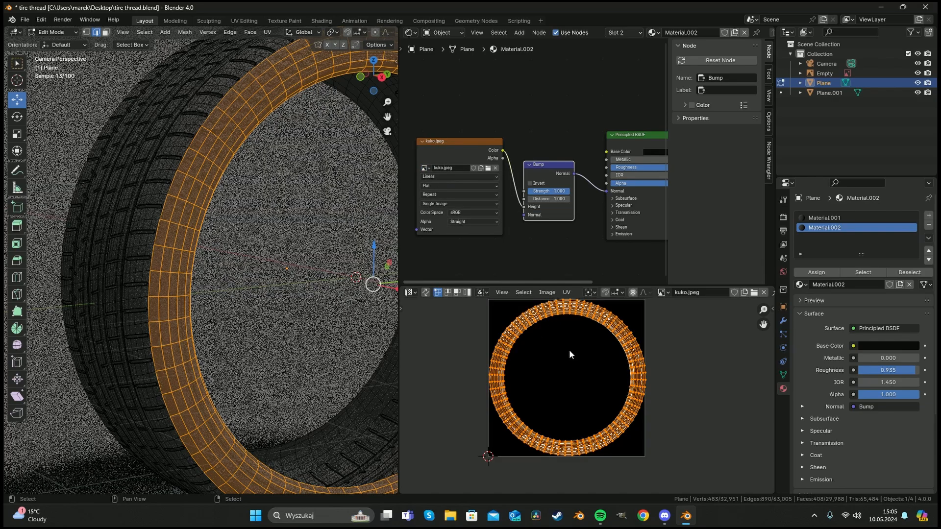
middle_click_drag(285, 201, 190, 235, "shift")
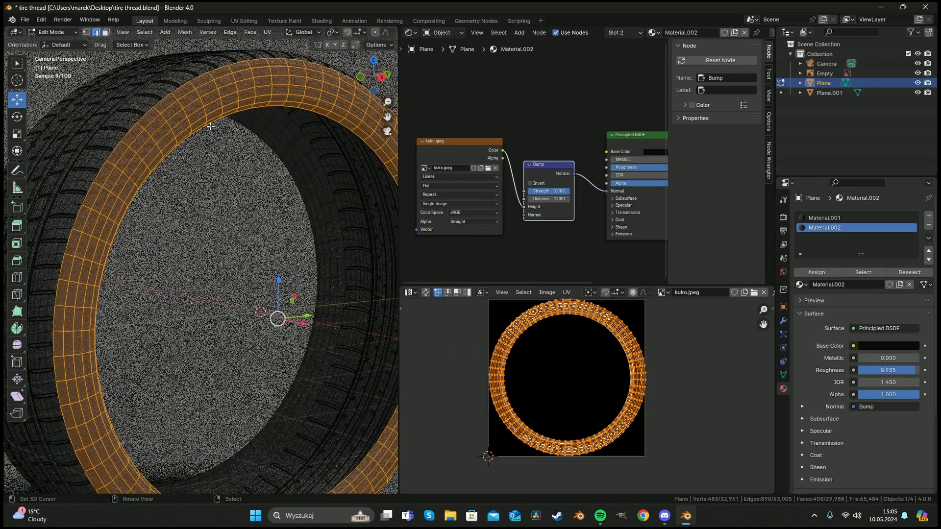
key("Tab")
key("Tab")
scroll(499, 357, "up", 3)
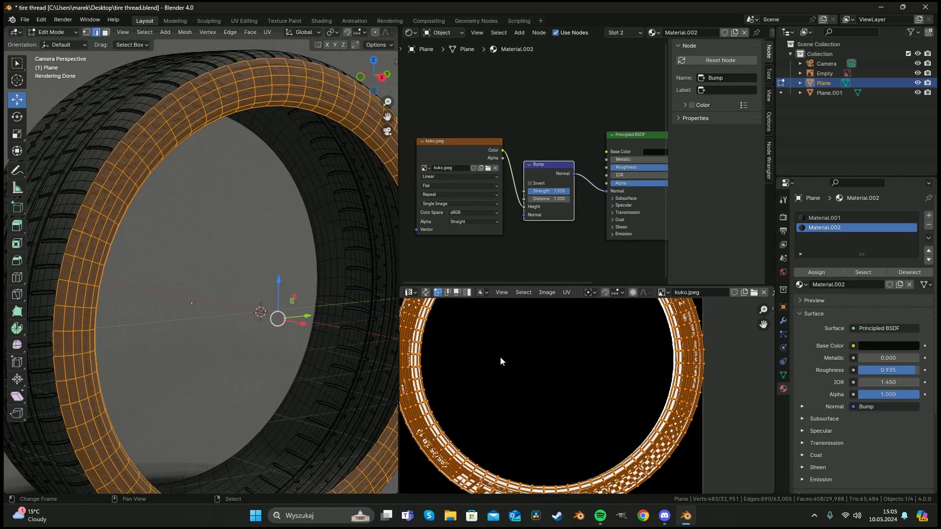
scroll(596, 345, "down", 2)
Maximize the UV Editor and shift the UV ring along X and then along Y to align with the image.
key("ctrl+space")
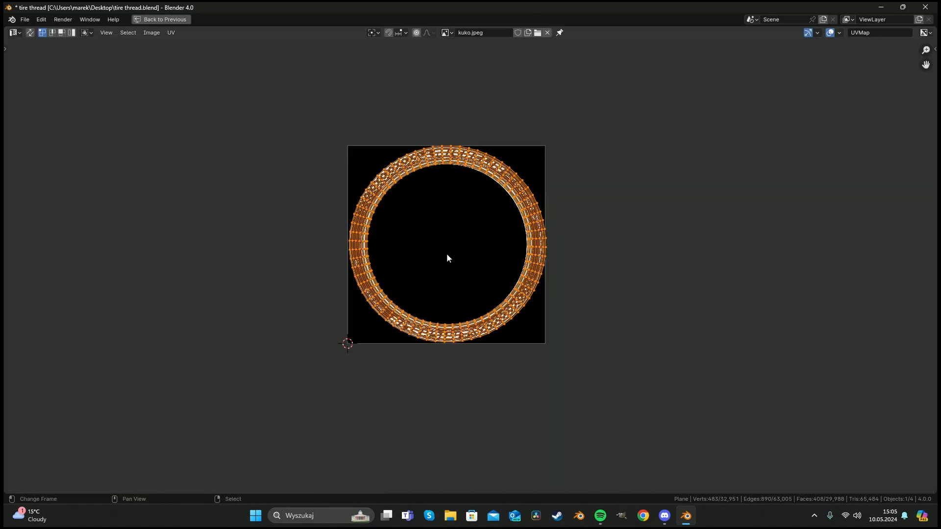
scroll(446, 254, "up", 5)
scroll(590, 319, "down", 4)
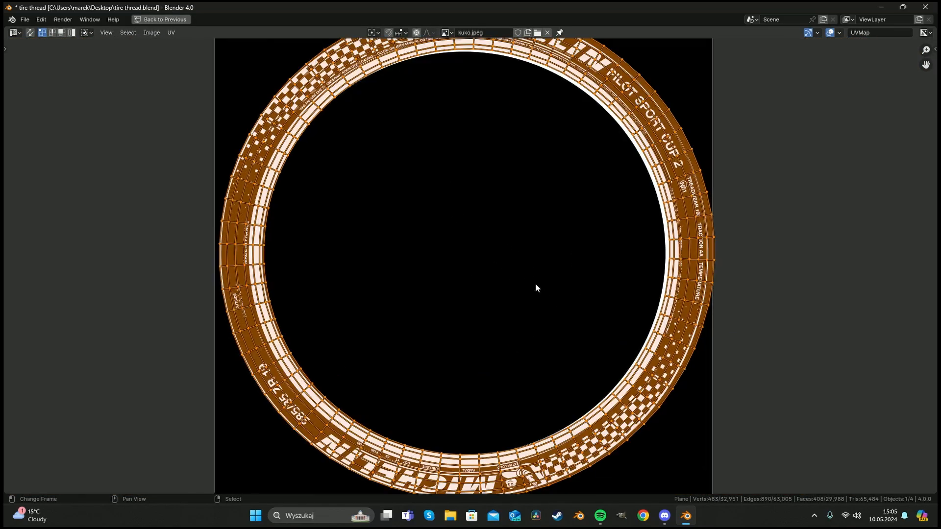
key("g")
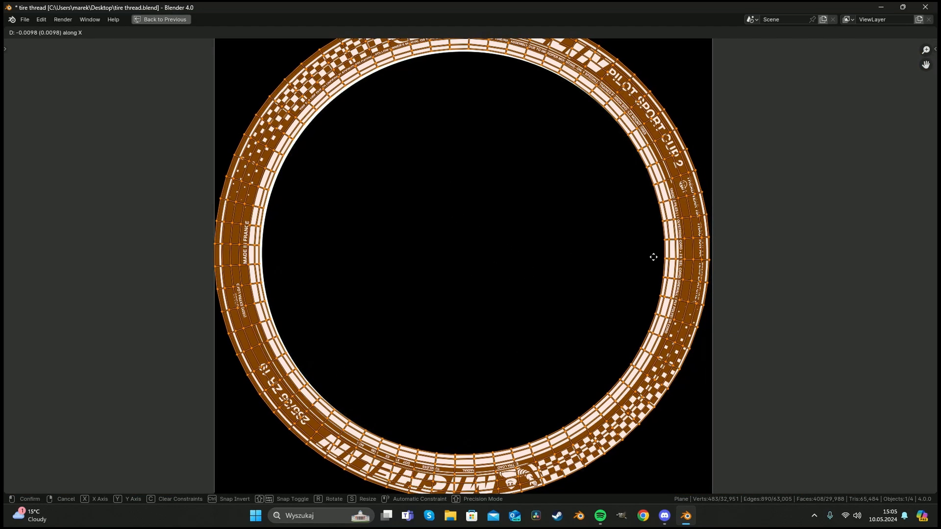
key("x")
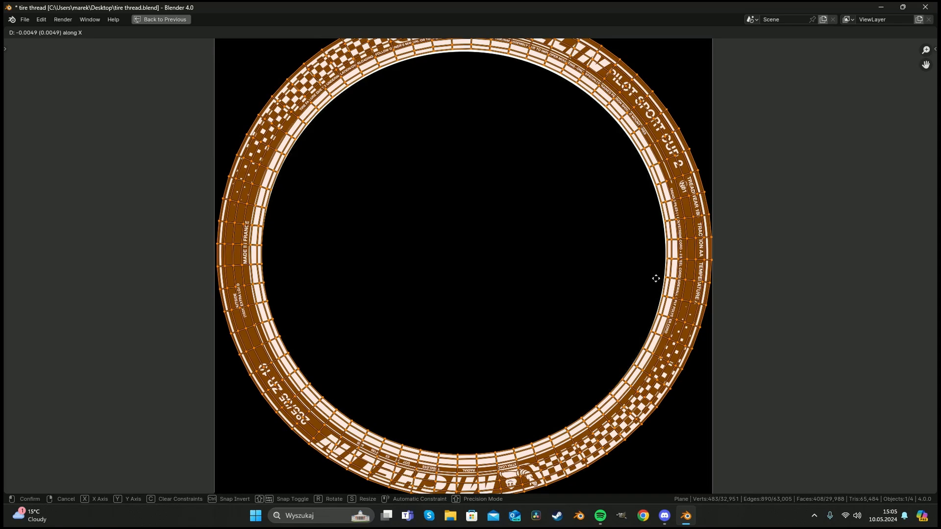
left_click(655, 278)
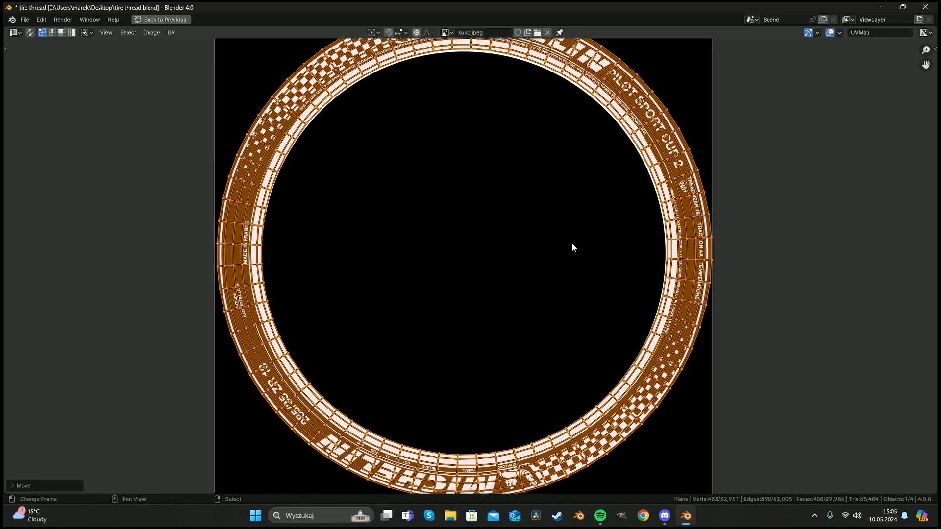
key("g")
key("y")
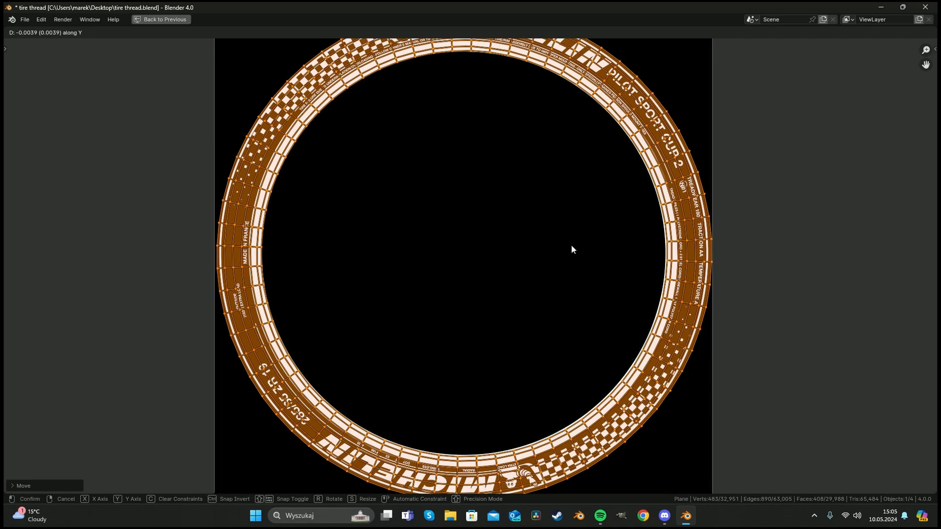
left_click(572, 249)
Scale the UV ring slightly along X to fit the printed sidewall band.
key("s")
key("x")
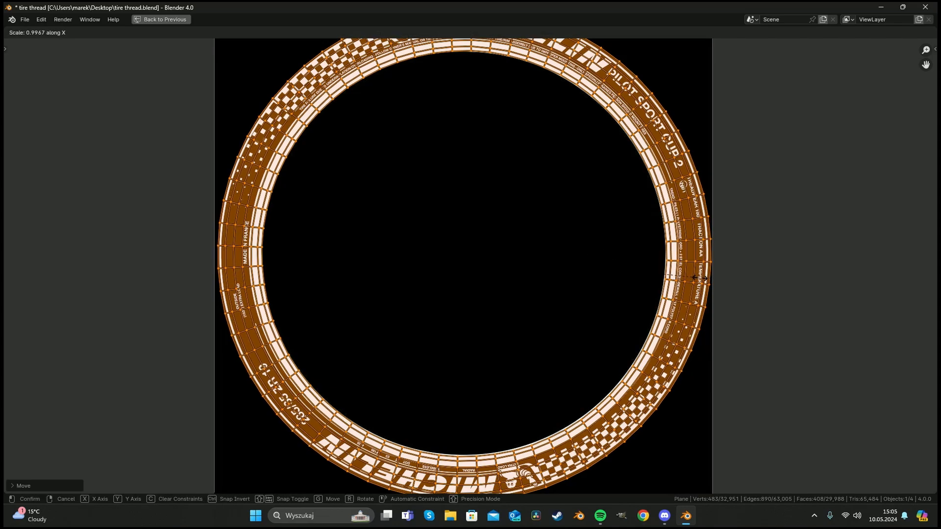
left_click(700, 277)
scroll(395, 247, "down", 3)
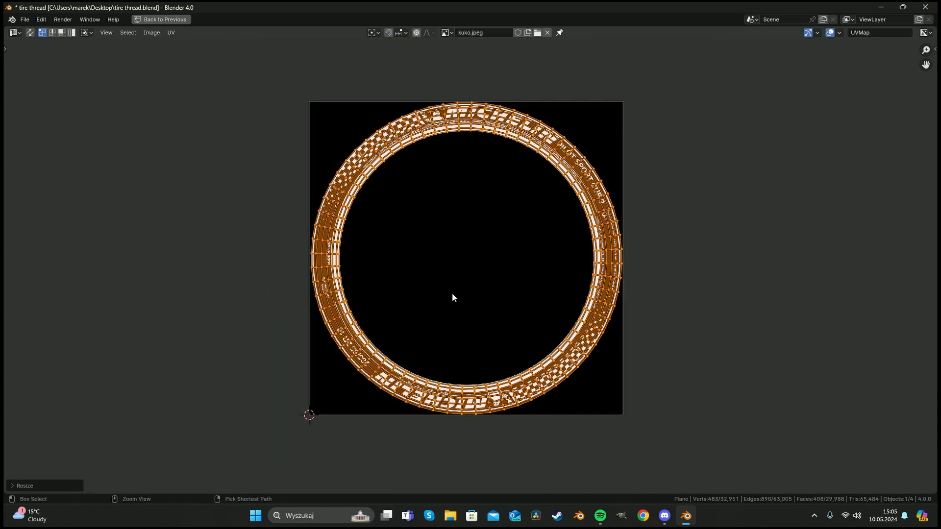
Restore the normal layout, return to Object Mode and save the file.
key("ctrl+space")
key("Tab")
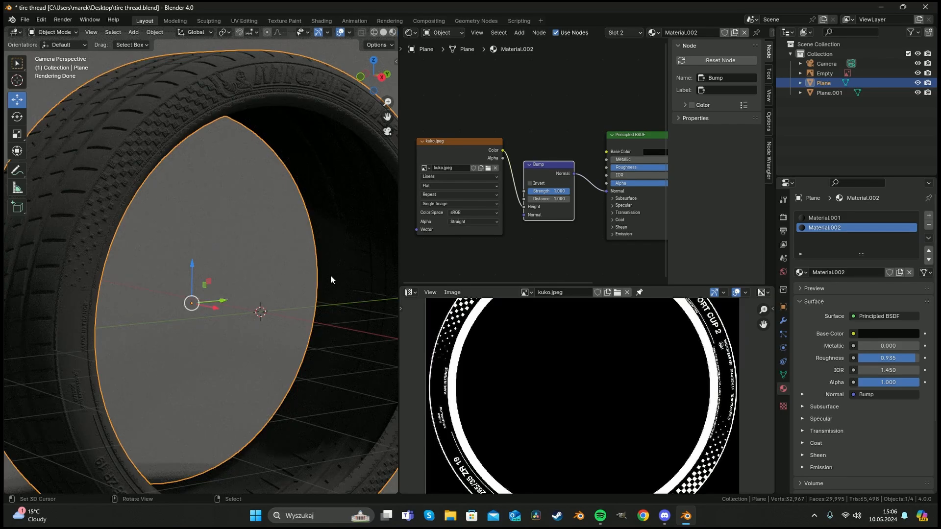
key("ctrl+s")
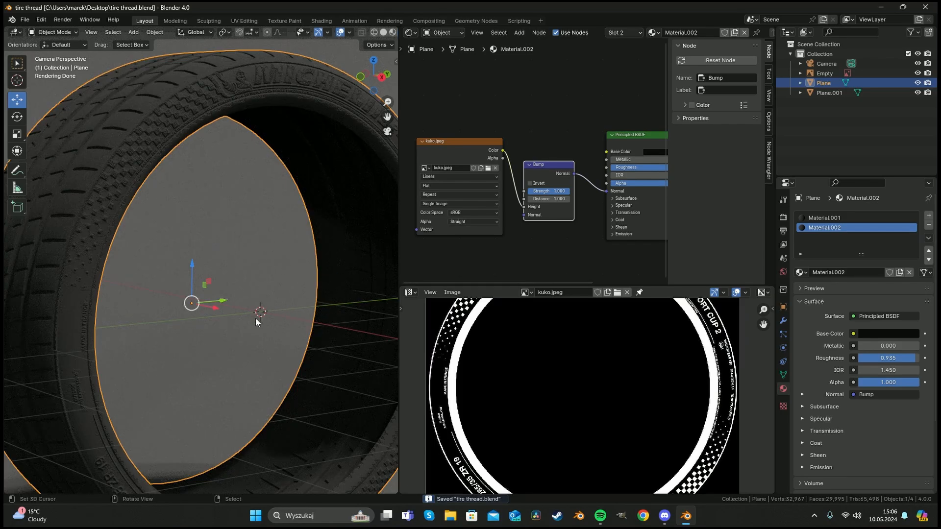
Scale the sidewall UVs uniformly to about 0.995 and leave Edit Mode.
key("Tab")
key("s")
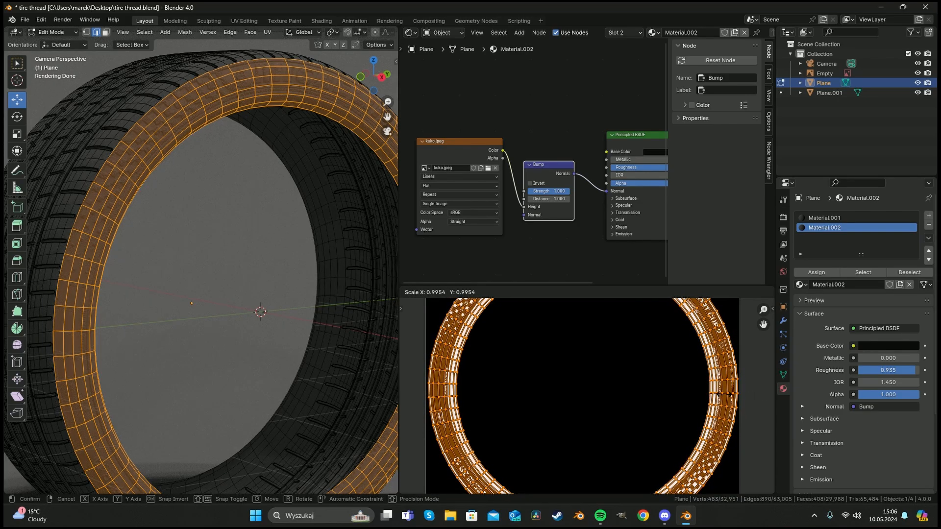
left_click(723, 394)
key("Tab")
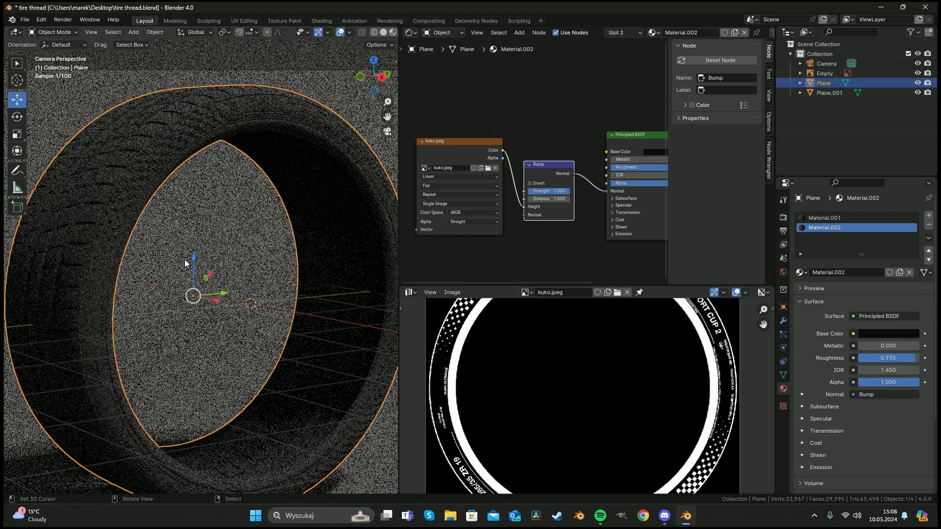
Set the Bump node's strength to 0.533.
scroll(210, 234, "up", 2)
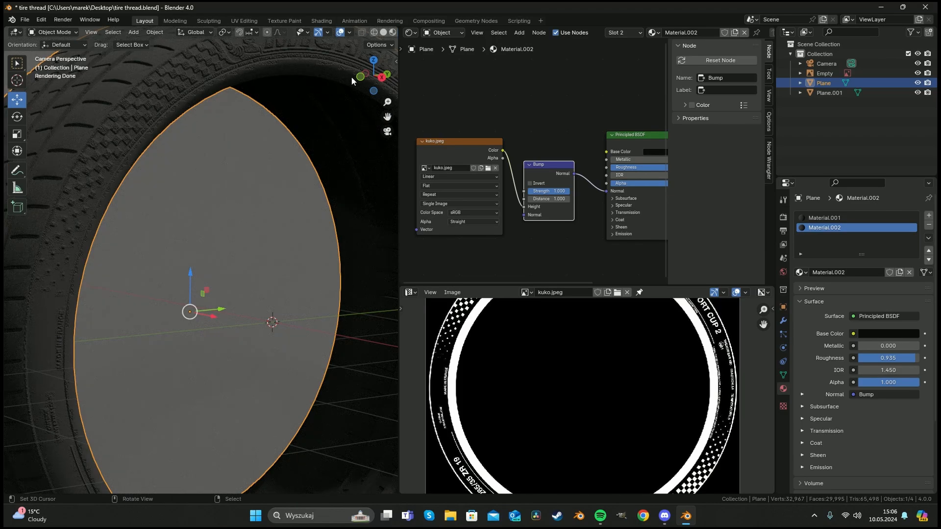
mouse_move(552, 191)
left_mouse_down()
mouse_move(534, 191)
mouse_move(550, 191)
left_mouse_up()
scroll(294, 157, "down", 1)
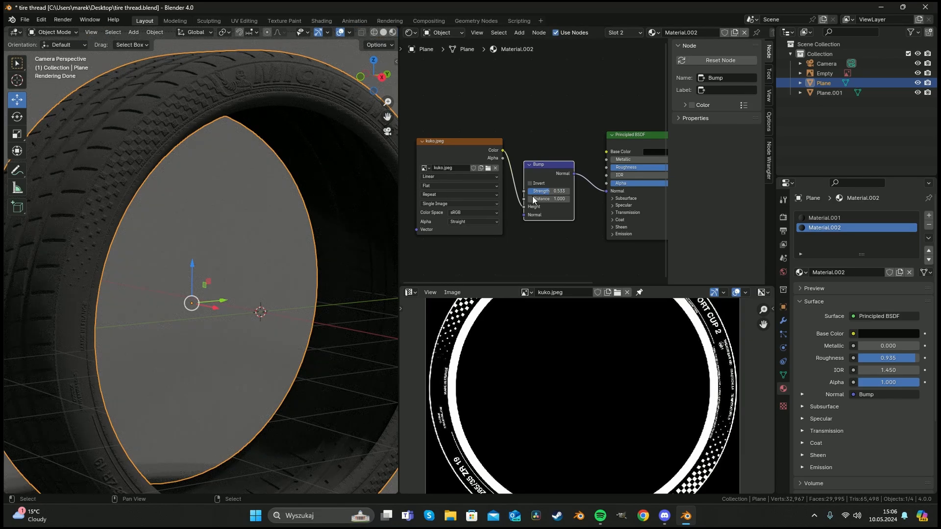
Set the Bump node's strength to 0.472.
left_click_drag(560, 194, 557, 194)
left_click_drag(559, 191, 555, 191)
scroll(190, 201, "down", 5)
left_click(189, 227)
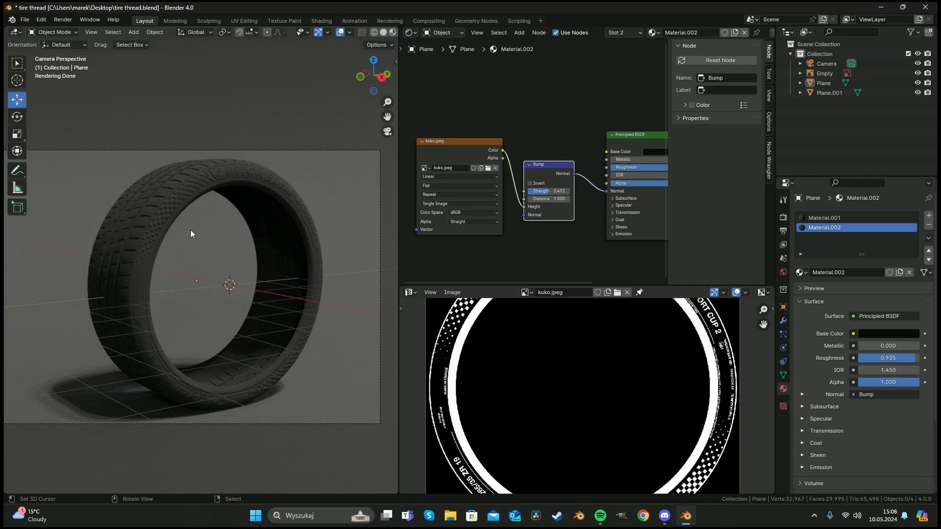
scroll(191, 229, "up", 3)
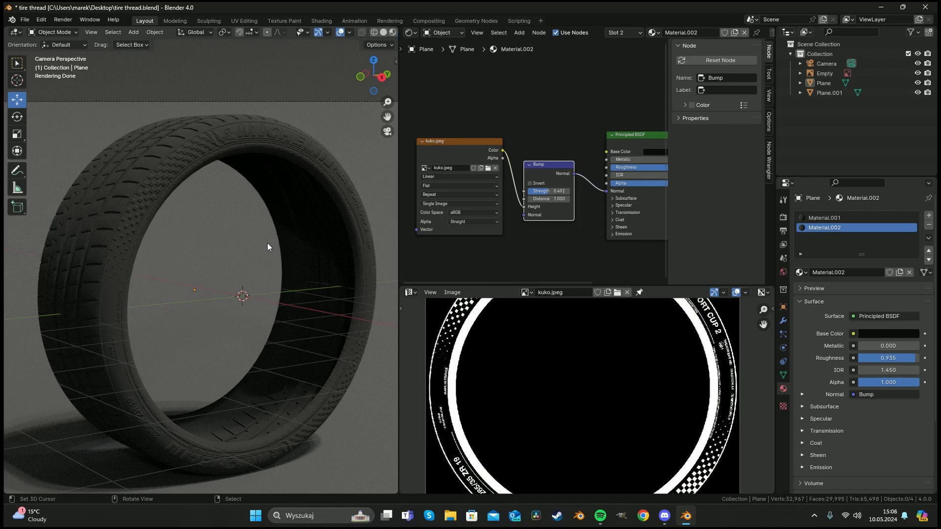
middle_click_drag(204, 207, 221, 190, "shift")
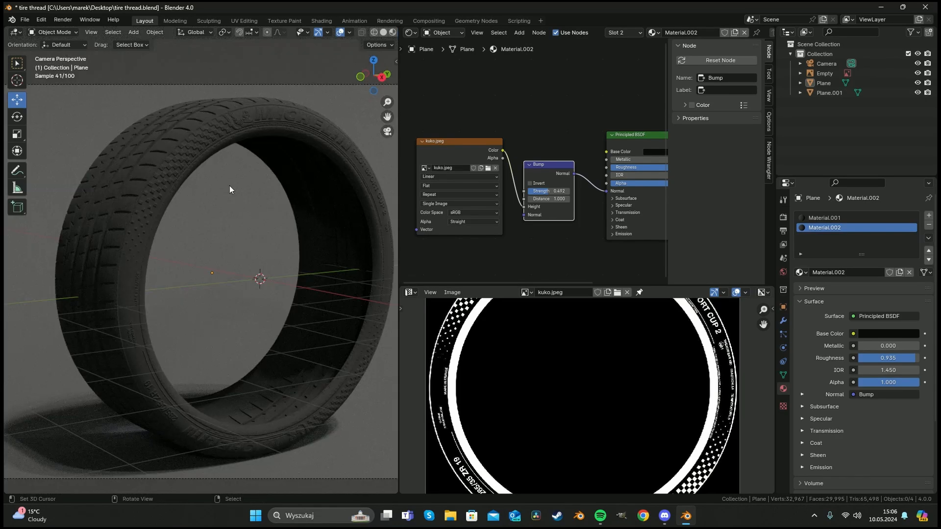
Append the Circle and Circle.001 wheel rim objects from another blend file's Object folder.
left_click(25, 20)
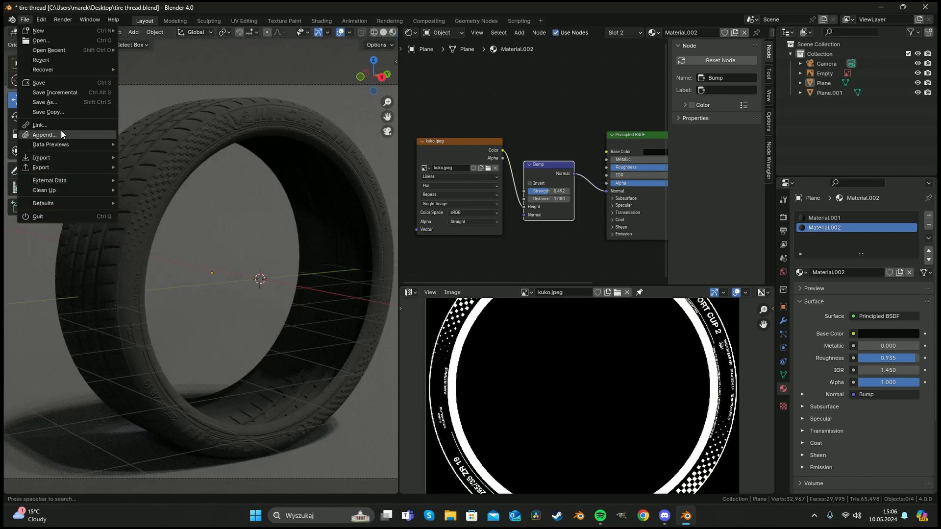
left_click(62, 134)
double_click(381, 125)
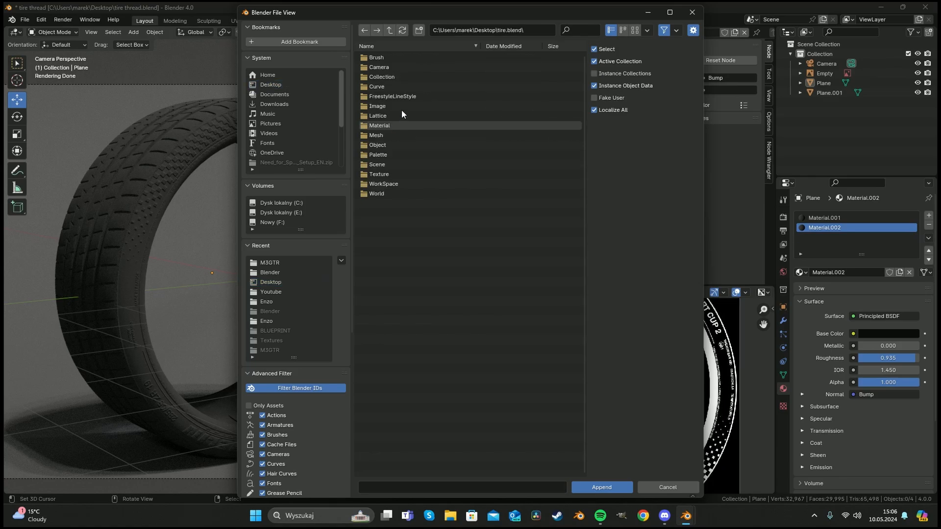
double_click(397, 146)
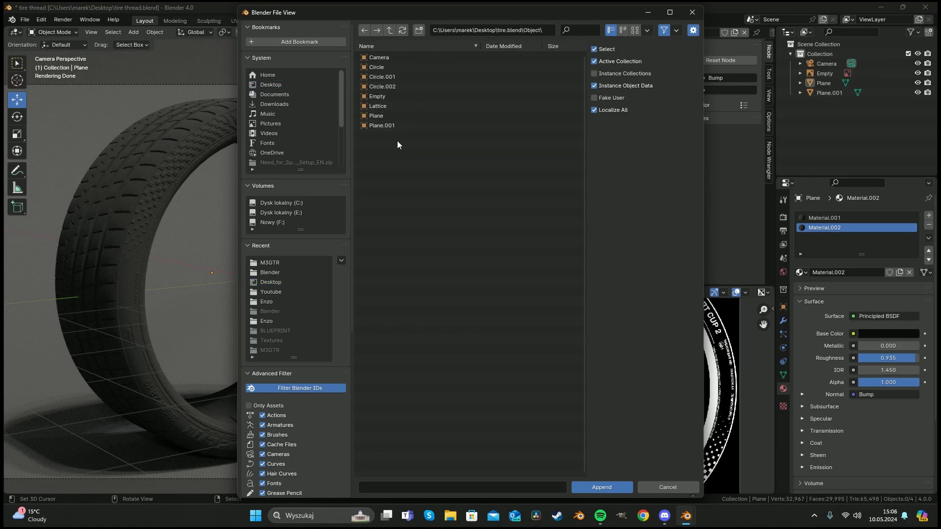
left_click(398, 67)
left_click(398, 77, "shift")
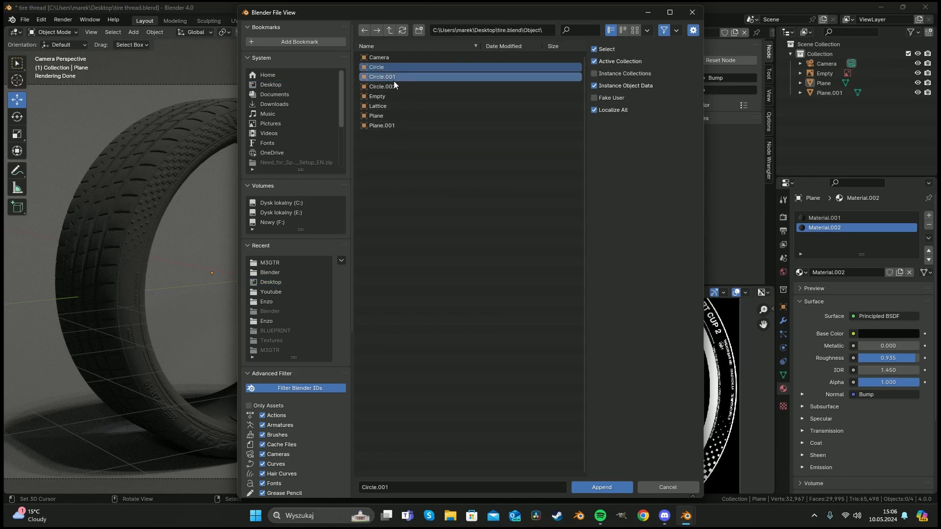
left_click(602, 487)
Rotate the appended rim 180° about the Z axis in top view.
scroll(255, 235, "down", 5)
middle_click_drag(231, 230, 250, 274)
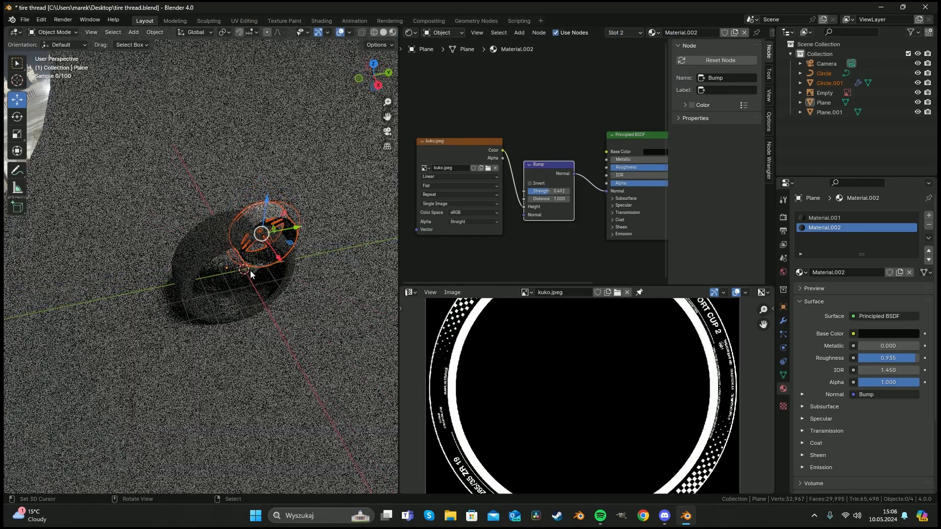
key("KP_7")
key("r")
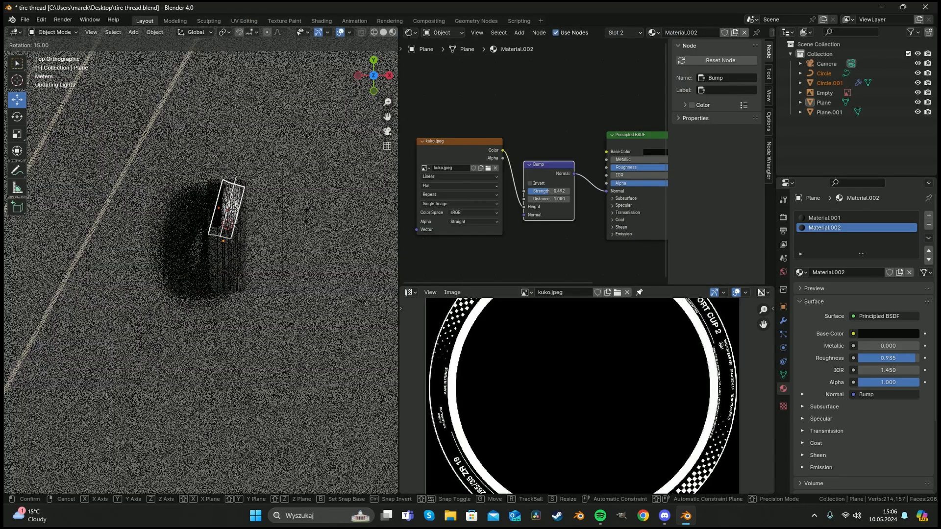
left_click(151, 221)
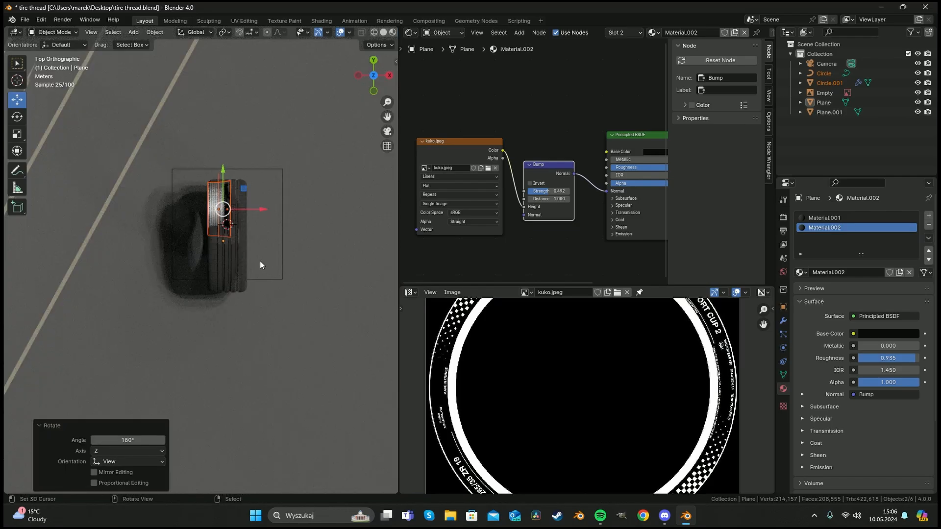
Try moving the tire Plane's geometry to its origin, and undo it.
middle_click_drag(319, 269, 255, 196)
scroll(264, 207, "up", 4)
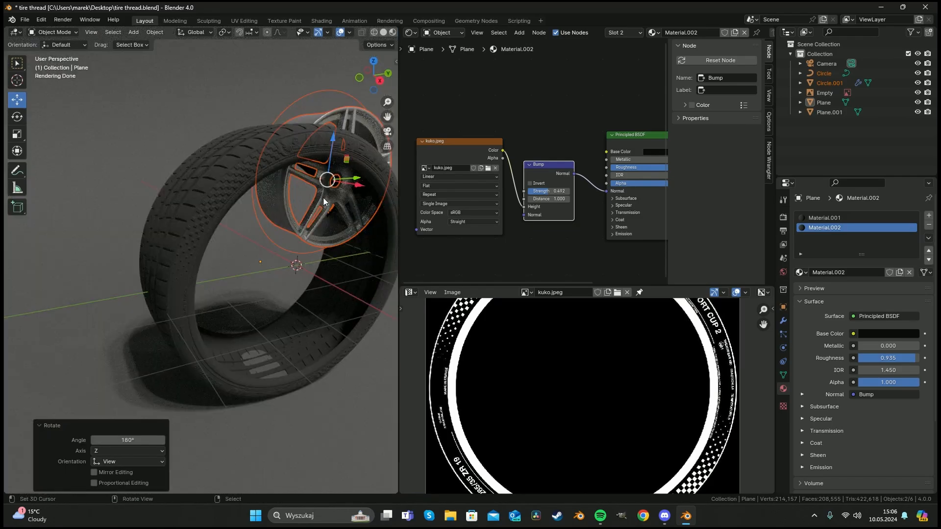
left_click(199, 241)
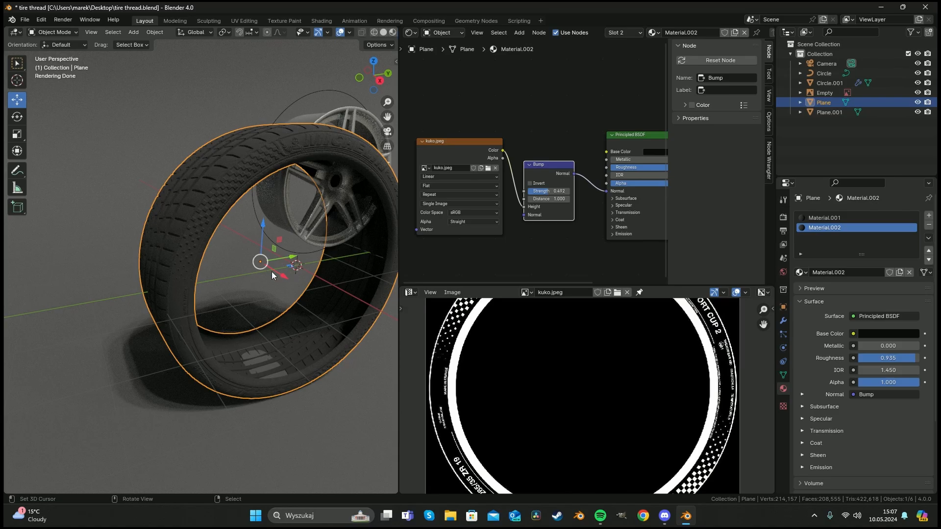
middle_click_drag(303, 265, 215, 254)
right_click(216, 254)
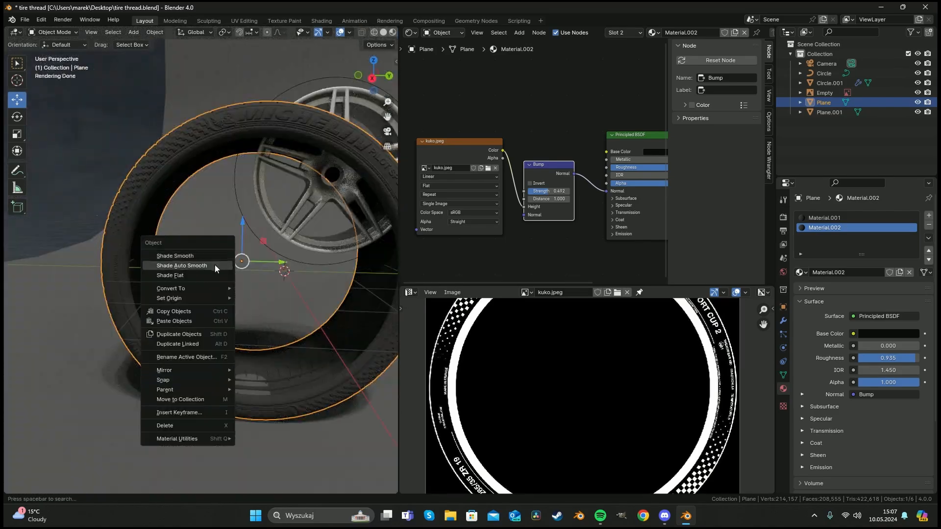
mouse_move(223, 297)
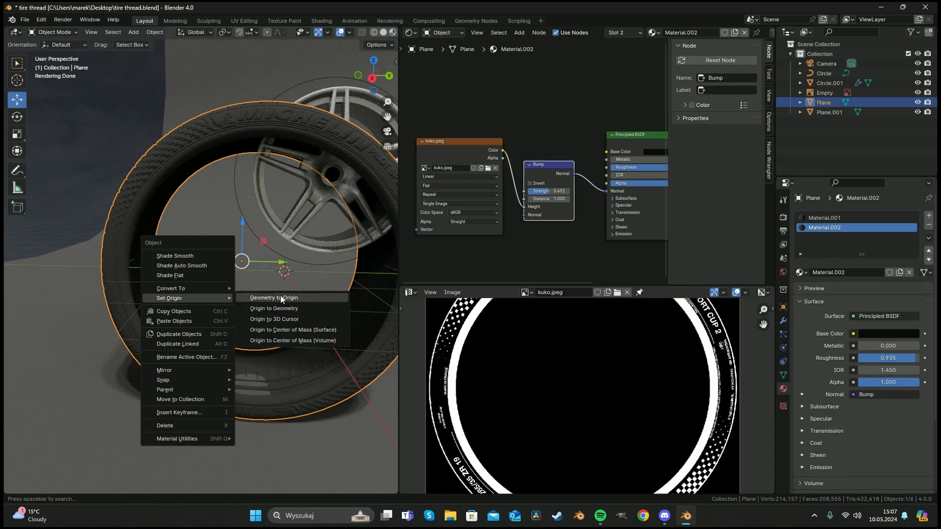
left_click(280, 295)
key("ctrl+z")
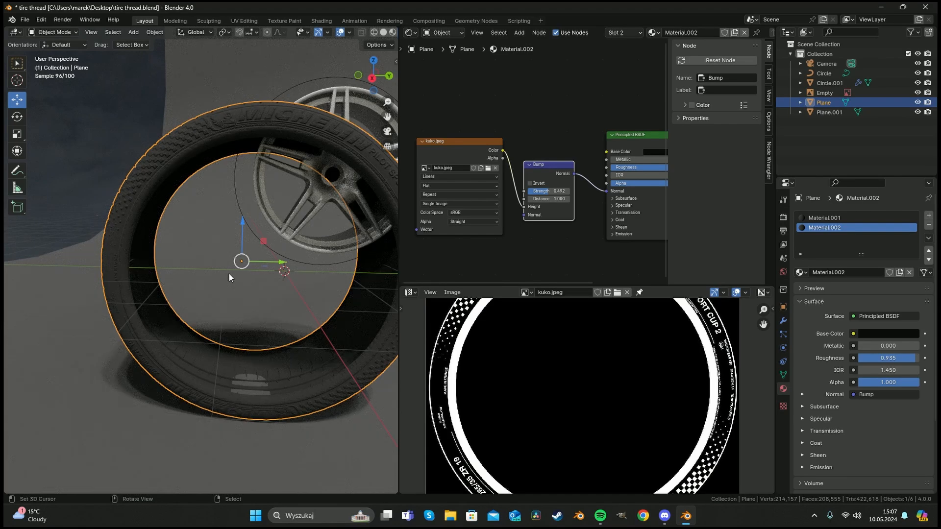
Set the tire Plane's origin to its geometry.
right_click(228, 274)
mouse_move(230, 275)
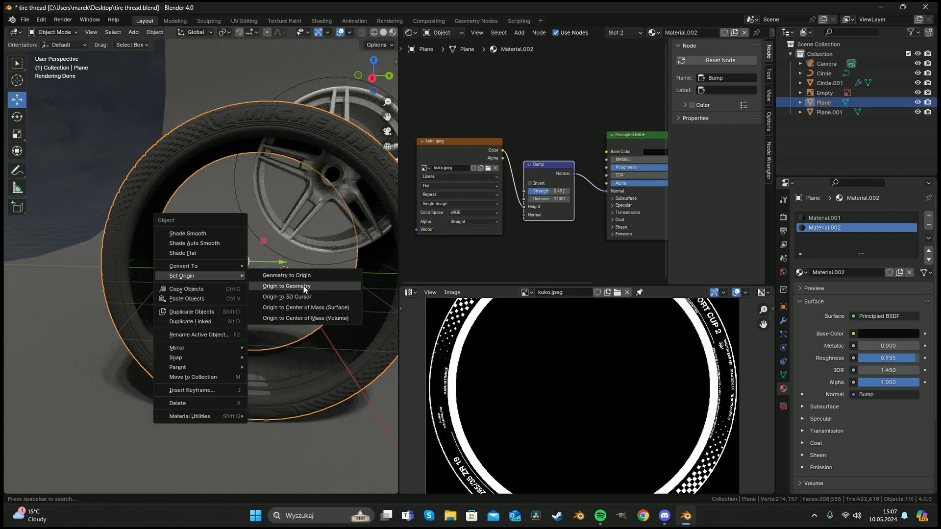
left_click(304, 286)
Snap the 3D cursor to the selected tire.
right_click(221, 268)
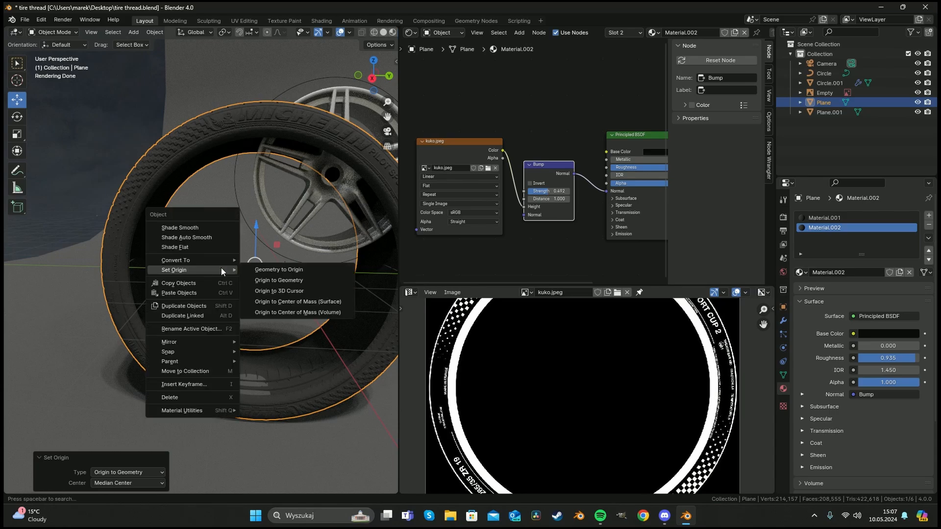
key("Escape")
key("shift+s")
left_click(262, 332)
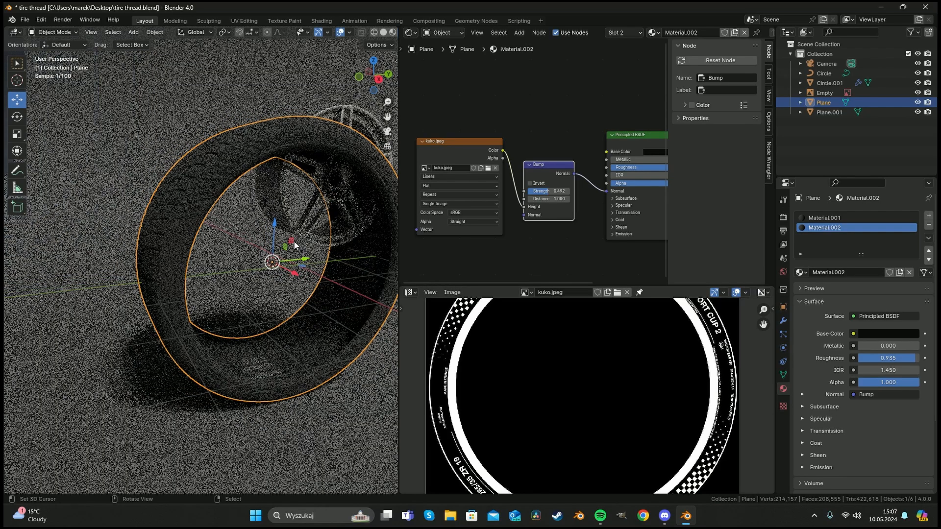
Set the Circle.001 rim's origin to the 3D cursor and move its geometry to the origin.
left_click(322, 219)
right_click(322, 219)
mouse_move(322, 219)
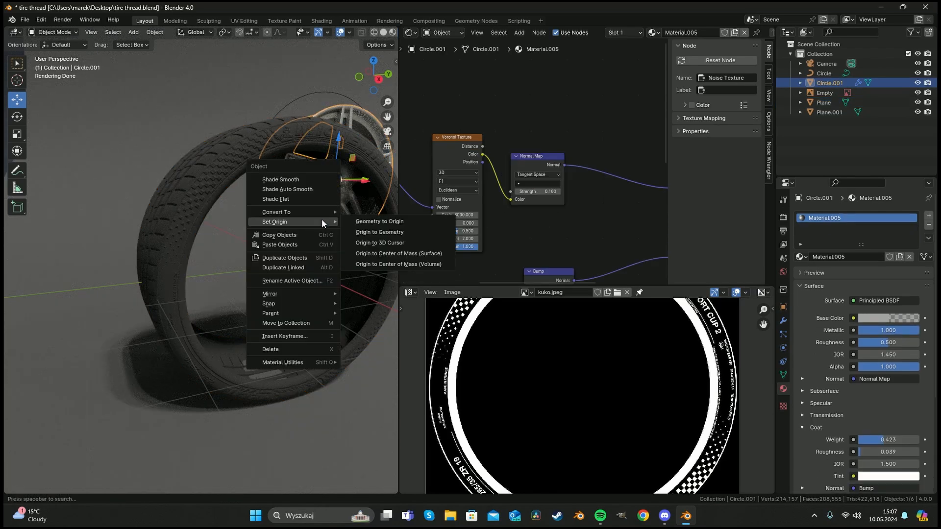
left_click(394, 242)
right_click(275, 263)
mouse_move(275, 263)
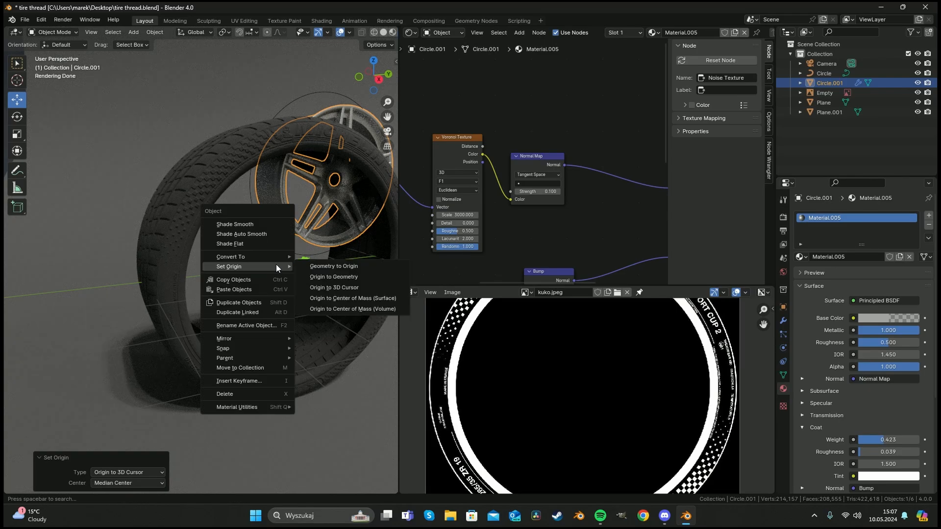
left_click(344, 262)
Scale the rim up by 1.734 and move it about 0.79 m toward the tire.
key("s")
left_click(376, 269)
middle_click_drag(371, 269, 378, 272)
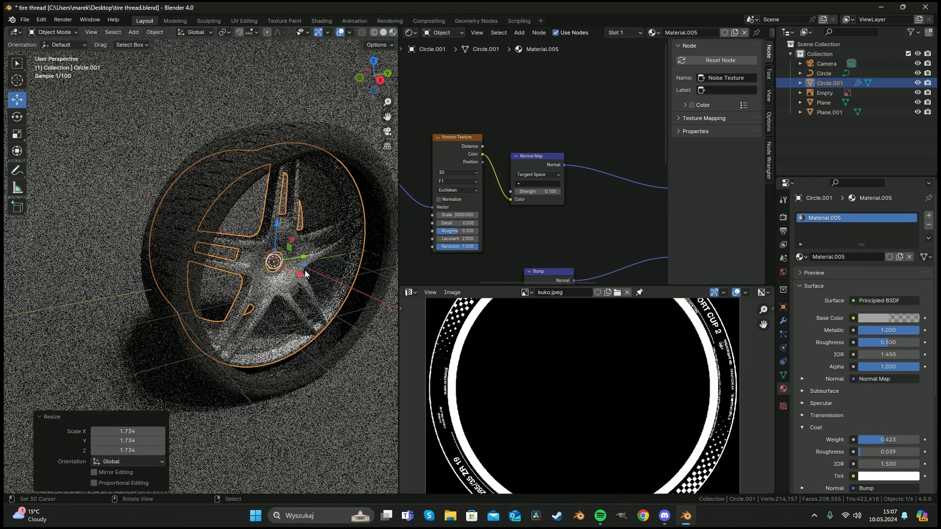
left_click_drag(299, 275, 373, 292)
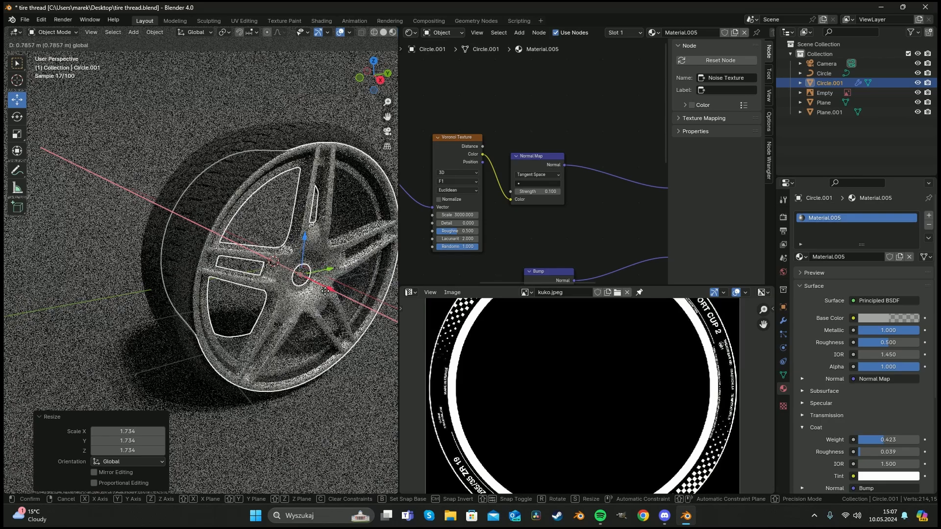
Scale the rim by 0.94 and shift it about -0.078 m along X into the tire.
key("s")
left_click(370, 289)
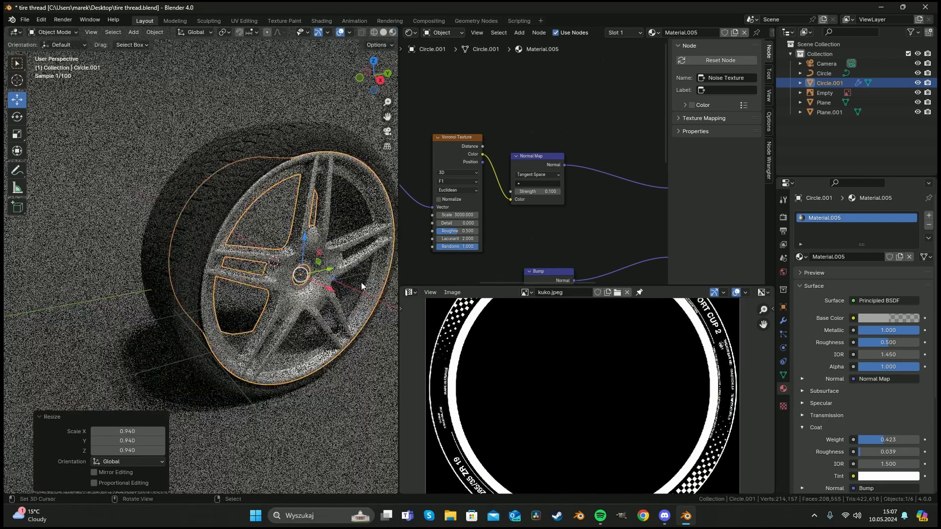
middle_click_drag(361, 284, 342, 266)
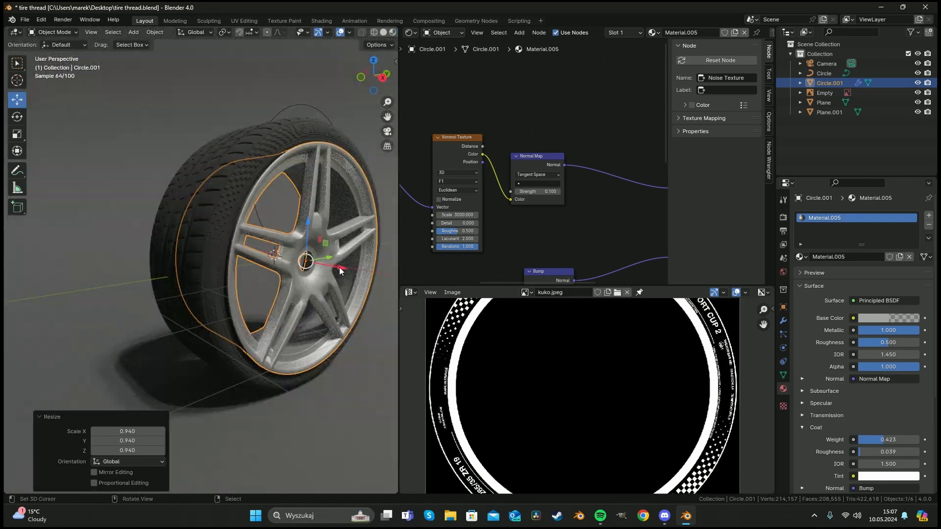
left_click_drag(341, 267, 331, 267)
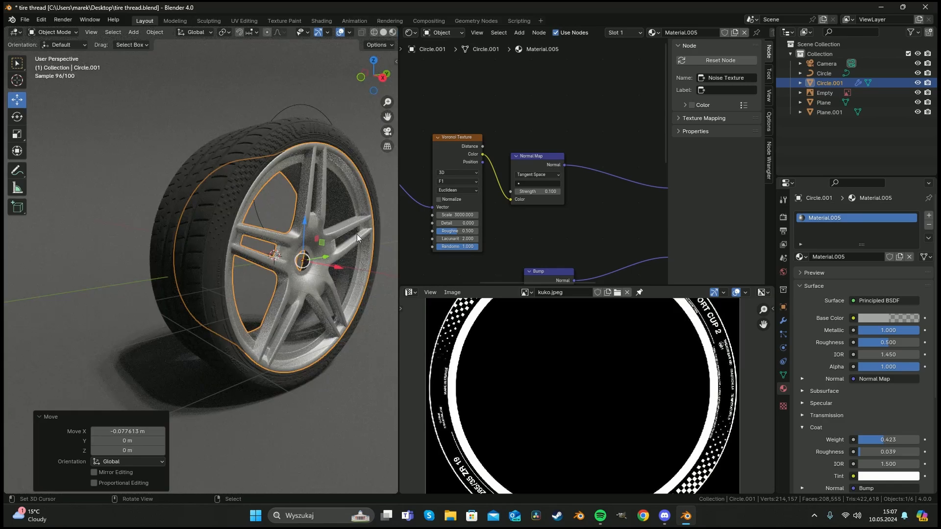
key("s")
key("Escape")
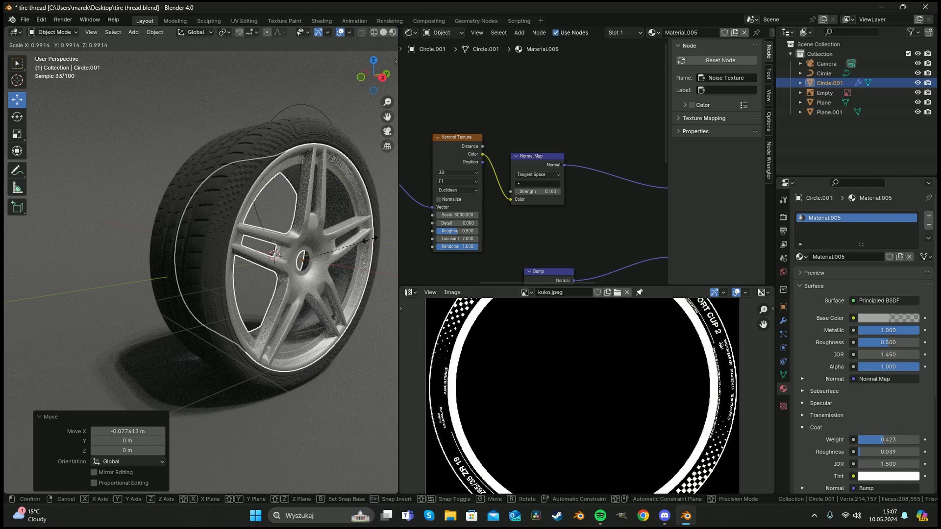
Delete the Circle object from the scene.
key("a")
key("a")
middle_click_drag(301, 210, 289, 228)
scroll(256, 224, "up", 1)
scroll(292, 105, "down", 1)
right_click(292, 102)
key("x")
left_click(292, 102)
middle_click_drag(159, 83, 137, 79)
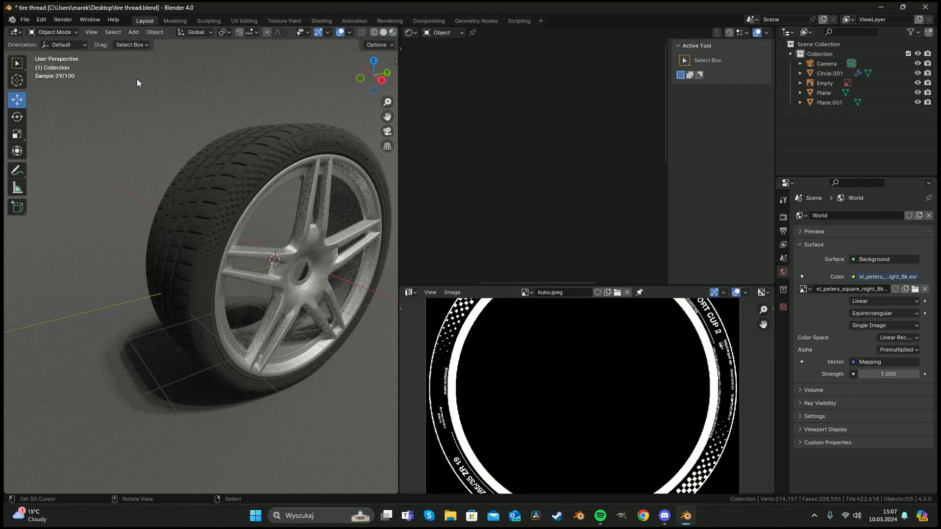
Append the Circle.002 object from the same blend file.
left_click(26, 19)
left_click(60, 136)
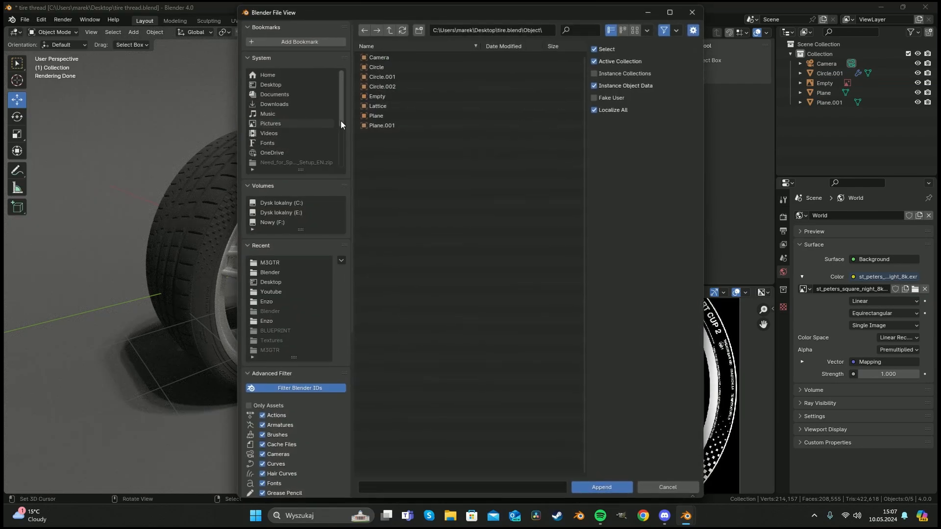
left_click(398, 84)
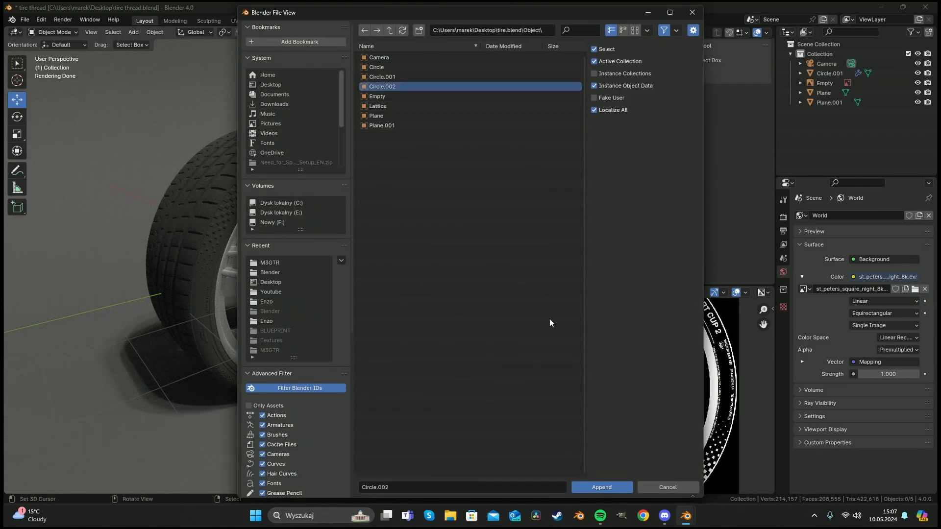
left_click(608, 486)
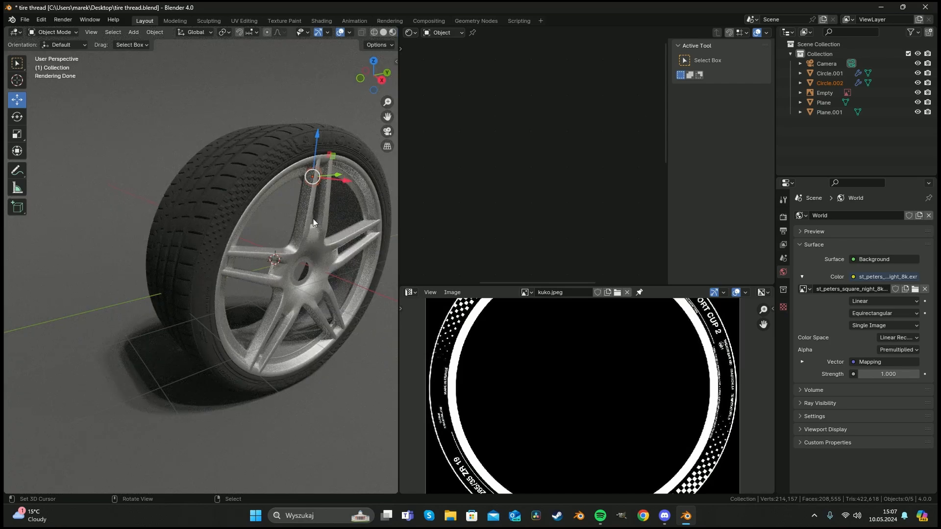
Set Circle.002's origin to the 3D cursor and move its geometry to the origin.
key("w")
key("shift+s")
right_click(284, 246)
mouse_move(337, 198)
middle_mouse_down()
mouse_move(278, 210)
mouse_move(330, 214)
middle_mouse_up()
key("a")
key("a")
right_click(302, 194)
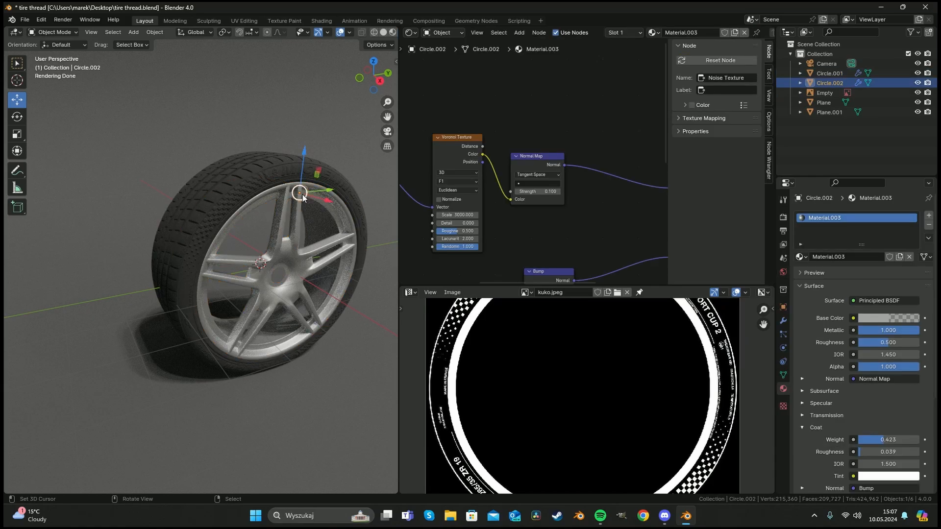
right_click(312, 227)
mouse_move(314, 227)
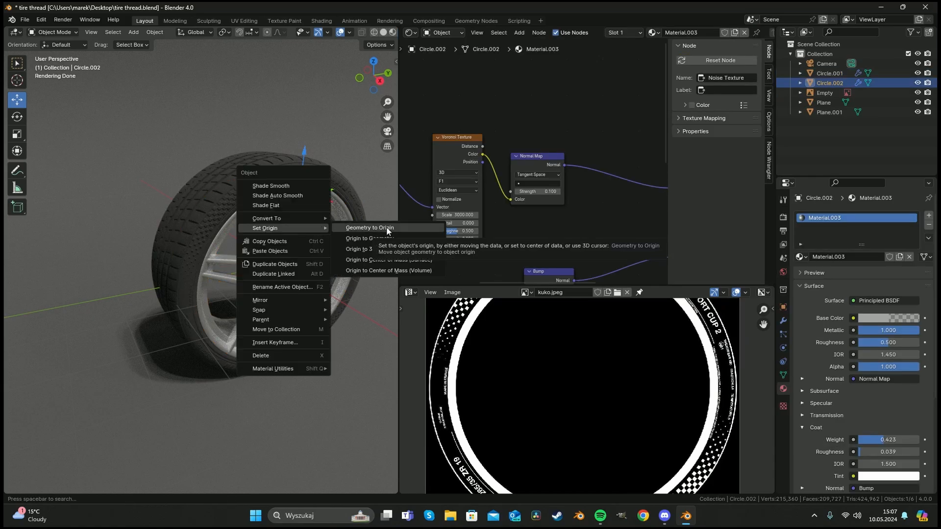
left_click(391, 251)
key("w")
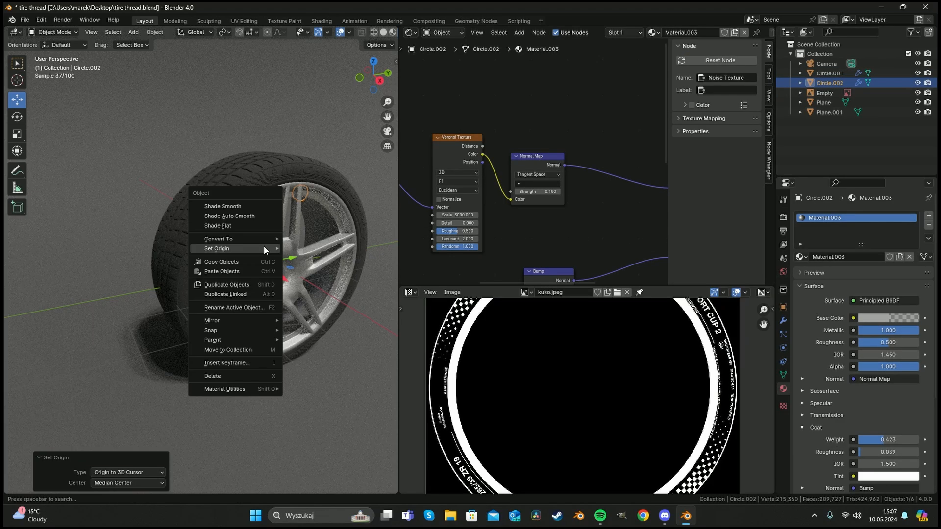
mouse_move(263, 246)
left_click(338, 248)
Move Circle.002 about 0.77 m along X into the rim center and scale it by 1.545.
left_click_drag(285, 279, 306, 293)
scroll(304, 279, "up", 7)
middle_click_drag(305, 255, 212, 267, "shift")
key("s")
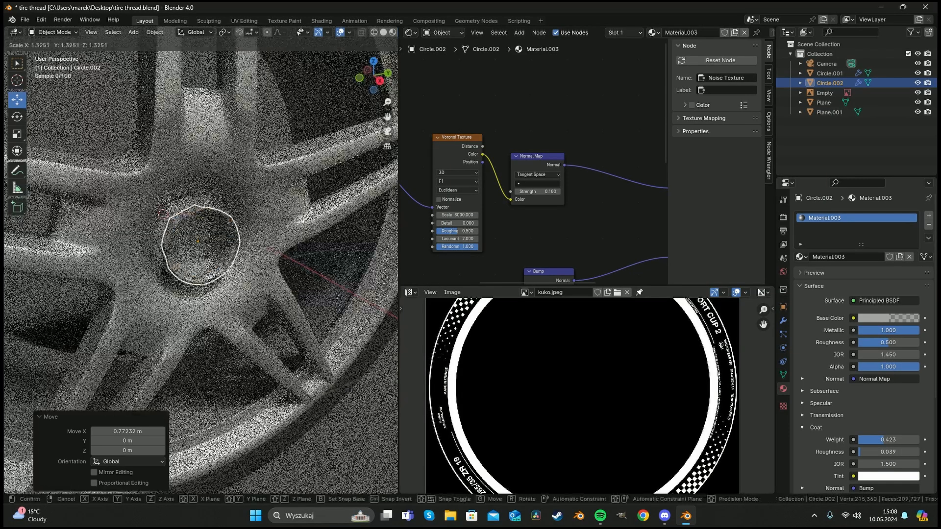
left_click(252, 265)
scroll(252, 264, "up", 7)
scroll(252, 263, "down", 7)
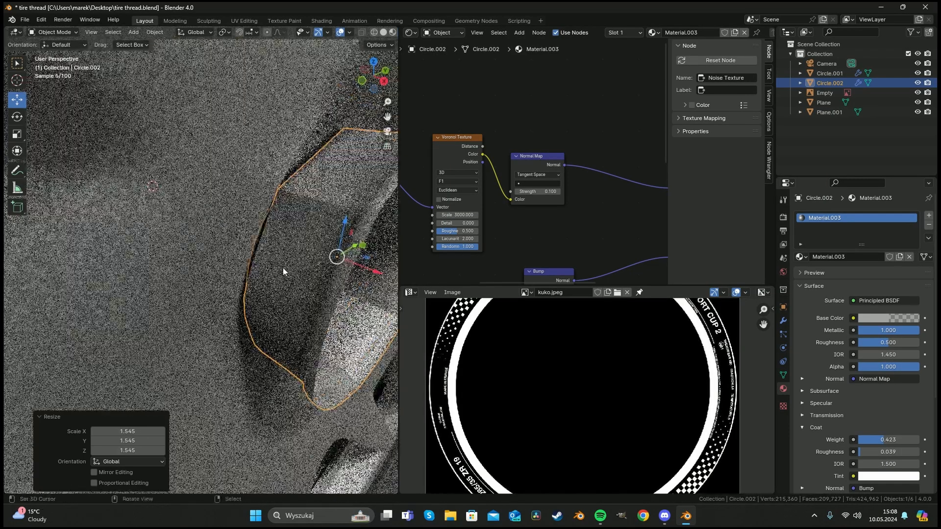
Rotate Circle.002 by -180° about the Z axis, then deselect everything.
key("r")
key("z")
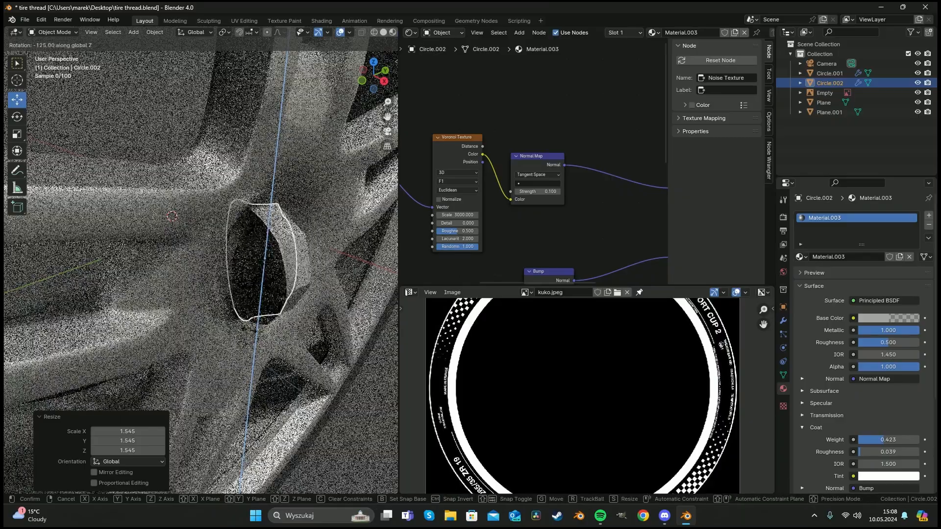
left_click(296, 282)
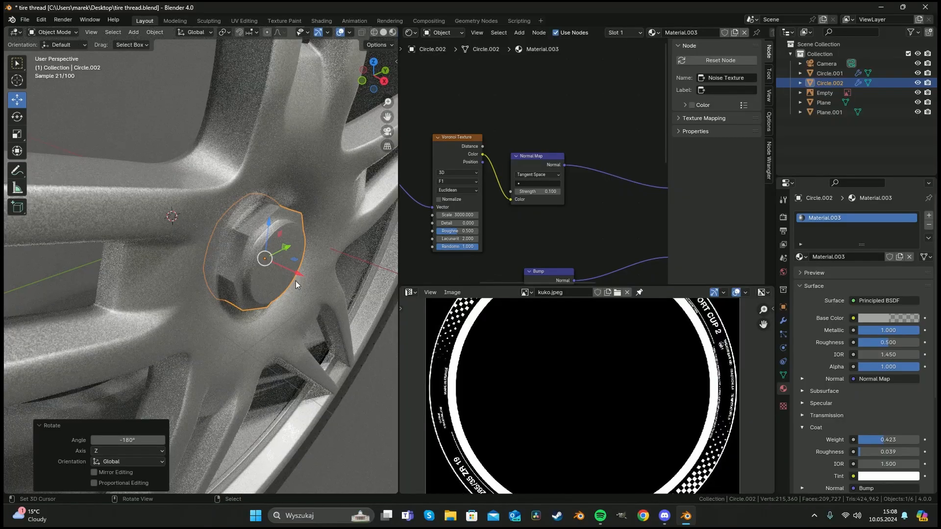
left_click_drag(295, 271, 276, 263)
middle_click_drag(305, 259, 238, 208)
key("s")
left_click(217, 209)
scroll(238, 208, "down", 7)
key("alt+a")
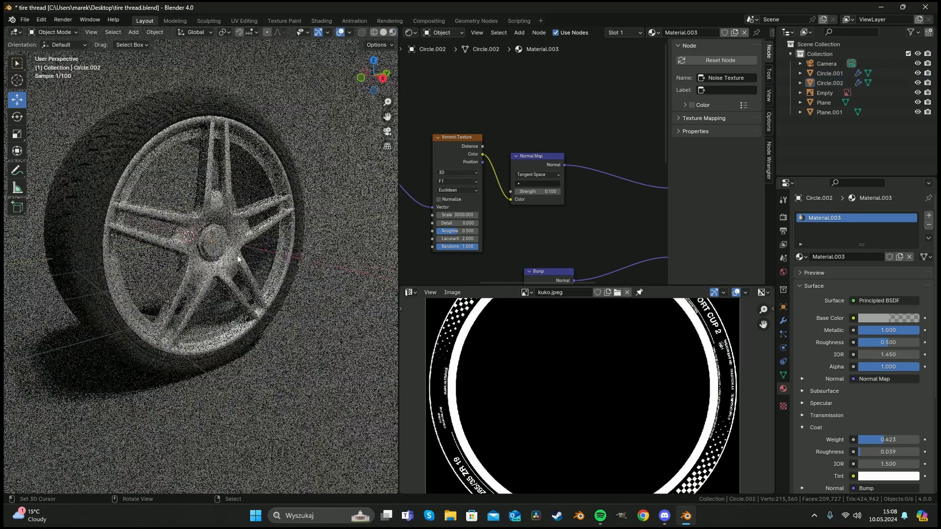
Inspect the fitted rim and center cap through the camera view.
right_click(207, 272)
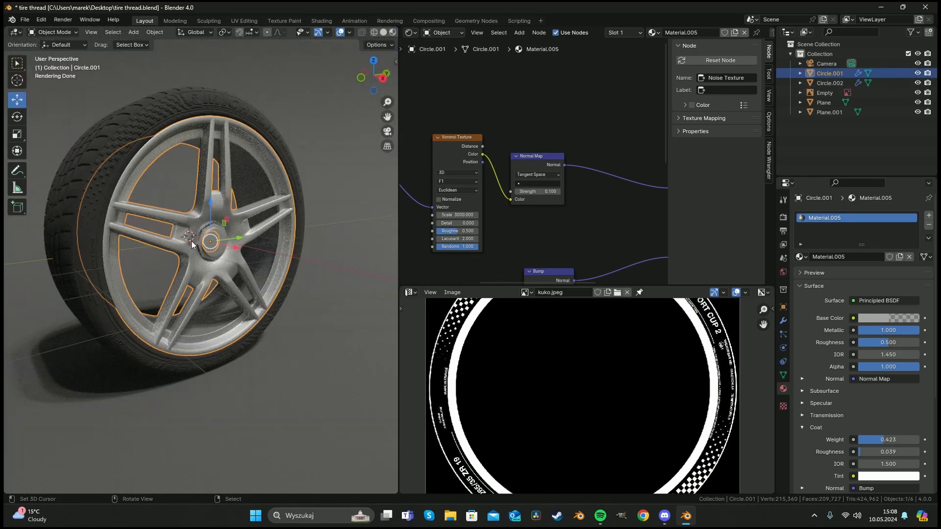
key("KP_0")
scroll(256, 279, "up", 5)
key("a")
key("a")
scroll(260, 282, "down", 4)
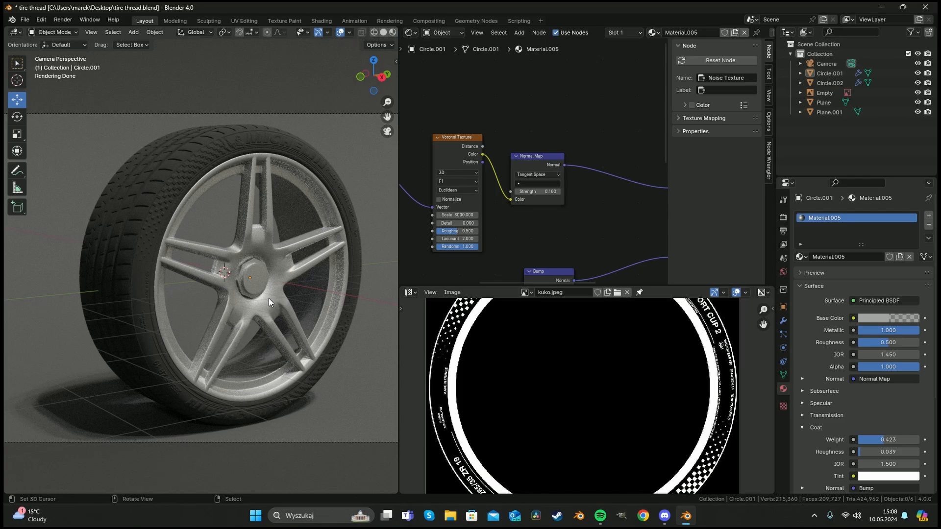
right_click(269, 298)
right_click(257, 278, "shift")
left_click_drag(250, 242, 251, 241)
key("a")
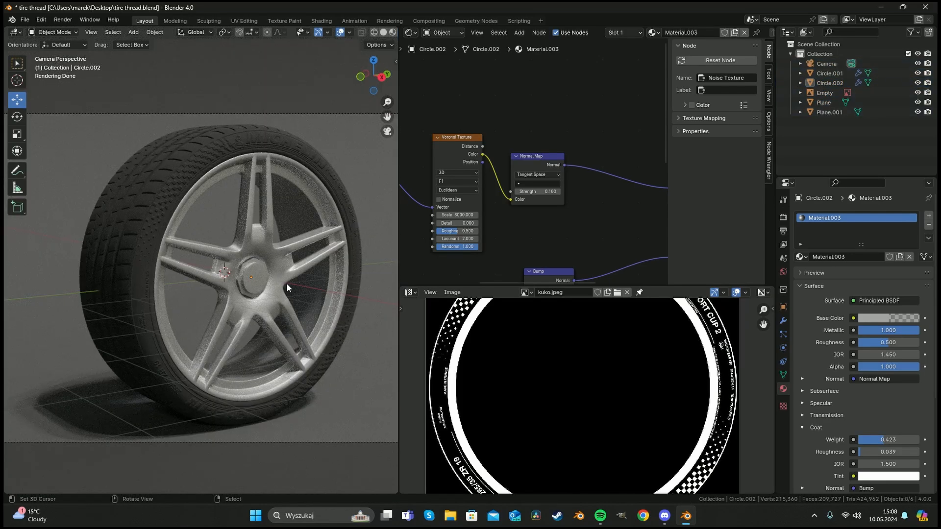
Select the center cap and save the blend file.
right_click(257, 277)
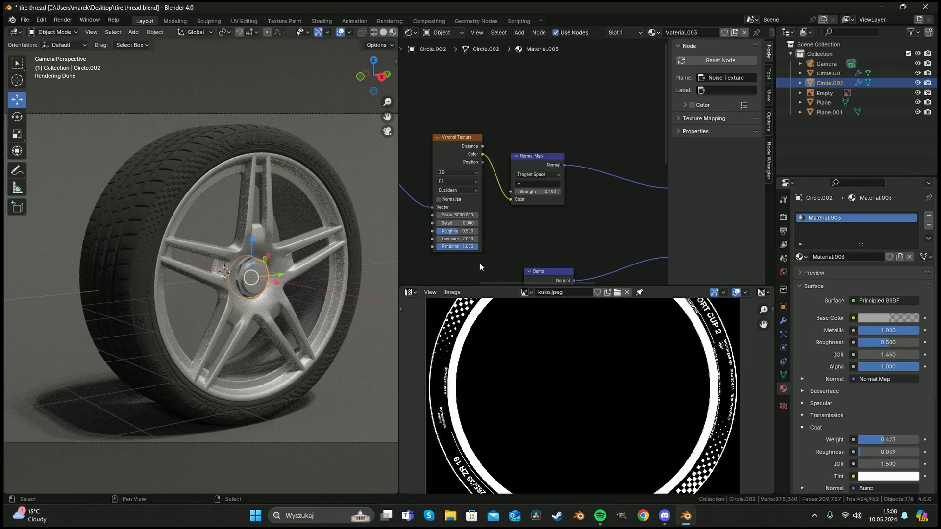
key("a")
scroll(349, 242, "down", 4)
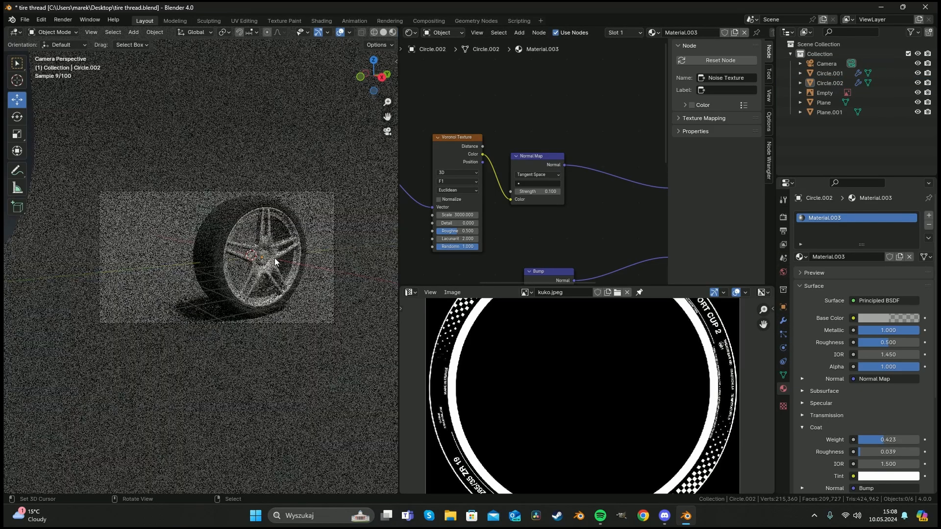
scroll(275, 257, "up", 5)
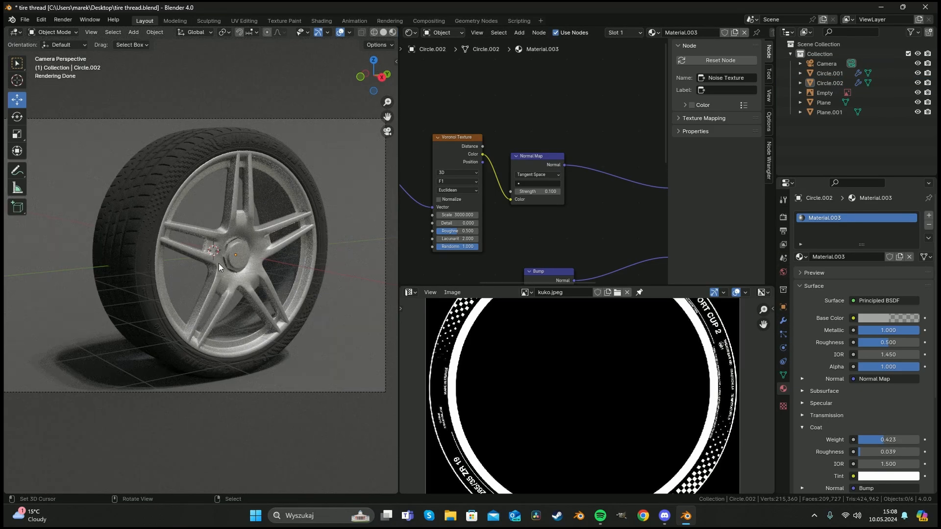
key("a")
key("a")
key("ctrl+s")
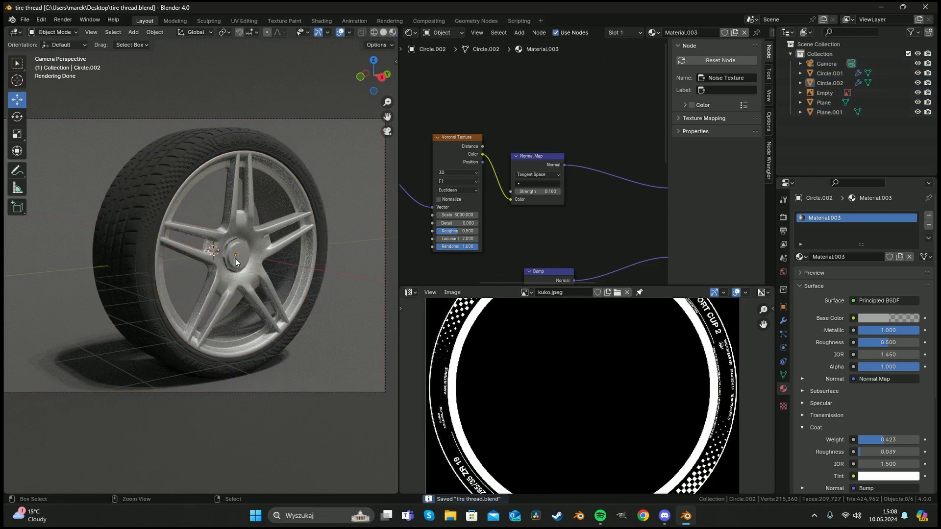
Maximize the viewport and orbit around the wheel to examine the rendered result.
middle_click_drag(235, 259, 184, 276)
scroll(218, 265, "down", 4)
scroll(206, 269, "up", 6)
middle_click_drag(125, 270, 440, 392)
key("ctrl+space")
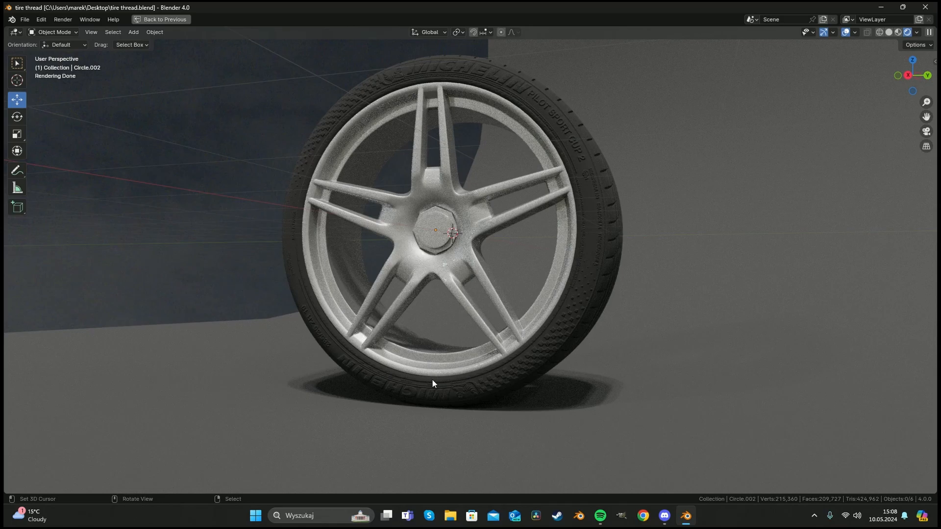
scroll(421, 269, "down", 3)
middle_click_drag(421, 270, 380, 289)
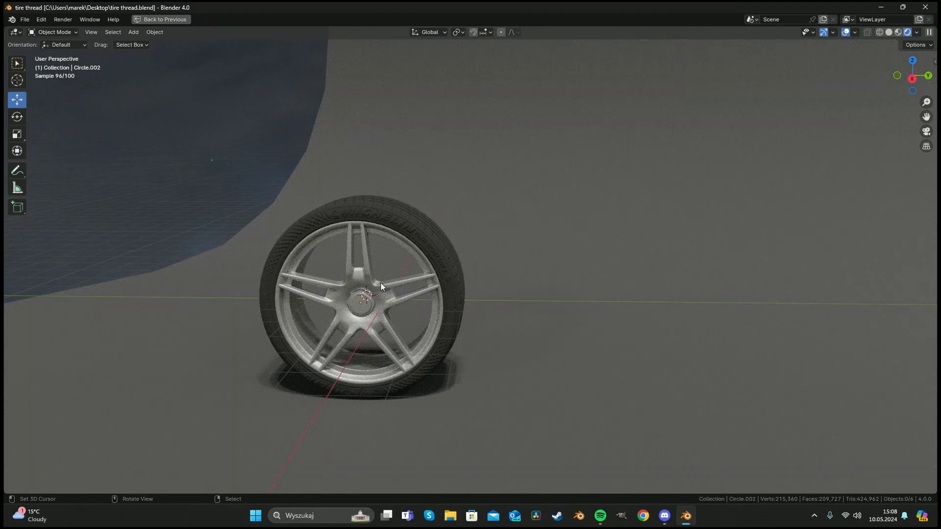
Select the tire, add a Lattice object at the wheel and scale it by 4.776.
key("shift+a")
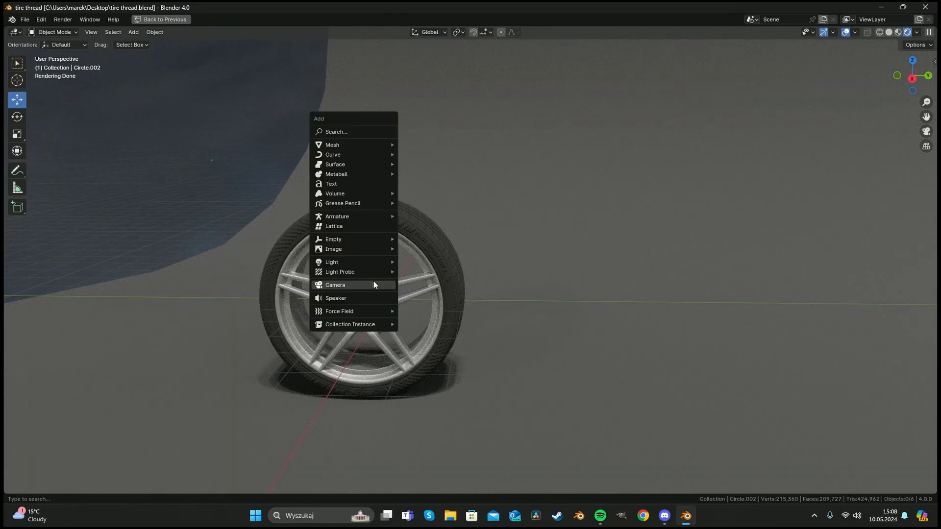
left_click(452, 304)
middle_click_drag(452, 304, 338, 262)
key("shift+a")
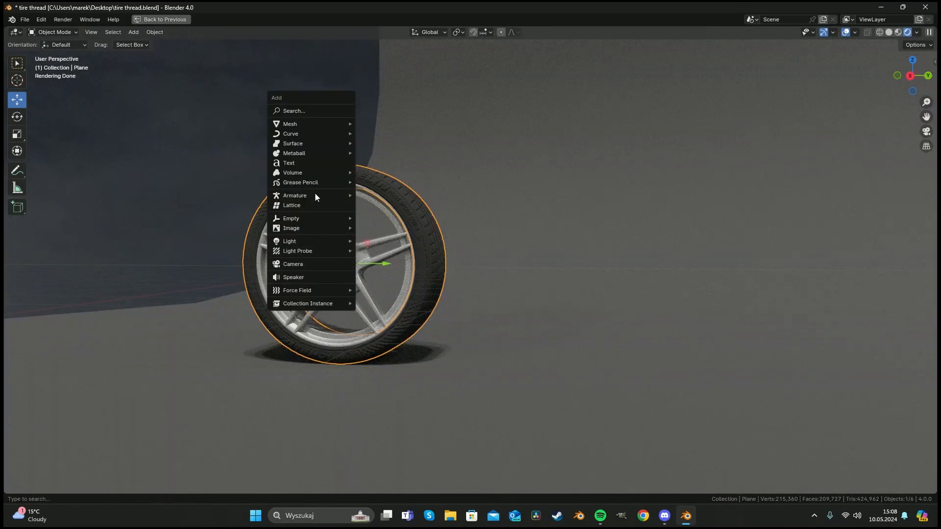
left_click(309, 204)
key("s")
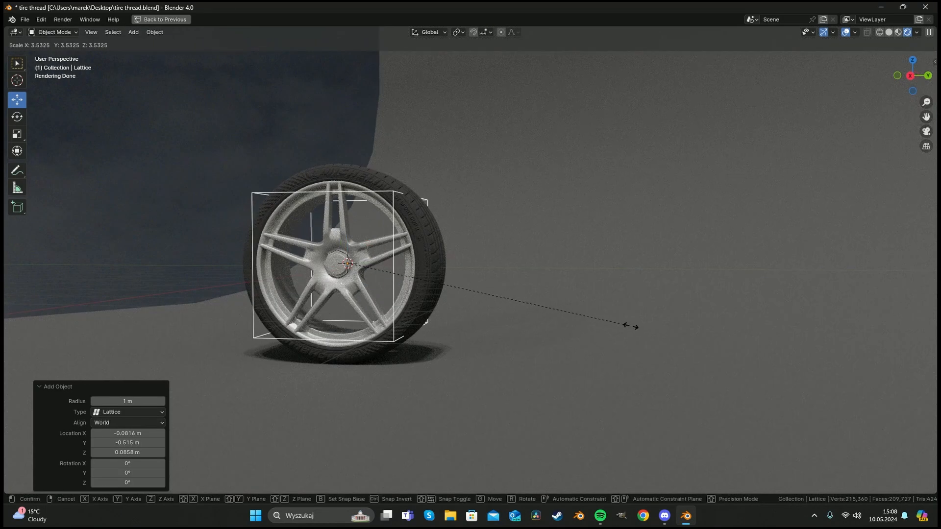
left_click(726, 339)
key("KP_1")
key("KP_3")
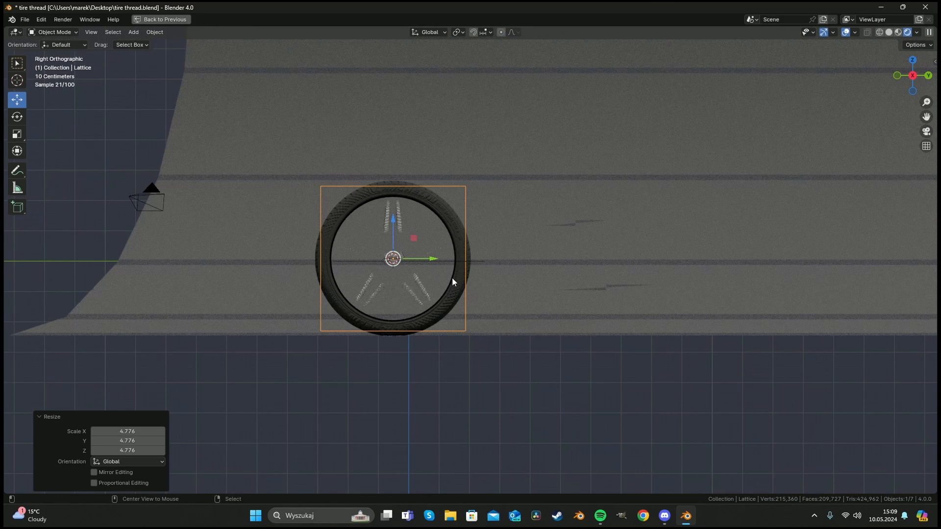
Enable X-ray in side view and scale the lattice by 1.074 to enclose the whole tire.
key("alt+z")
key("z")
left_click(484, 275)
scroll(482, 273, "up", 4)
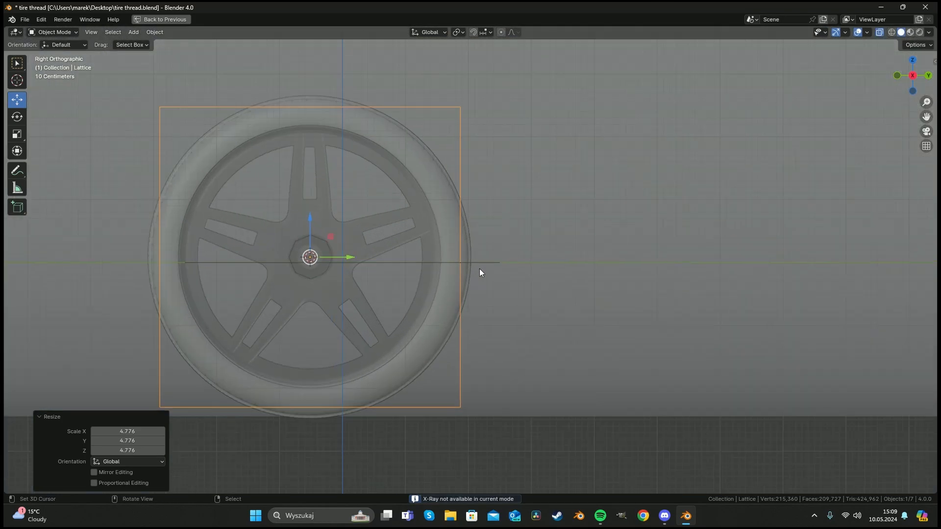
key("s")
left_click(496, 275)
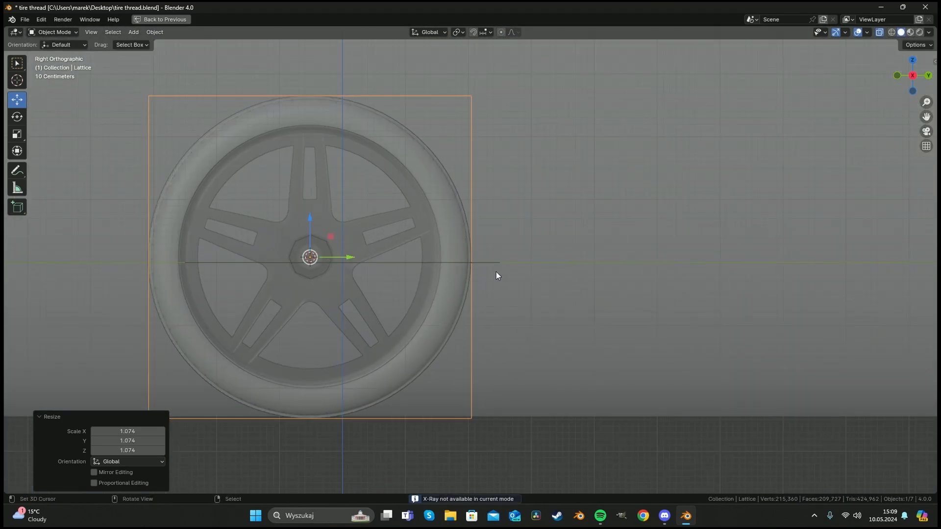
Scale the lattice along X by 0.391 to match the tire's width.
key("ctrl+space")
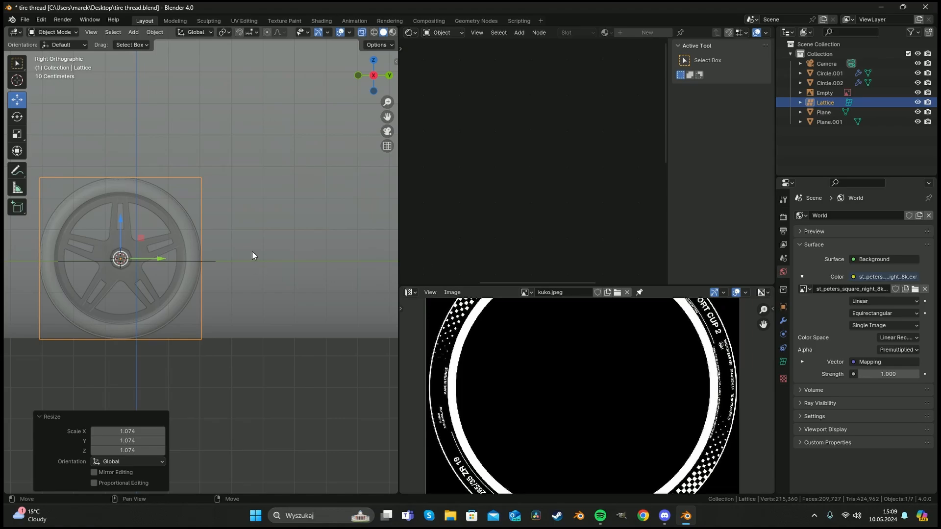
middle_click_drag(252, 255, 307, 276)
key("s")
key("x")
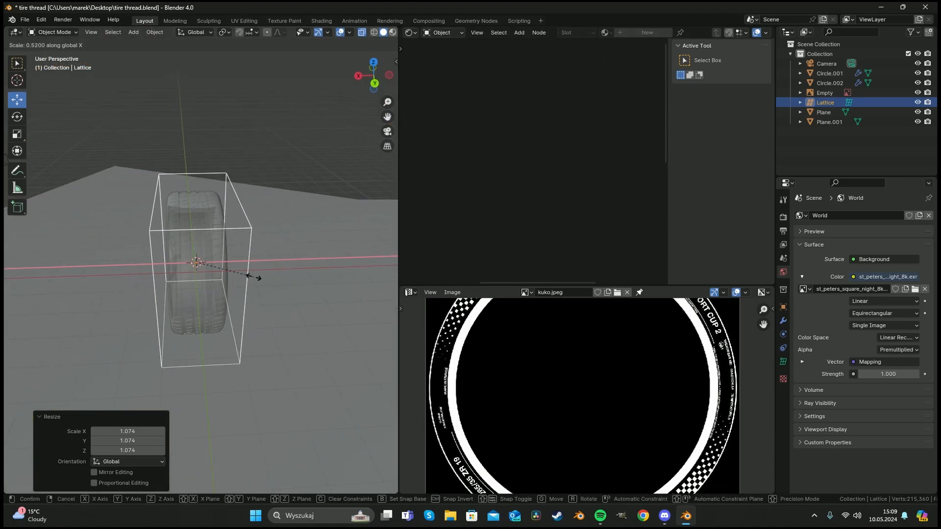
left_click(237, 273)
middle_click_drag(237, 273, 190, 307)
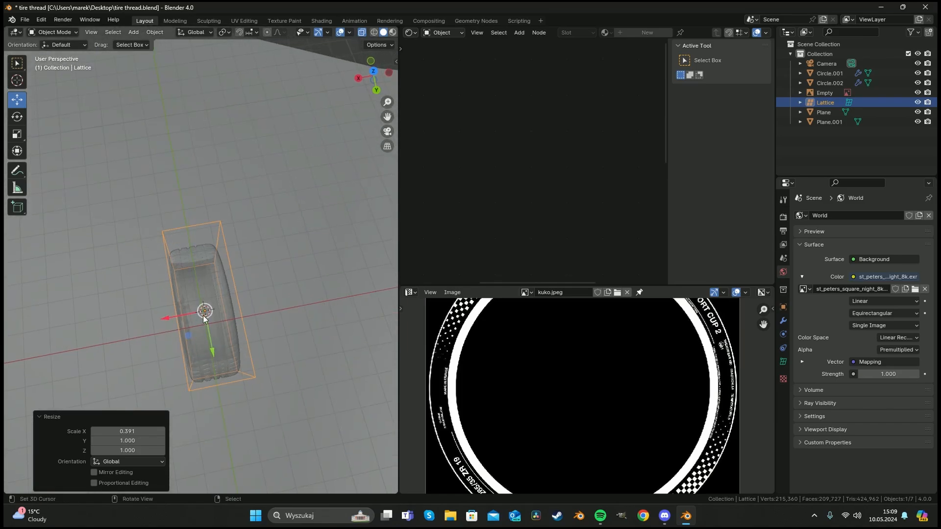
Move the lattice about 0.077 m along X to center it on the tire.
key("KP_7")
scroll(202, 236, "up", 3)
left_click_drag(250, 163, 260, 163)
middle_click_drag(260, 163, 260, 235)
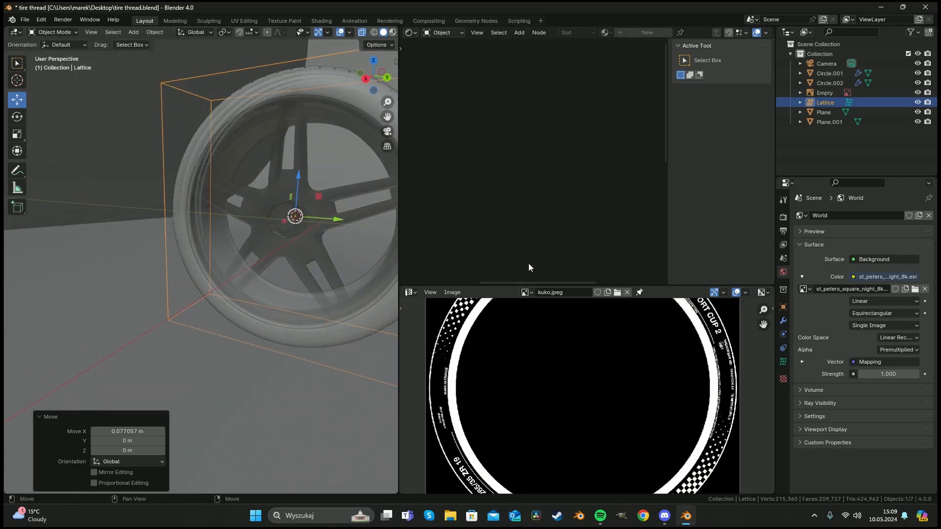
middle_click_drag(357, 251, 259, 298)
Set the lattice resolution to 10 in V and 10 in W.
left_click(783, 362)
left_click_drag(882, 245, 905, 254)
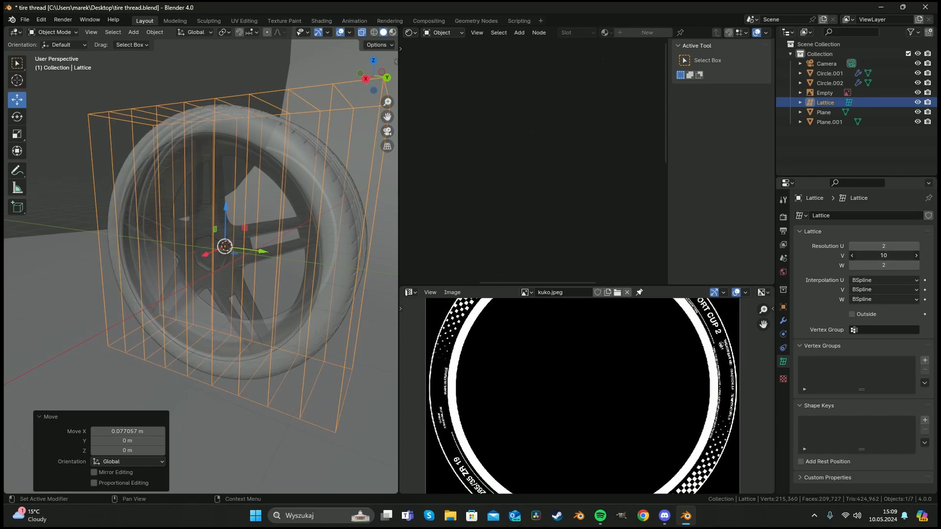
type("0")
key("Return")
left_click(879, 265)
type("10")
key("Return")
Select the tire and add a Lattice modifier using the Lattice object.
middle_click_drag(205, 234, 236, 198)
key("a")
key("alt+a")
middle_click_drag(322, 303, 266, 293)
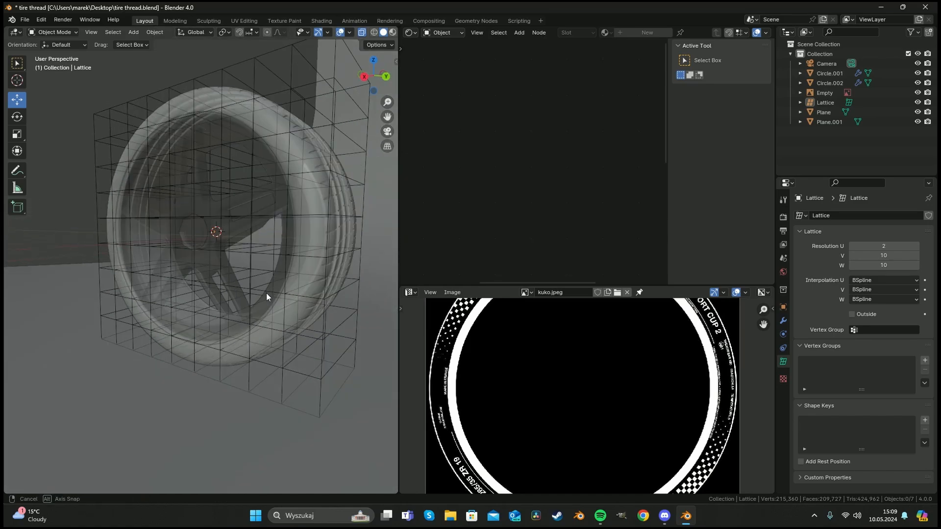
left_click(296, 310)
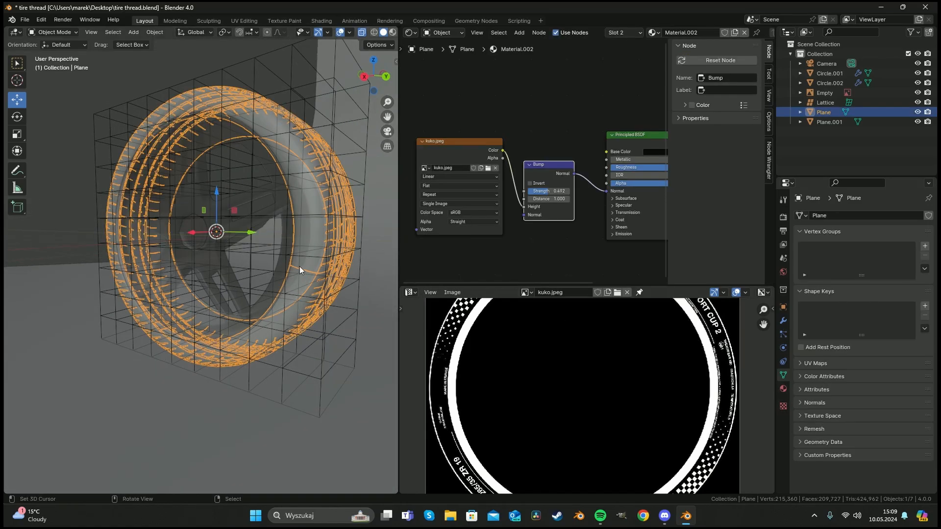
mouse_move(321, 277)
middle_mouse_down()
mouse_move(266, 262)
mouse_move(321, 274)
middle_mouse_up()
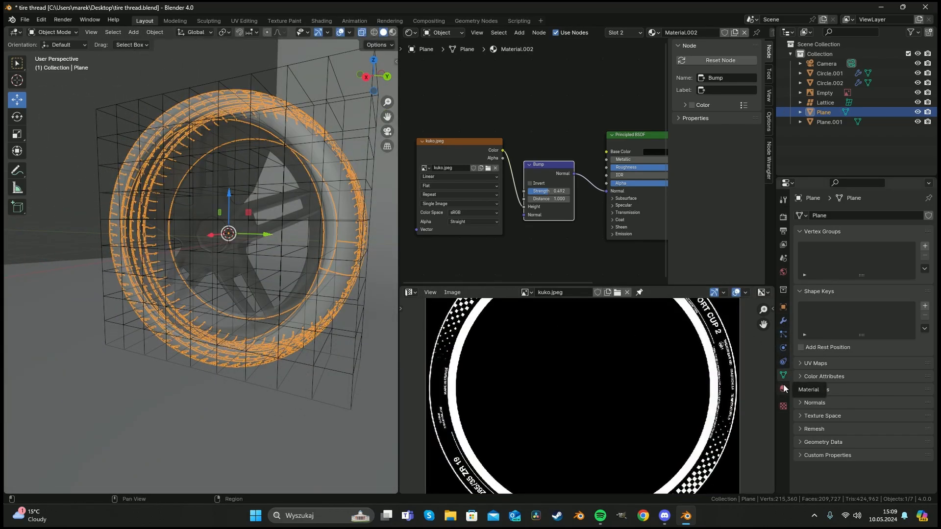
left_click(783, 321)
left_click(851, 215)
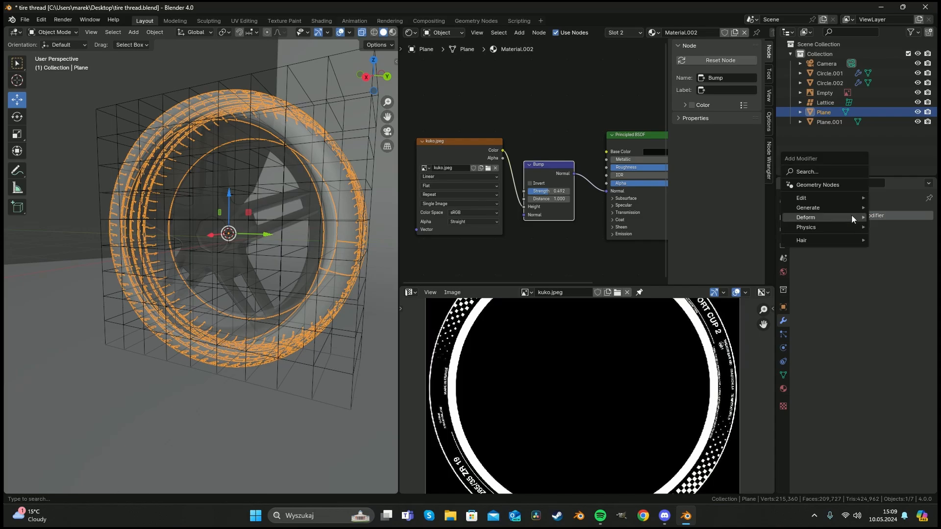
mouse_move(851, 217)
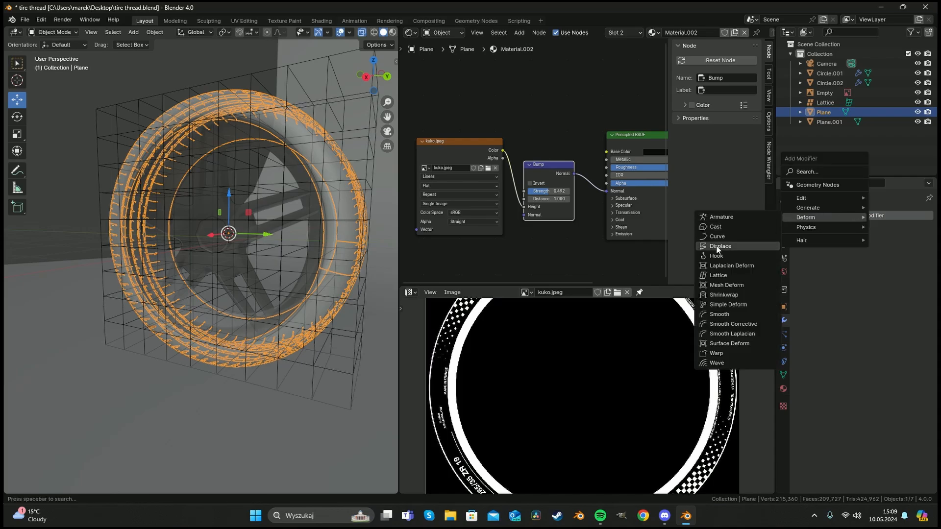
left_click(718, 276)
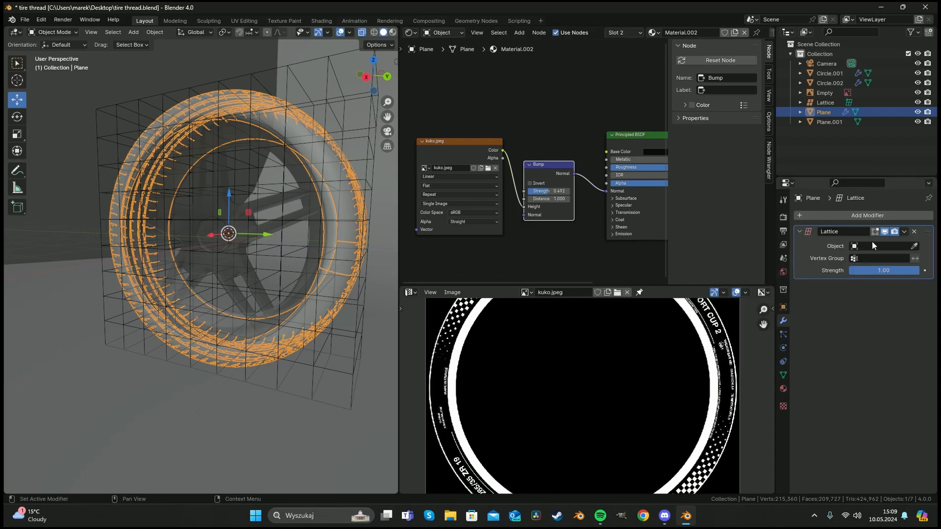
left_click(915, 246)
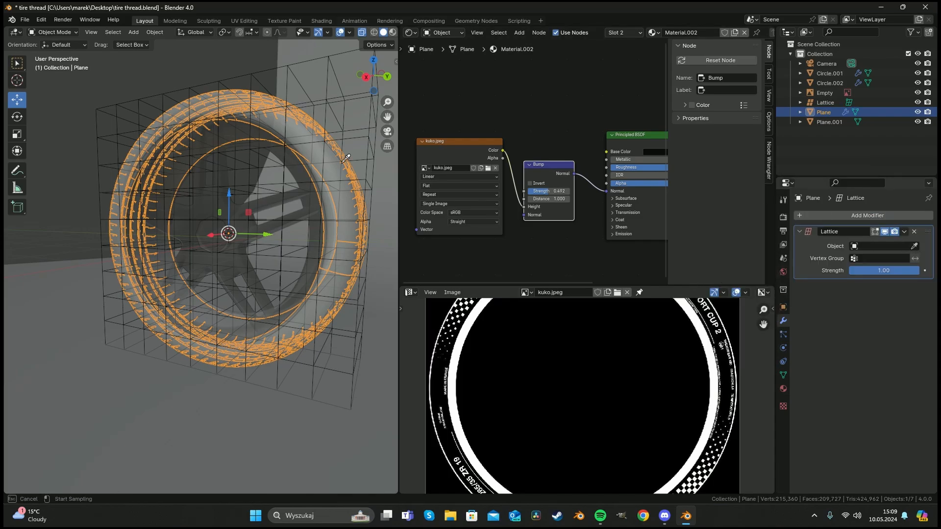
left_click(117, 103)
Switch the viewport to rendered shading and maximize it.
key("a")
key("a")
right_click(313, 363)
key("z")
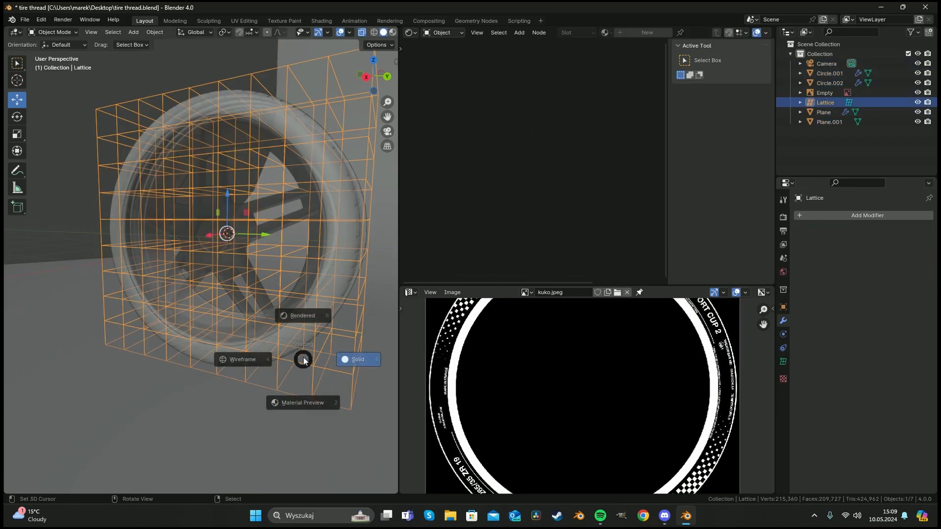
left_click(302, 315)
scroll(215, 281, "up", 2)
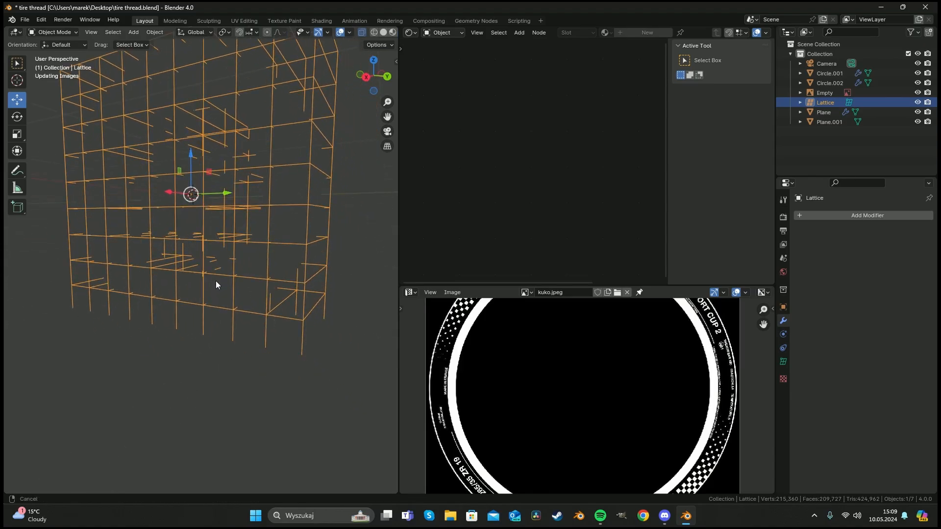
scroll(207, 265, "up", 1)
scroll(226, 295, "down", 1)
key("ctrl+space")
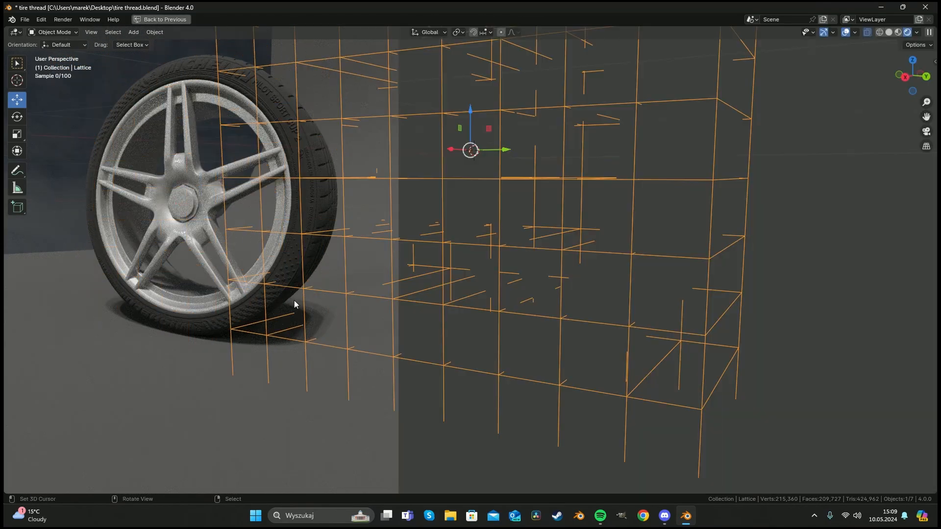
Enter Edit Mode on the lattice and select its bottom row of points in the front view.
middle_click_drag(520, 370, 517, 310, "shift")
key("Tab")
scroll(515, 322, "down", 3)
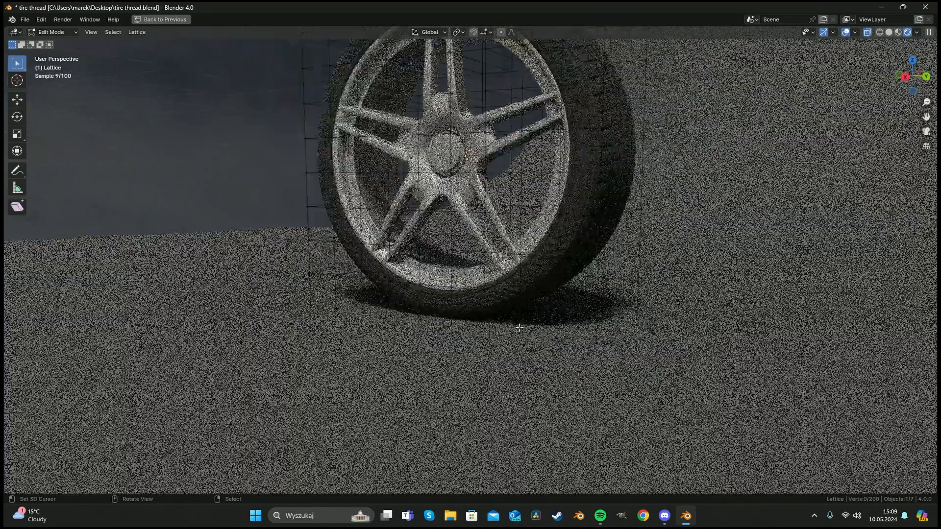
key("KP_1")
key("c")
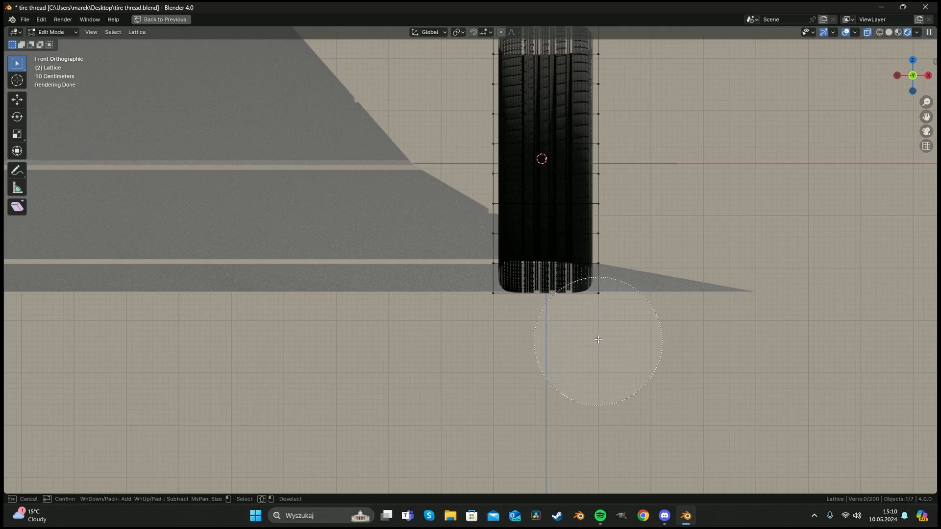
mouse_move(598, 339)
left_mouse_down()
mouse_move(504, 346)
mouse_move(553, 339)
left_mouse_up()
right_click(553, 338)
middle_click_drag(602, 301, 449, 293)
scroll(449, 292, "down", 1)
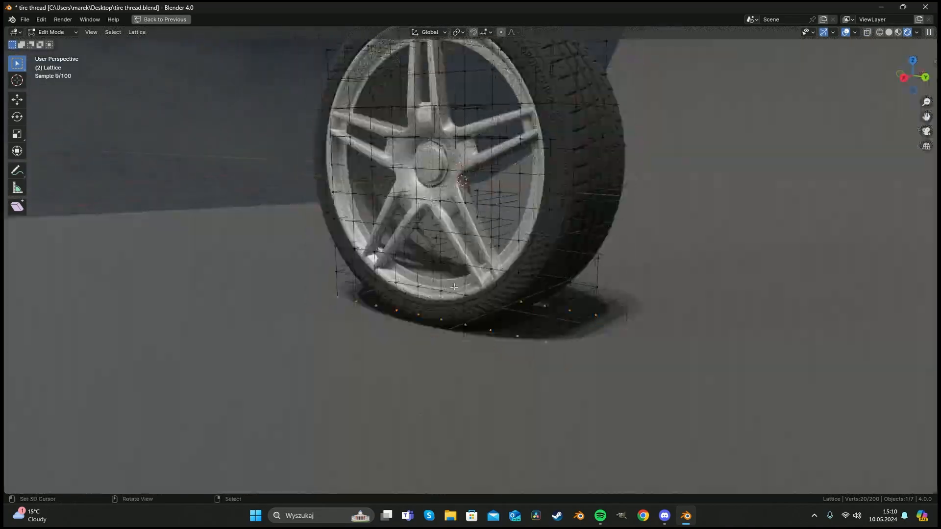
scroll(449, 292, "up", 1)
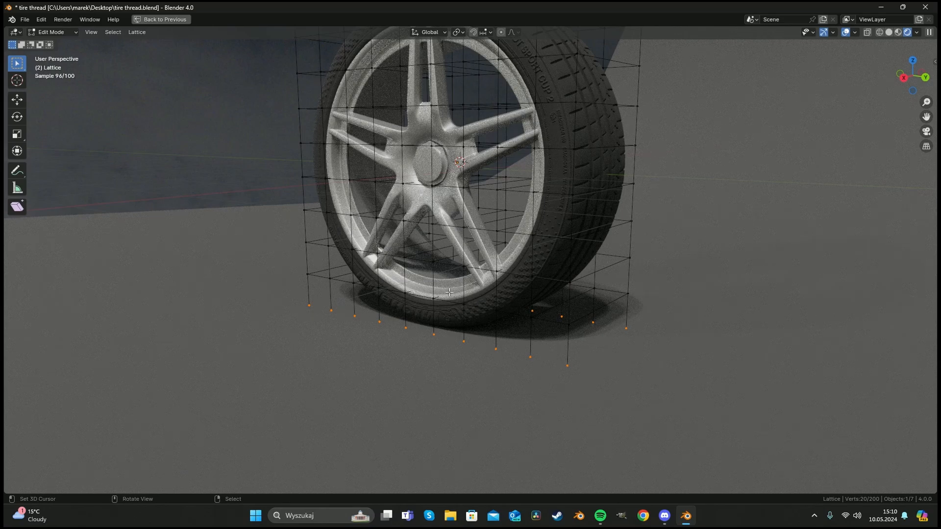
Move the selected bottom lattice points up about 0.097 m along Z to flatten the tire's base.
key("shift+space")
left_click(438, 316)
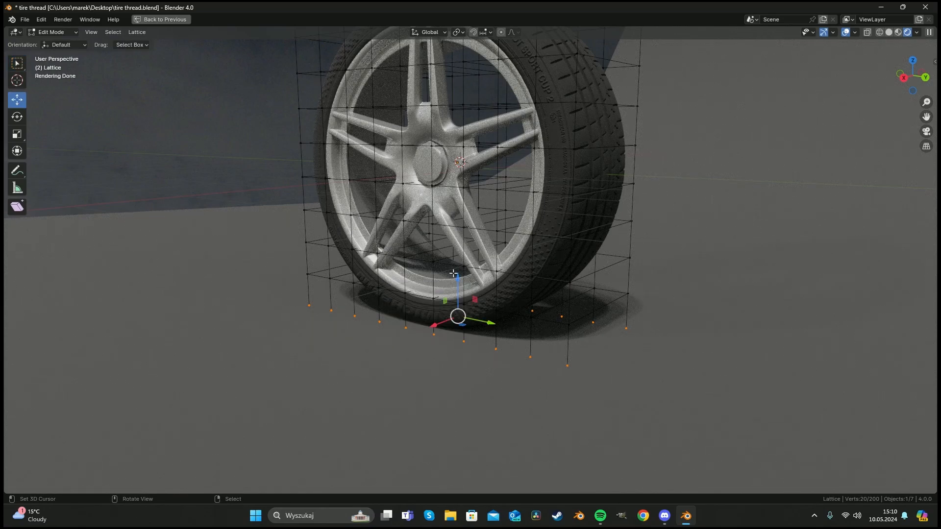
mouse_move(458, 274)
left_mouse_down()
mouse_move(459, 286)
mouse_move(459, 278)
left_mouse_up()
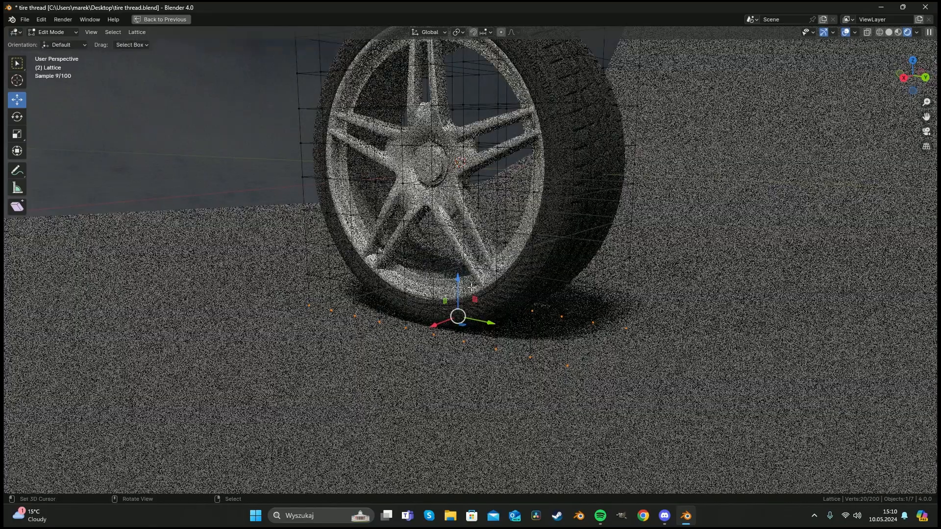
scroll(477, 296, "up", 4)
middle_click_drag(476, 296, 461, 294)
left_click_drag(419, 290, 421, 277)
scroll(441, 282, "up", 3)
middle_click_drag(441, 281, 455, 289)
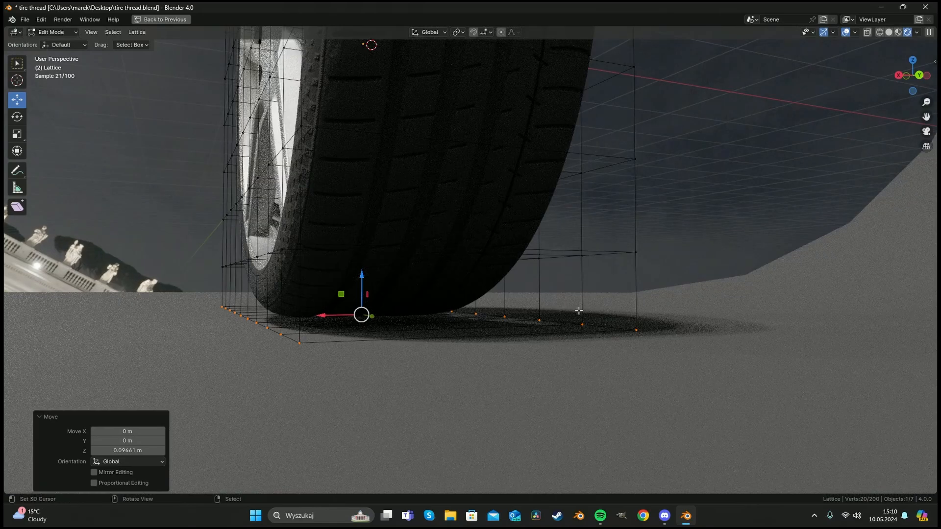
middle_click_drag(579, 311, 564, 311)
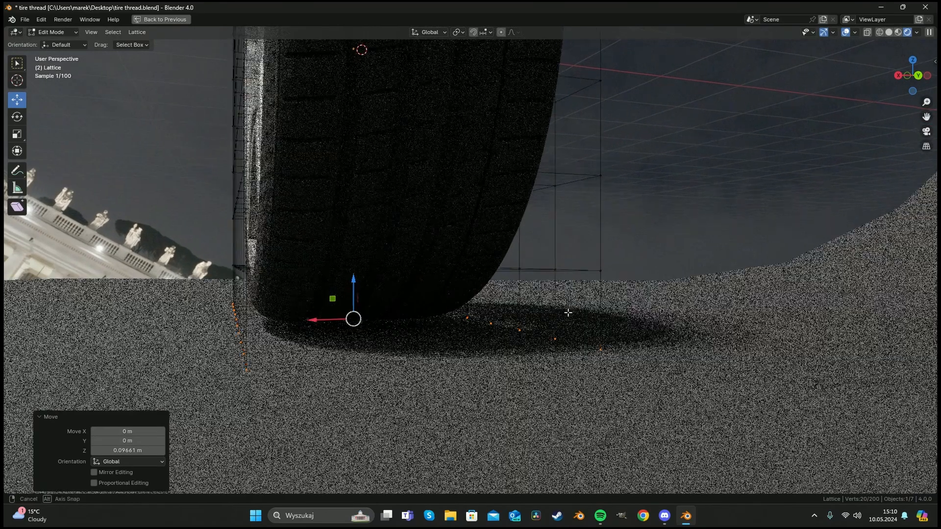
Scale the bottom lattice points along X by about 1.091 and leave Edit Mode.
key("s")
key("x")
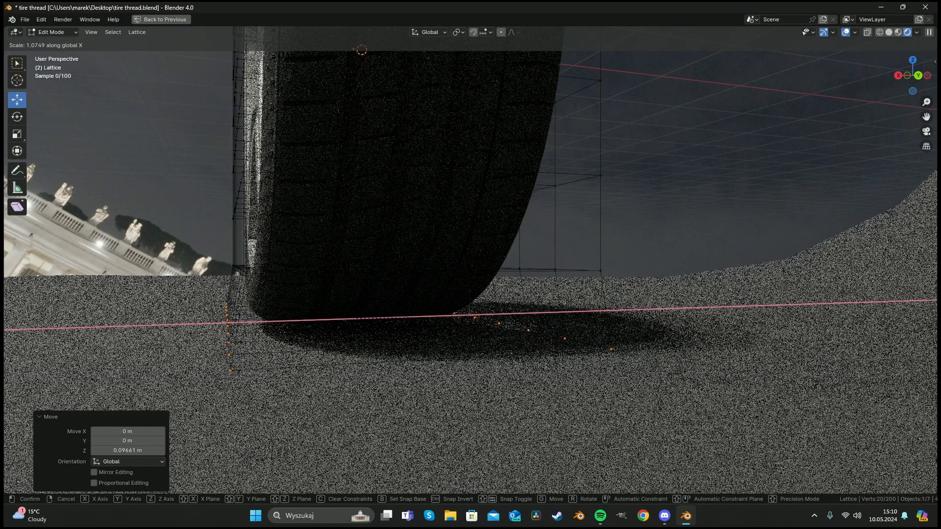
left_click(588, 312)
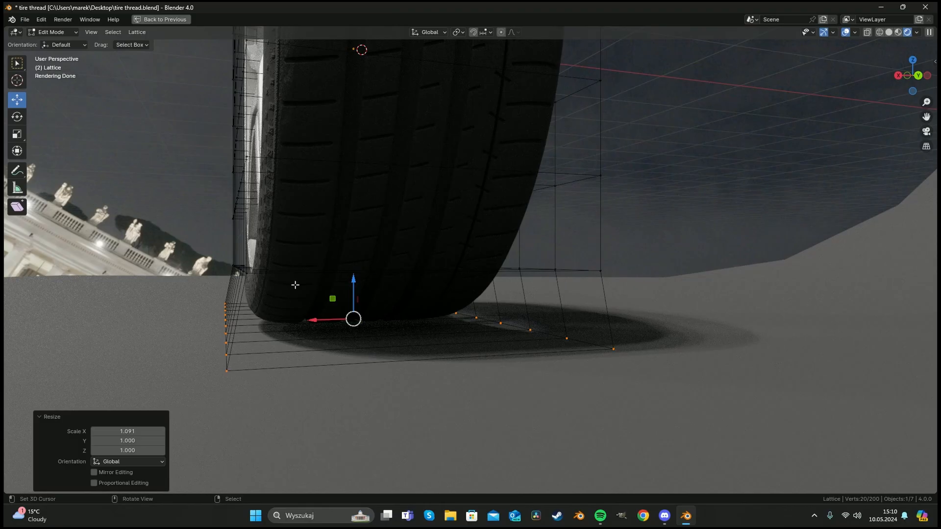
middle_click_drag(295, 285, 435, 296)
key("Tab")
scroll(442, 300, "down", 4)
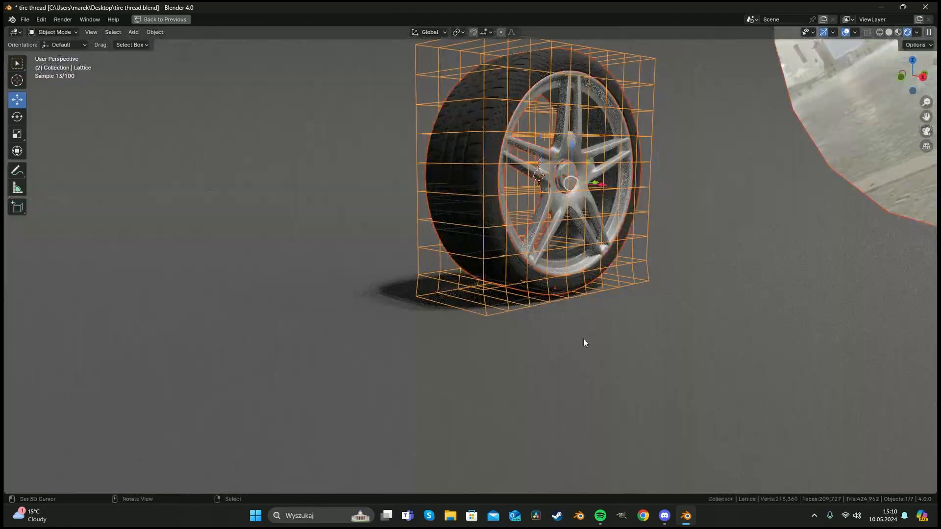
Switch to the camera view and save the file.
left_click(587, 339)
left_click_drag(554, 248, 558, 201)
key("a")
key("a")
scroll(556, 290, "down", 2)
key("KP_0")
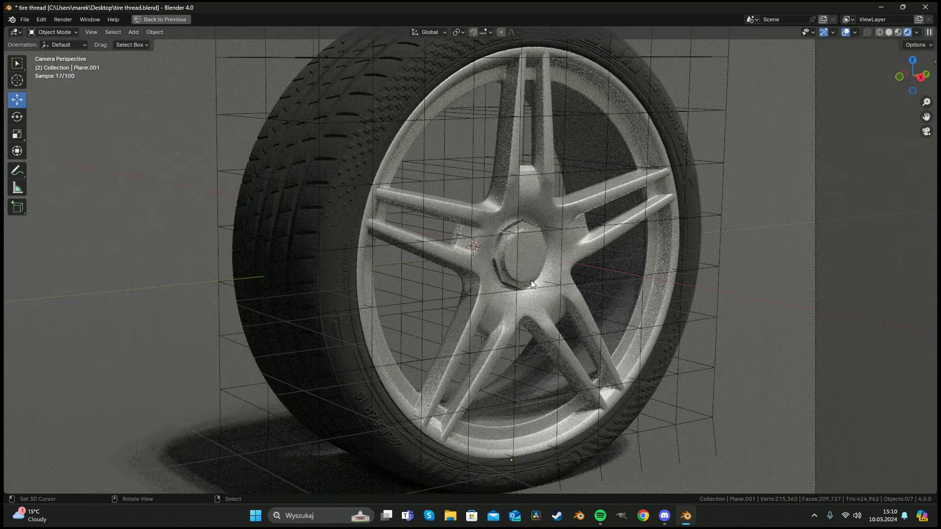
scroll(492, 276, "down", 2)
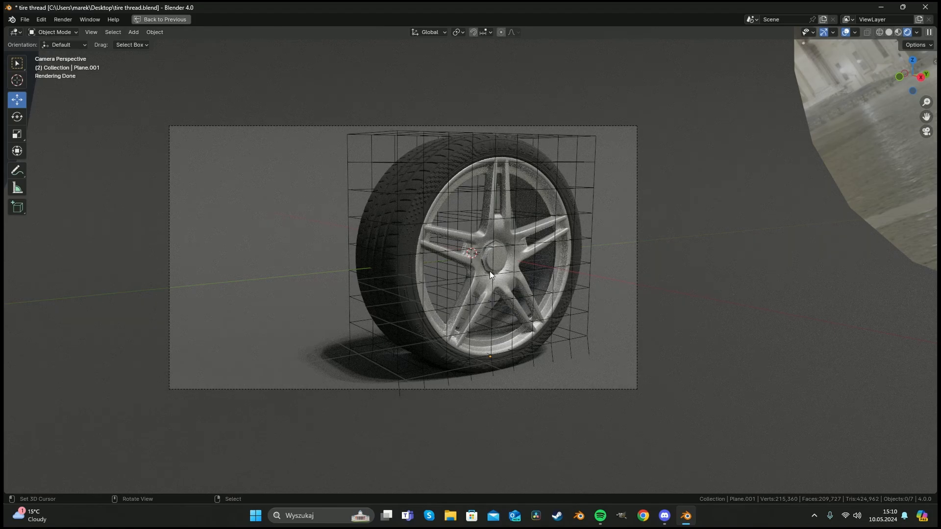
key("ctrl+s")
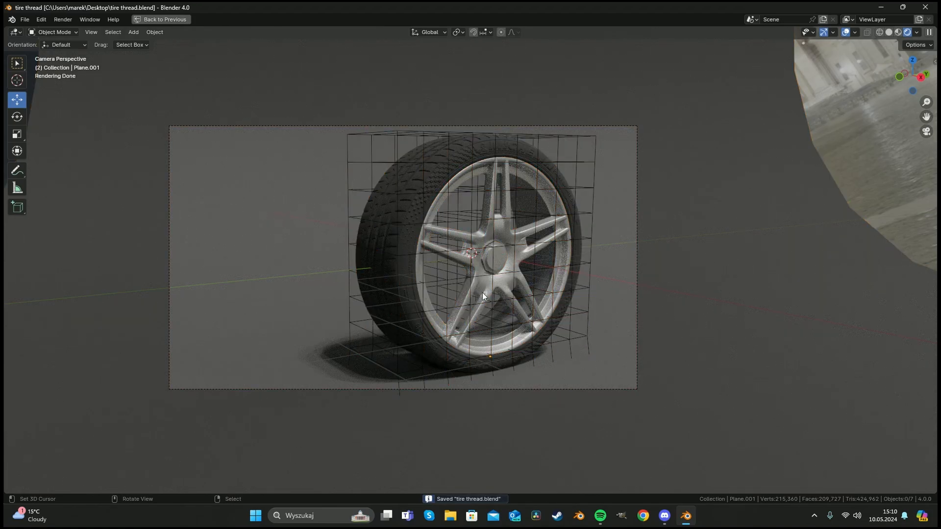
Render the camera view and close the render window.
key("F12")
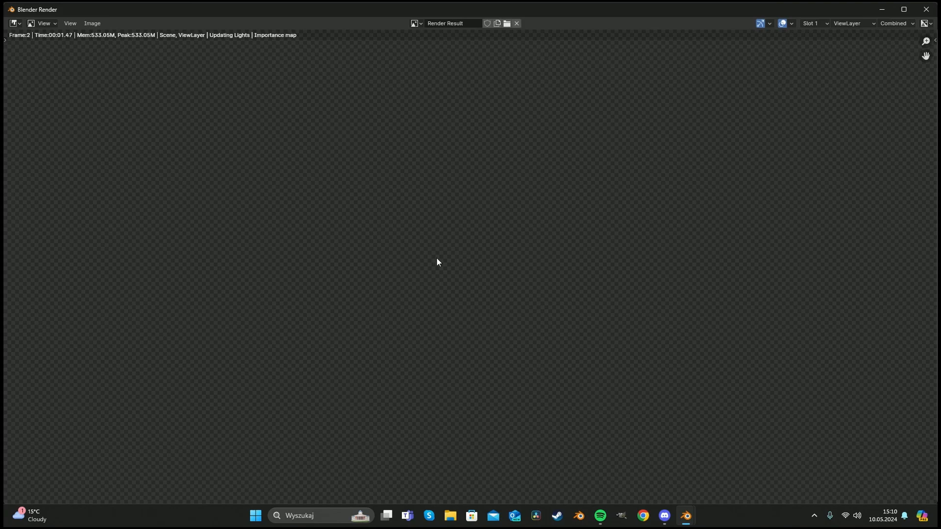
scroll(439, 259, "down", 2)
scroll(439, 259, "up", 2)
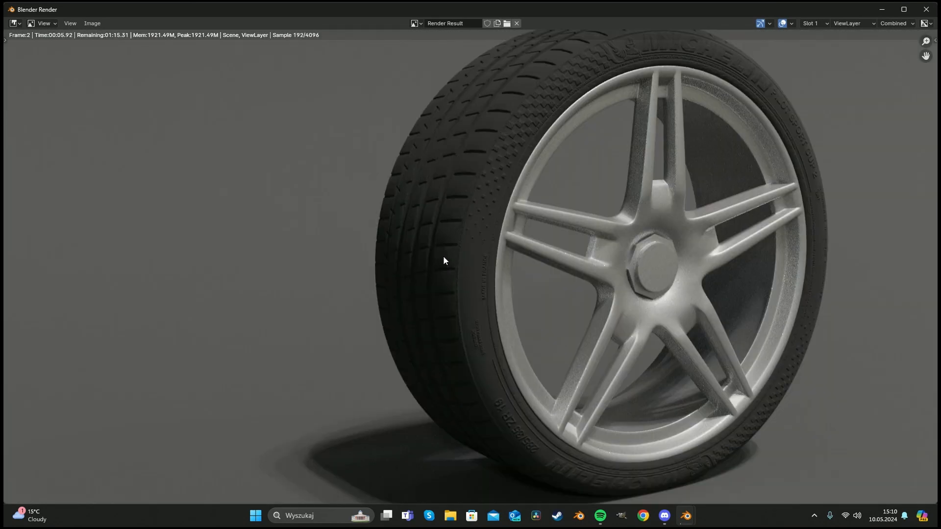
scroll(443, 256, "down", 1)
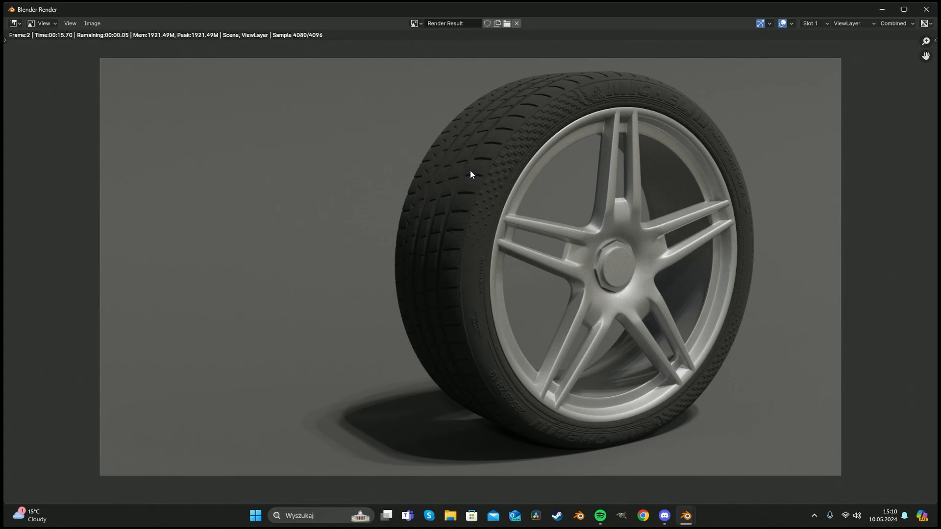
key("Escape")
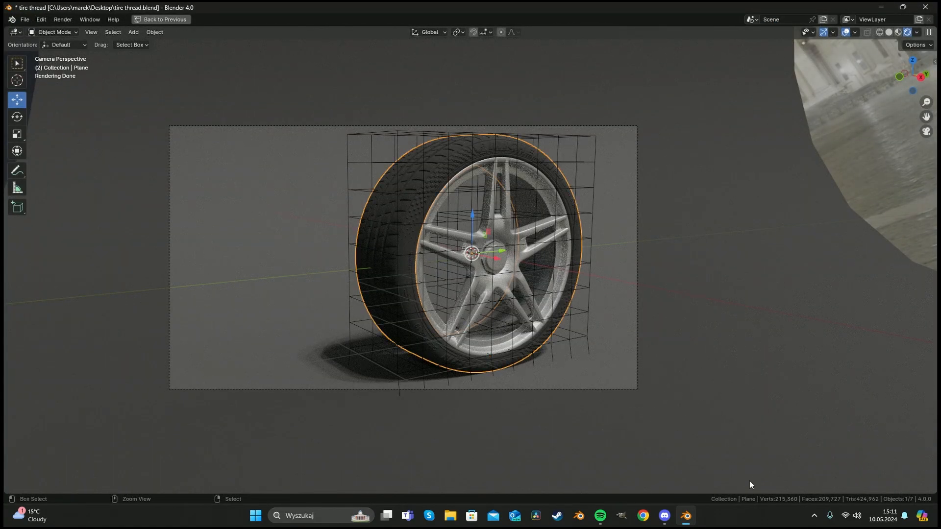
Triangulate all faces of the tire mesh with Beauty quad and n-gon methods.
key("Tab")
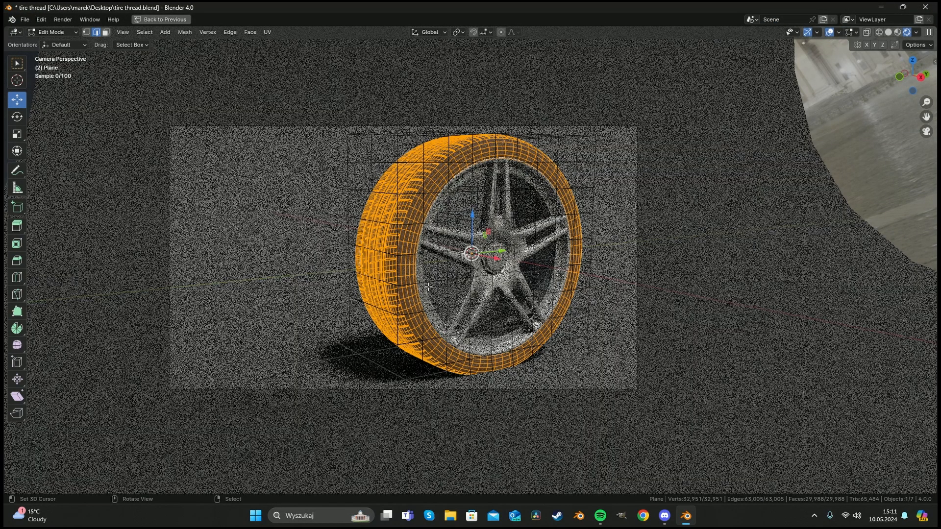
middle_click_drag(428, 287, 398, 284, "shift")
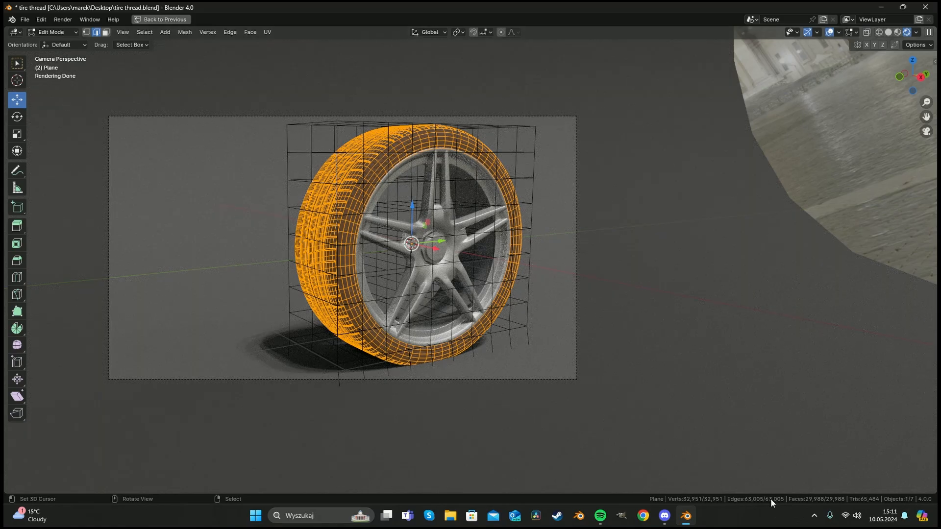
scroll(302, 255, "up", 4)
middle_click_drag(307, 223, 330, 229)
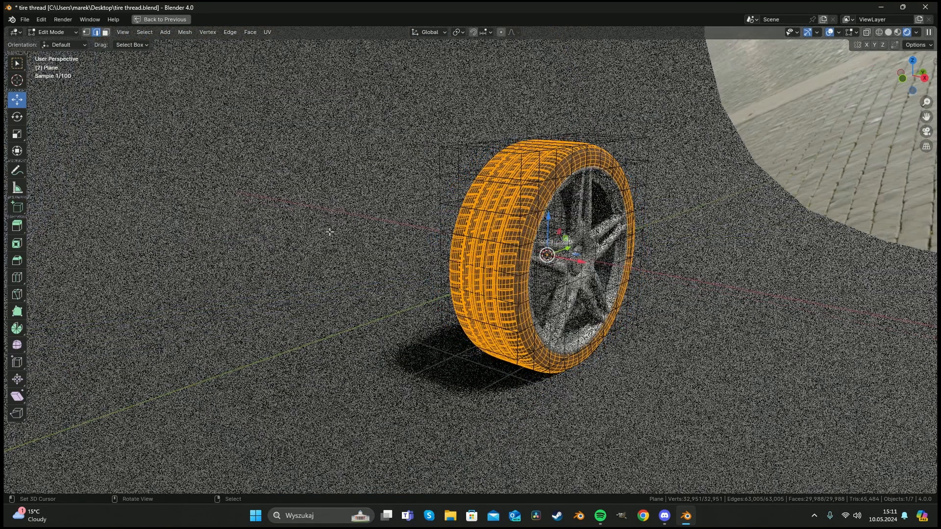
scroll(330, 230, "up", 3)
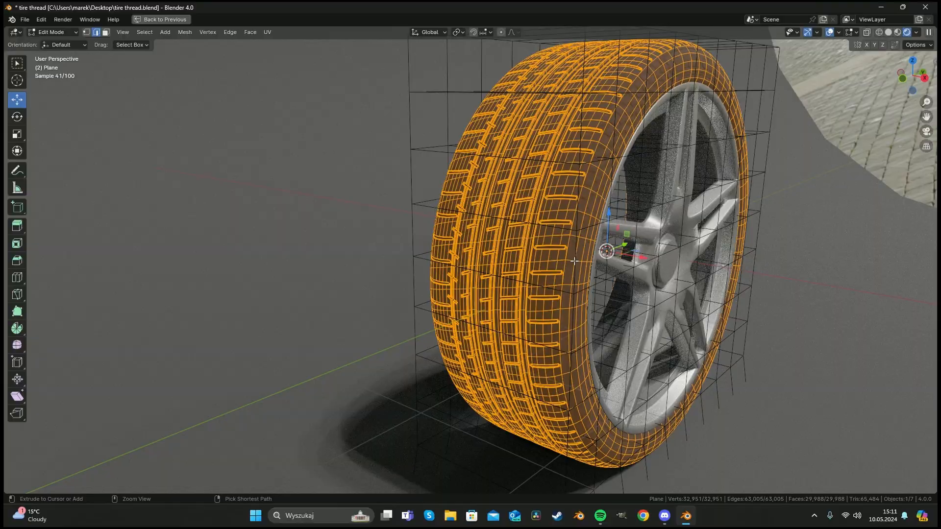
key("ctrl+t")
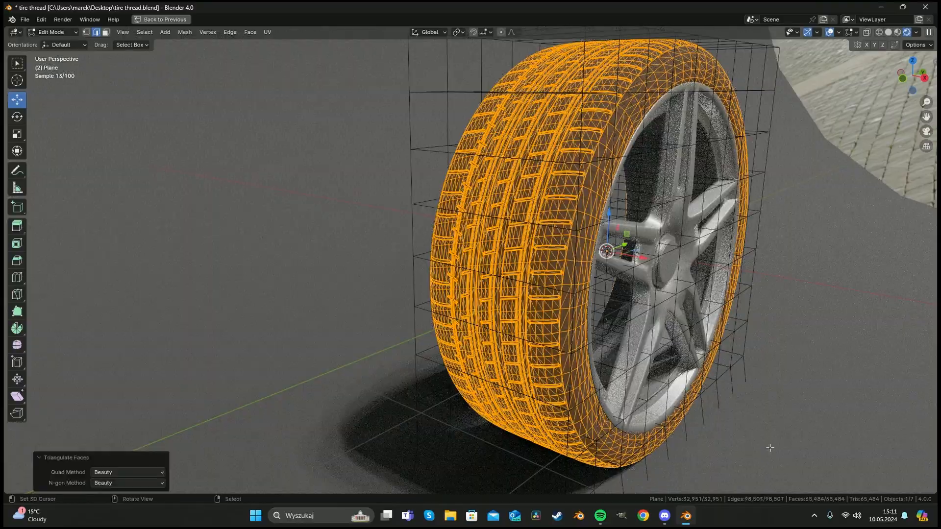
Inspect the triangulated tire tread up close.
middle_click_drag(686, 294, 482, 285)
key("alt+a")
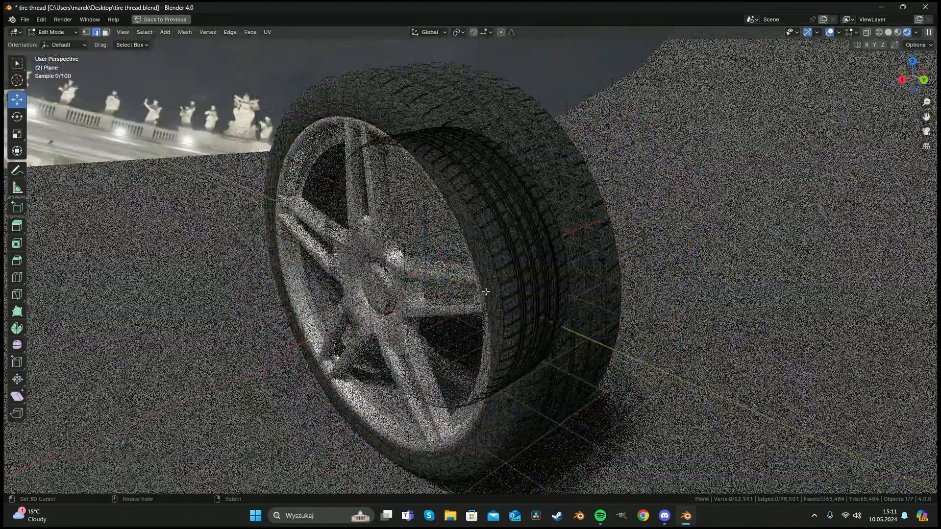
scroll(482, 279, "down", 4)
middle_click_drag(399, 227, 485, 238)
scroll(516, 236, "up", 4)
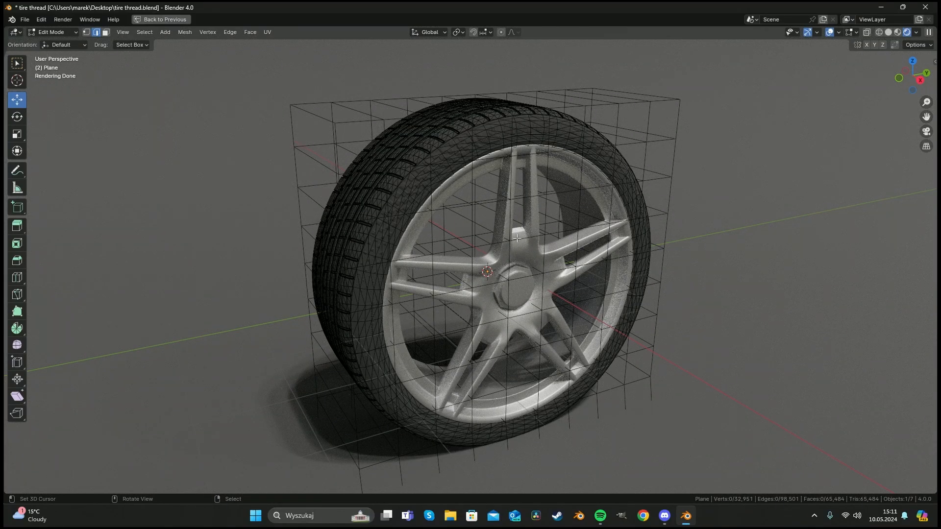
middle_click_drag(526, 217, 549, 234)
scroll(578, 244, "up", 4)
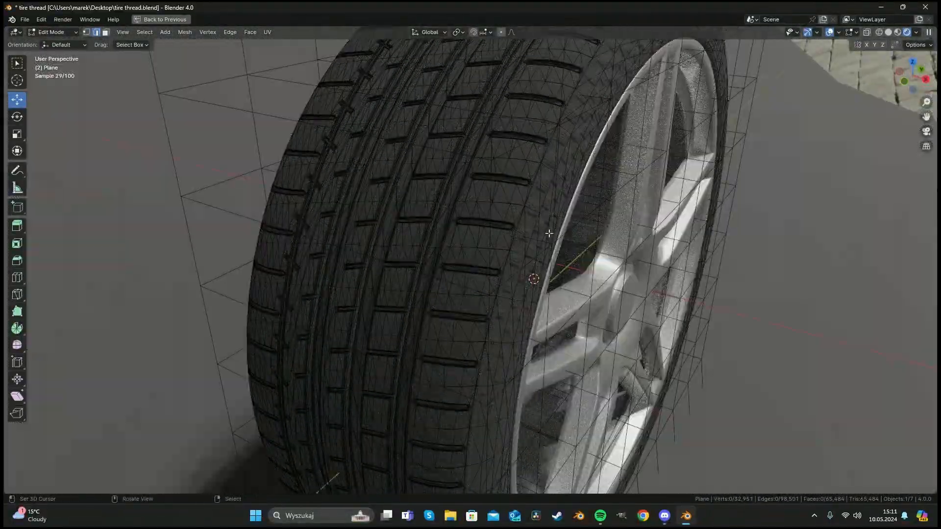
Undo the triangulation, select the whole tire mesh and leave Edit Mode.
key("a")
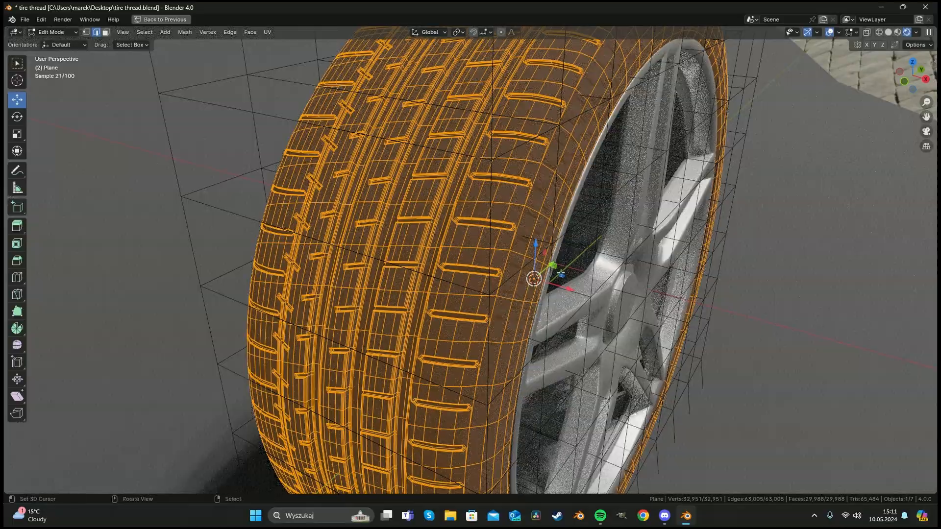
scroll(535, 260, "up", 2)
middle_click_drag(549, 230, 433, 199)
scroll(535, 260, "down", 4)
key("Tab")
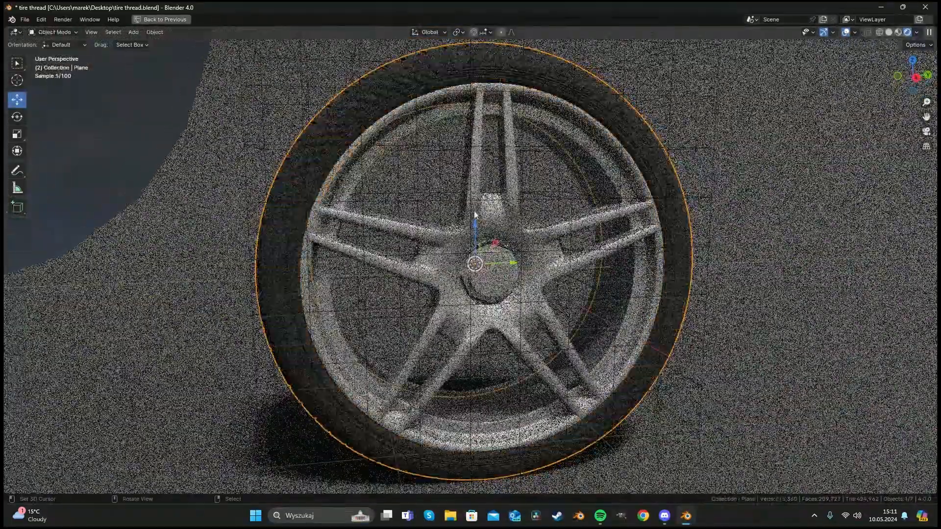
Deselect everything and orbit around the wheel to review the lattice-deformed tire.
scroll(433, 199, "up", 2)
key("alt+a")
middle_click_drag(365, 180, 417, 183)
scroll(416, 183, "down", 2)
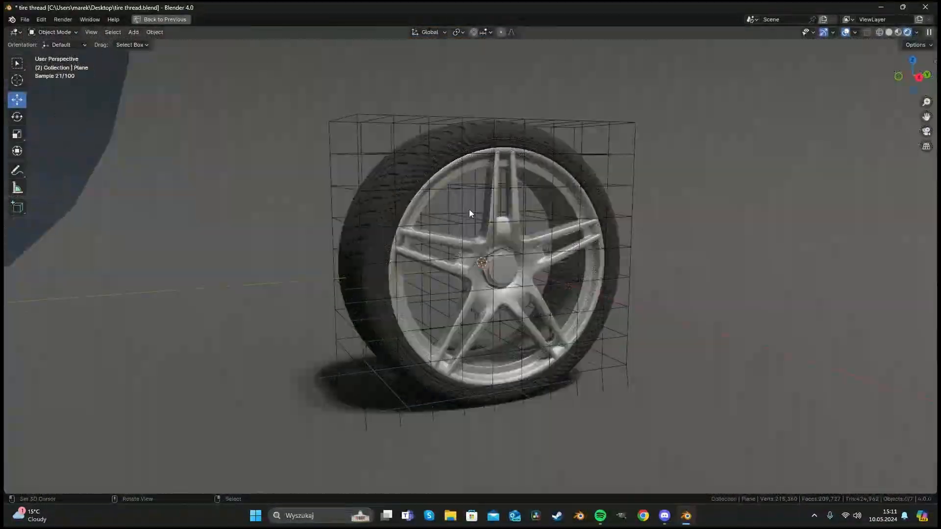
mouse_move(490, 209)
middle_mouse_down()
mouse_move(510, 220)
mouse_move(466, 218)
mouse_move(496, 216)
middle_mouse_up()
scroll(496, 216, "down", 1)
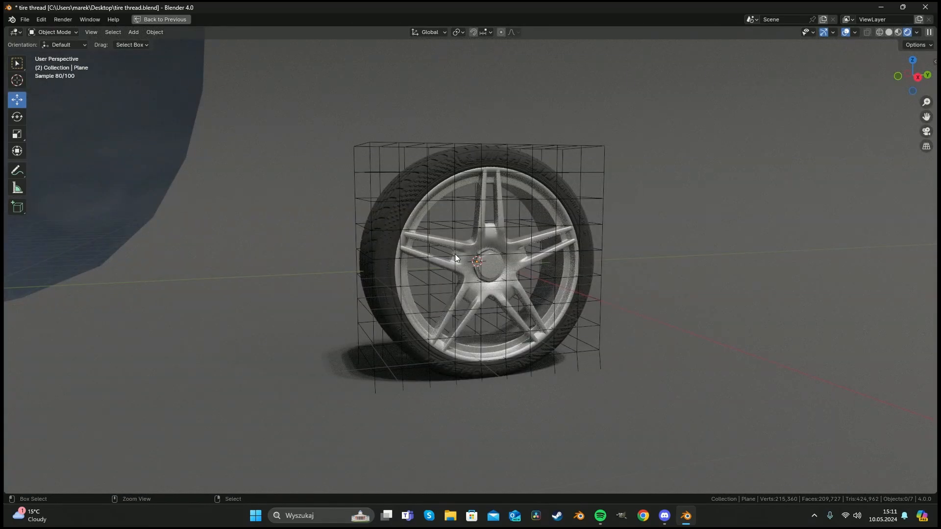